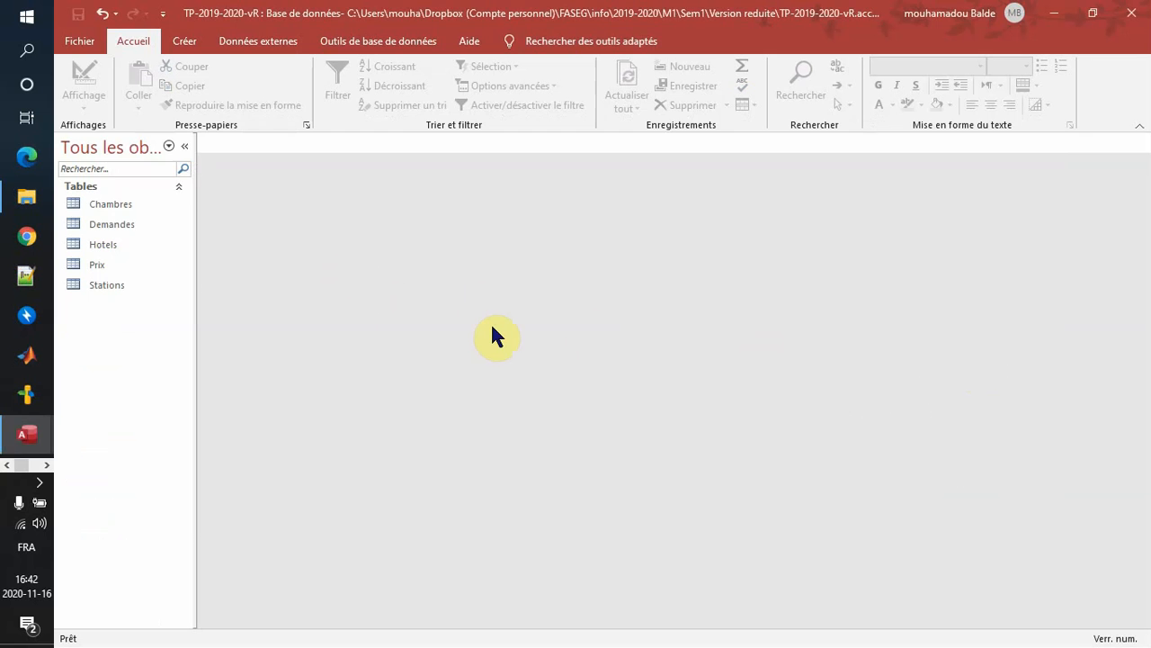
Step: Consult the query questions in TP-Access-M1-2019-2020.pdf in Foxit Reader and return to the Access database
key(alt+Tab)
key(alt+Tab)
key(alt+Tab)
key(alt+Tab)
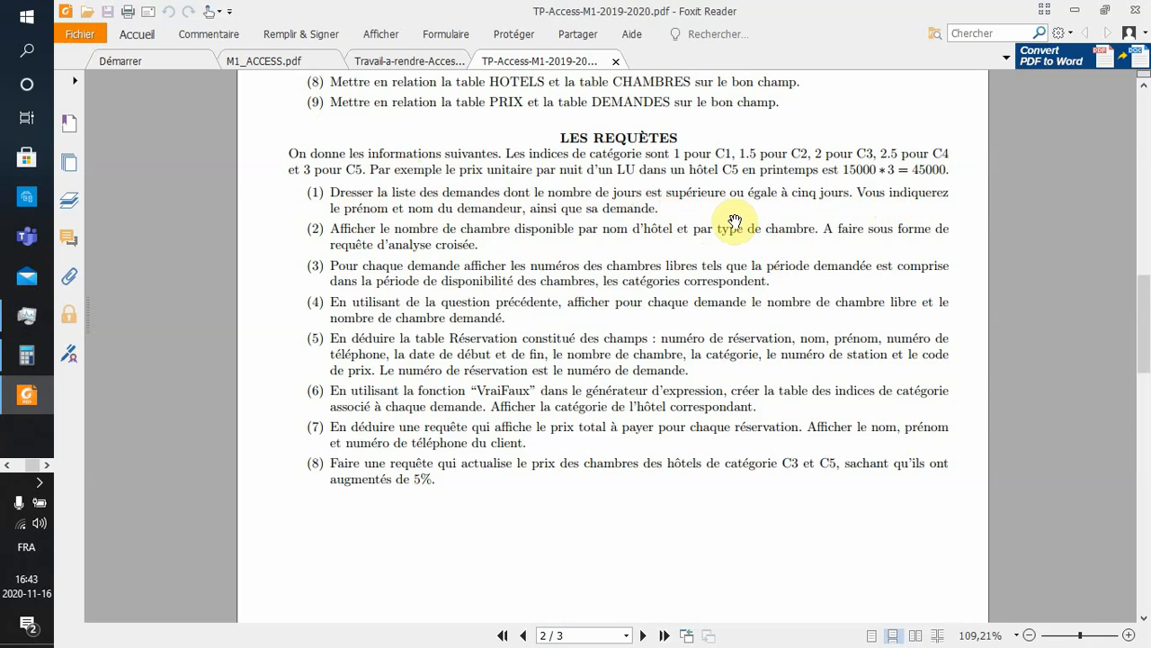
key(alt+Tab)
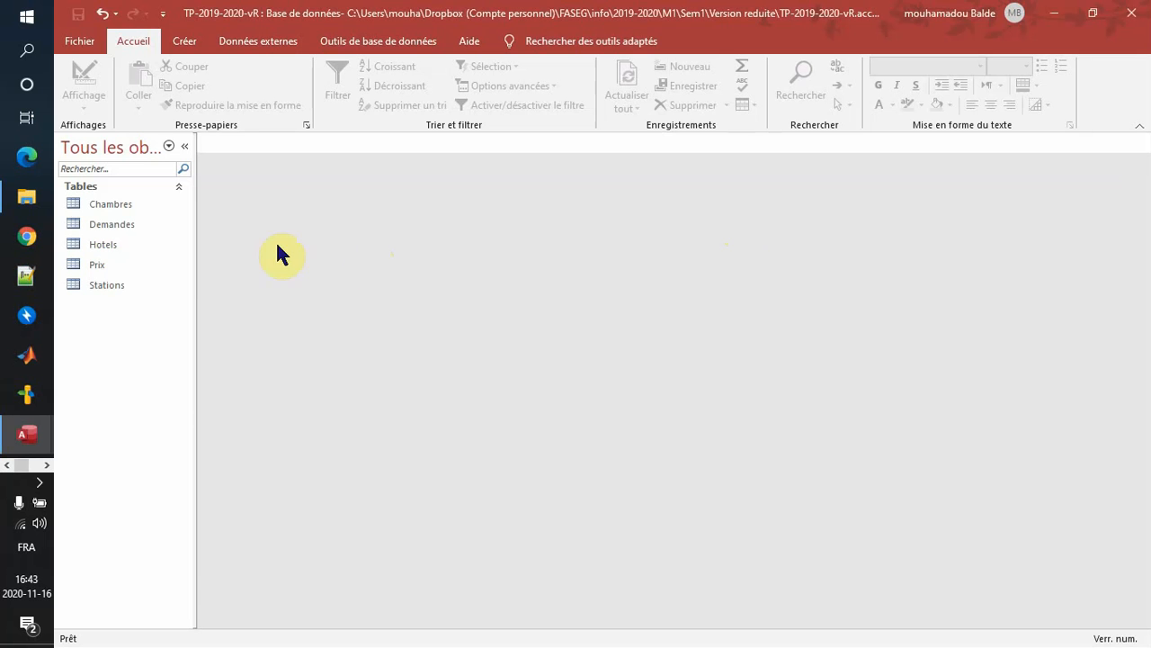
Step: Create a new query in design view and add the Demandes table as its source
click(182, 41)
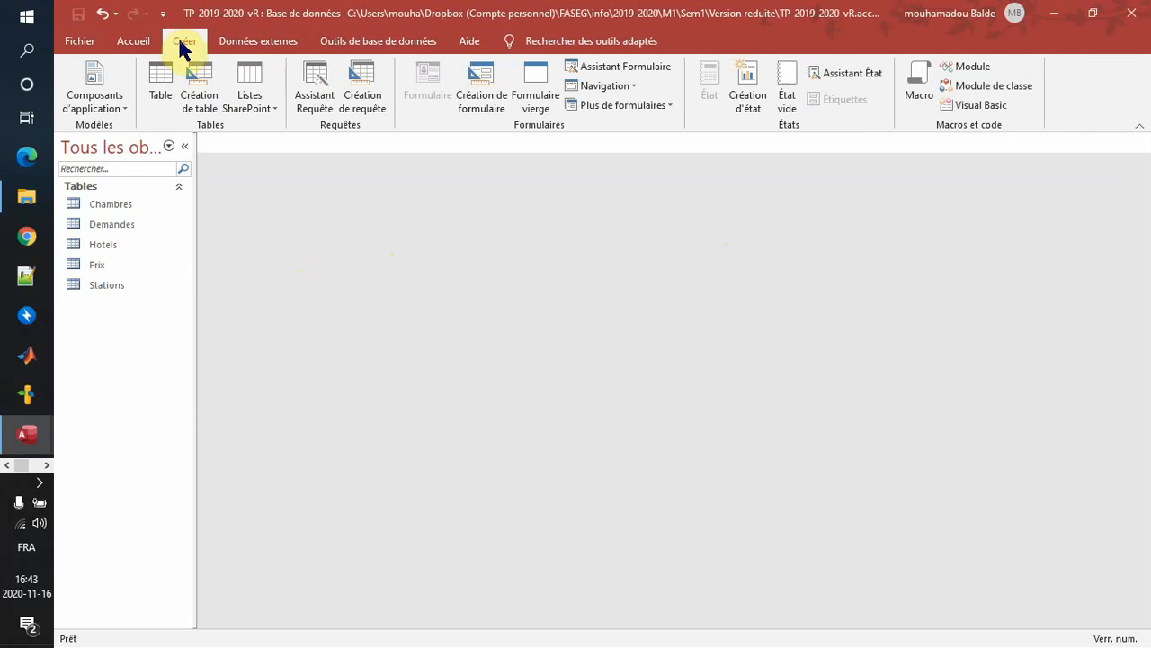
click(364, 103)
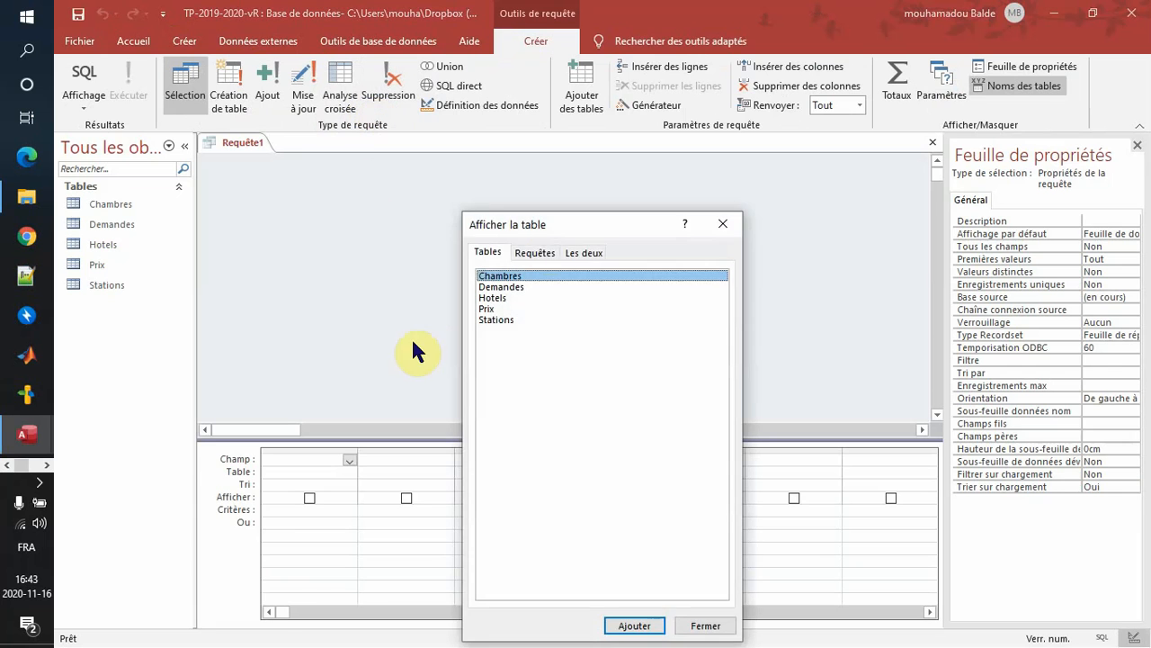
drag(571, 226, 681, 91)
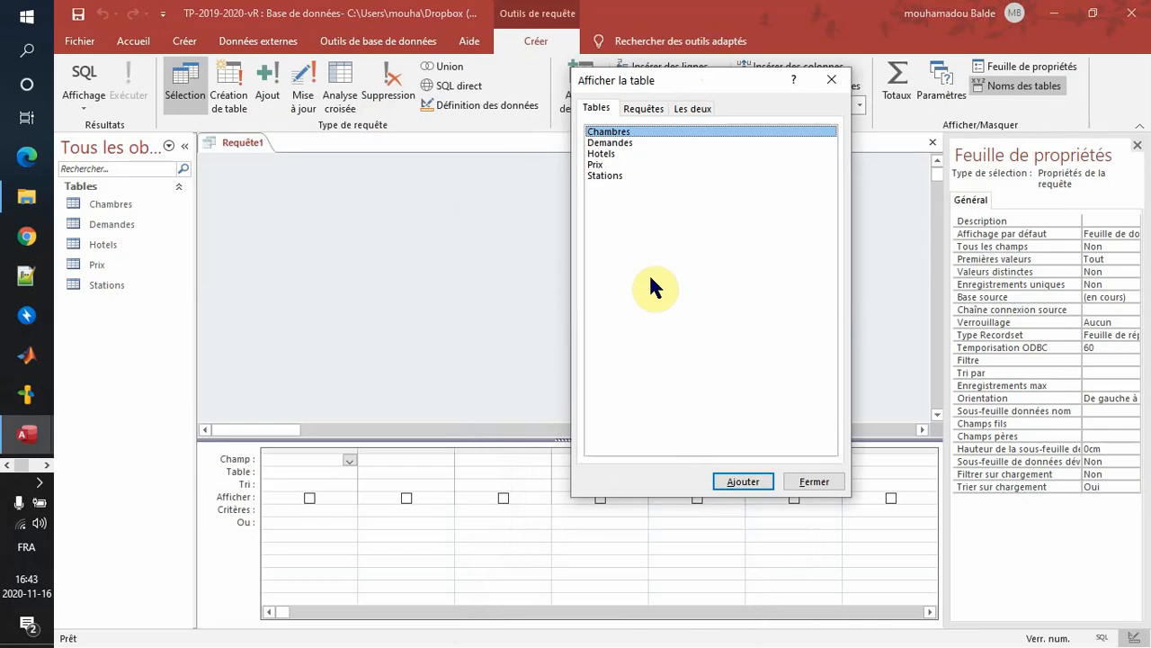
key(alt+Tab)
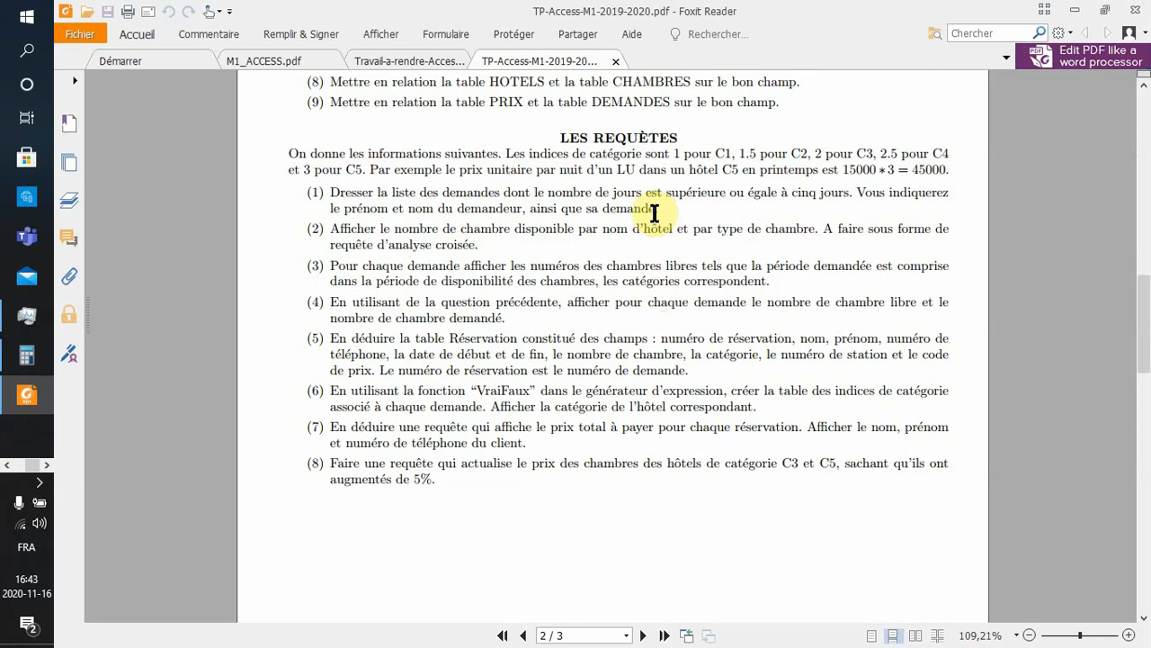
key(alt+Tab)
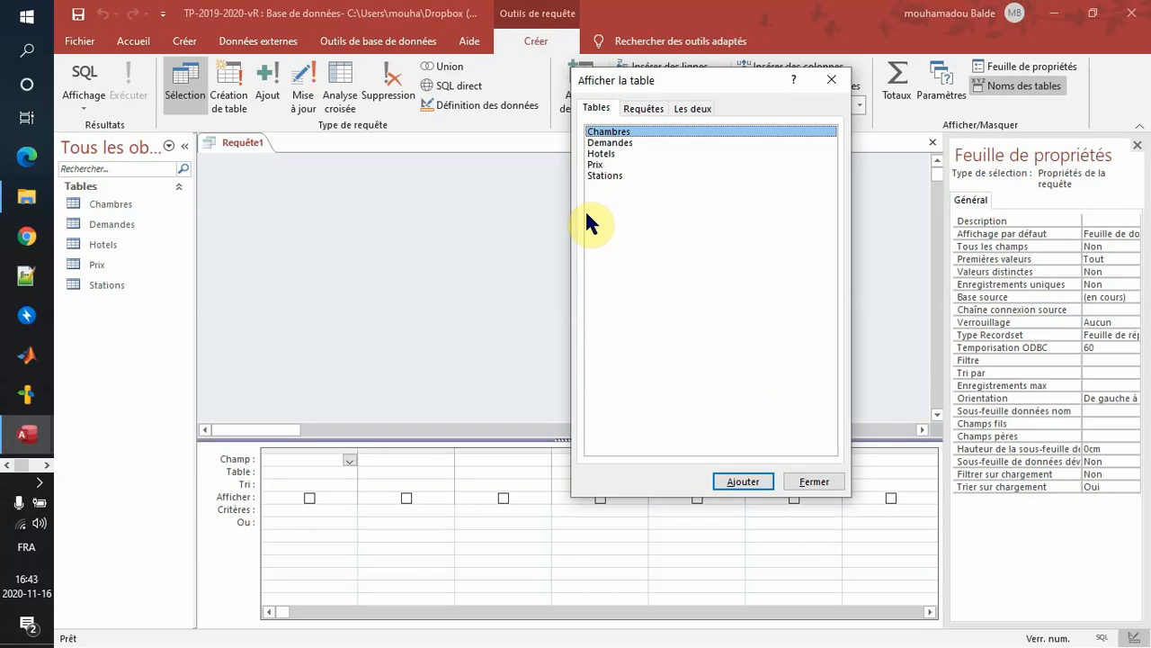
click(630, 154)
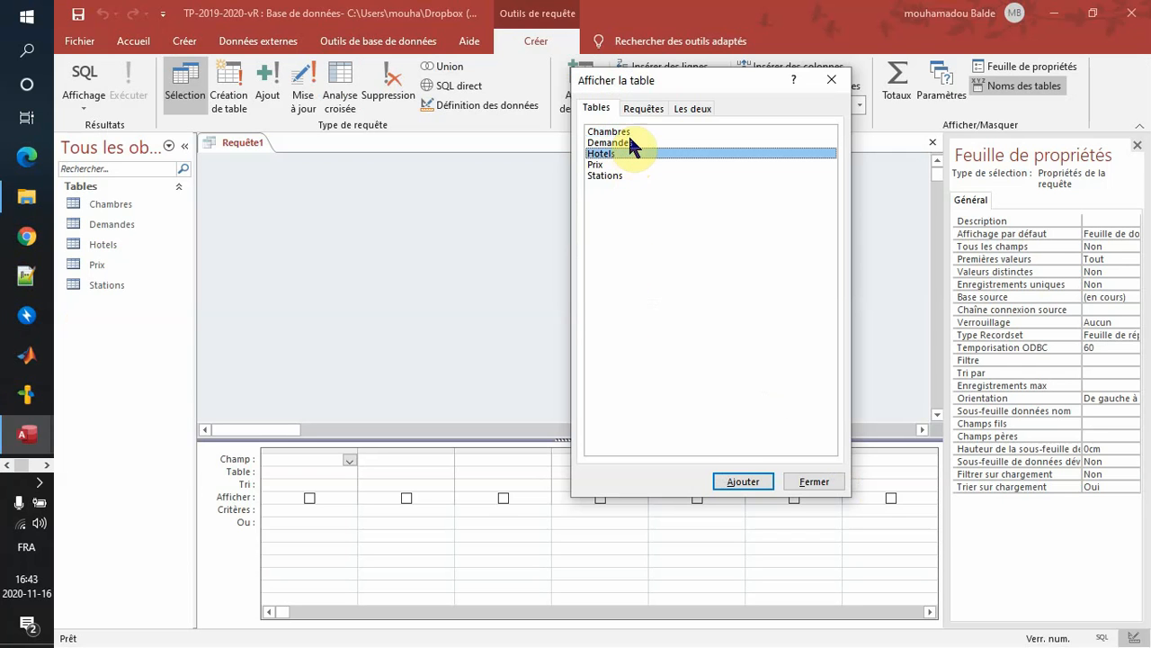
click(628, 143)
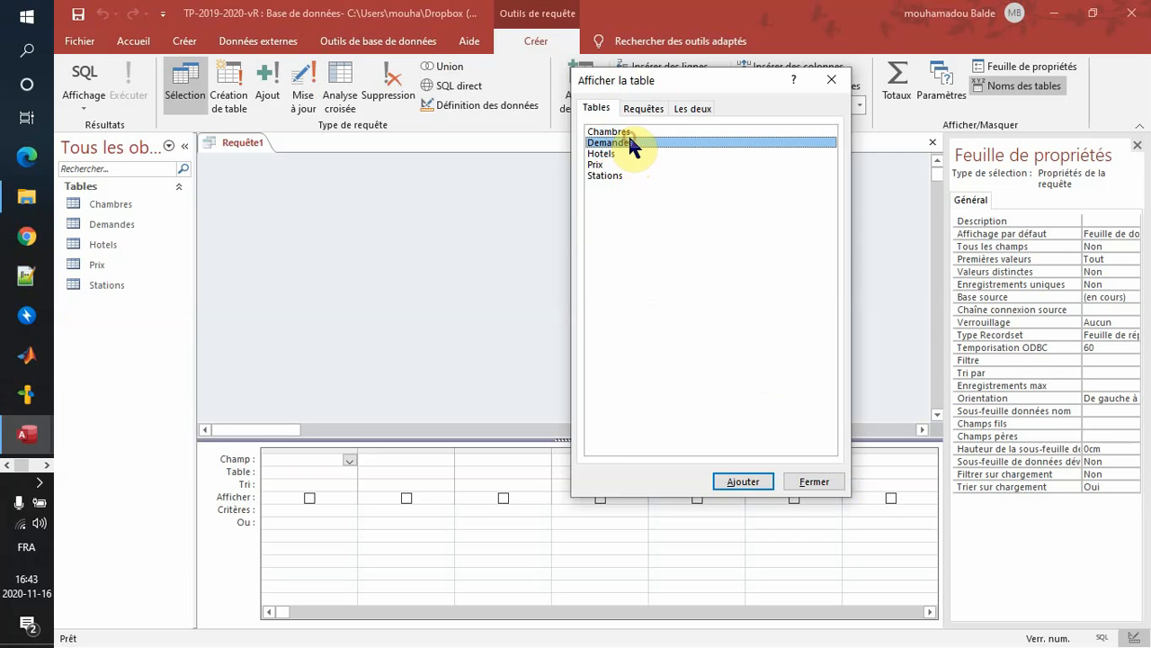
click(753, 477)
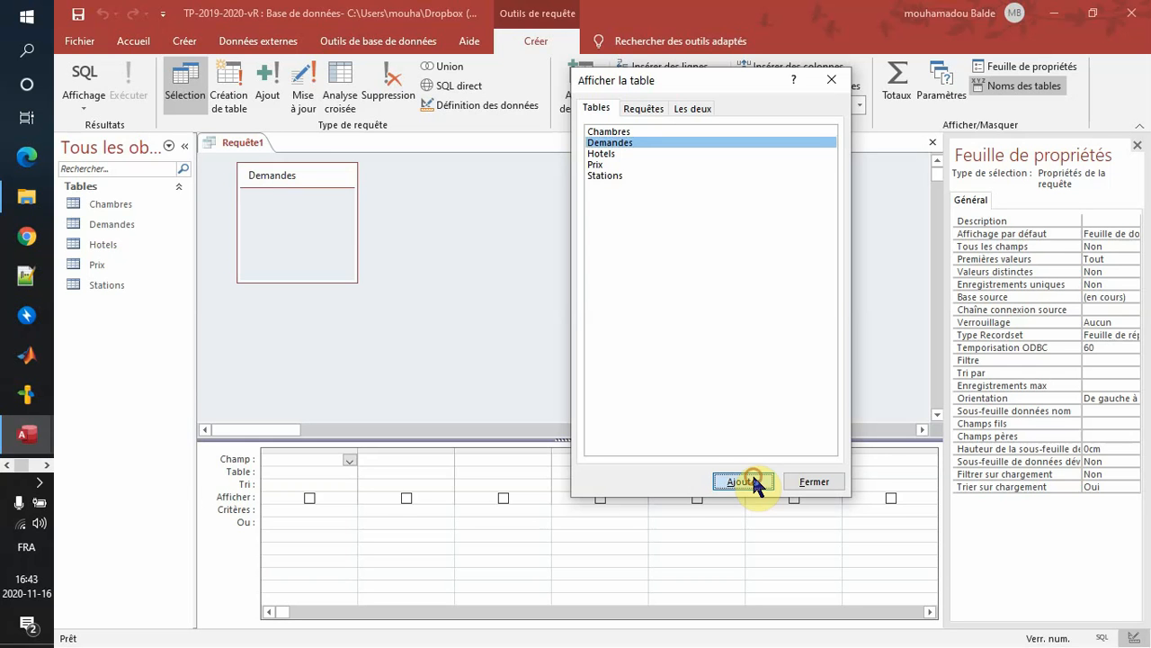
click(814, 482)
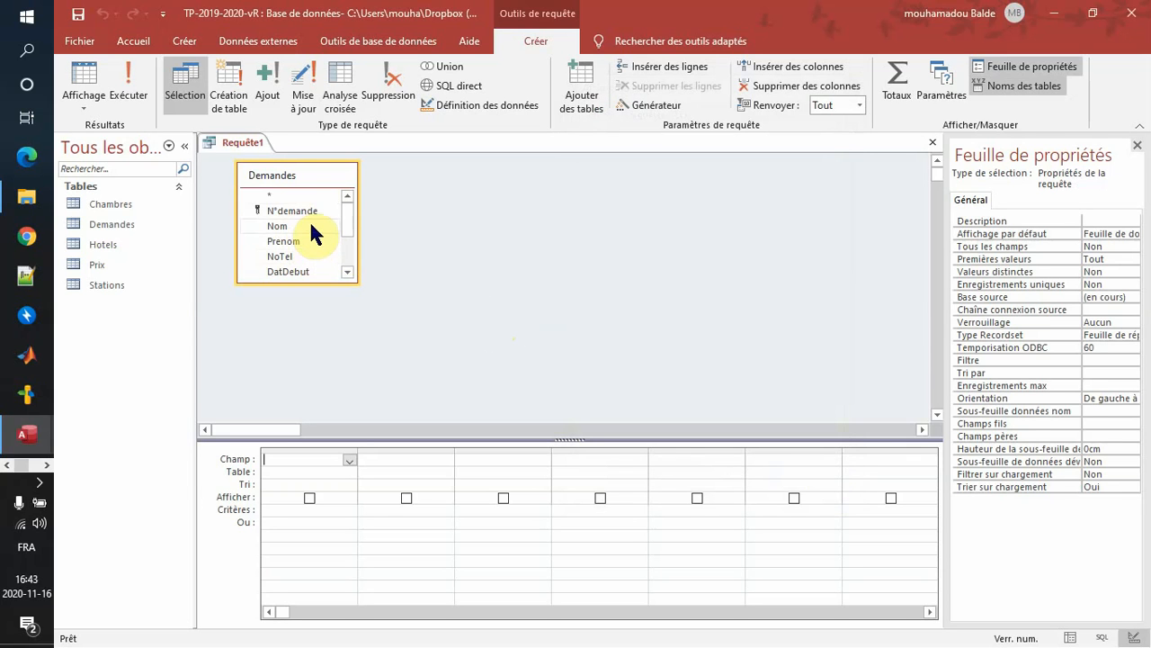
Step: Add the N°demande, Nom and Prenom fields from Demandes to the query grid
double_click(311, 214)
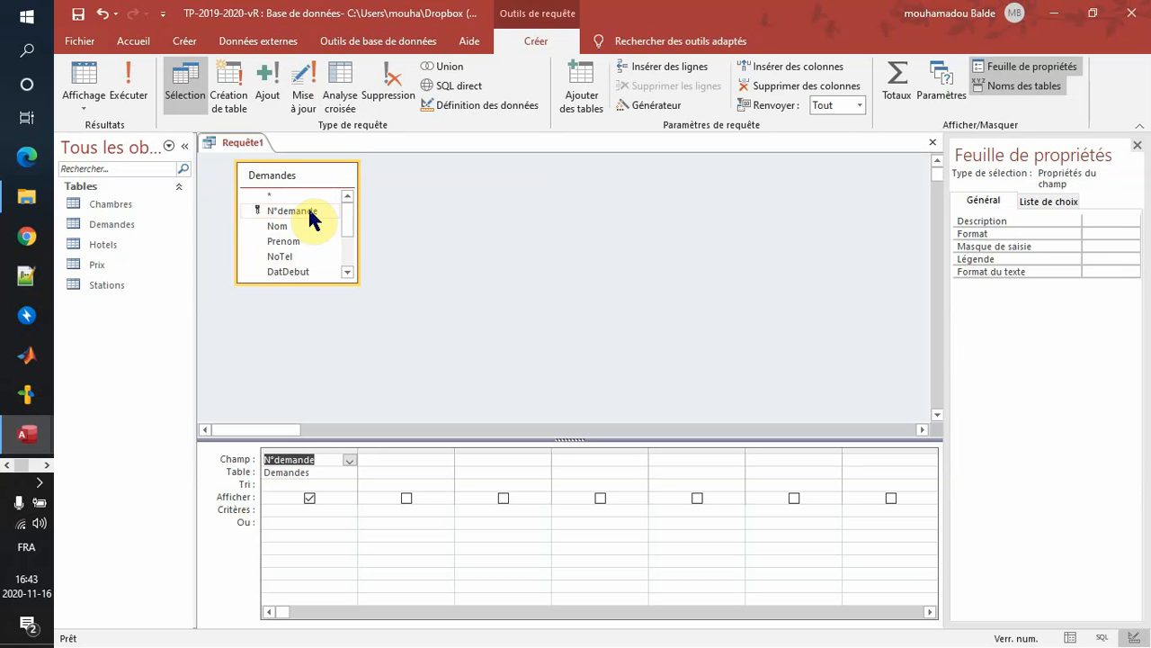
double_click(279, 228)
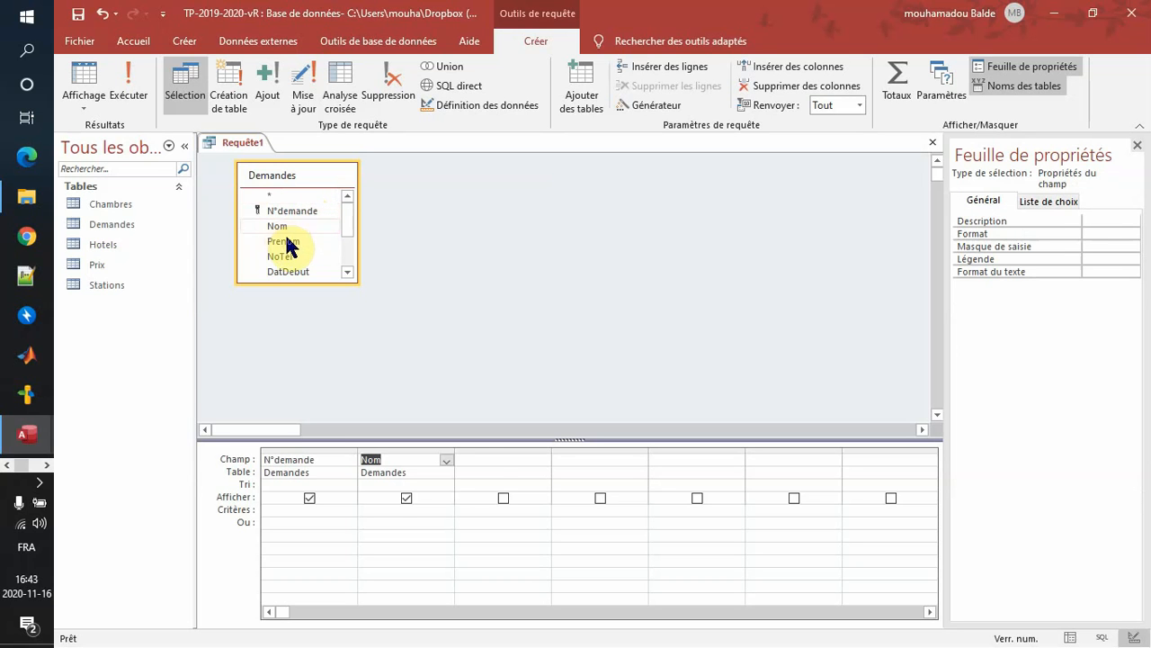
double_click(287, 243)
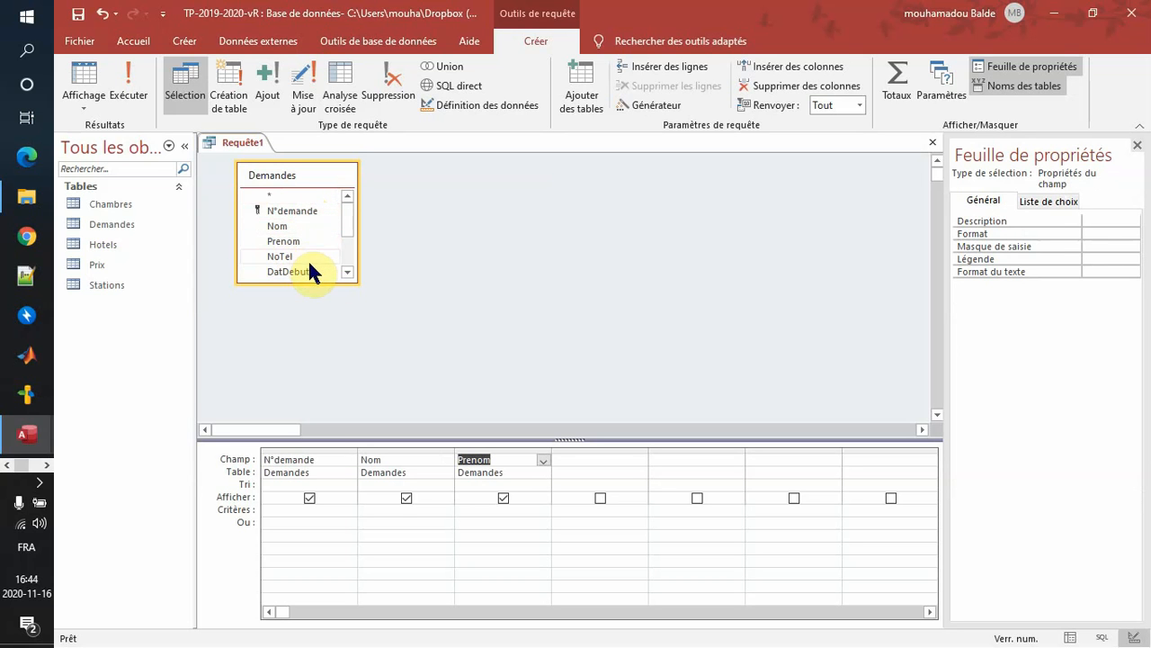
Step: Add the DatDebut, DatFin, NbreChambre and Categorie fields from Demandes to the query grid
double_click(347, 272)
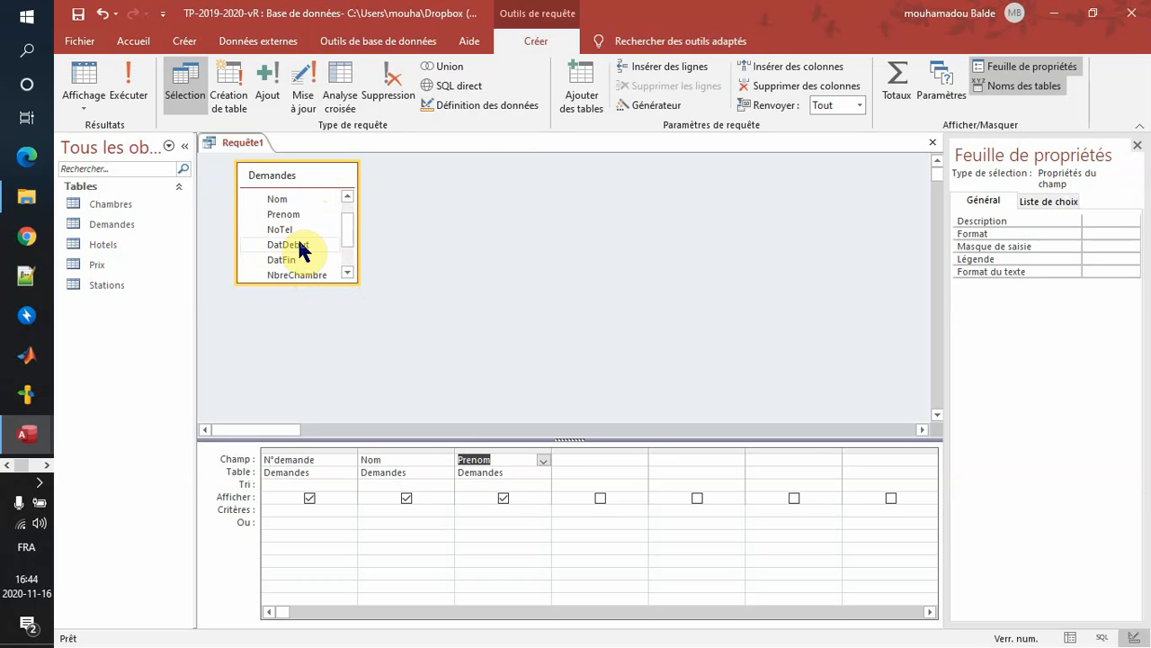
double_click(301, 249)
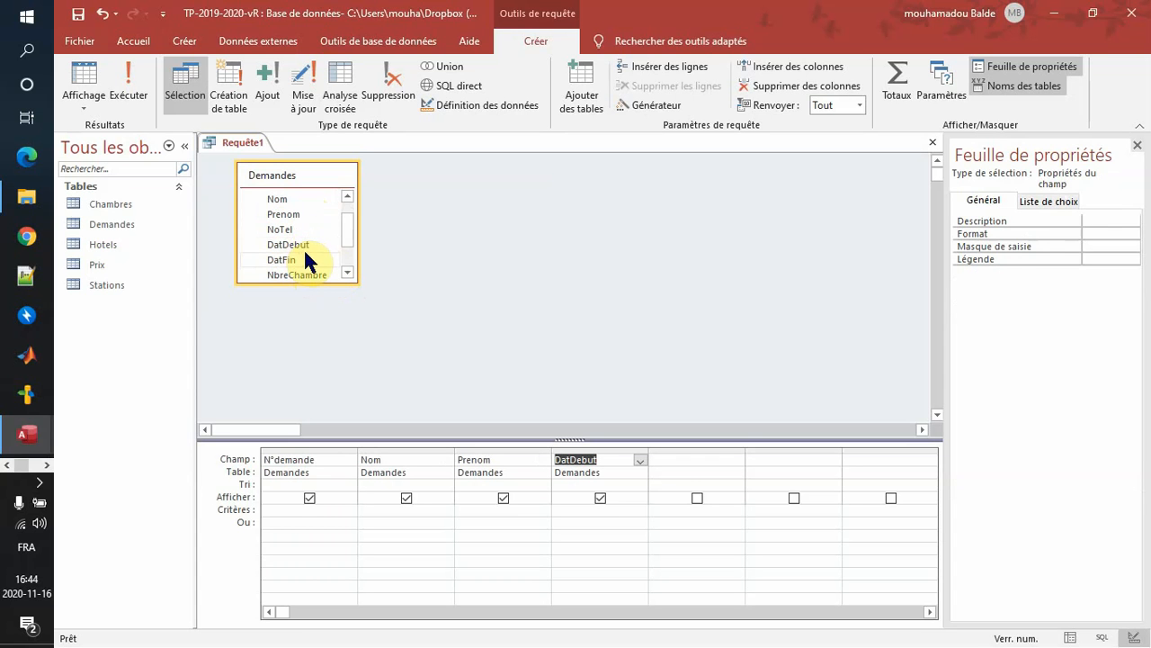
click(294, 259)
double_click(293, 259)
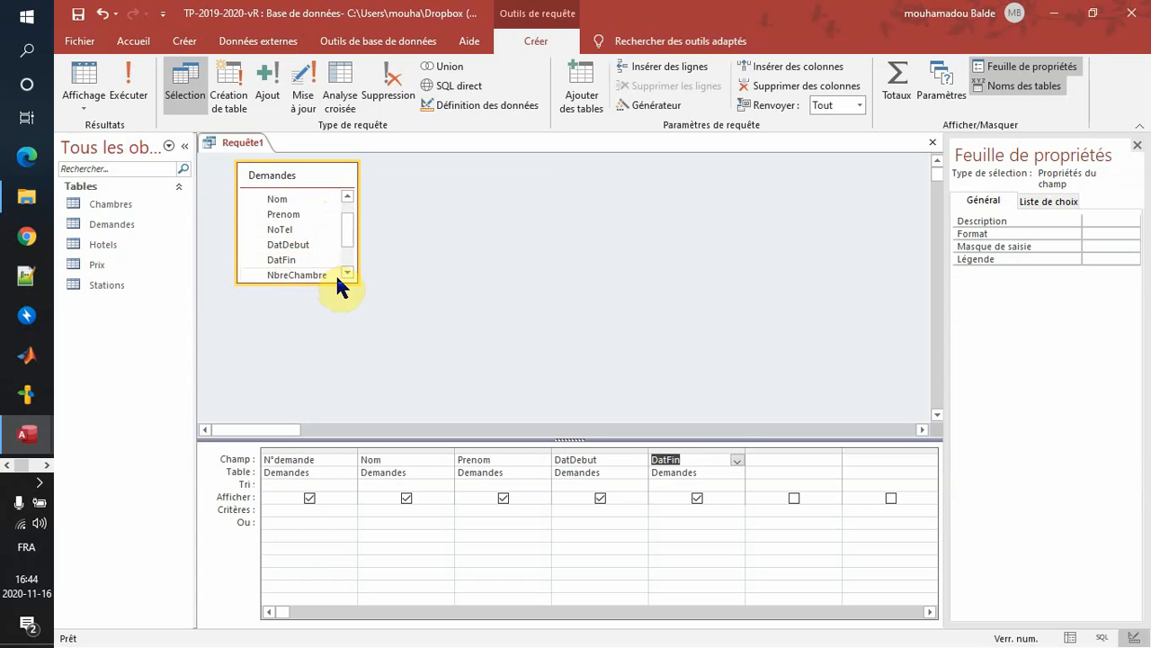
click(347, 272)
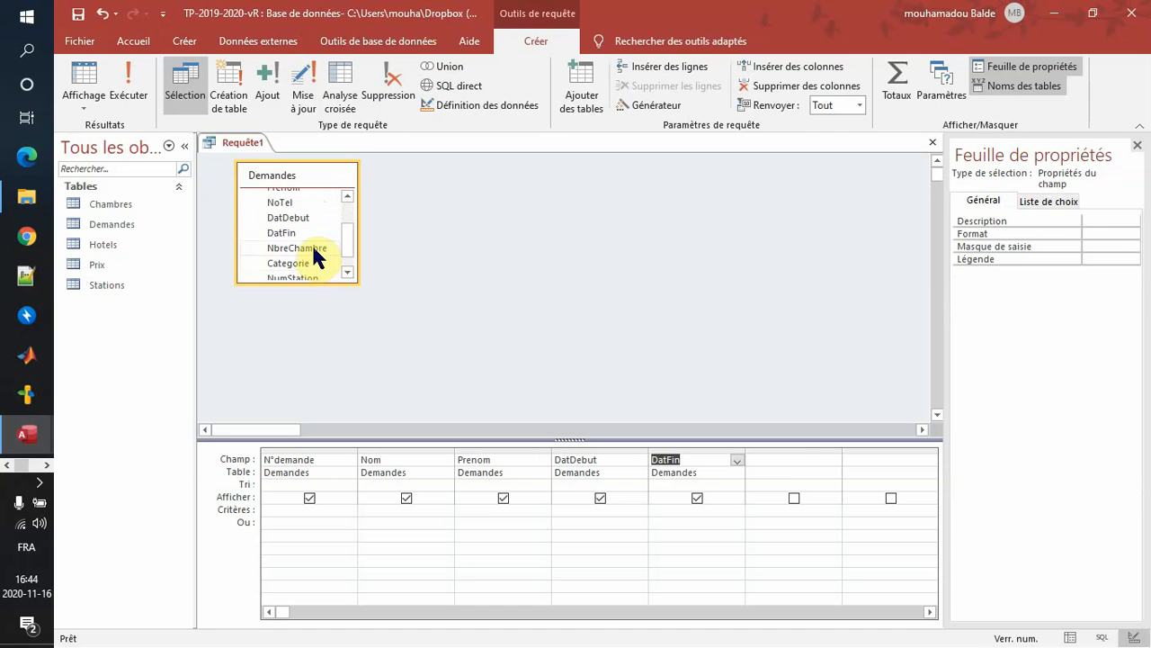
double_click(313, 249)
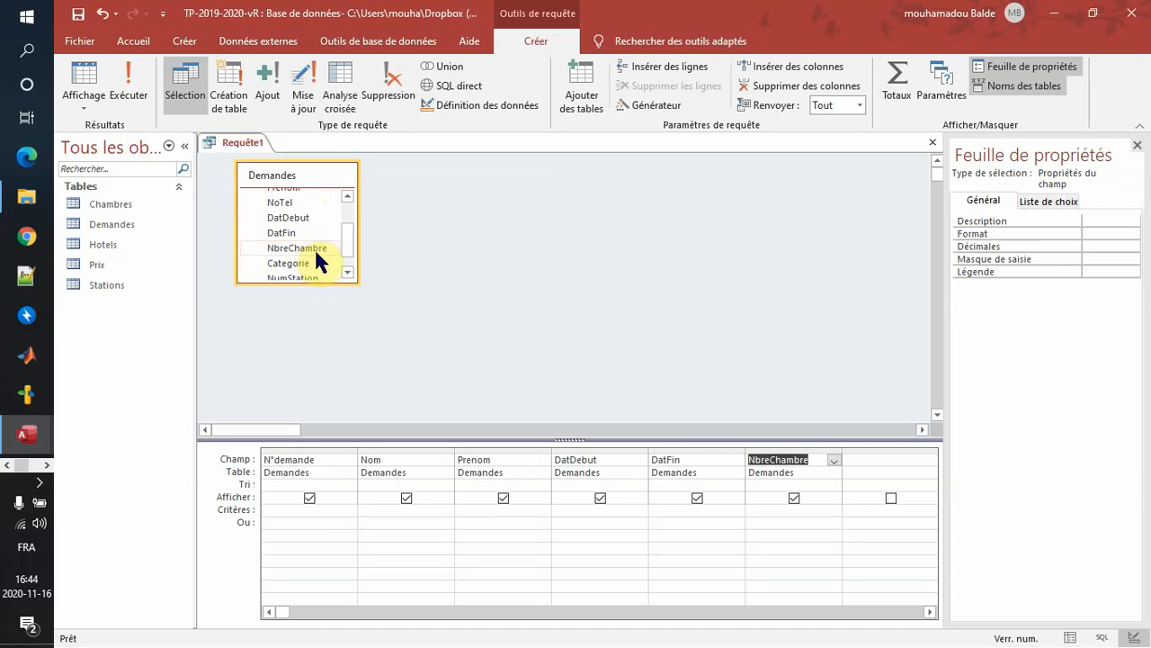
click(303, 258)
double_click(303, 261)
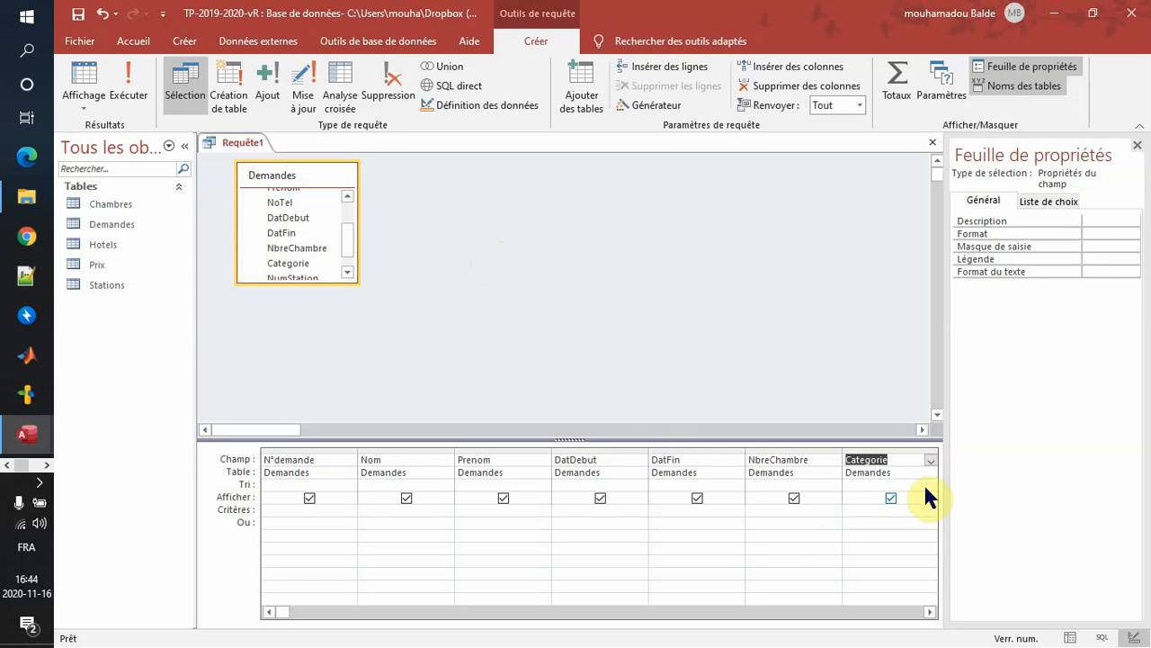
Step: Add the calculated field Nbj: [DatFin]-[DatDebut] in the first empty query column after Categorie
click(931, 612)
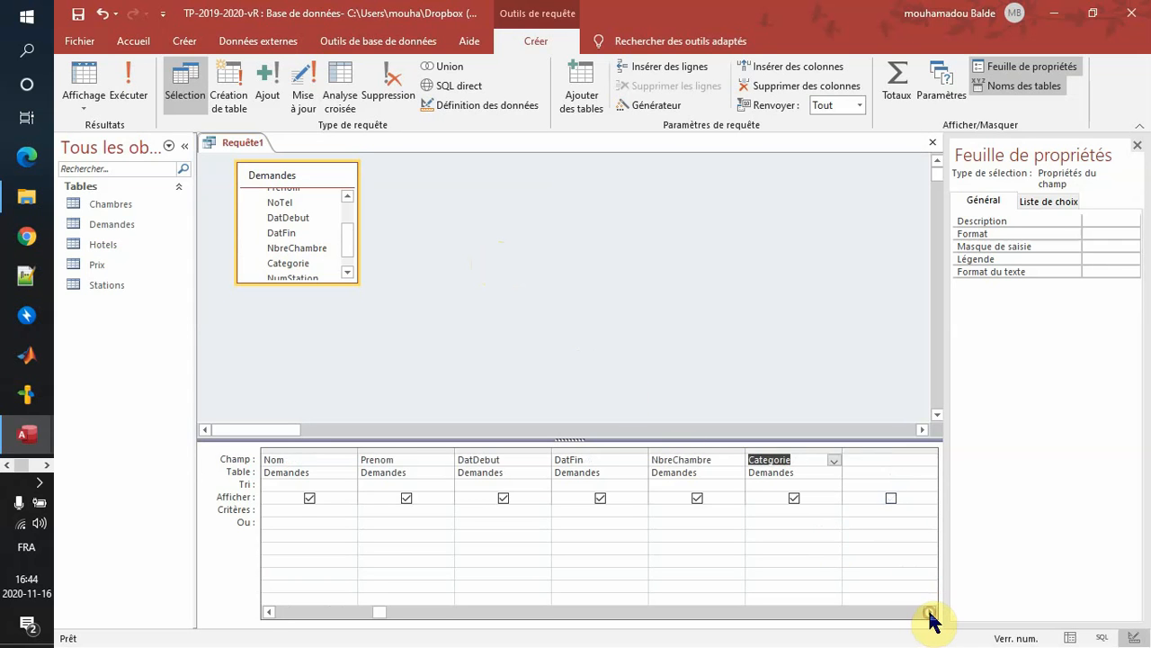
key(alt+Tab)
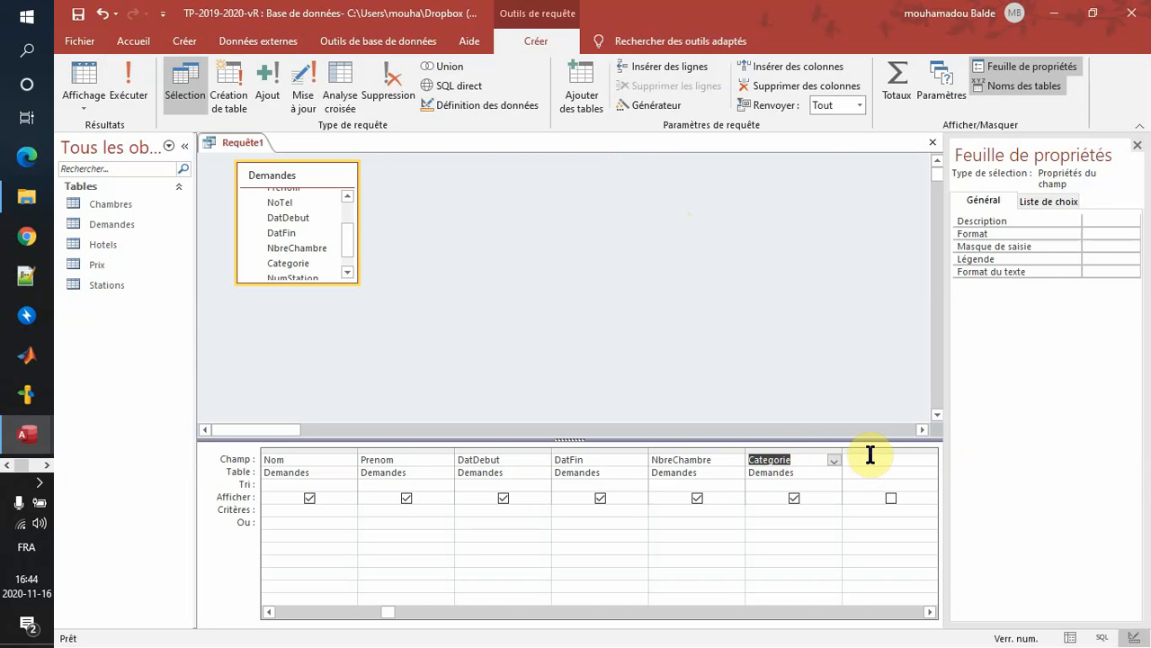
click(870, 456)
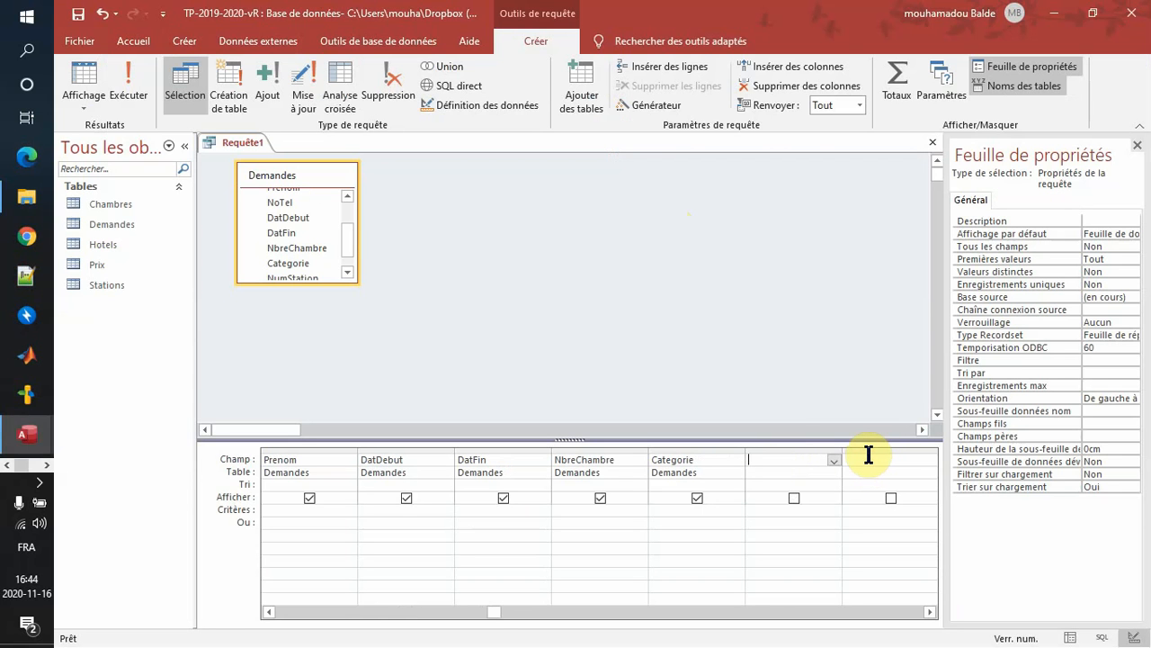
text(Nbj: [)
key(Caps_Lock)
text(D)
key(Caps_Lock)
text(at)
key(Caps_Lock)
text(F)
key(Caps_Lock)
text(in]-)
text([)
key(Caps_Lock)
text(D)
key(Caps_Lock)
text(at)
key(Caps_Lock)
text(D)
key(Caps_Lock)
text(ebu)
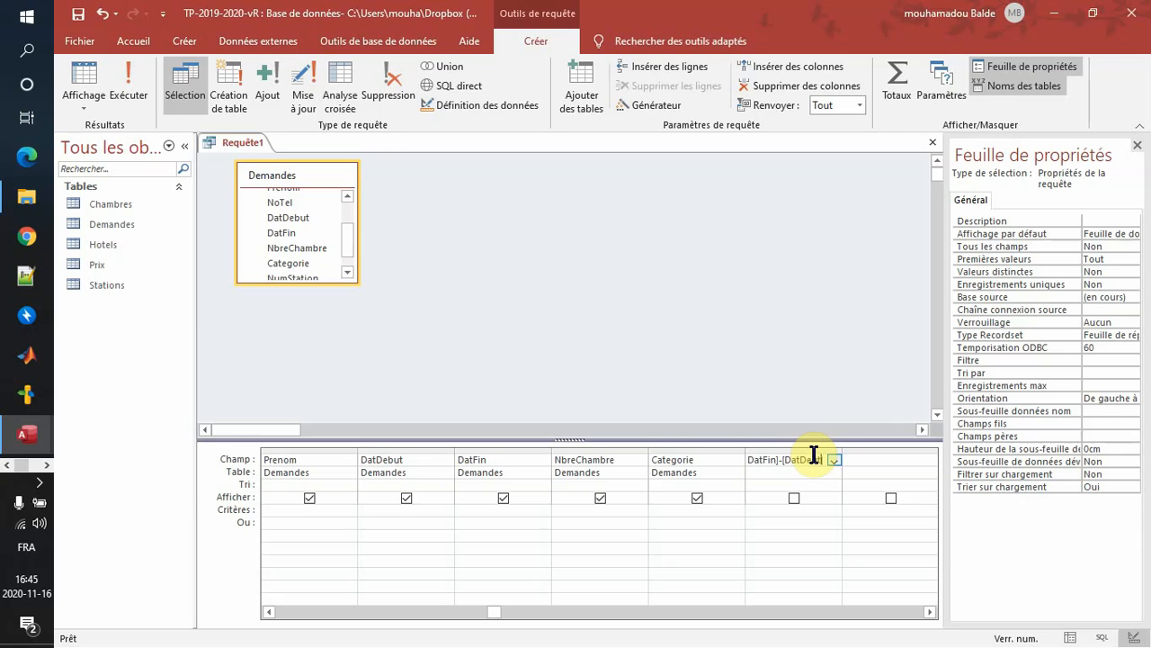
text(t])
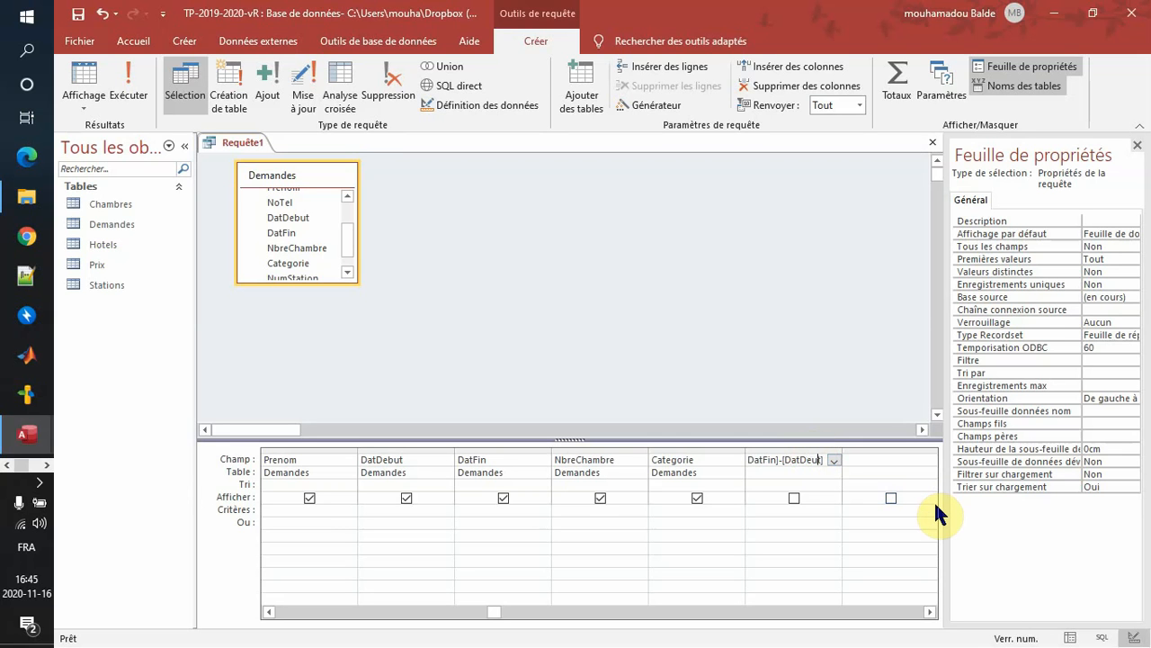
text(b)
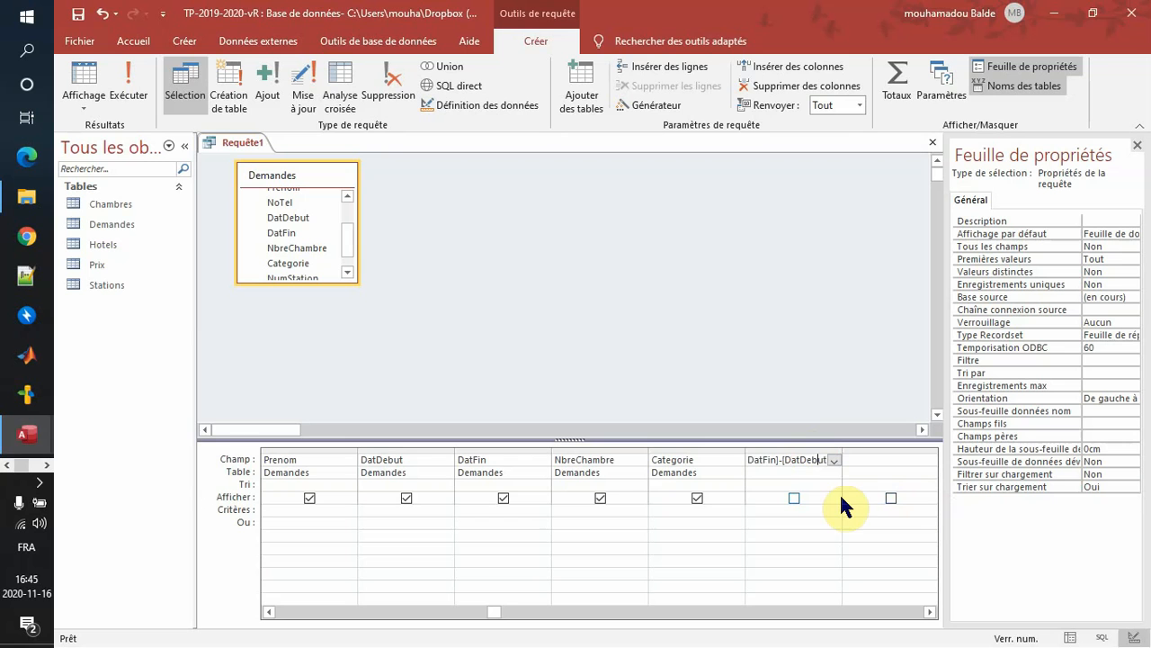
Step: Set the criterion >=5 on the calculated Nbj field and run the query
click(766, 509)
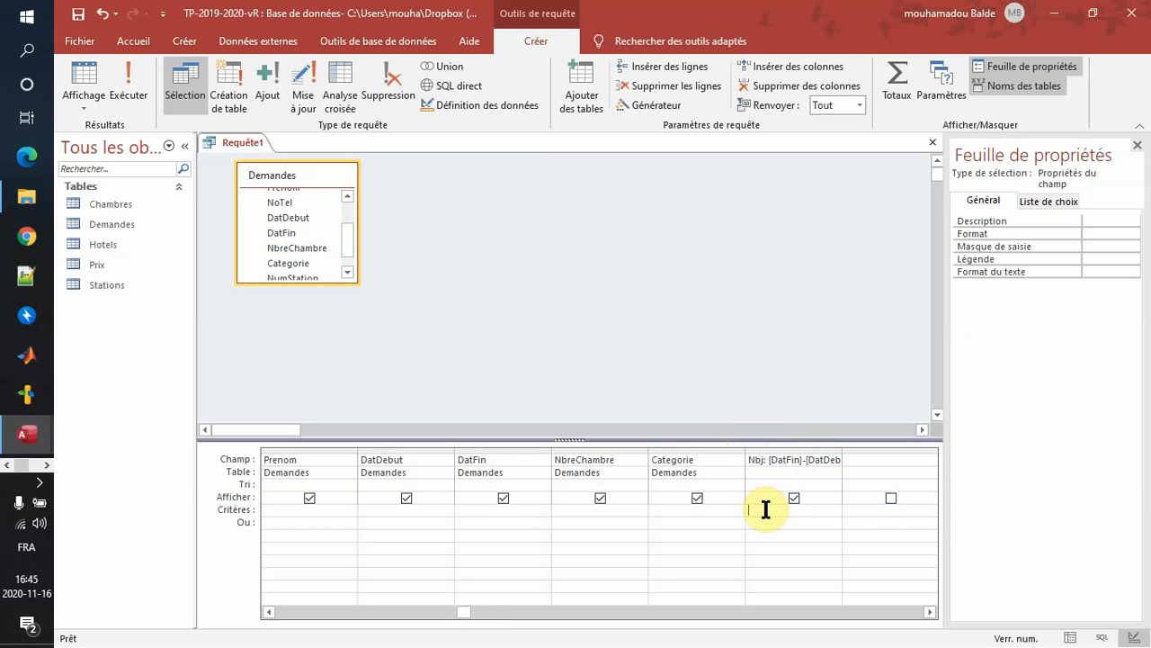
key(alt+Tab)
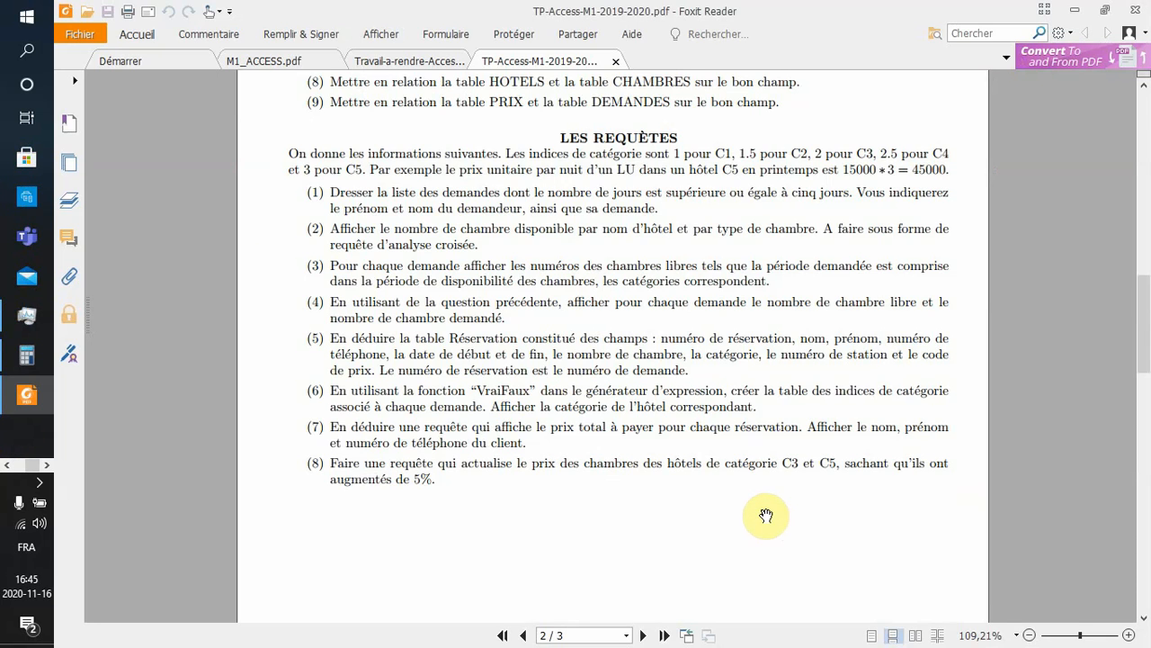
key(alt+Tab)
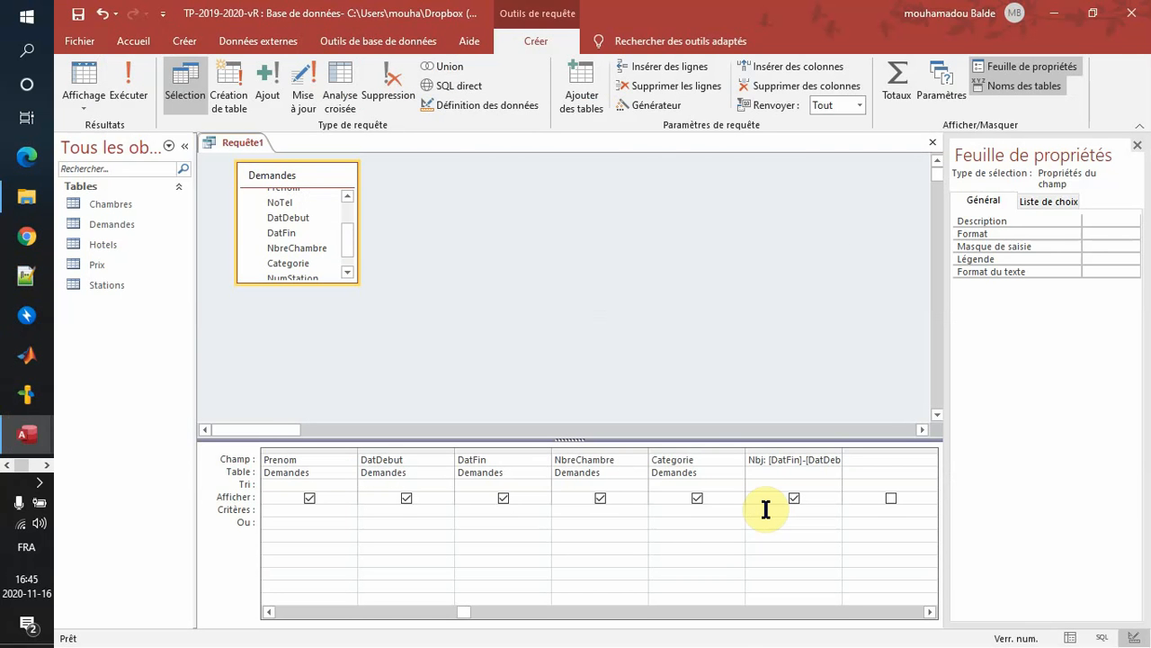
text(>=5)
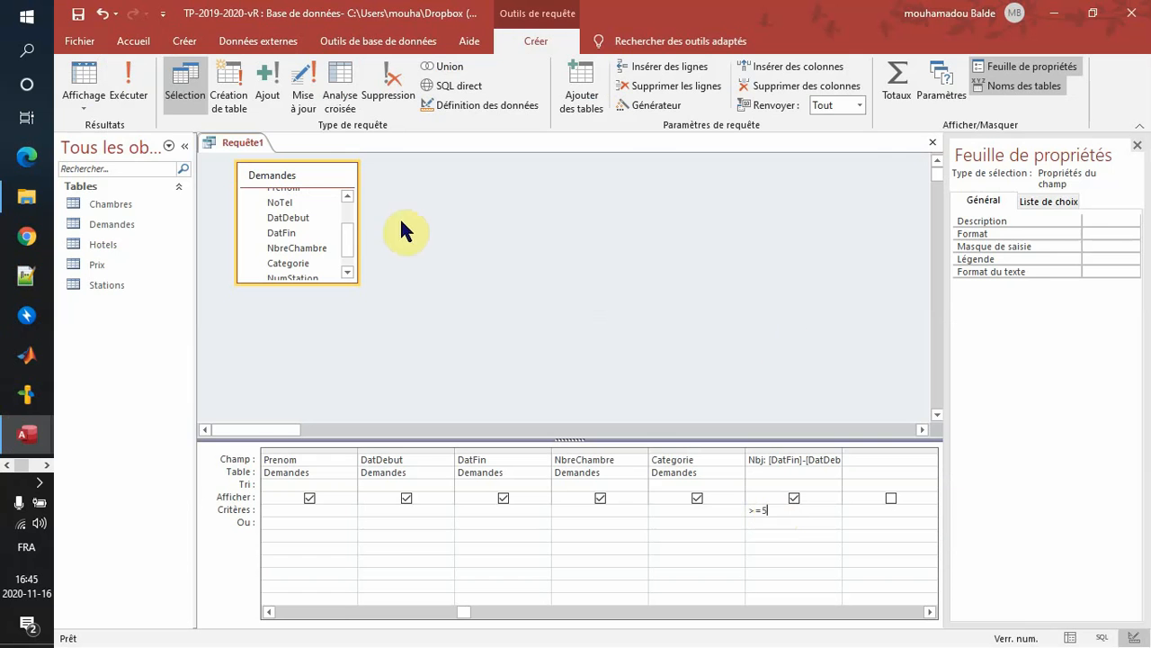
click(140, 106)
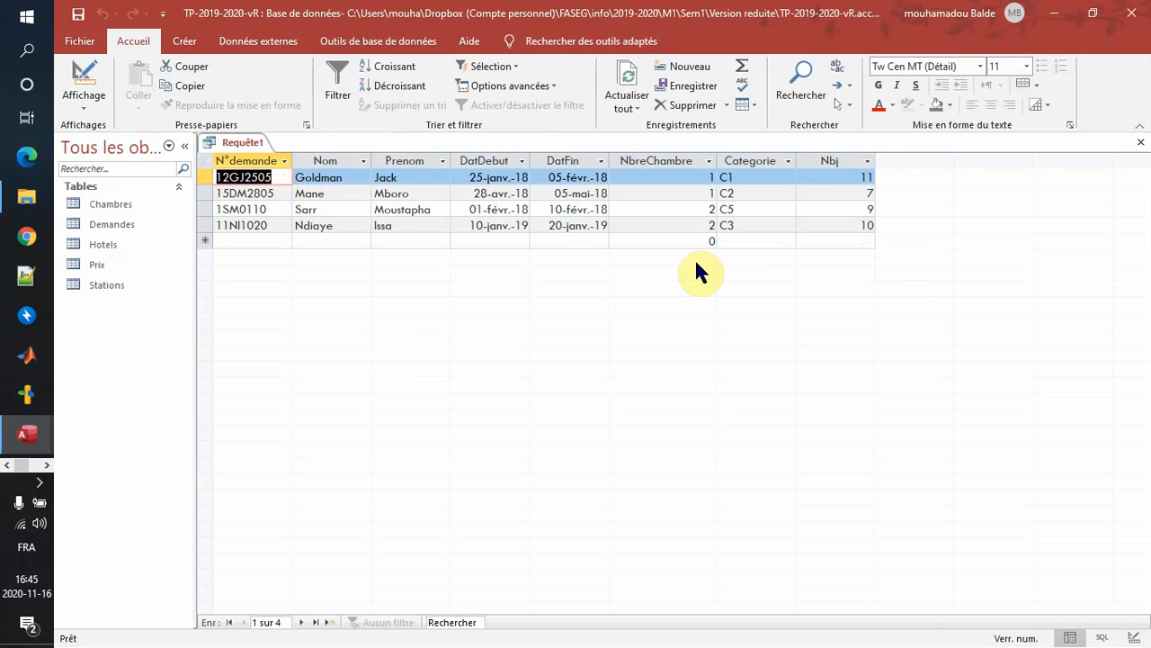
right_click(244, 142)
click(277, 151)
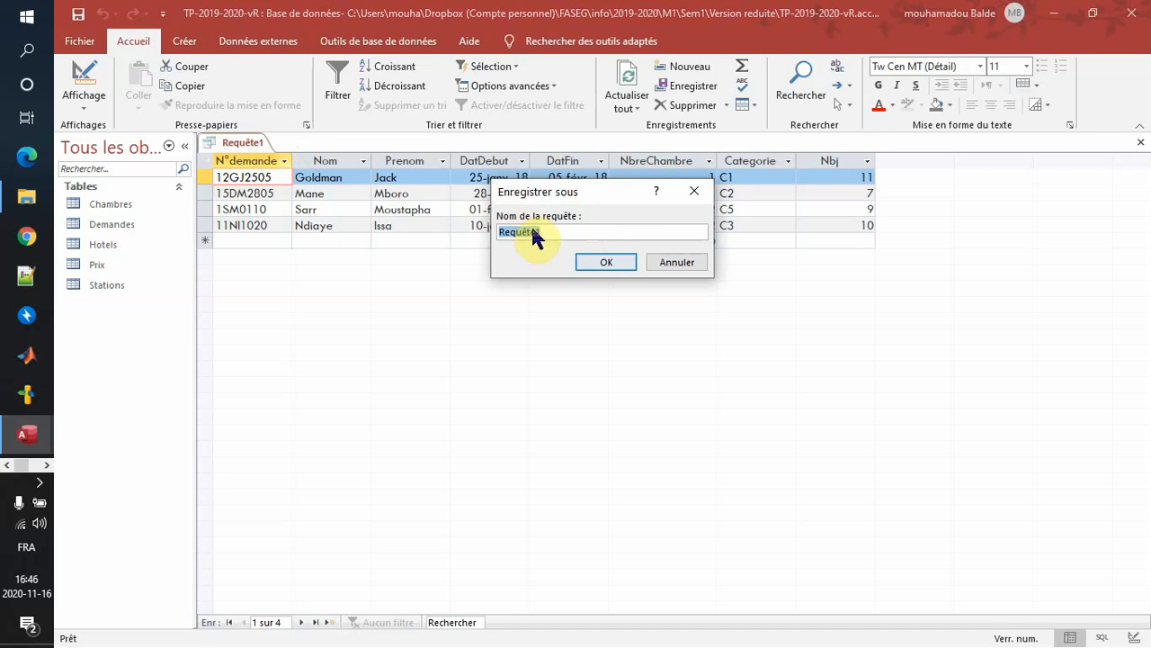
click(676, 262)
Step: Save the query under the name Requête1
right_click(236, 142)
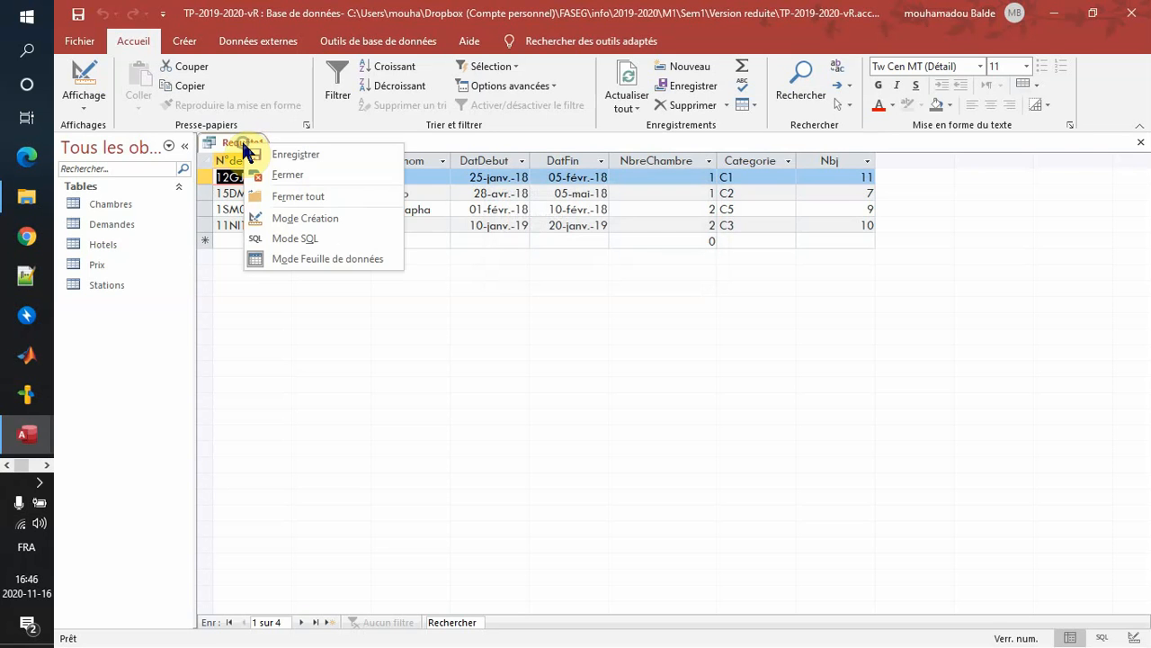
click(266, 151)
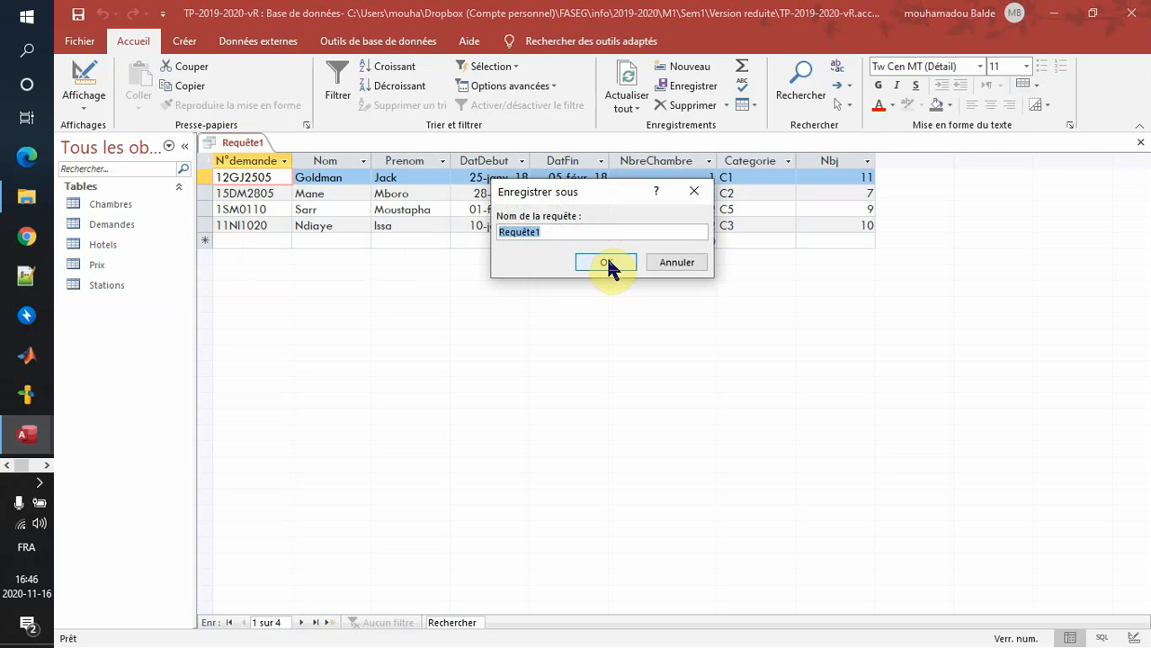
click(606, 262)
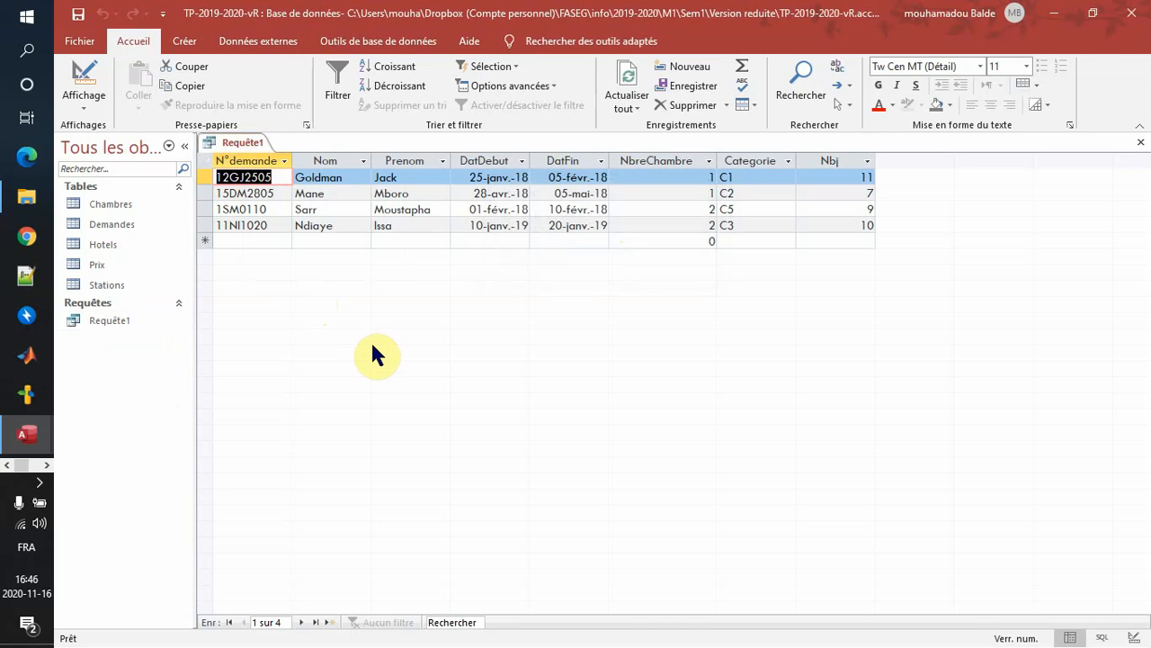
Step: Switch to the TP-2019-2020-vReduit database that holds the finished queries and adjust the width of its navigation pane
key(alt+Tab)
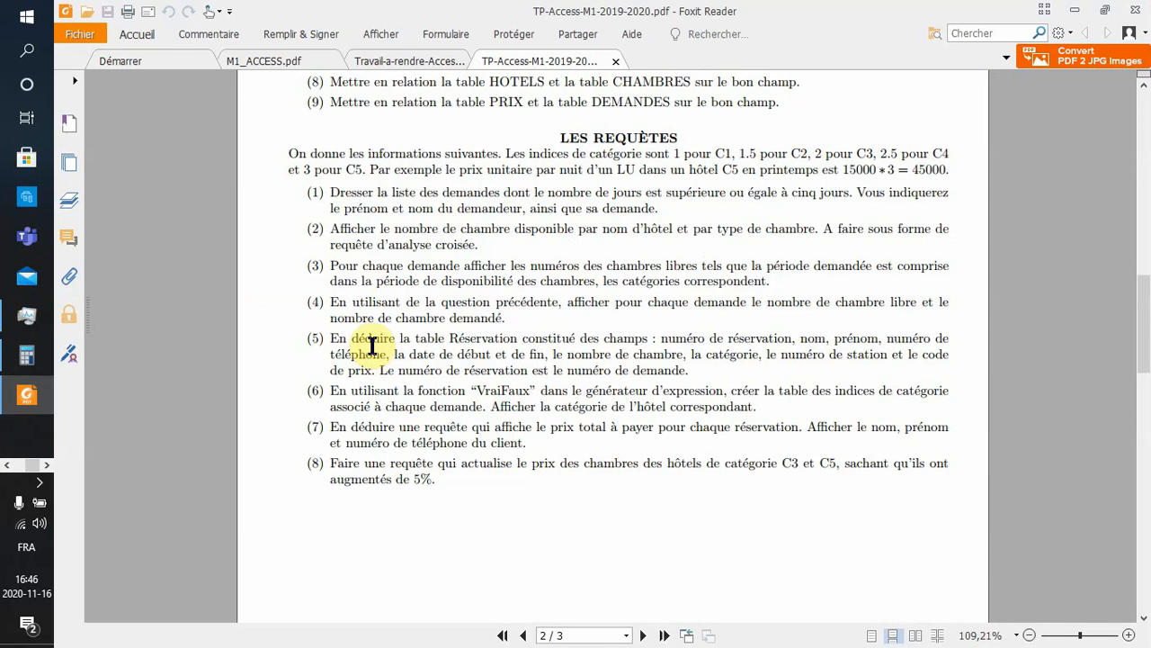
key(alt+Tab)
key(alt+Tab)
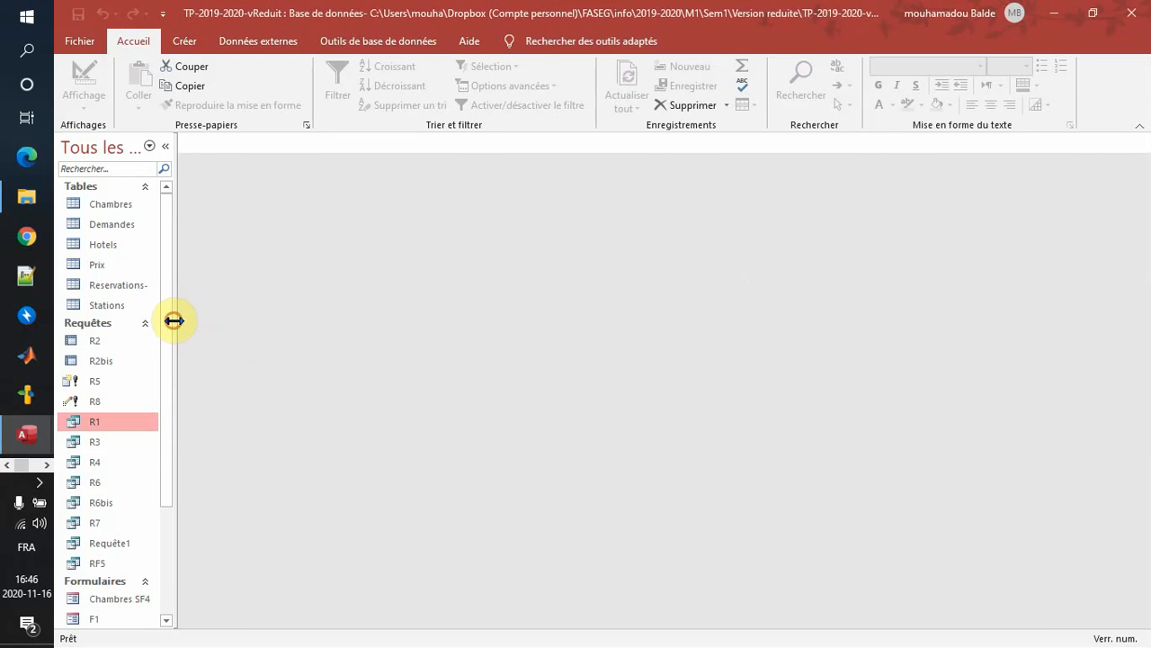
drag(200, 293, 185, 295)
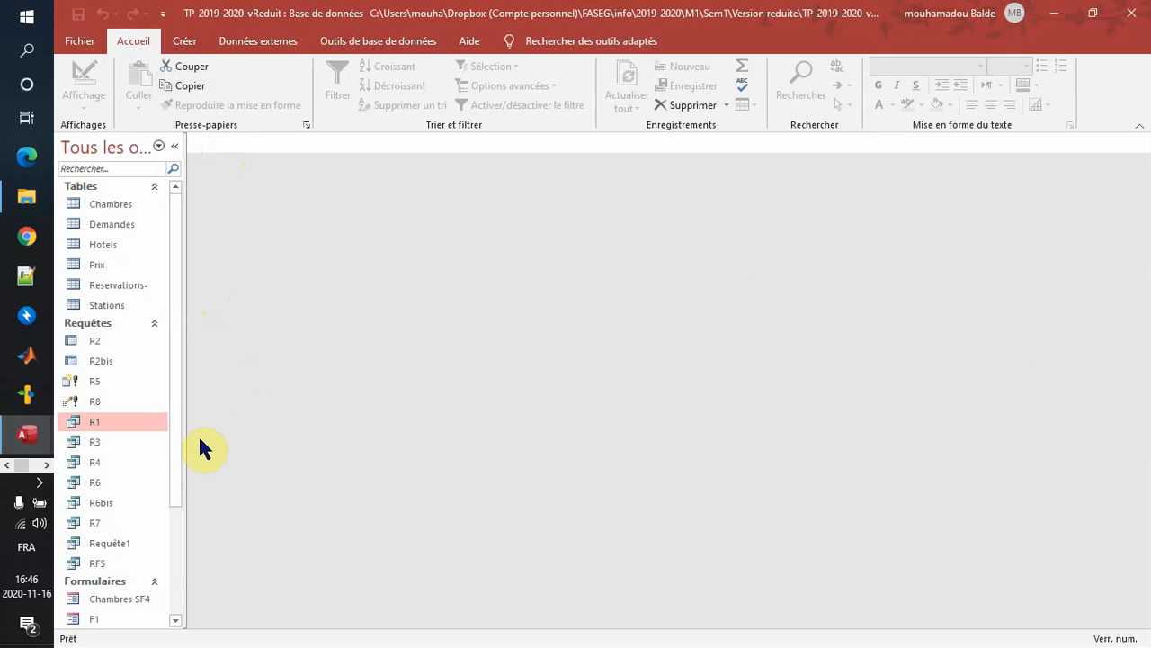
Step: Read request 2 in the assignment PDF and open the existing query R2 in design view
key(alt+Tab)
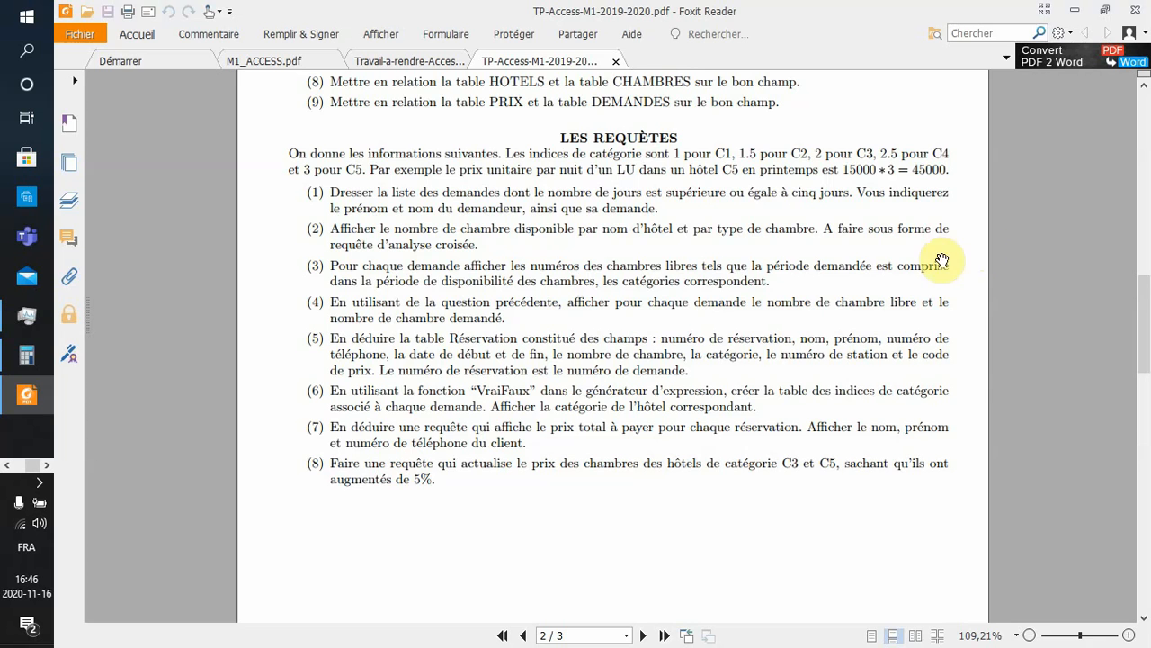
key(alt+Tab)
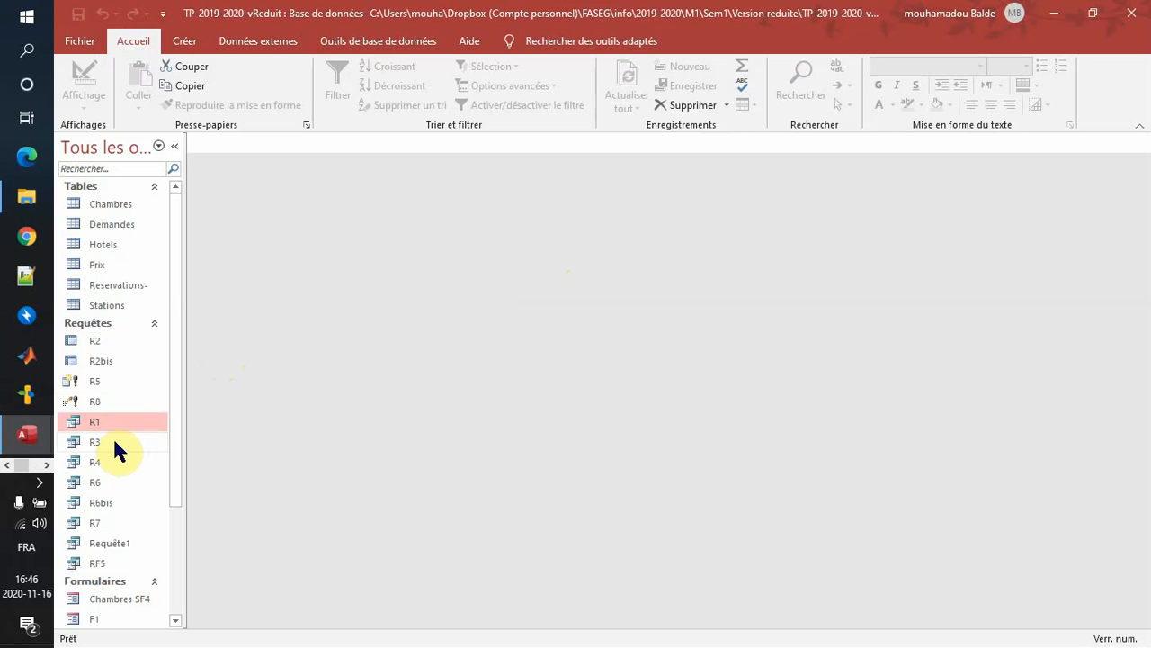
click(98, 340)
right_click(99, 341)
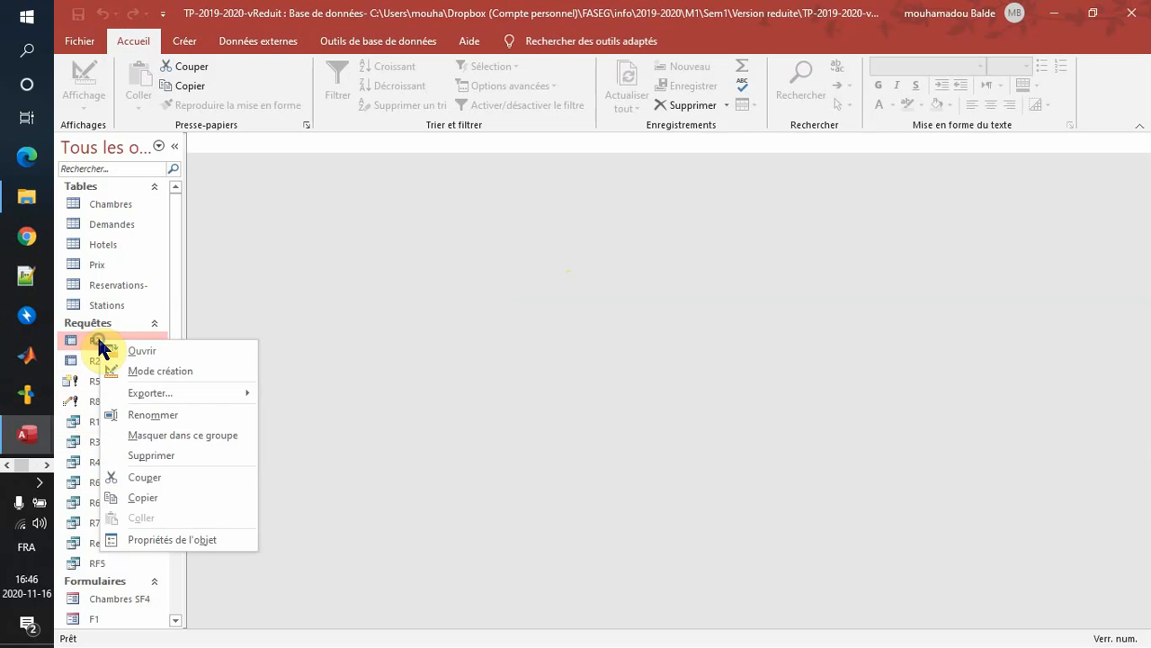
click(160, 370)
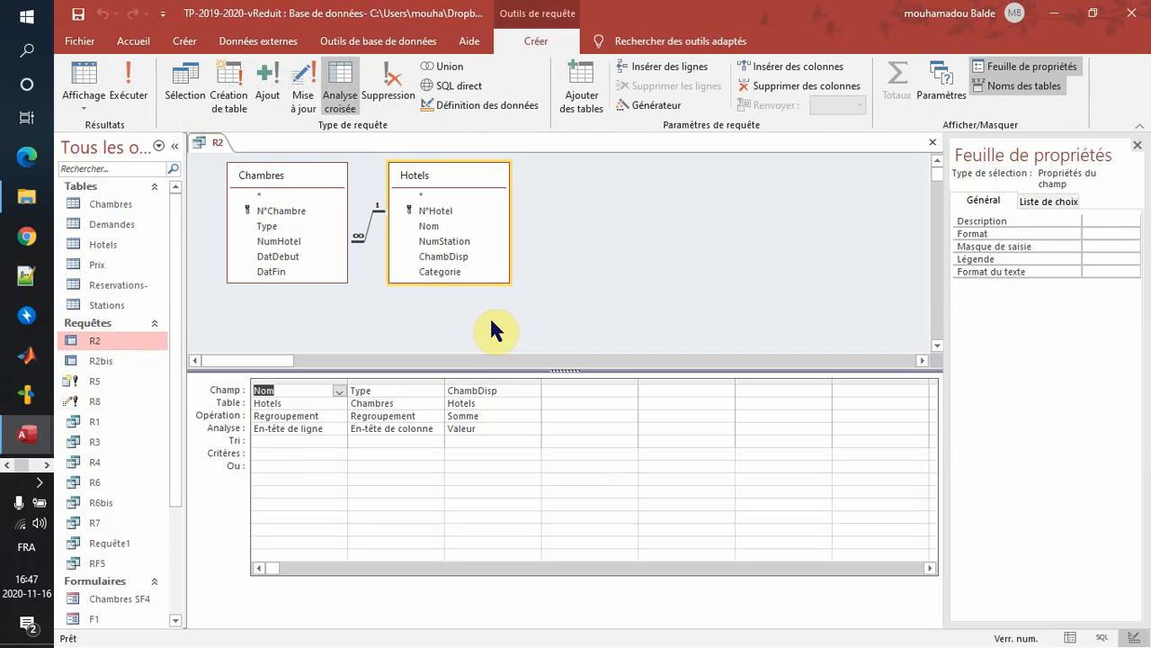
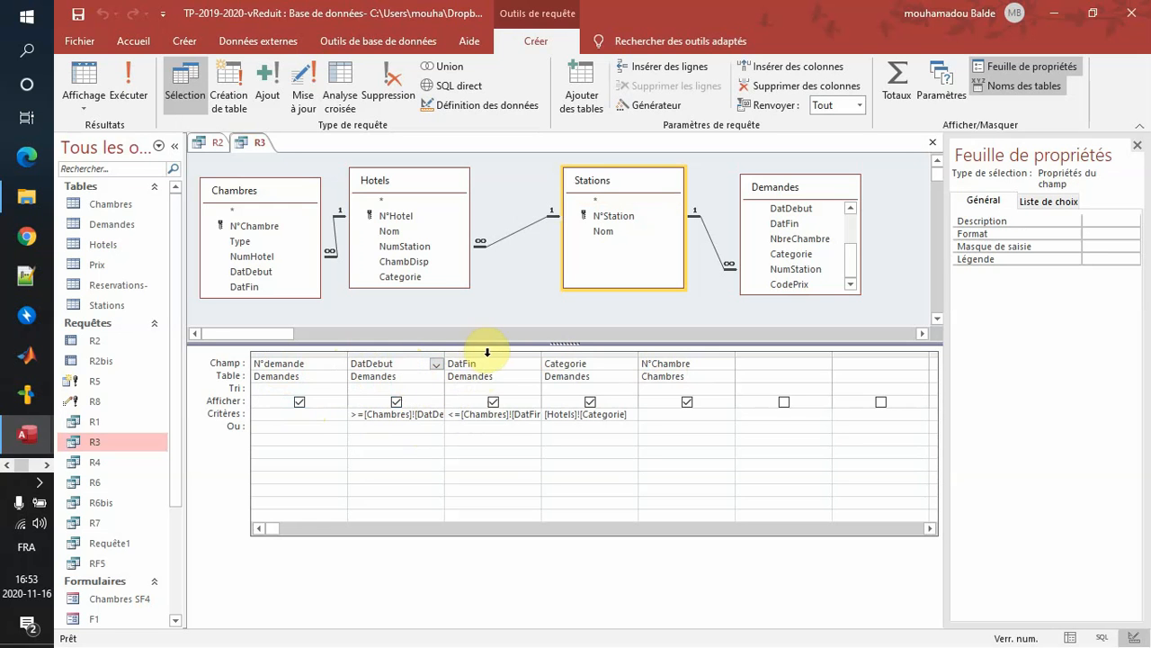
Step: Examine the DatDebut and DatFin criteria in query R3, which compare the requested period with the Chambres dates
click(504, 361)
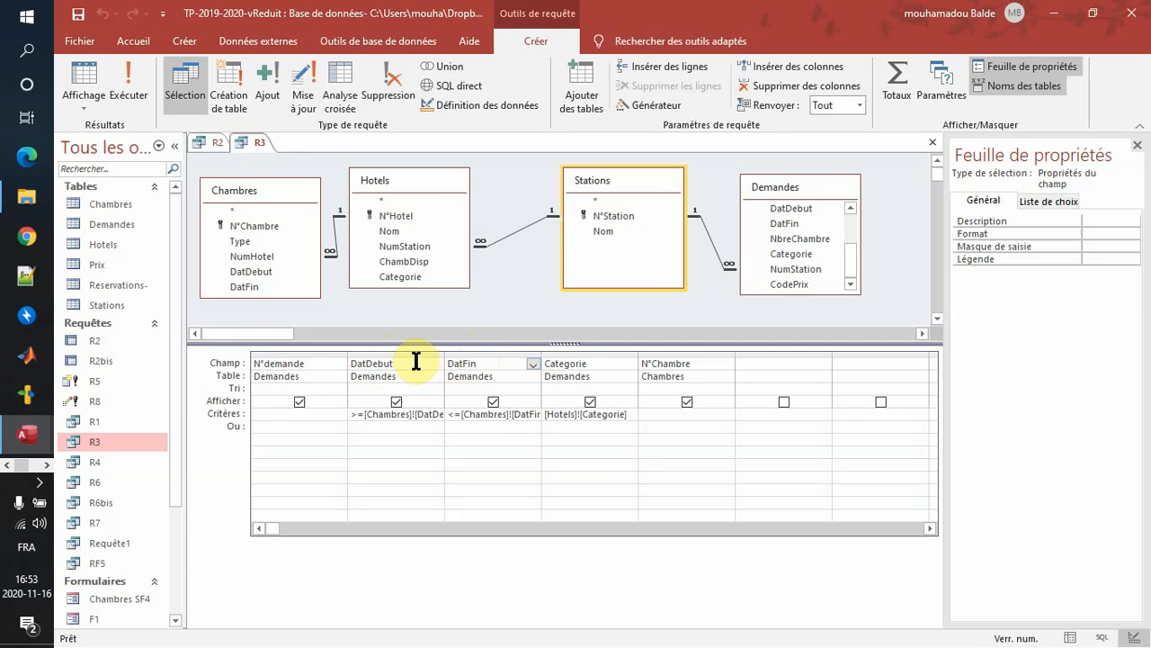
click(518, 415)
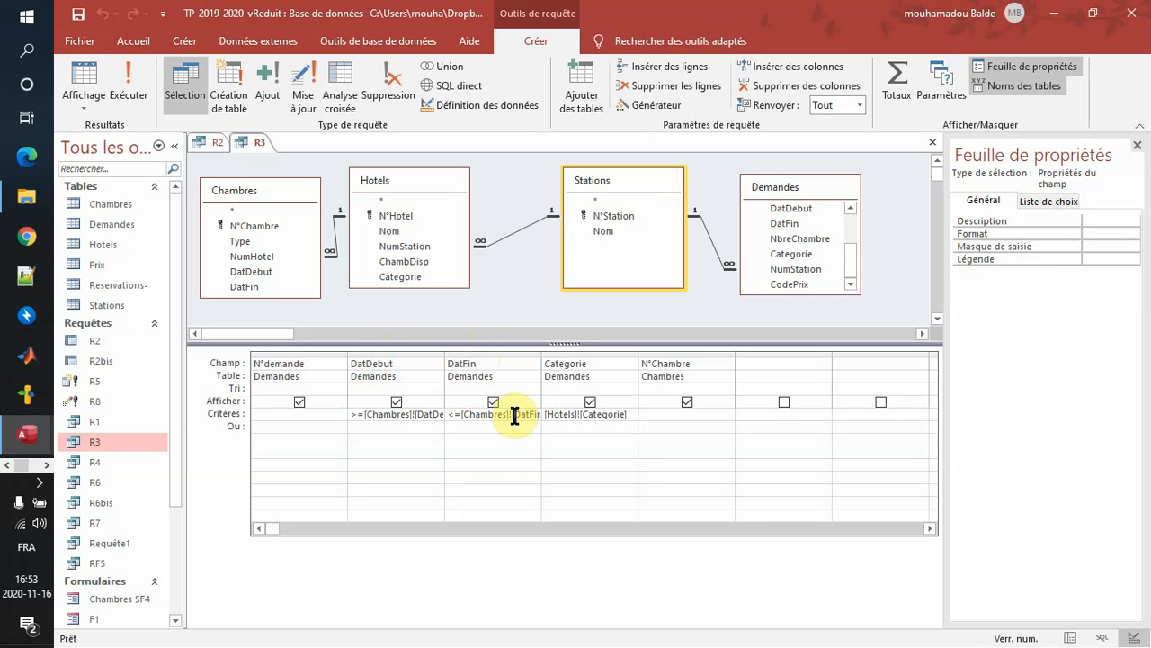
click(383, 415)
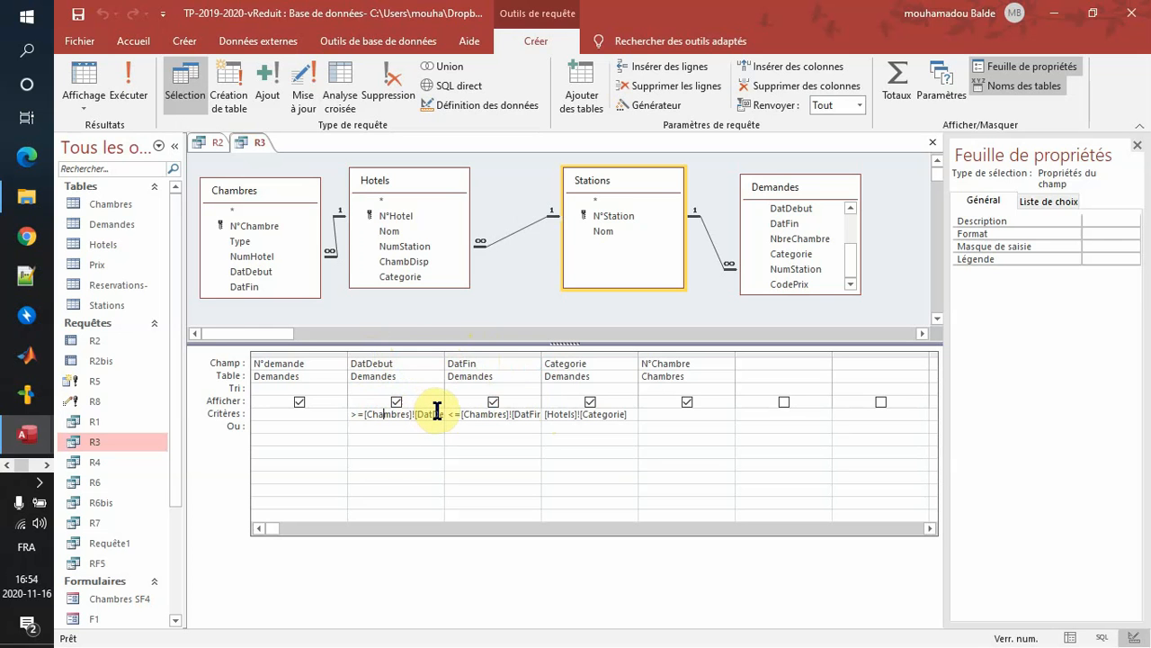
click(504, 365)
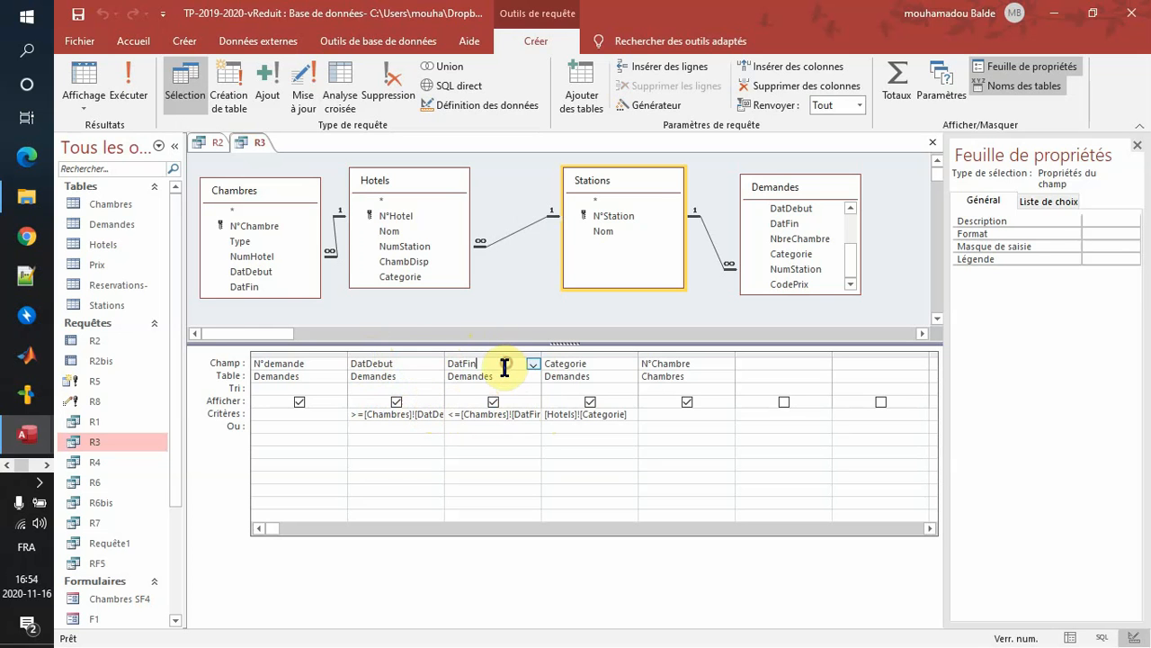
click(512, 414)
click(366, 413)
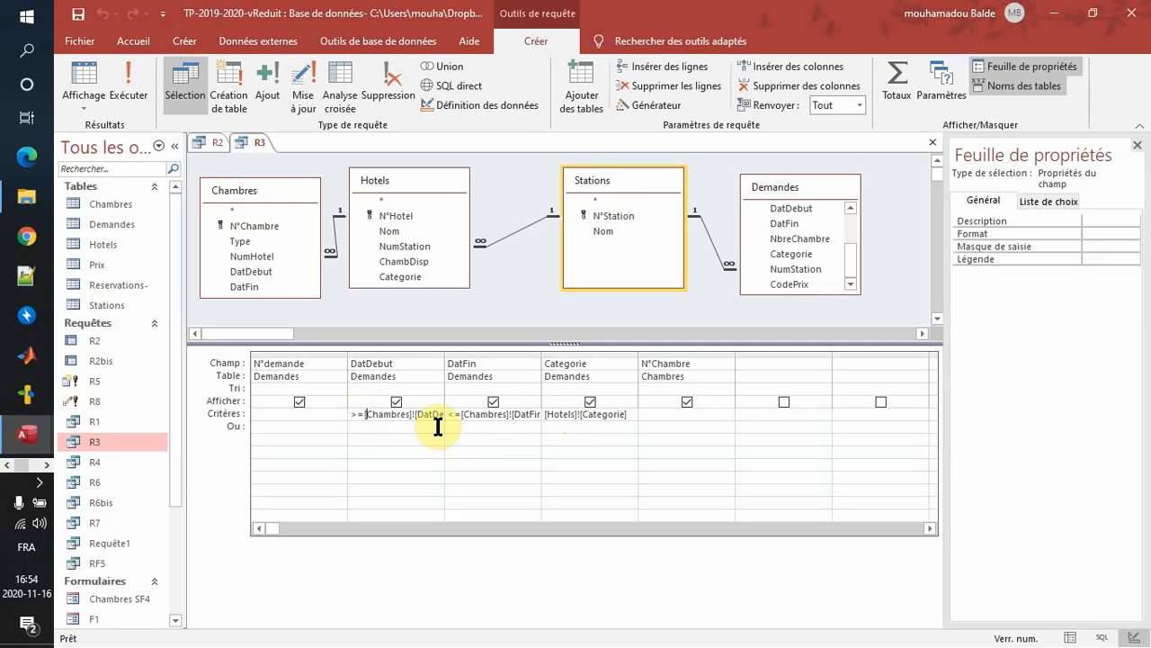
click(513, 362)
click(412, 359)
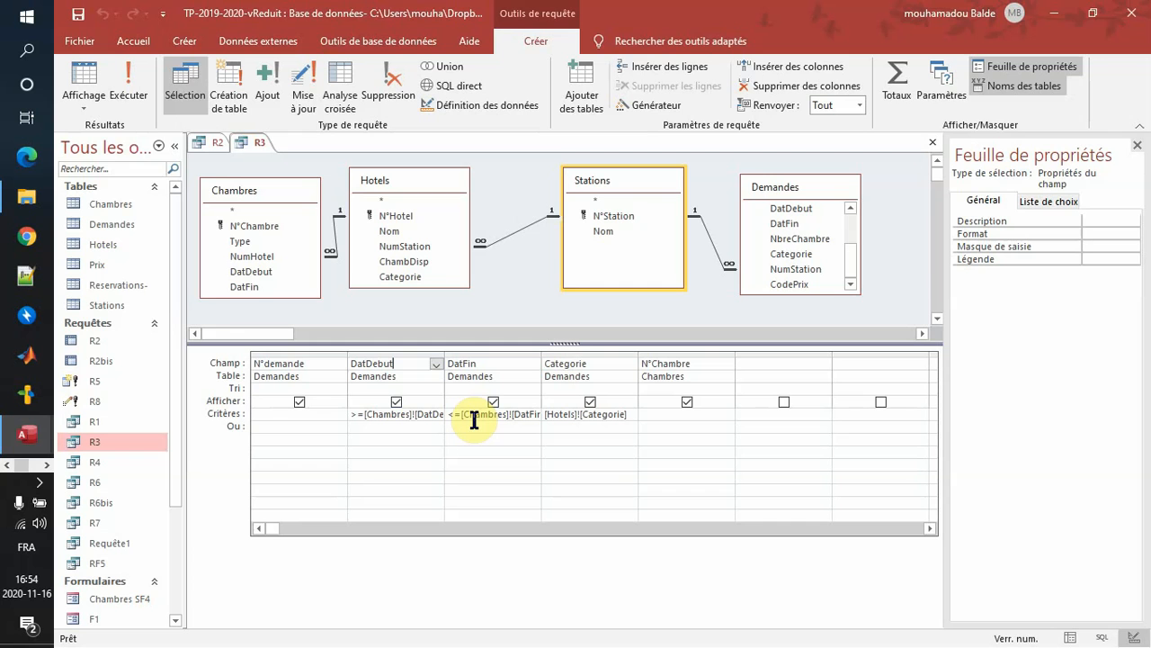
Step: Examine the [Hotels]![Categorie] criterion on R3's Categorie field and run the query
click(633, 412)
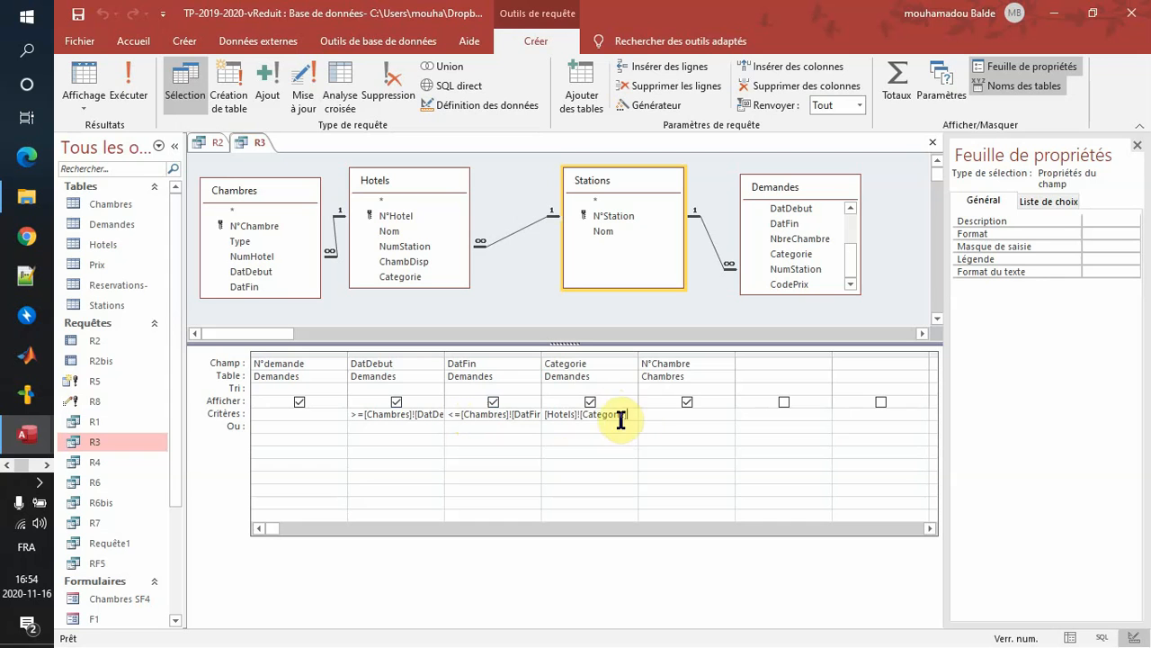
click(589, 364)
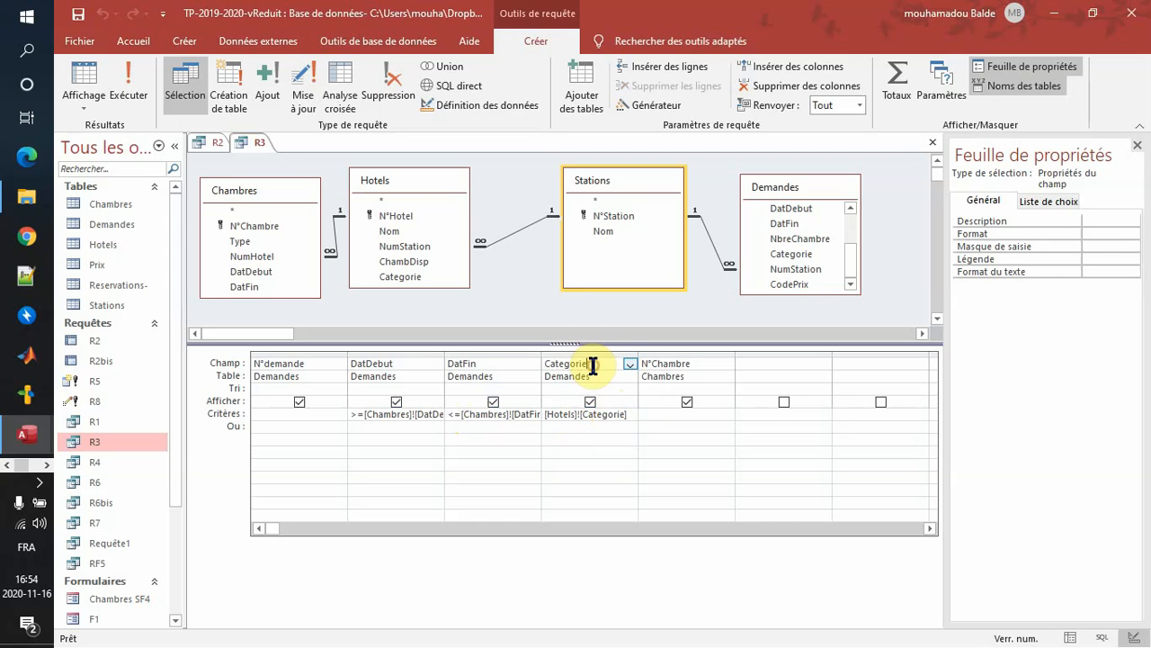
click(636, 416)
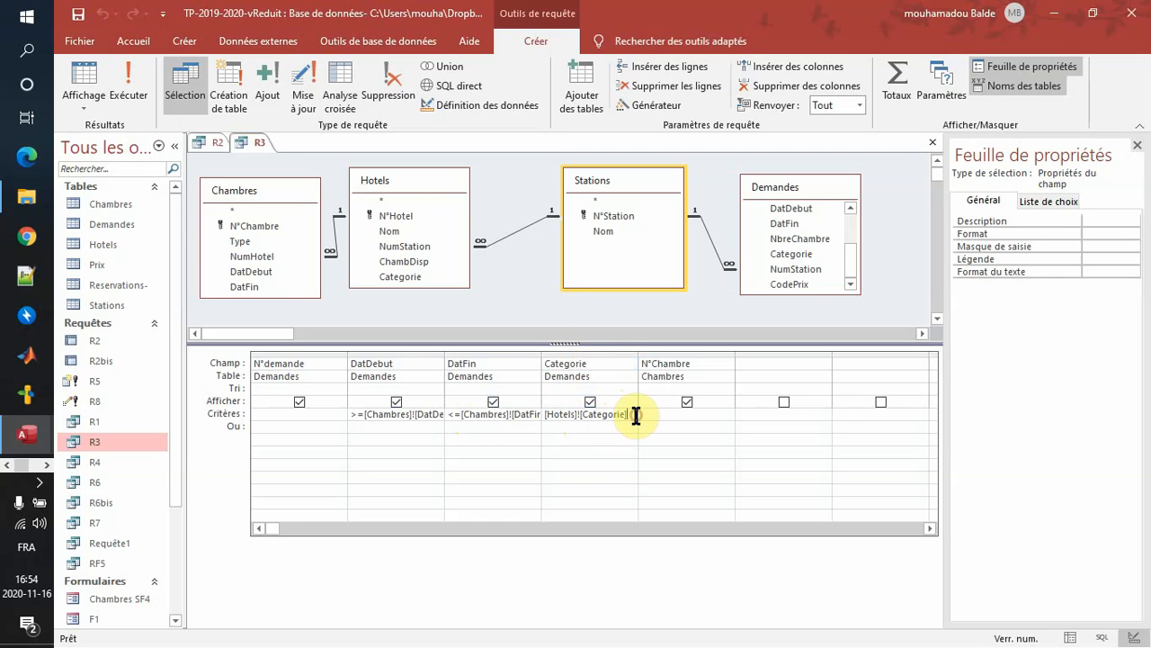
click(594, 367)
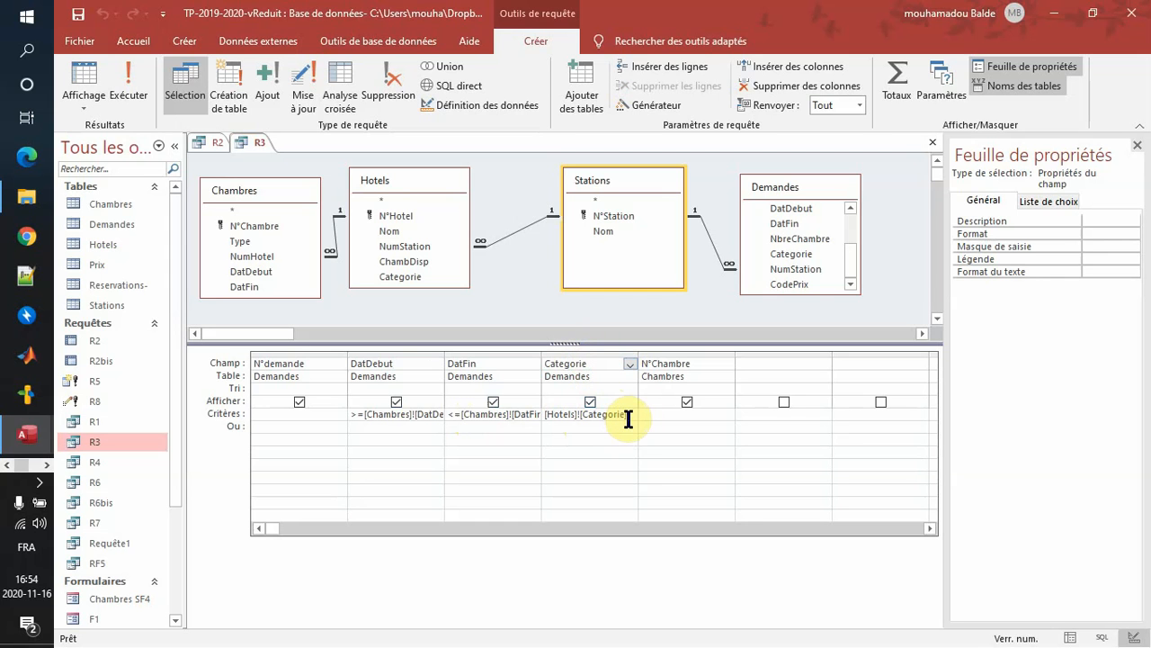
click(634, 416)
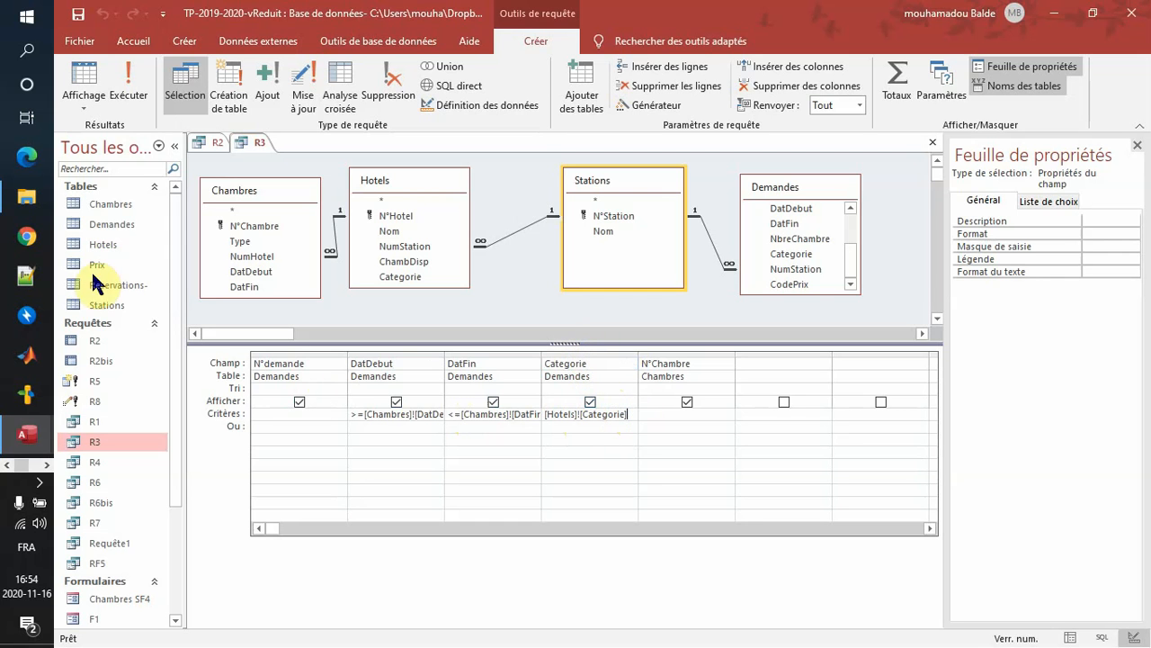
click(119, 96)
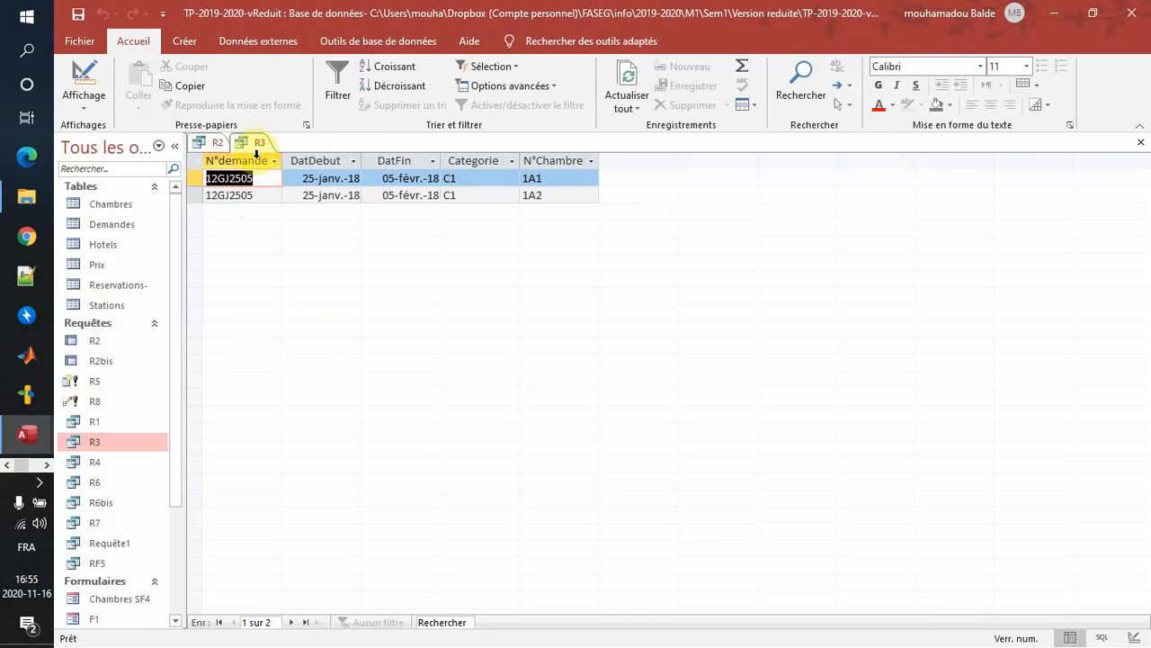
Step: Read request 4 in the assignment PDF, open query R4 in design view and enlarge its table area
key(alt+Tab)
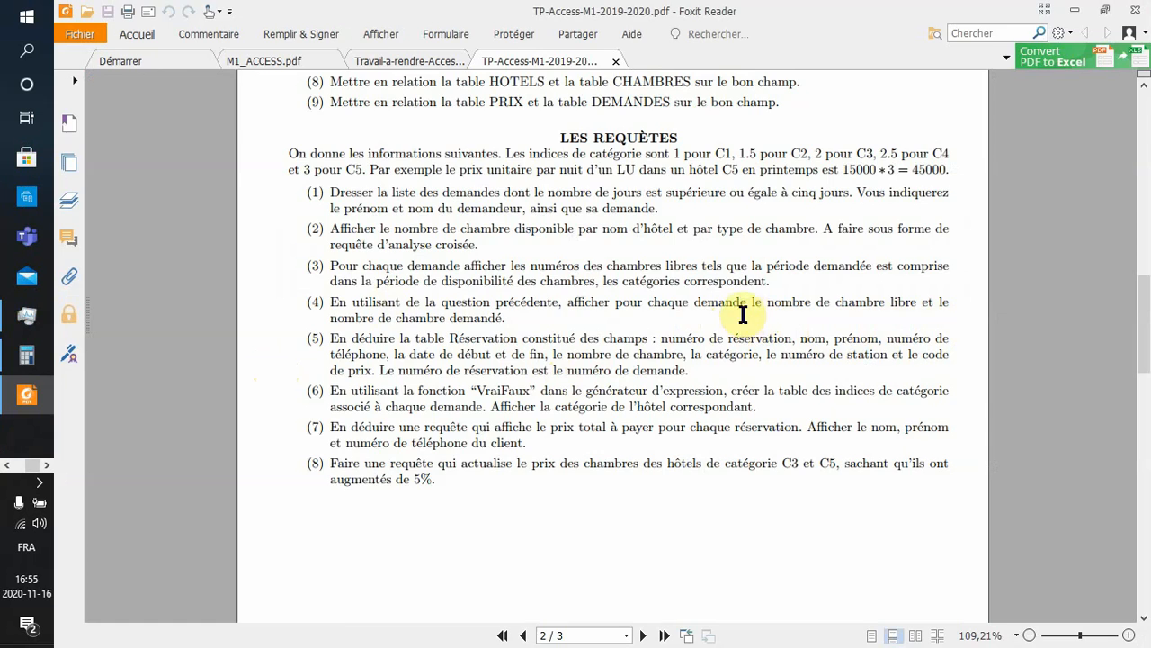
key(alt+Tab)
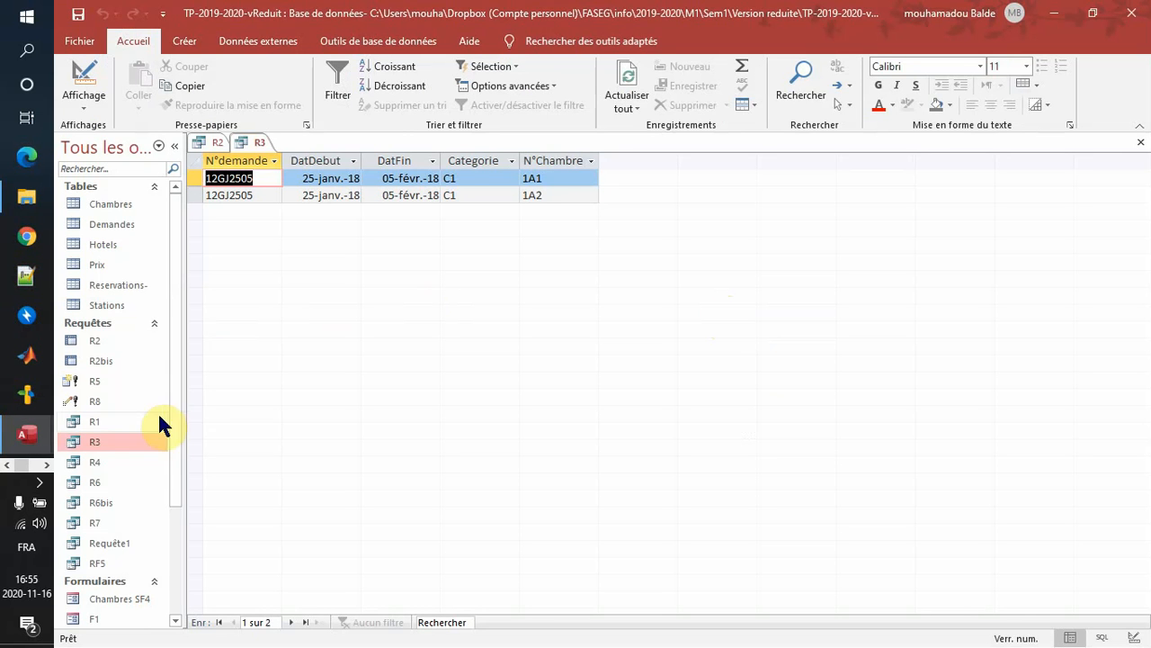
right_click(105, 463)
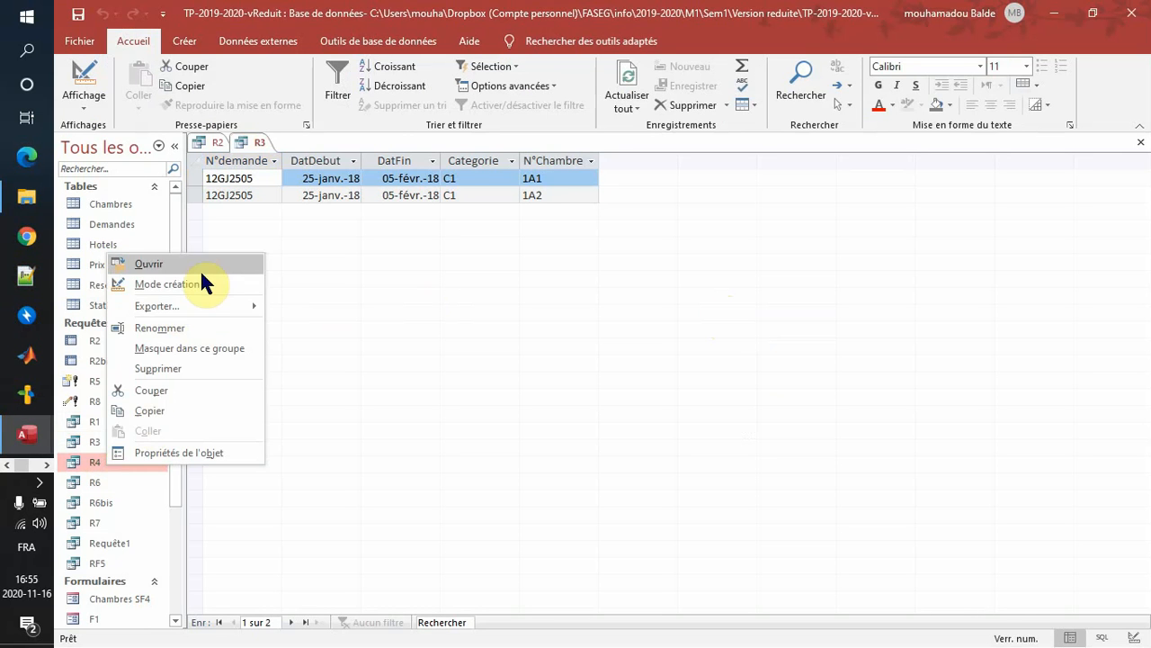
click(200, 284)
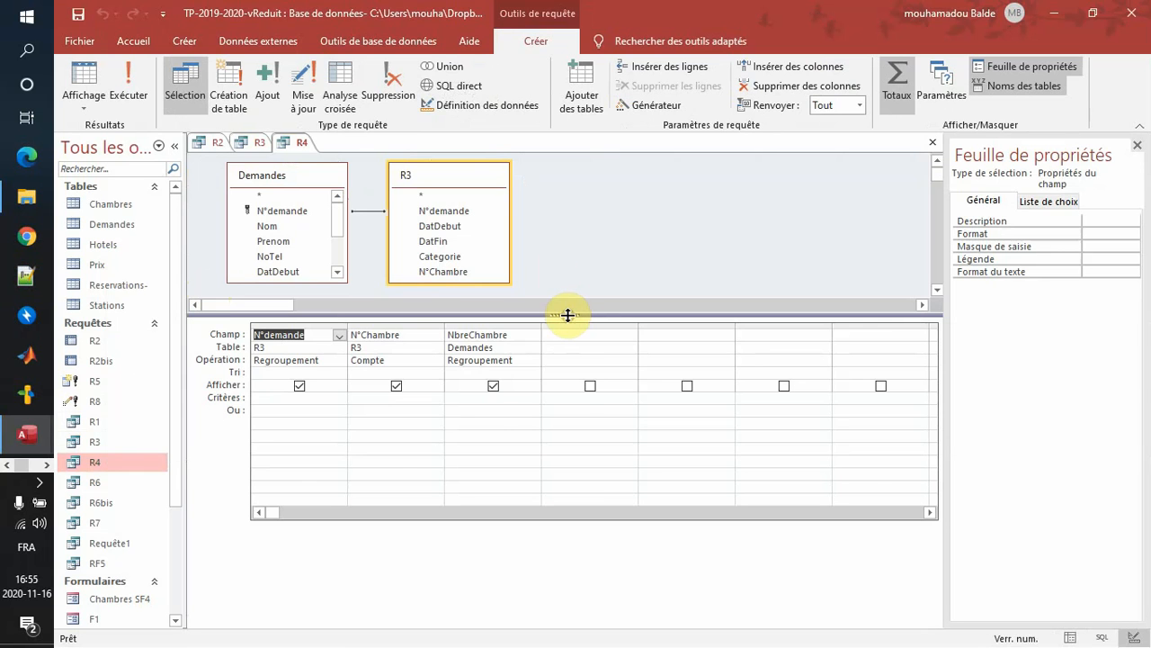
drag(568, 315, 566, 403)
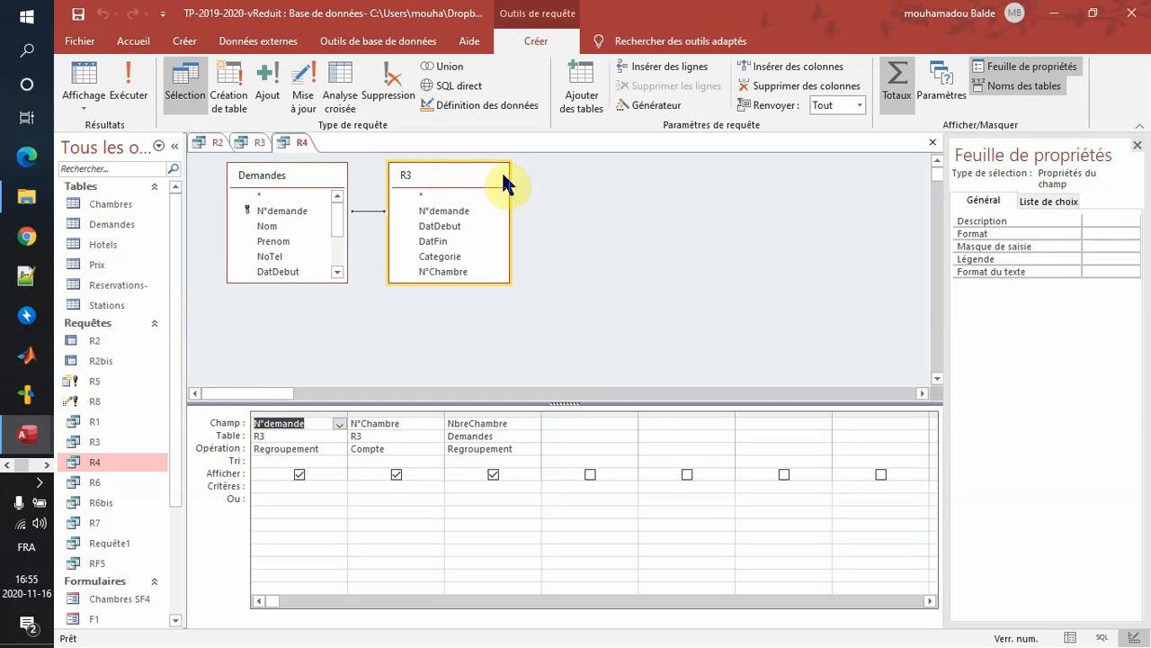
Step: Review the tables and queries available to add to R4 without adding any, and reread request 4 in the assignment PDF
right_click(660, 216)
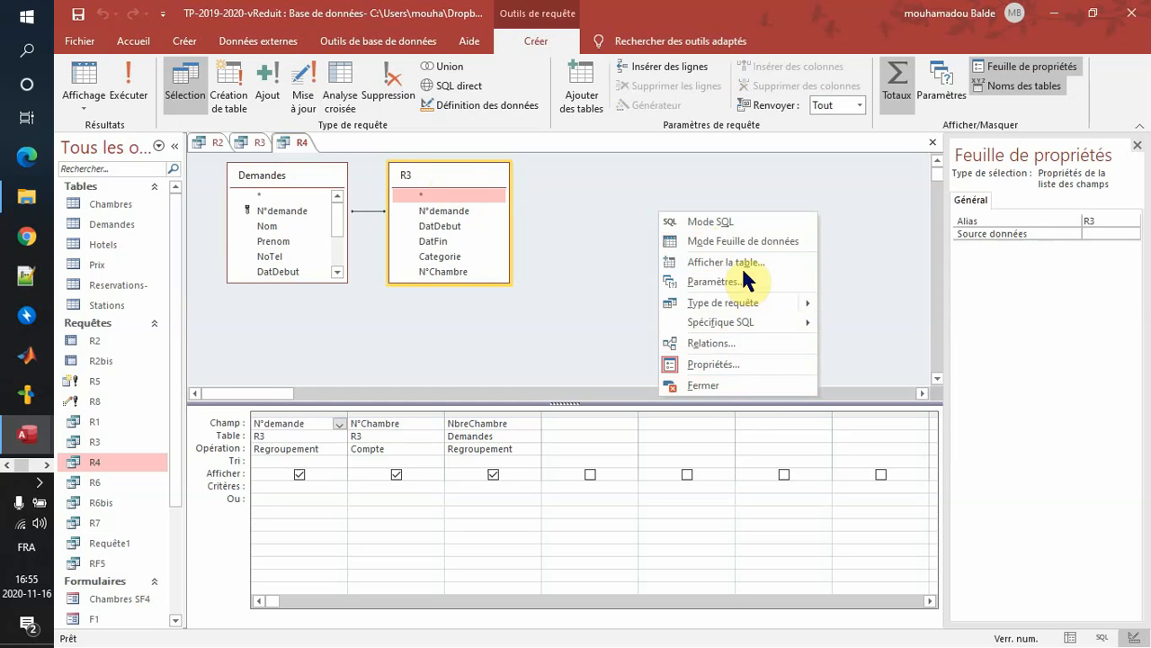
click(746, 265)
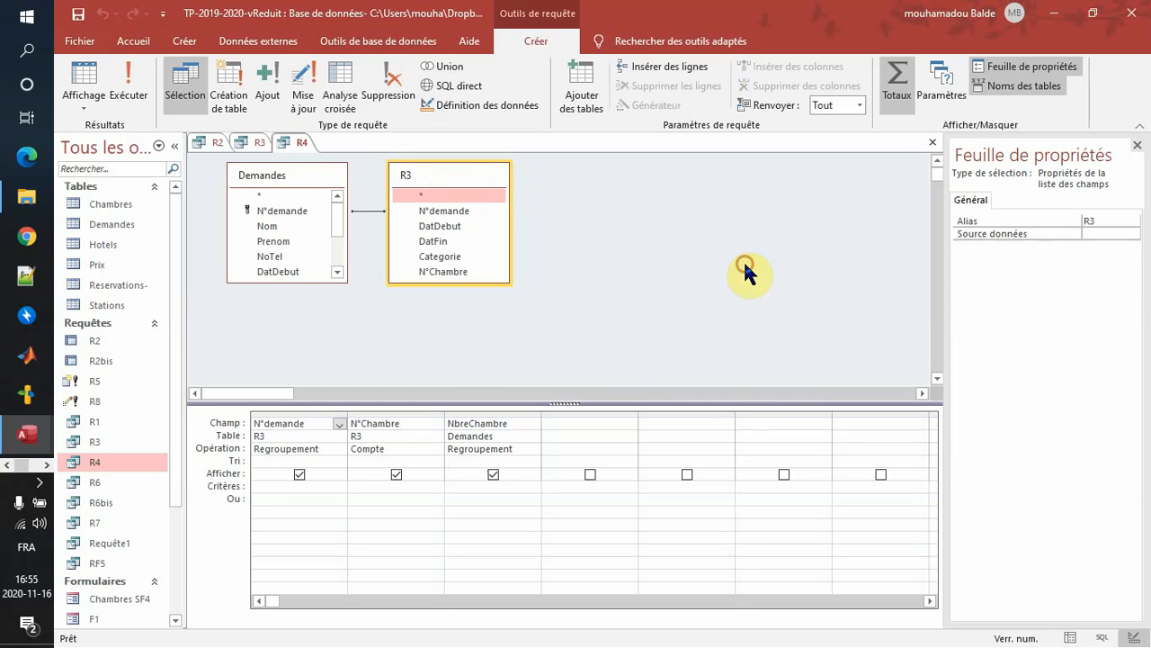
click(525, 256)
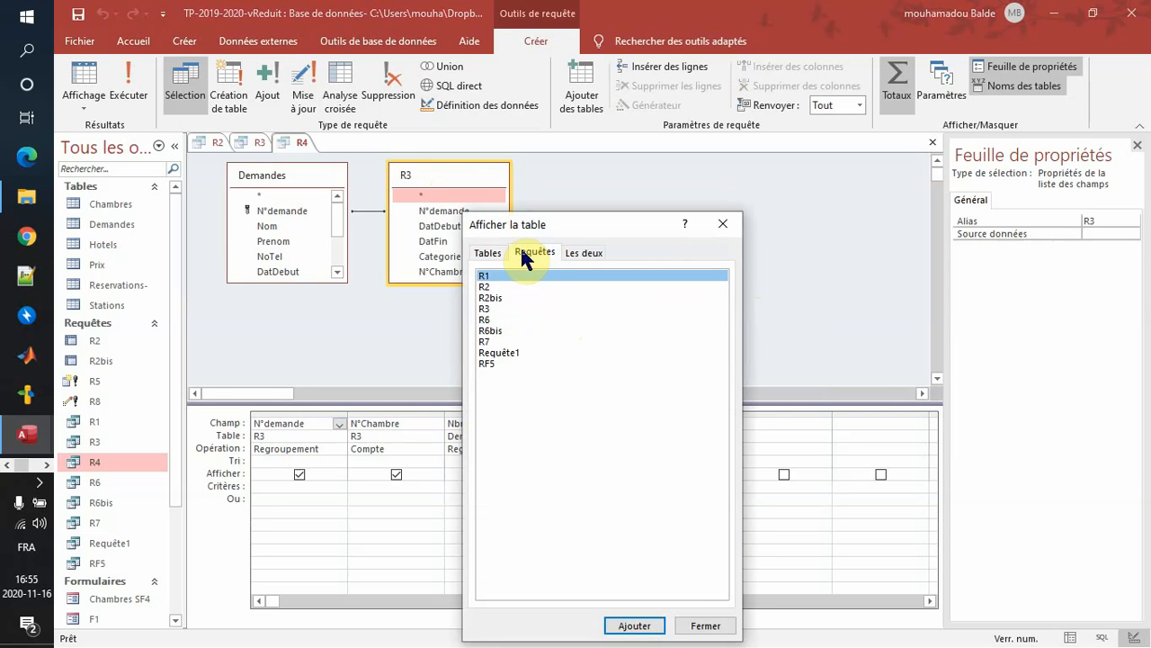
click(484, 255)
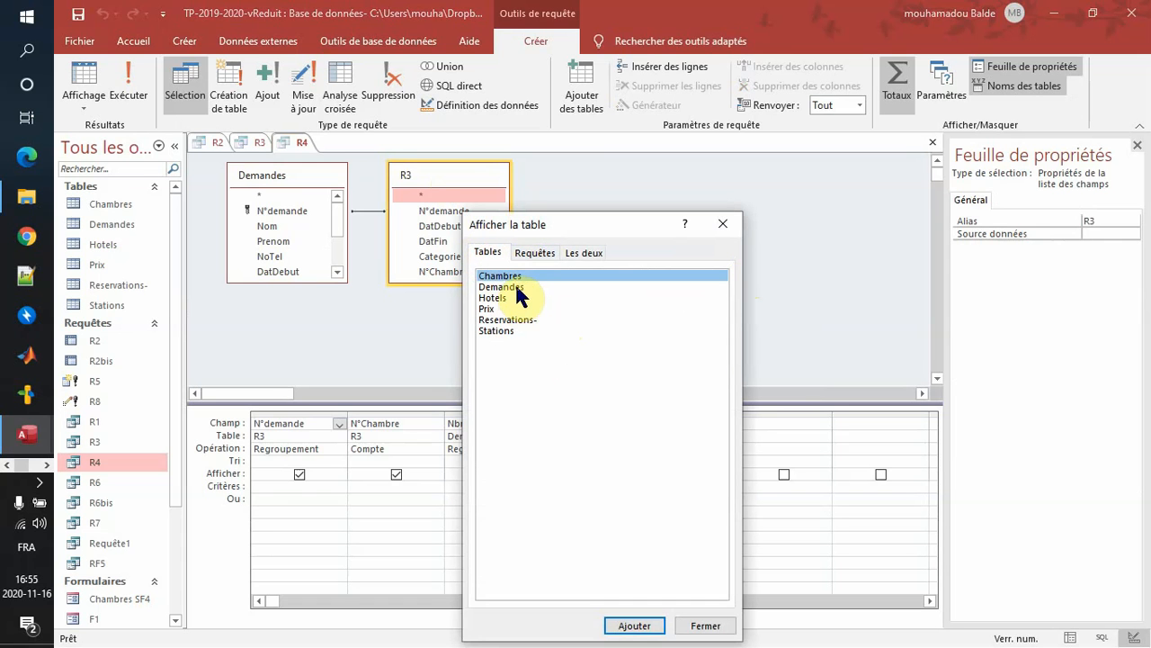
click(517, 287)
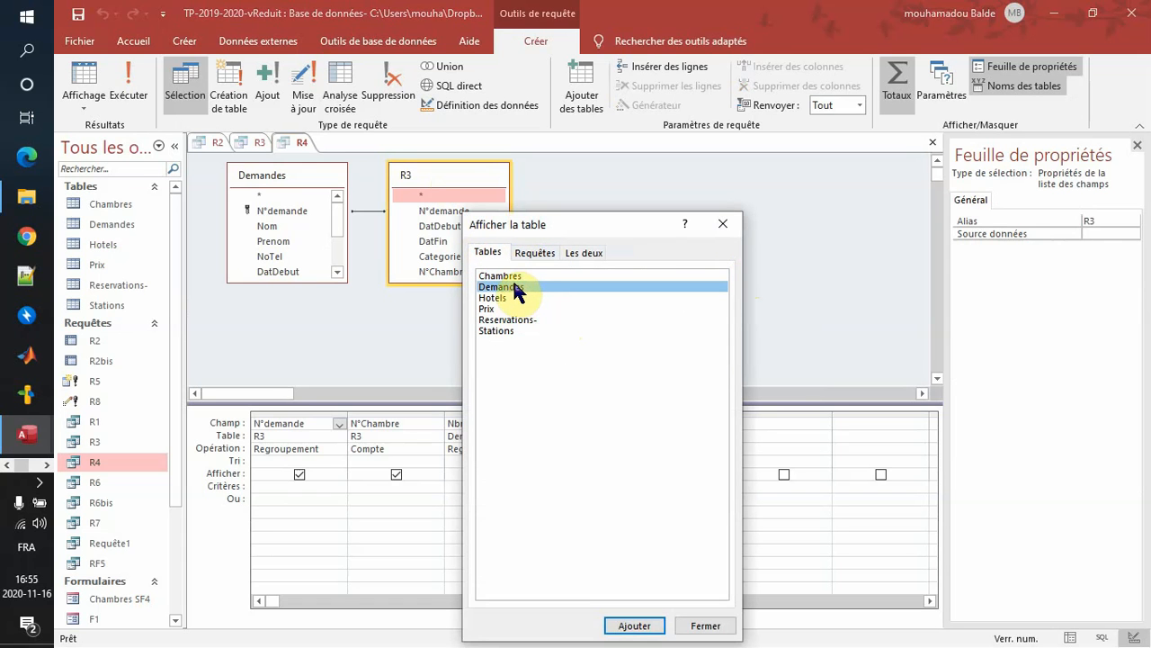
click(495, 308)
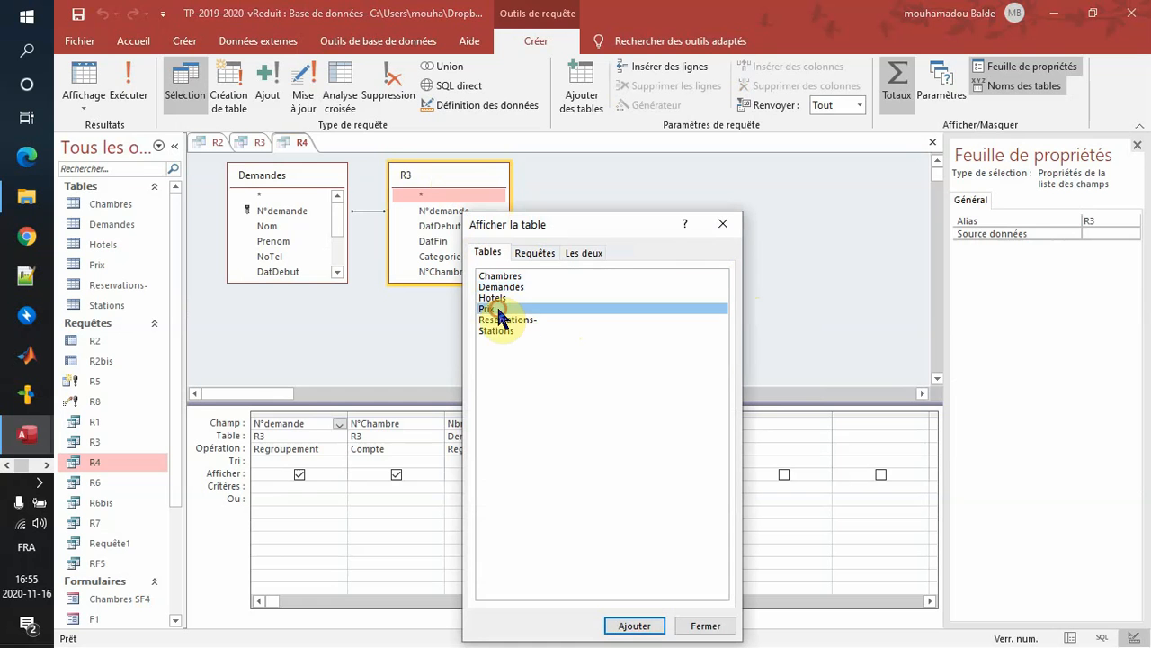
click(537, 253)
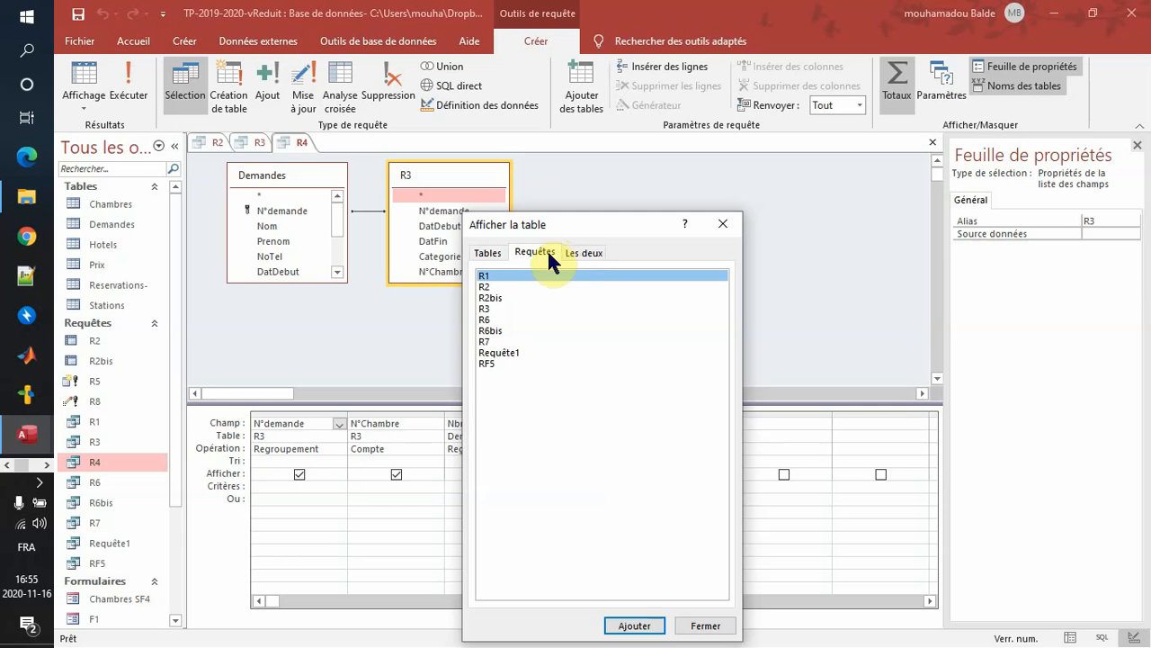
click(705, 626)
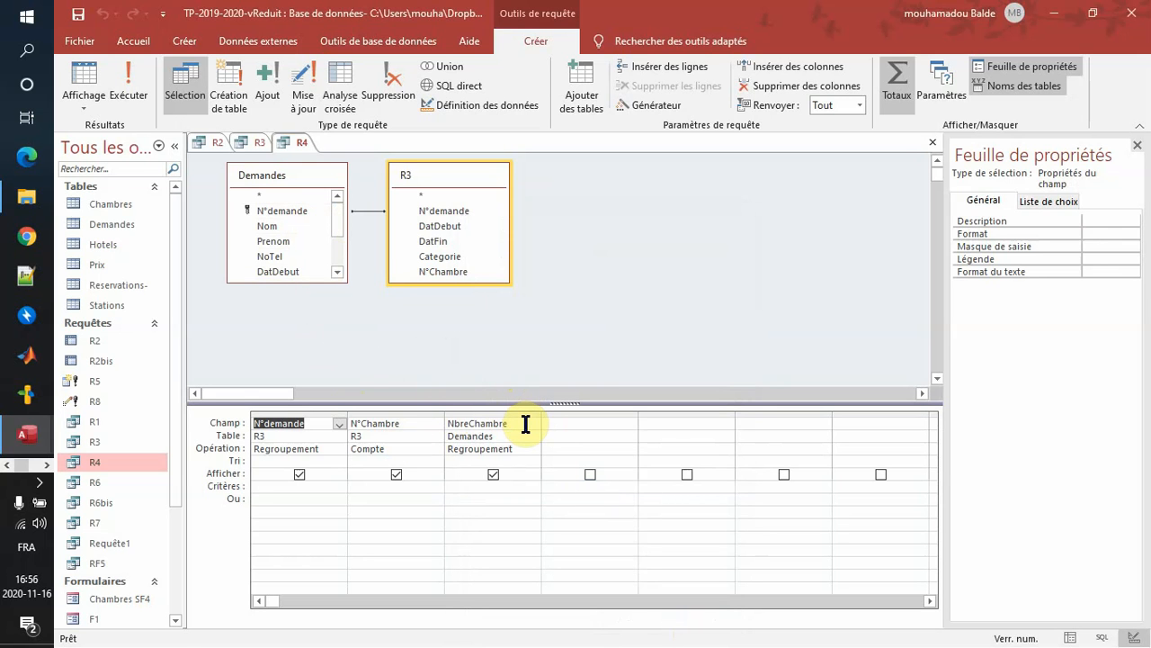
key(alt+Tab)
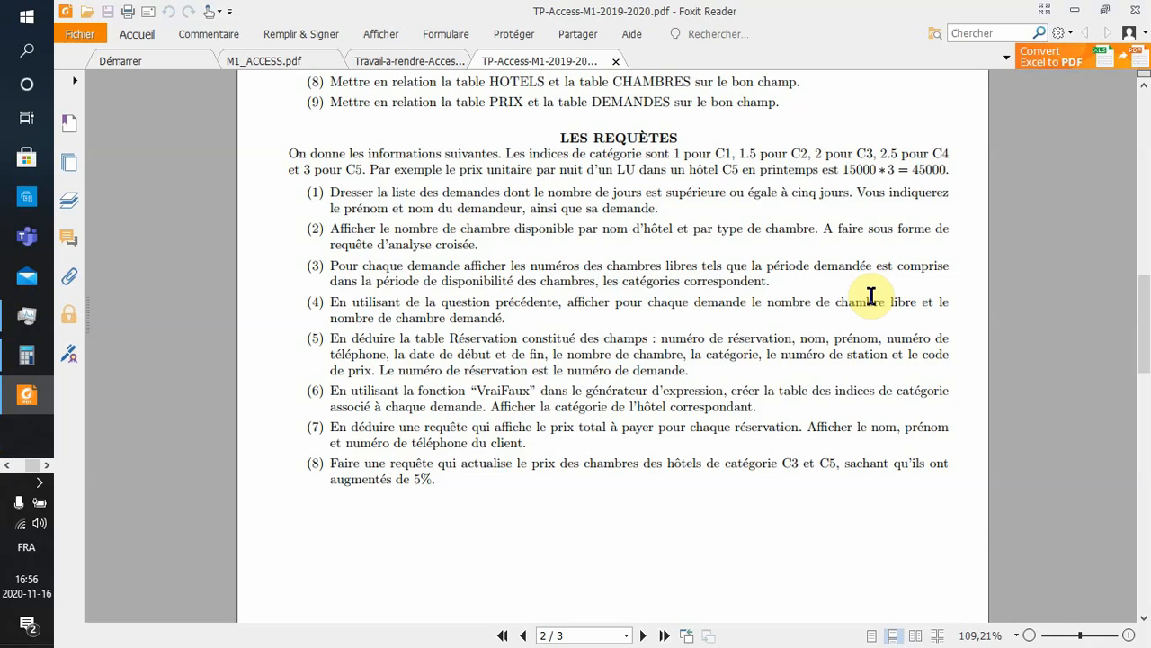
key(alt+Tab)
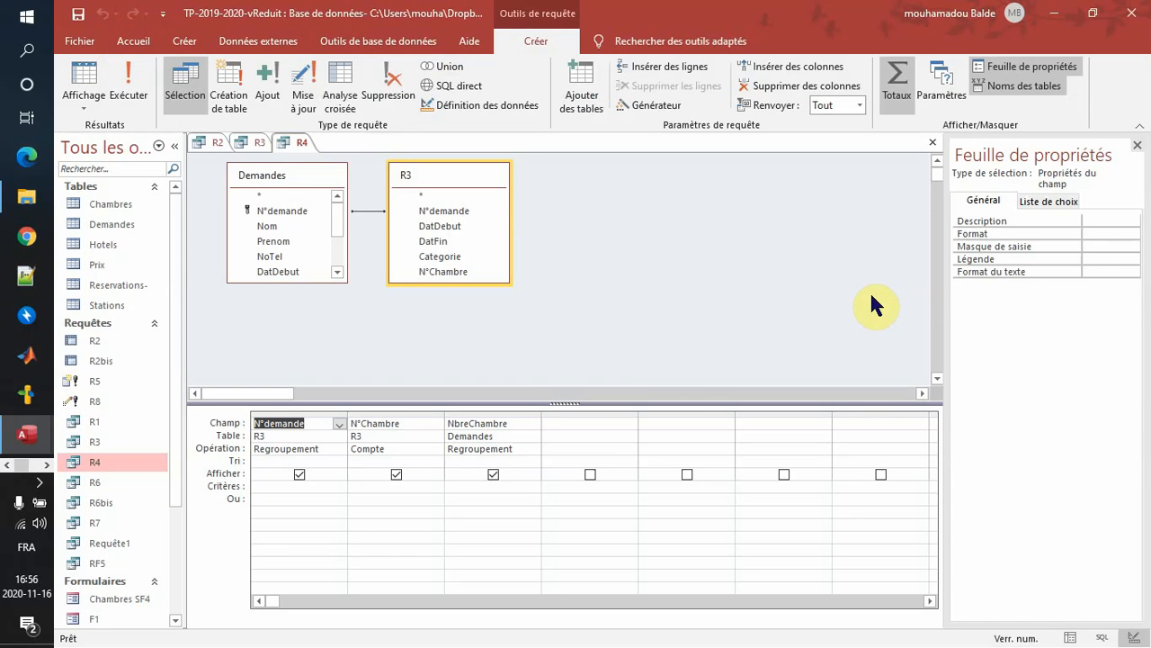
Step: Examine which sources supply R4's N°Chambre and NbreChambre fields, checking them against request 4 in the assignment PDF
click(415, 423)
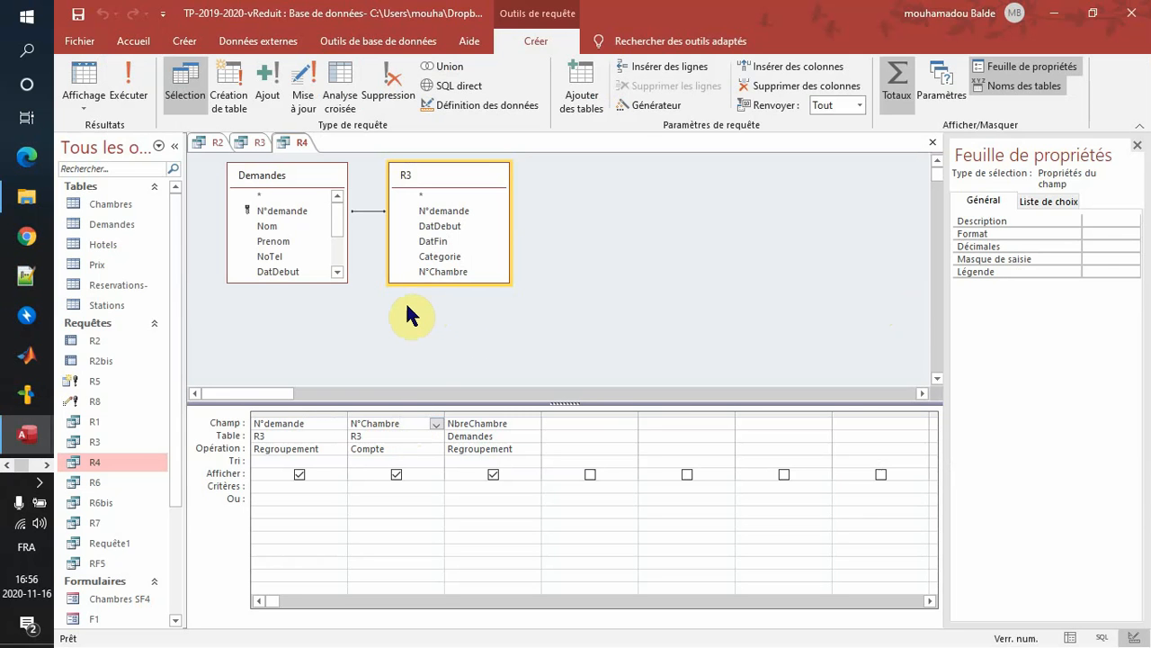
click(335, 259)
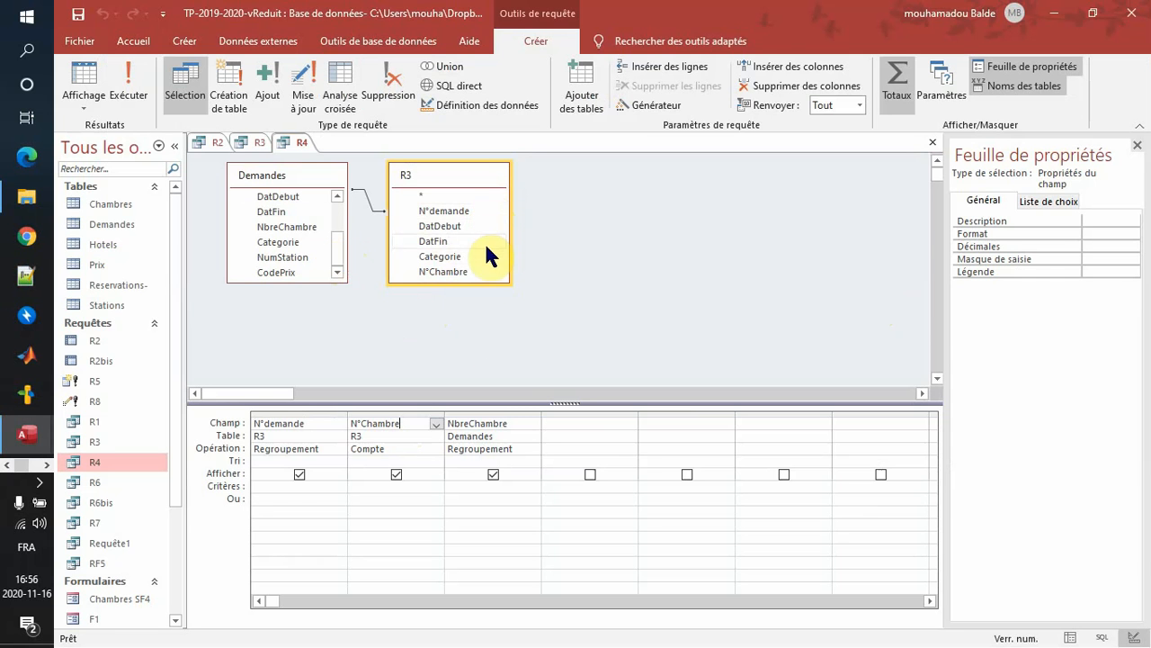
click(460, 270)
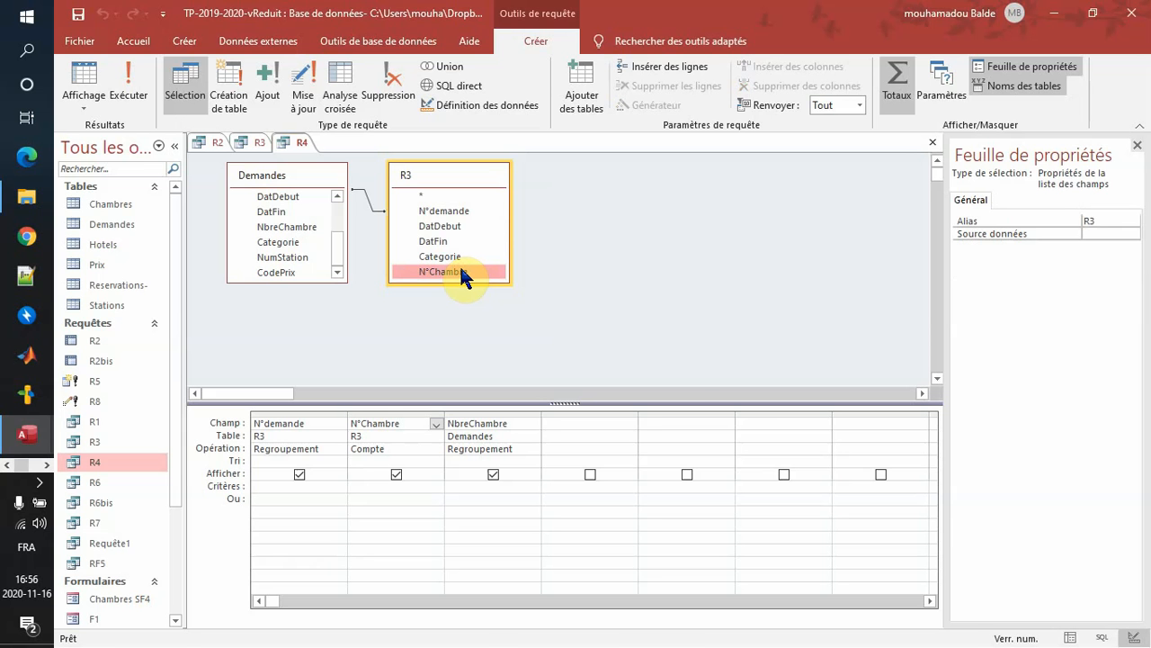
key(alt+Tab)
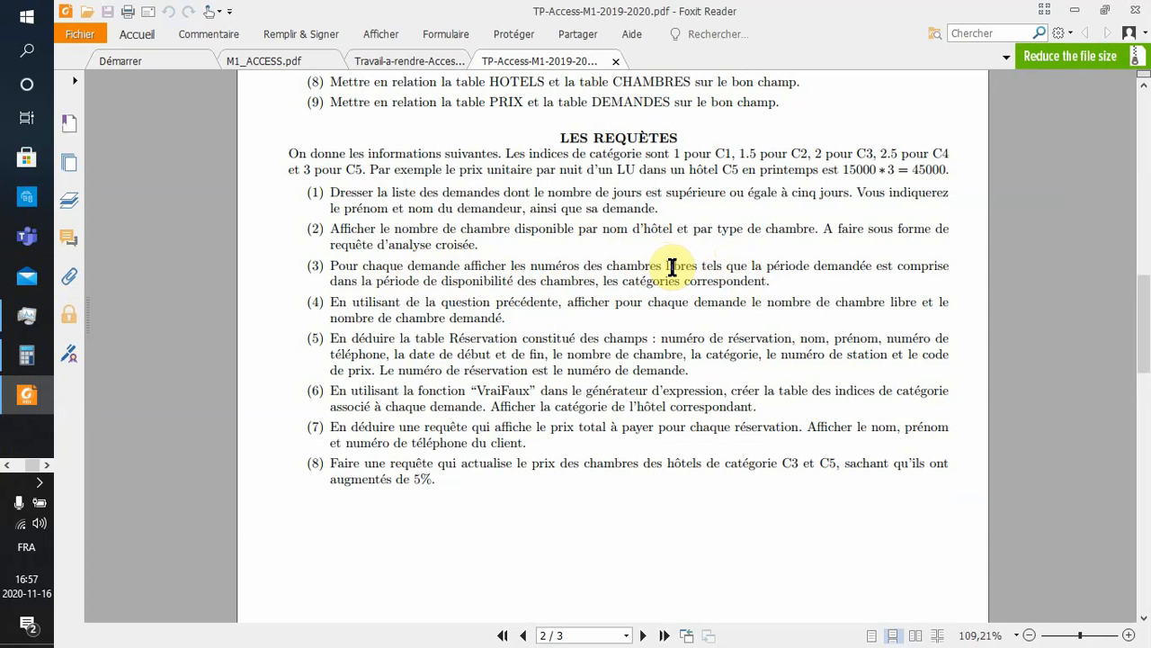
key(alt+Tab)
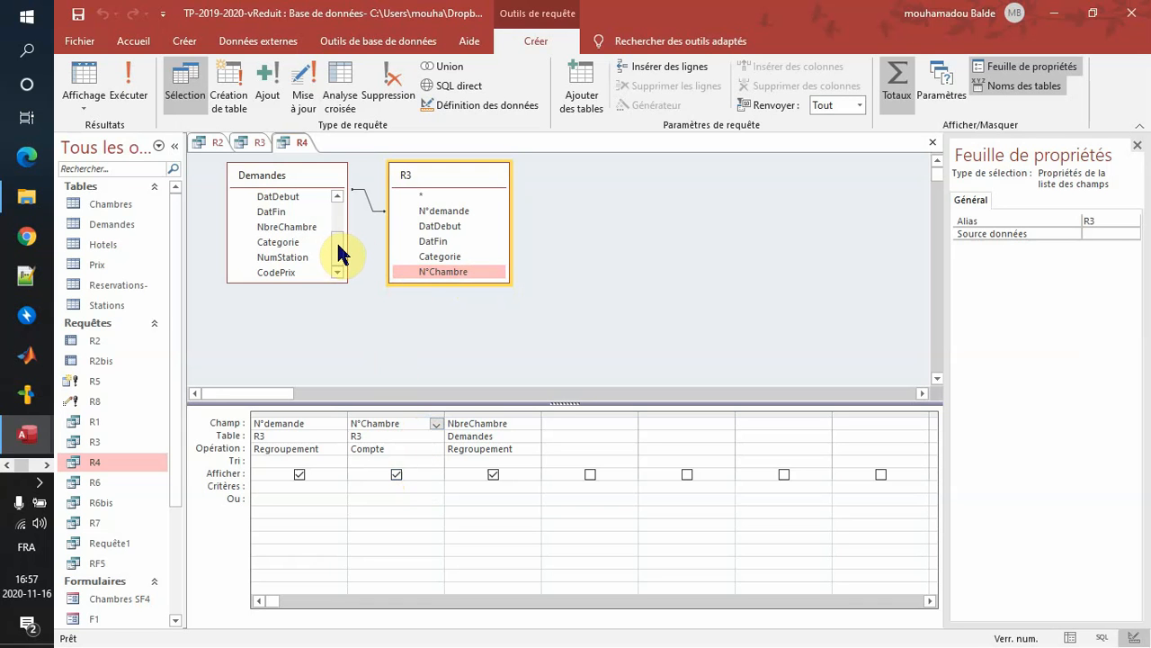
click(267, 228)
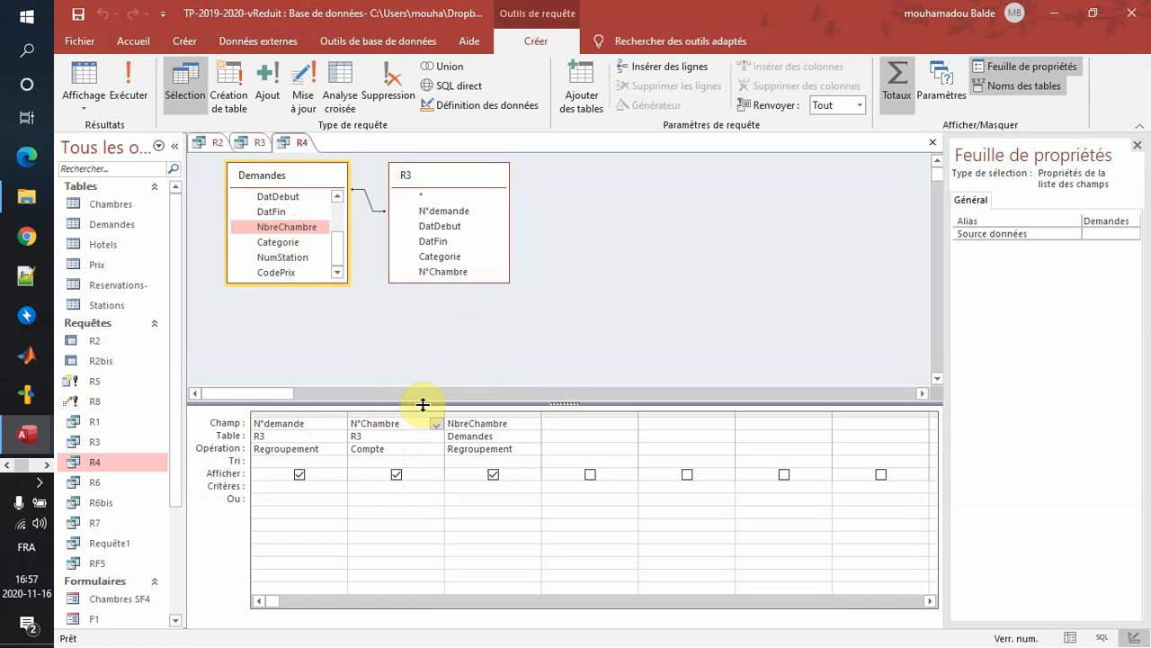
Step: Toggle R4's totals row off and back on, select Compte as the N°Chambre operation, and run the query
click(898, 95)
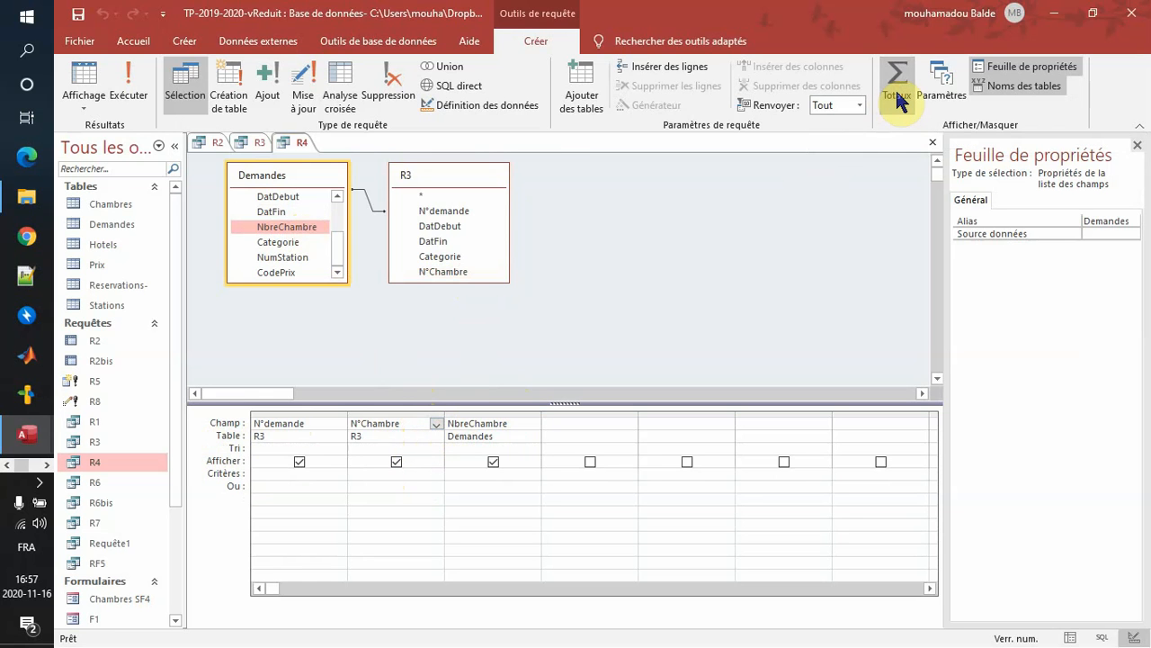
click(898, 94)
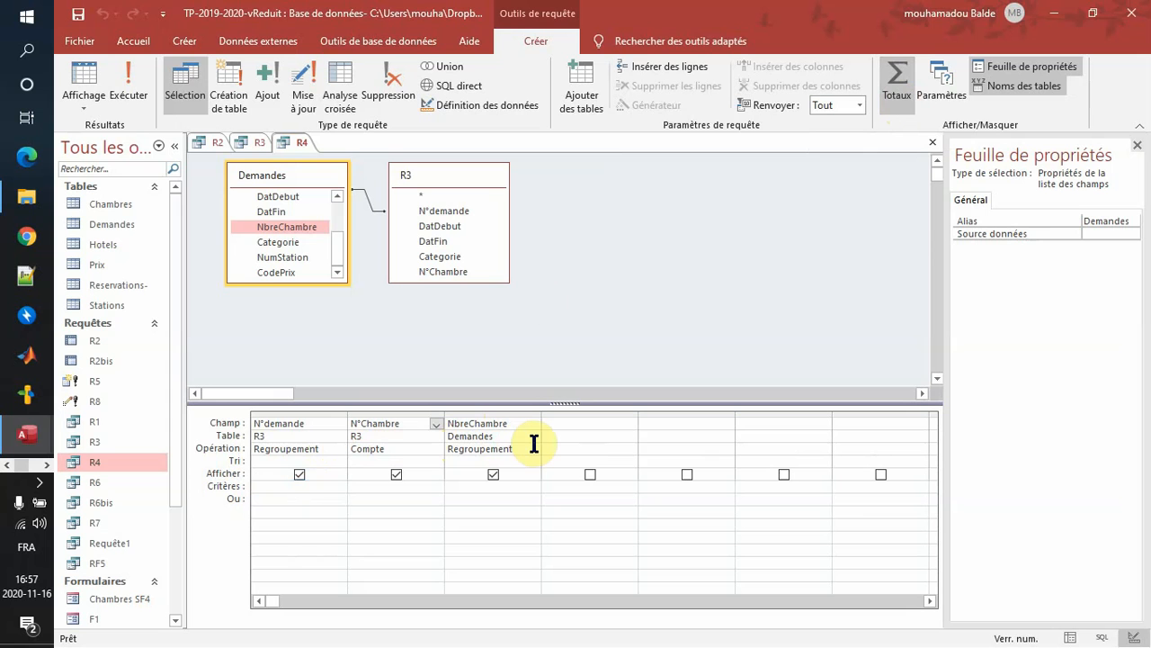
click(426, 447)
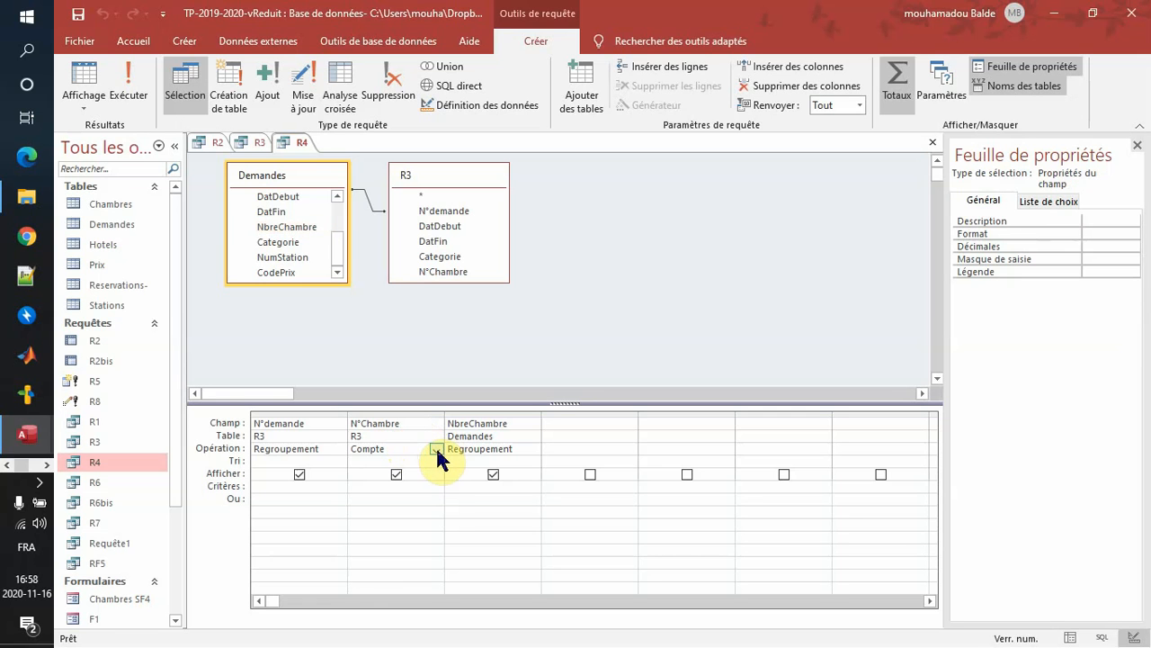
click(438, 452)
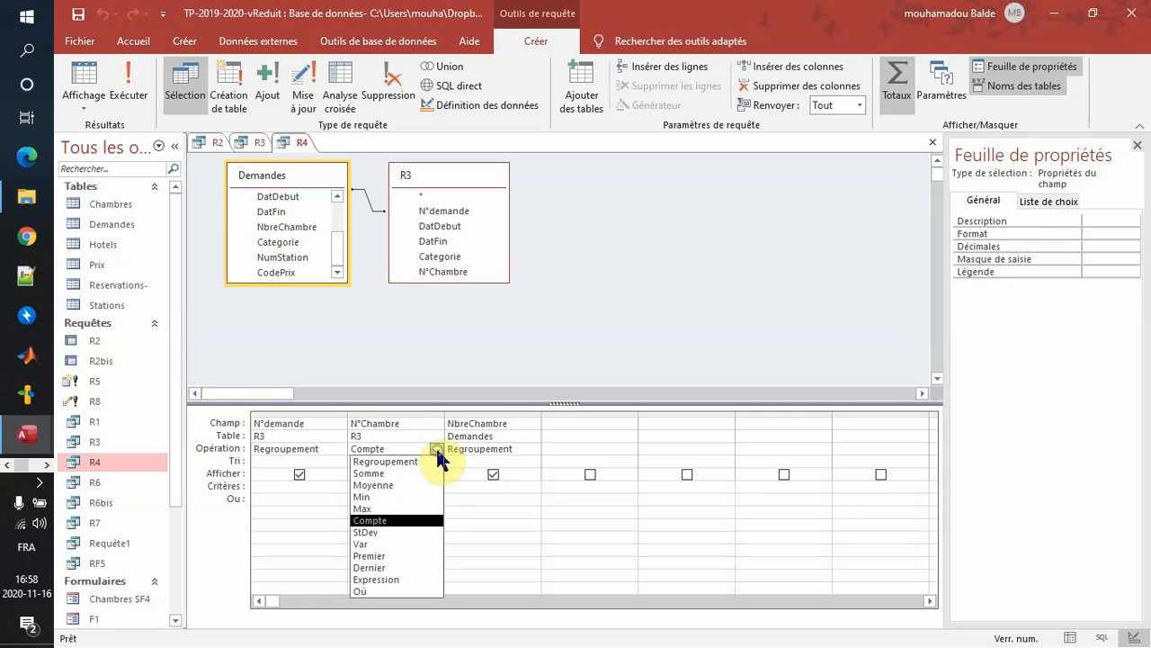
click(410, 521)
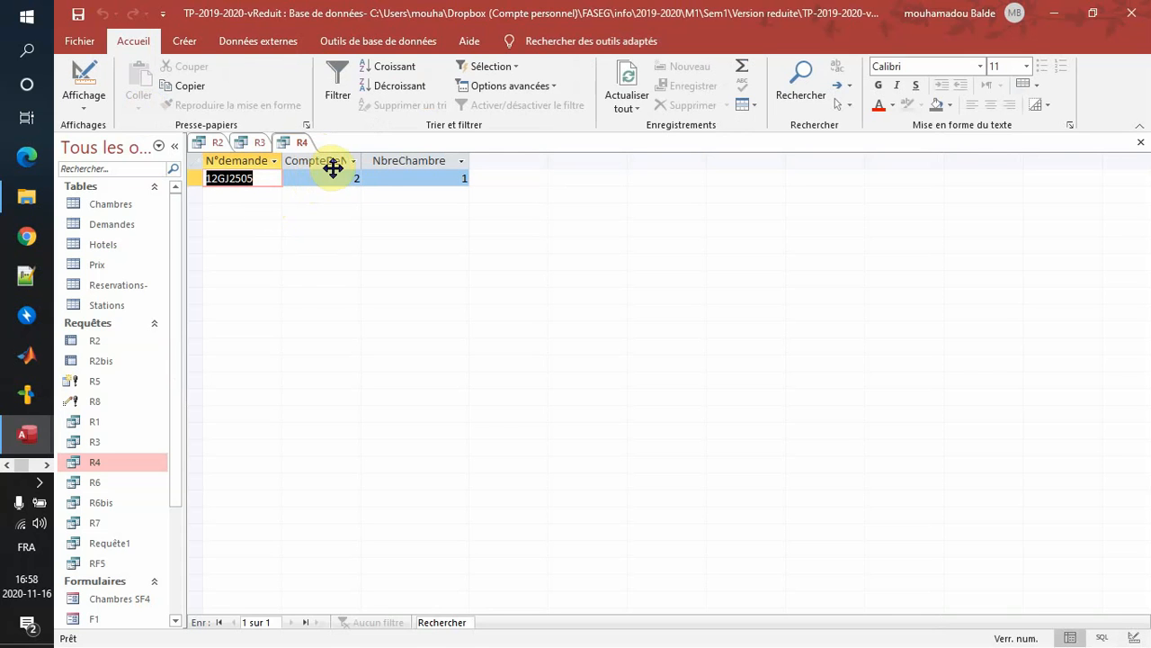
Step: Widen the CompteDeN°Chambre column in R4's results to fit its full heading
drag(361, 157, 411, 160)
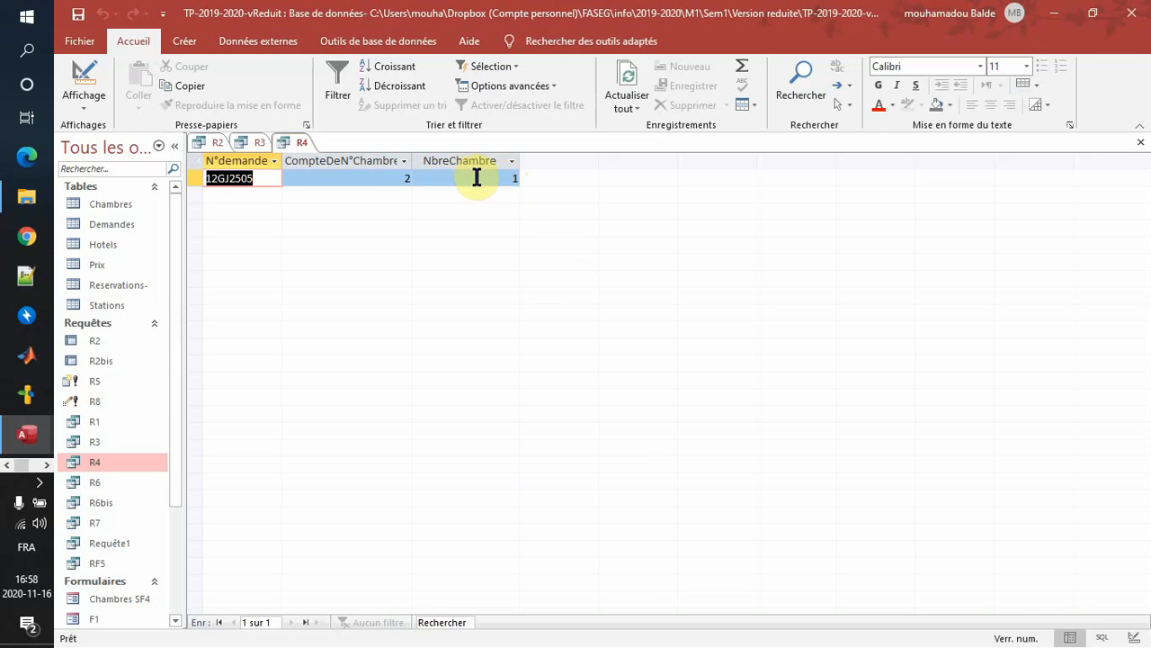
click(175, 492)
click(301, 254)
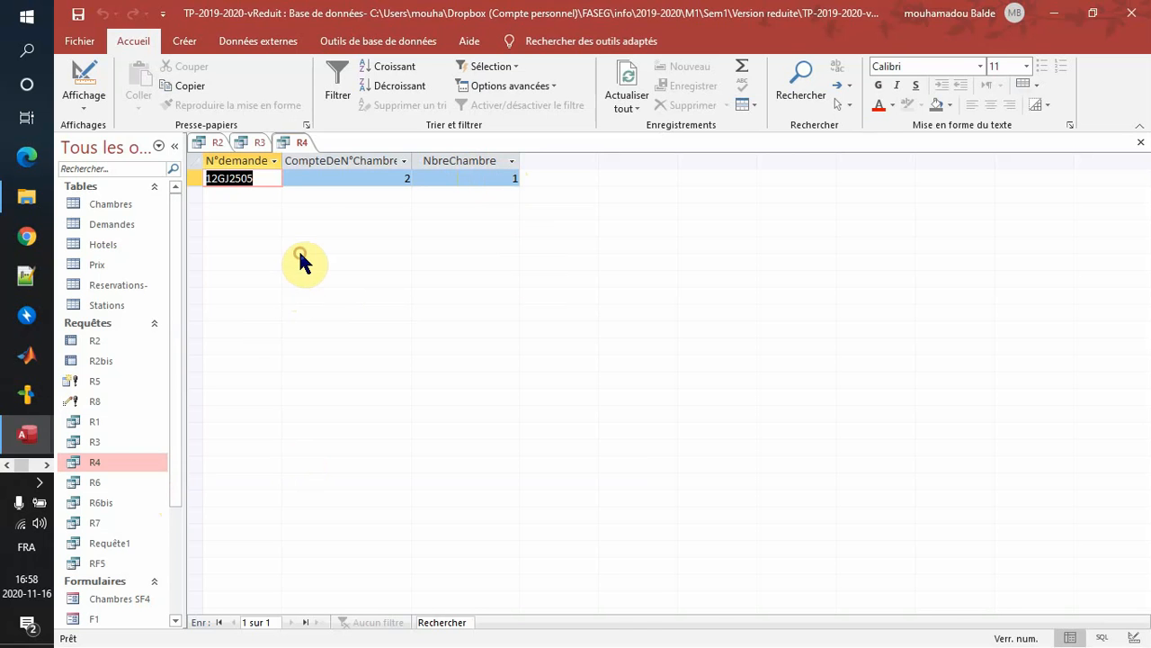
Step: Read request 5 in the assignment PDF and open query R5 in design view
key(alt+Tab)
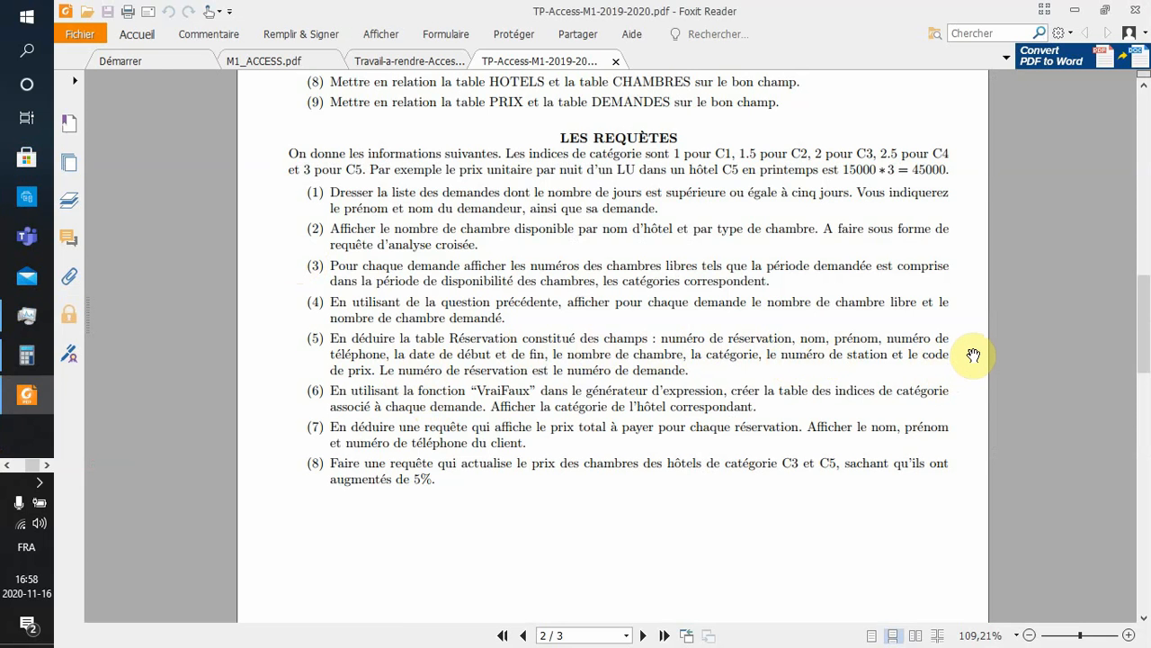
key(alt+Tab)
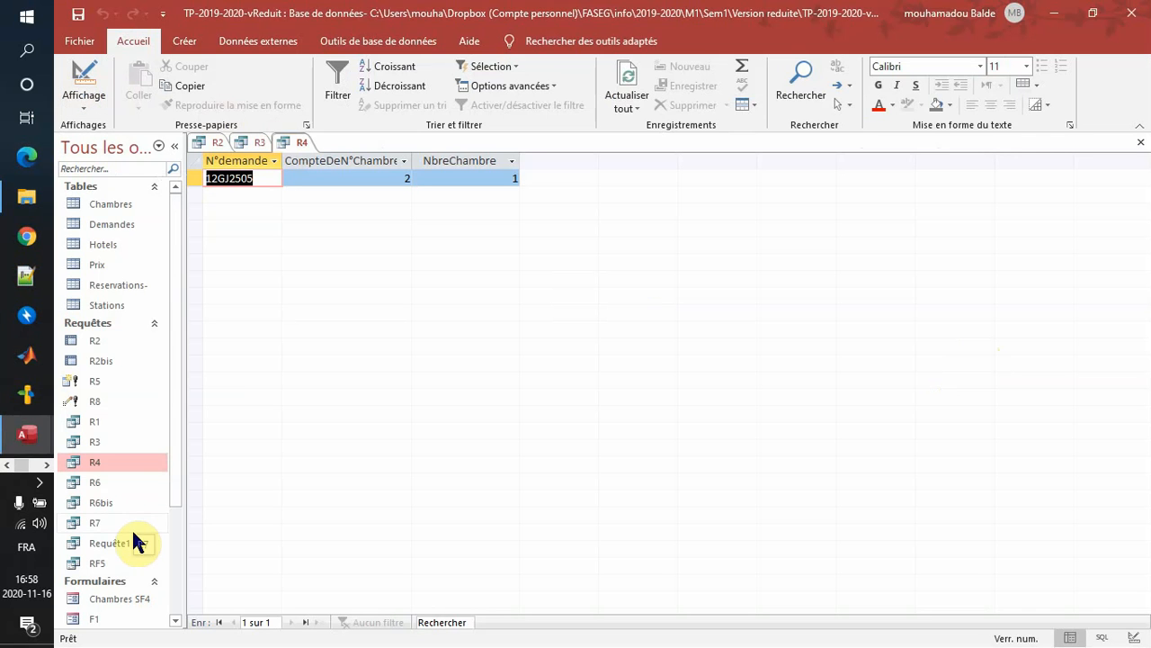
right_click(90, 383)
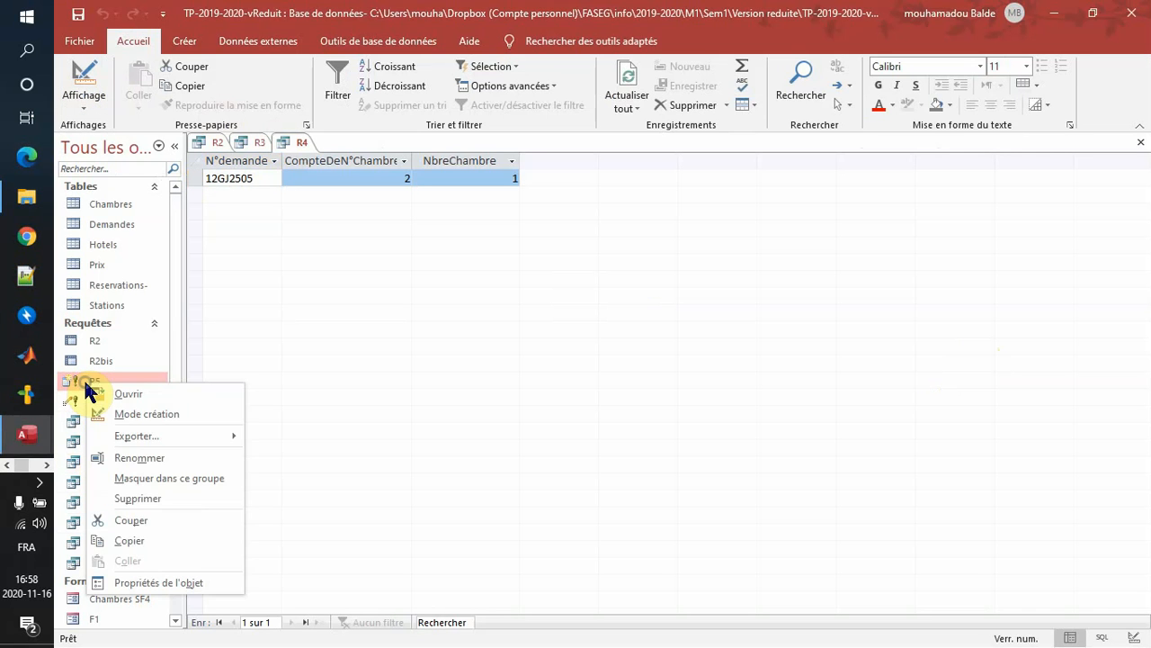
click(135, 413)
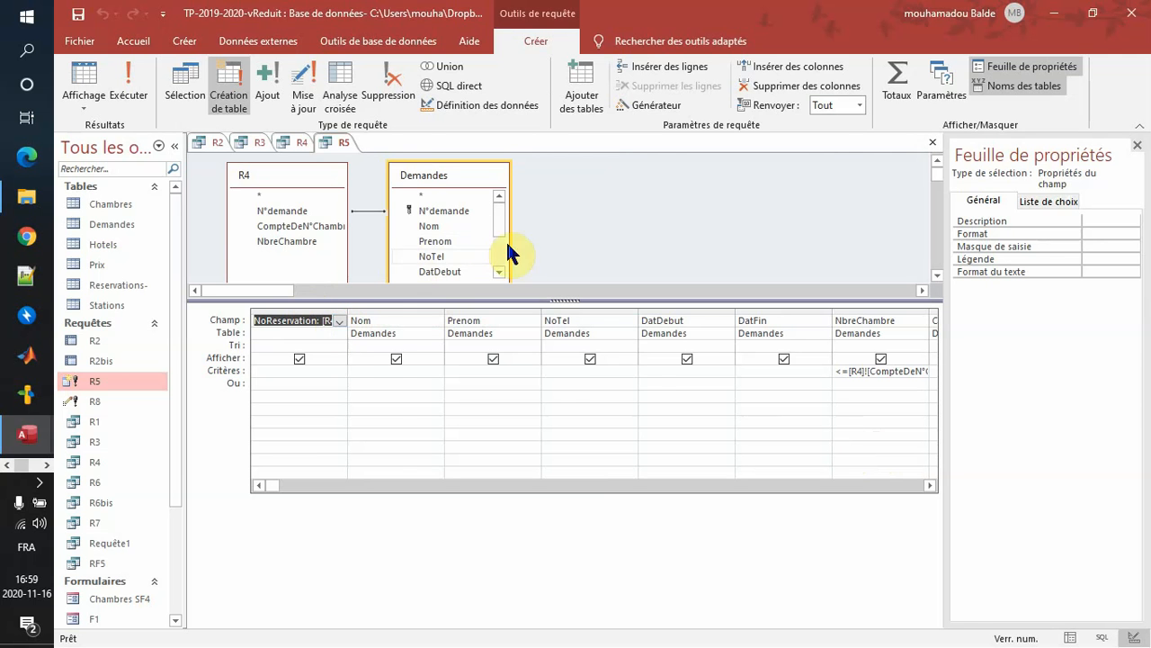
key(alt+Tab)
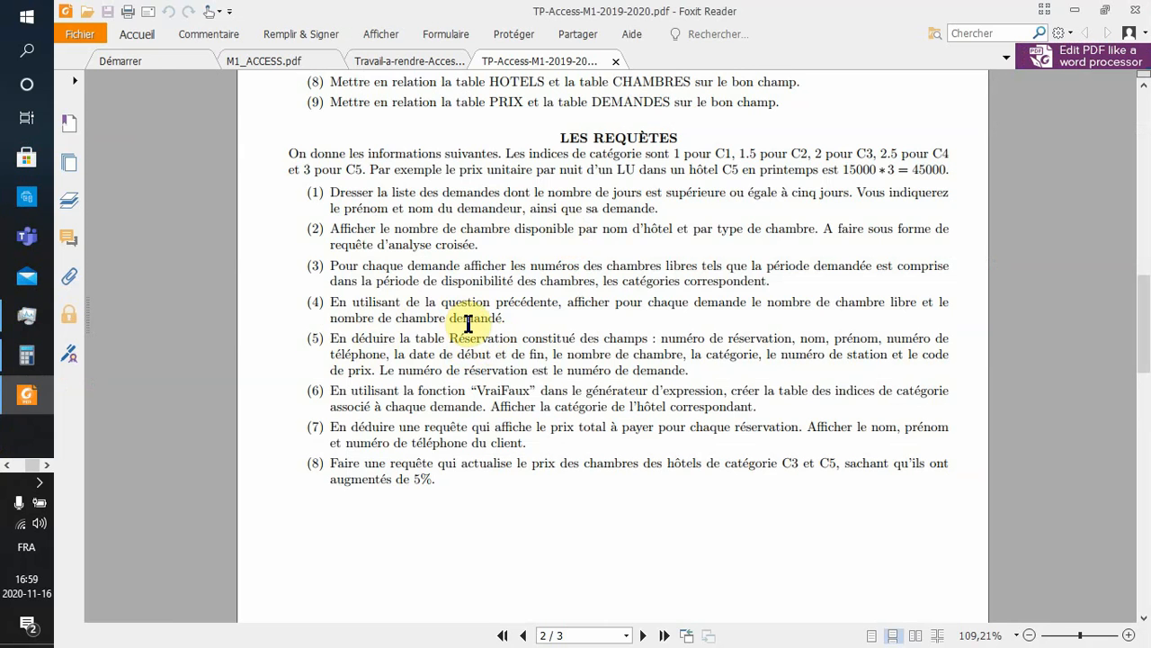
key(alt+Tab)
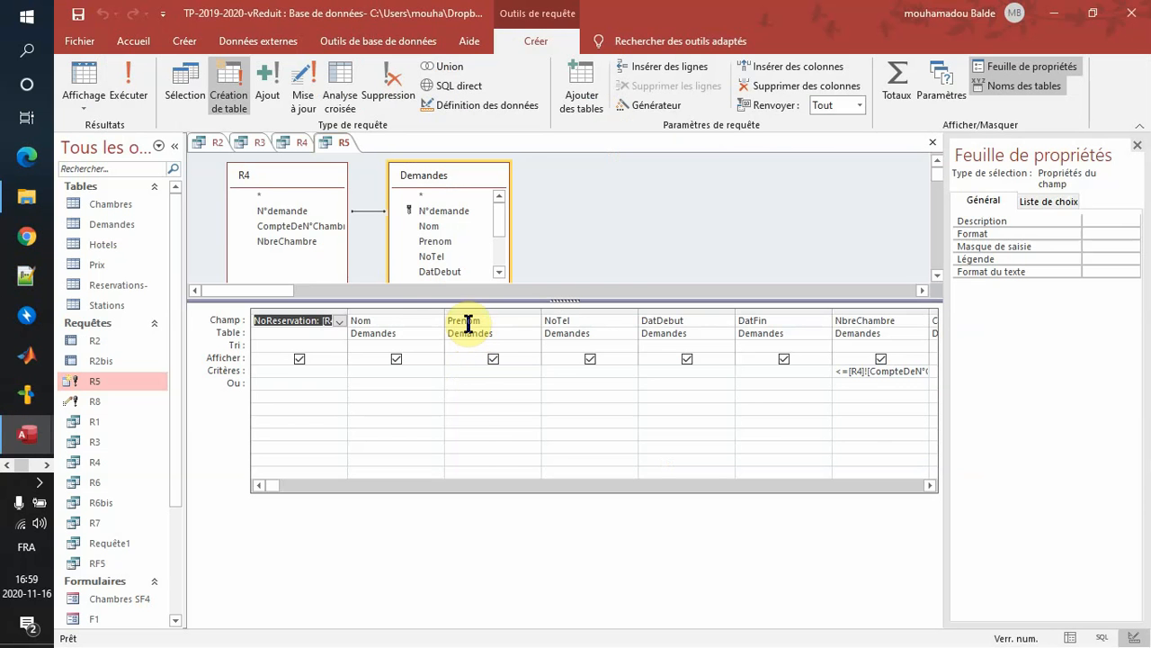
Step: Enlarge R5's table area and widen the NoReservation column to fit its full expression, rereading request 5 in the assignment PDF
click(268, 169)
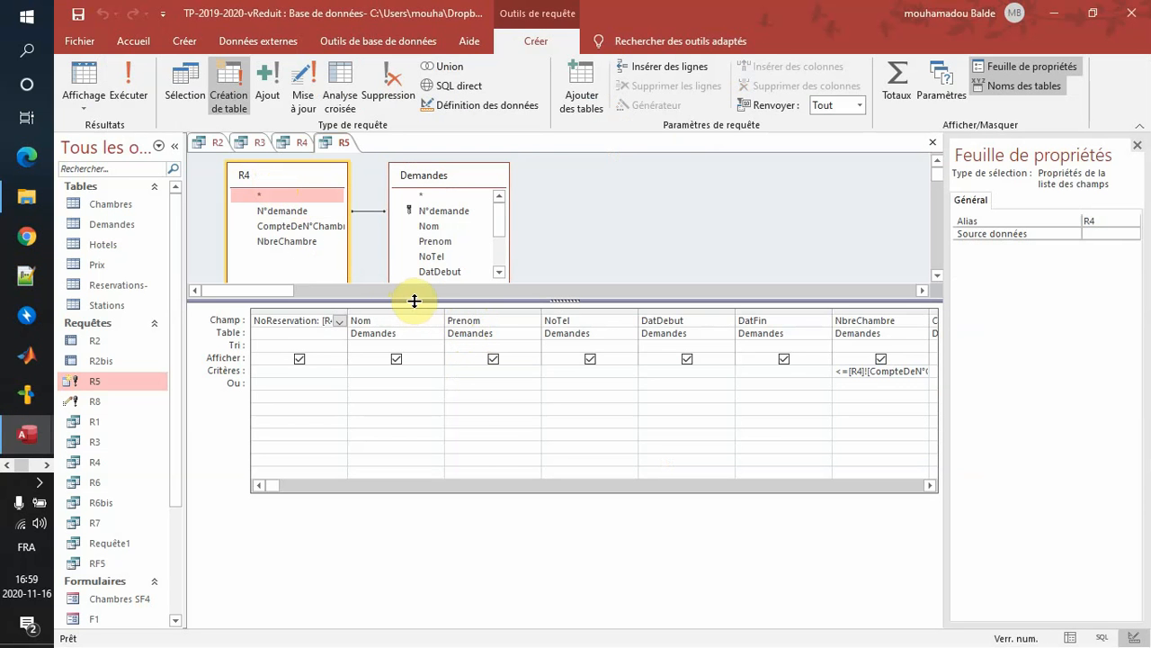
drag(414, 300, 414, 367)
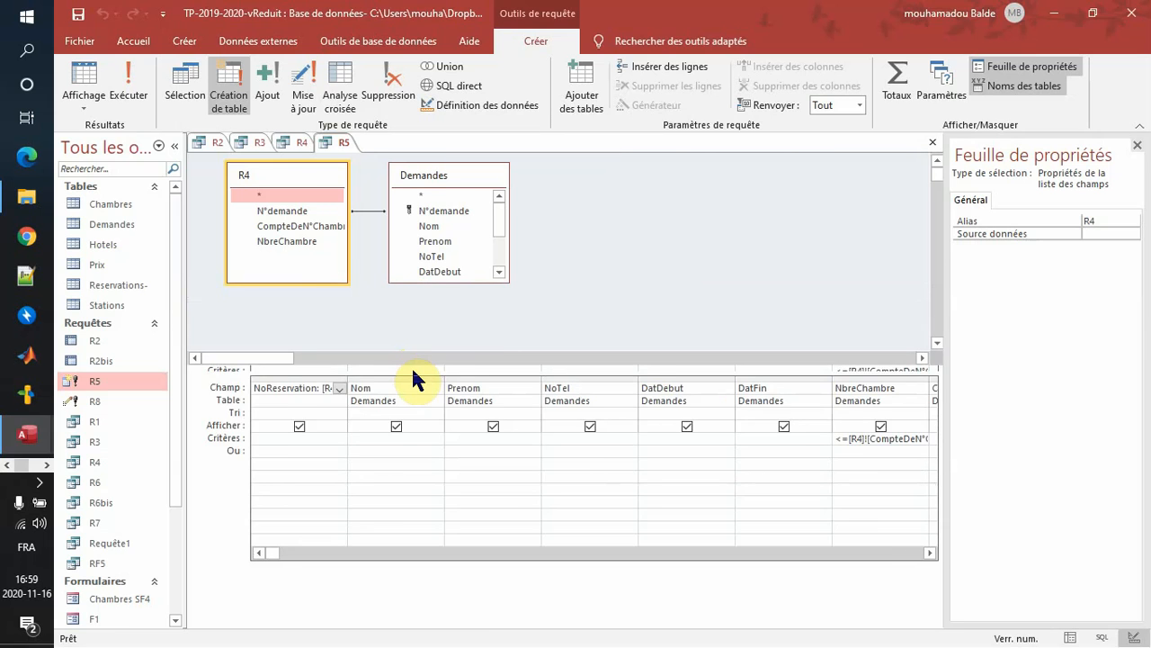
key(alt+Tab)
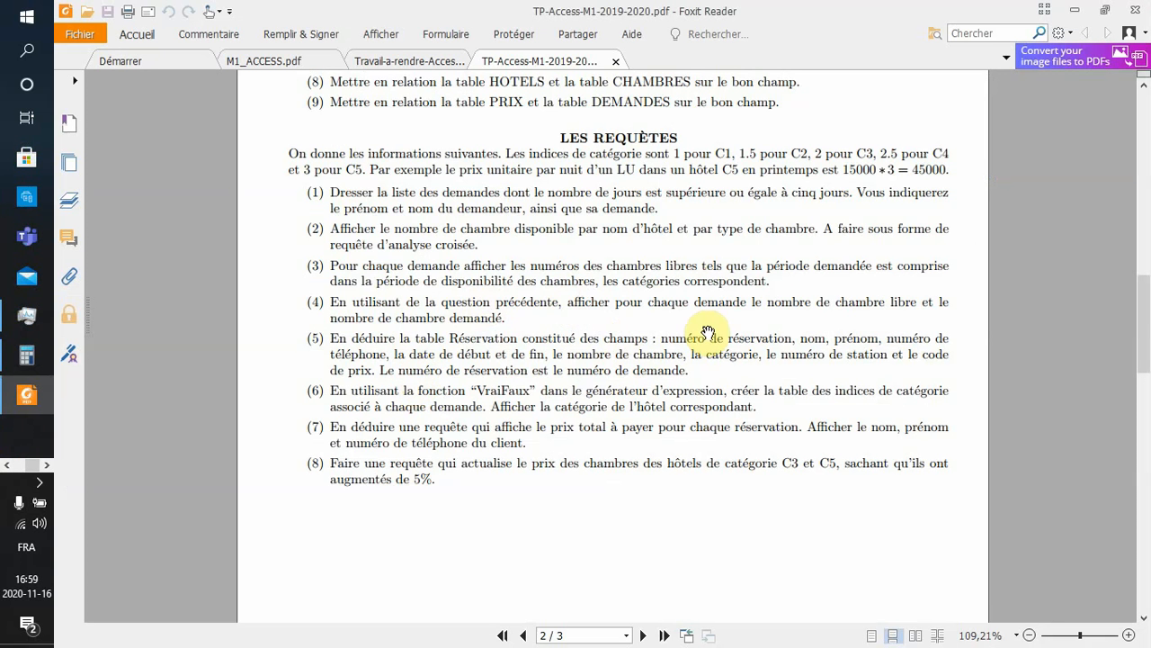
key(alt+Tab)
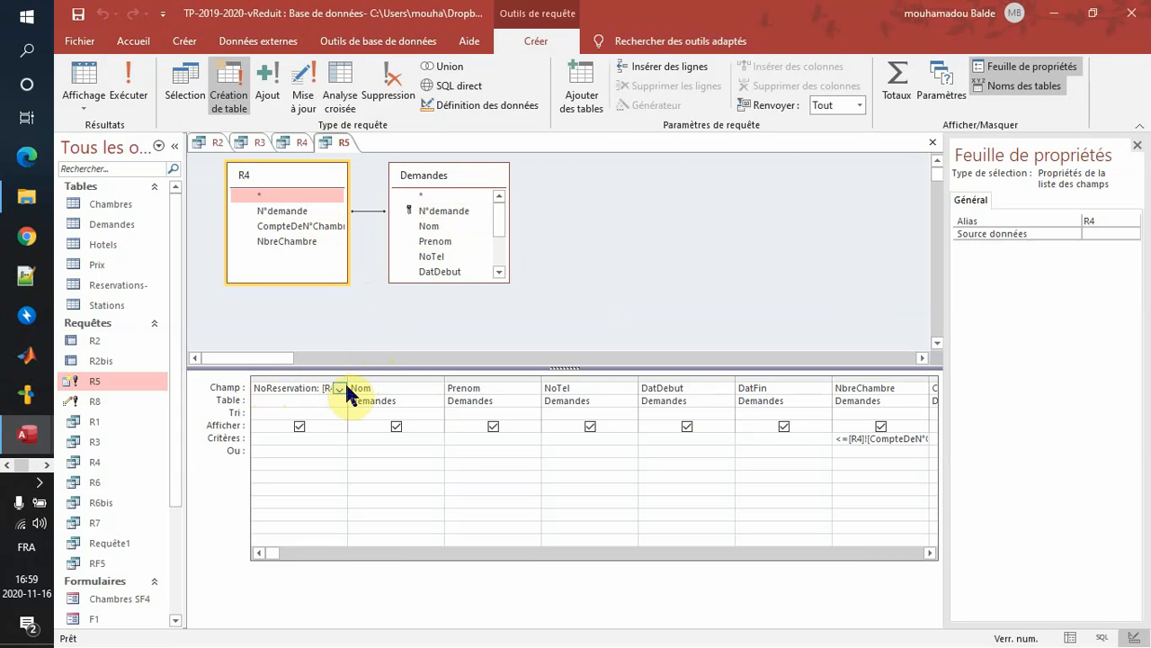
drag(349, 377, 421, 369)
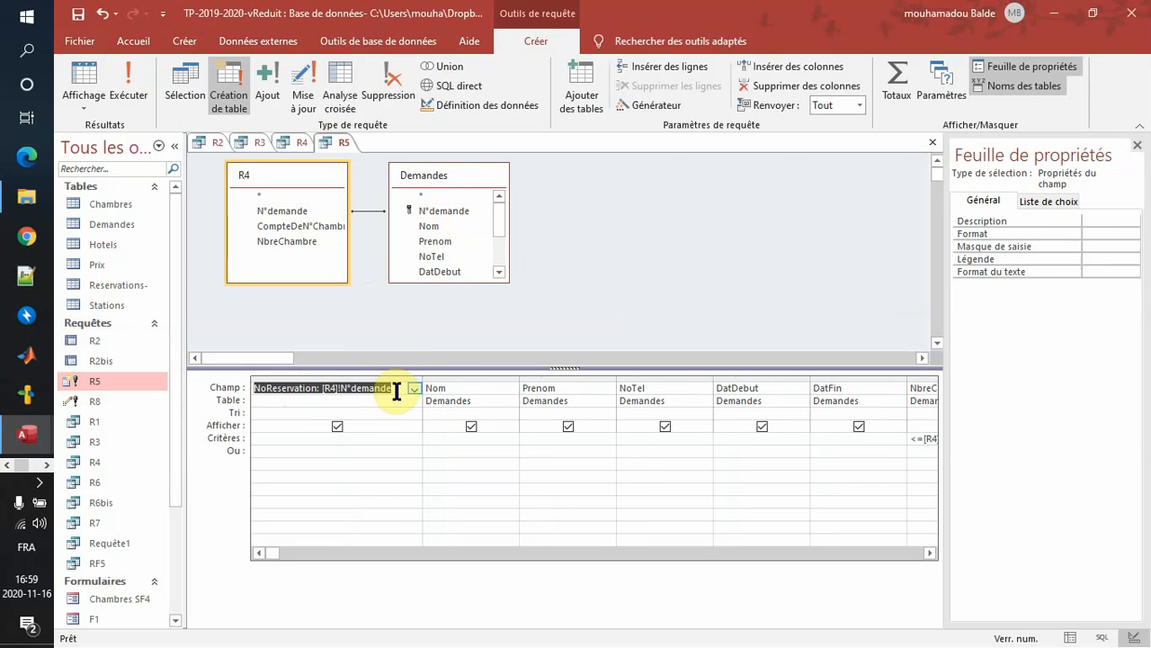
click(396, 391)
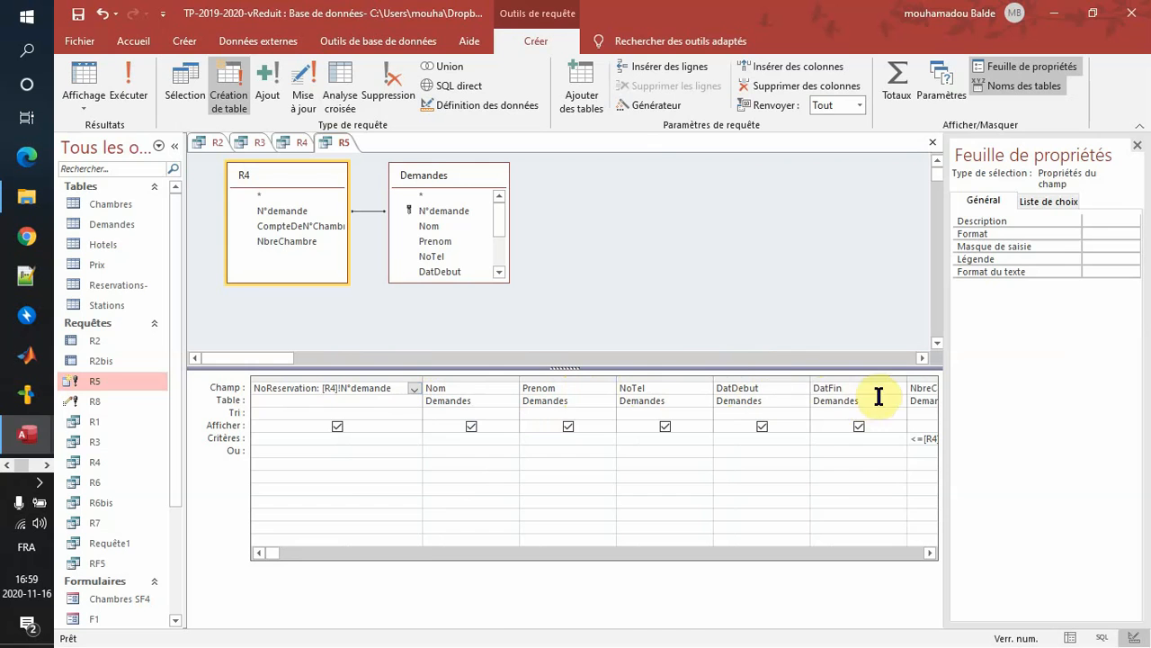
Step: Compare all of R5's fields, from NoReservation to CodePrix, with the Réservation fields listed in request 5 of the assignment PDF
key(alt+Tab)
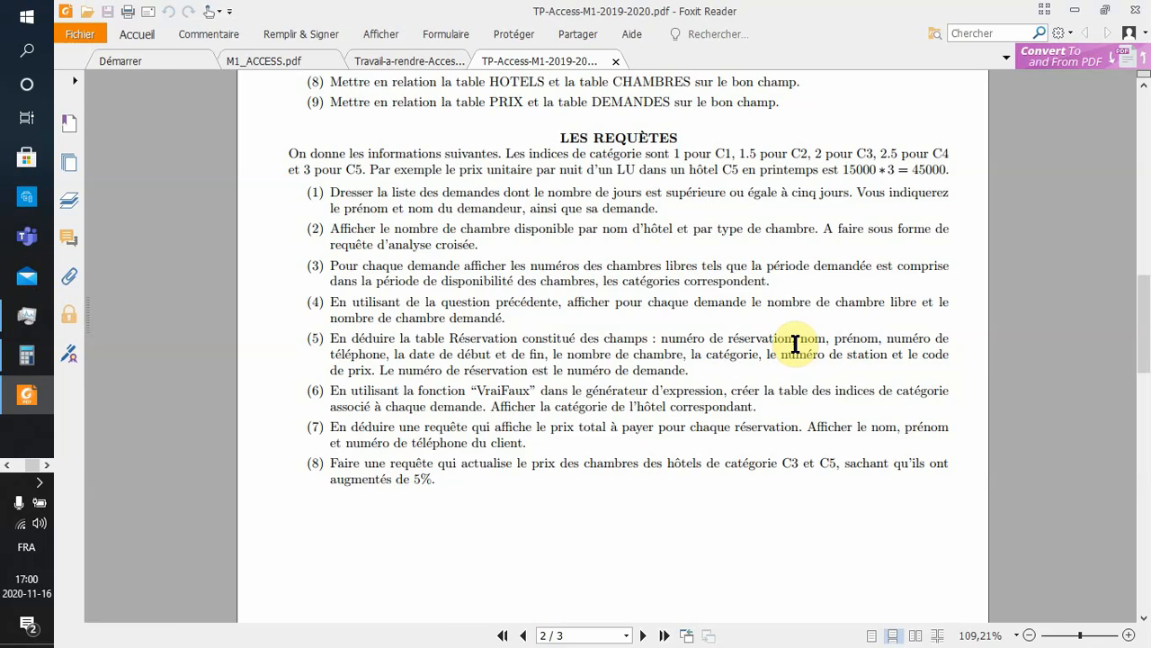
key(alt+Tab)
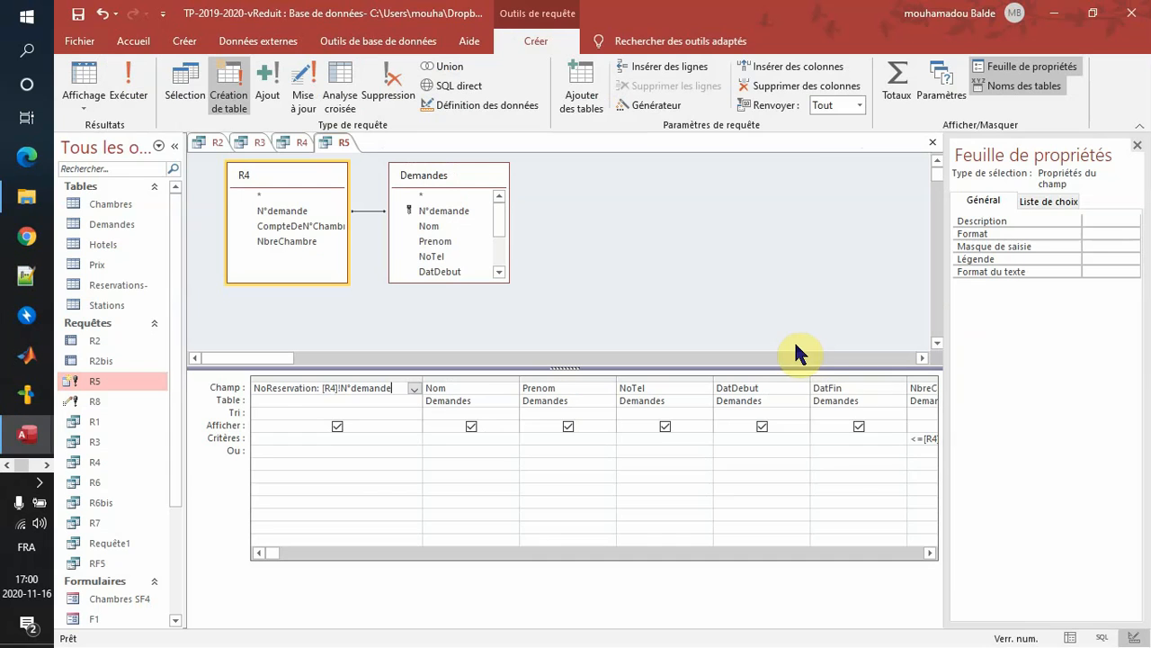
click(930, 552)
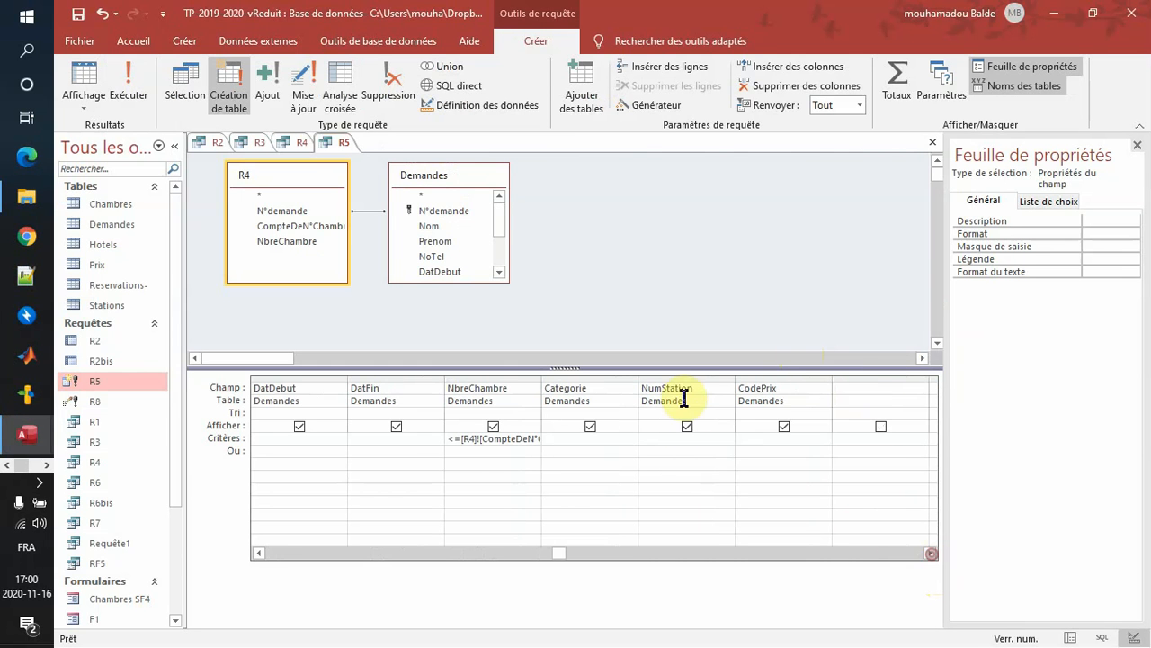
click(316, 551)
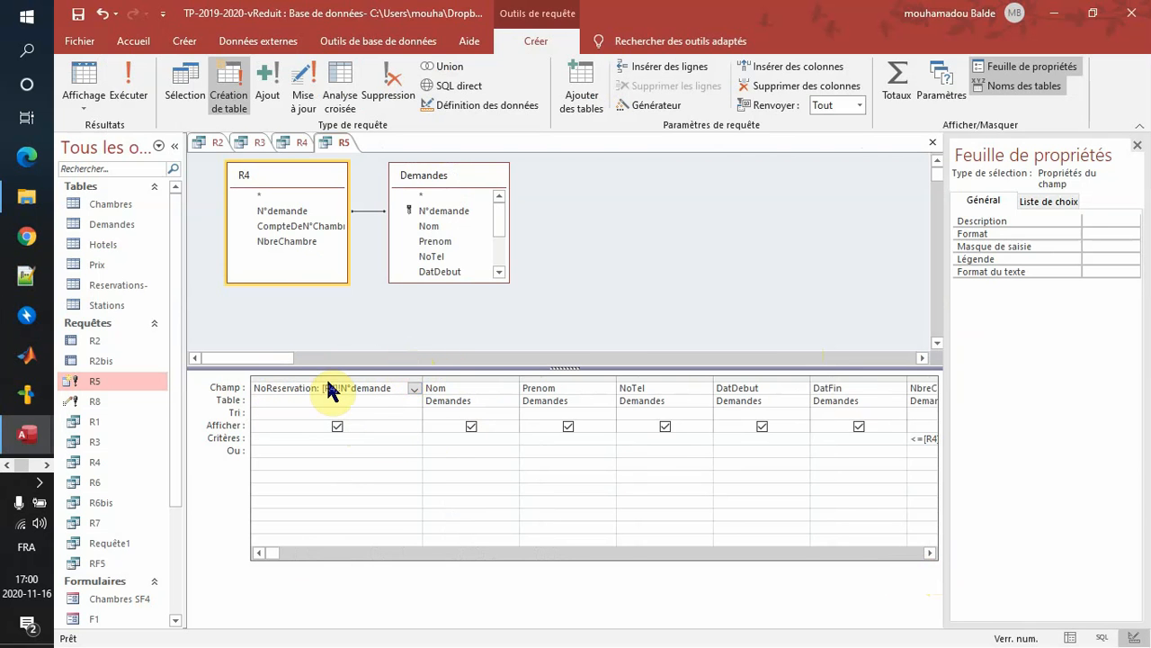
key(alt+Tab)
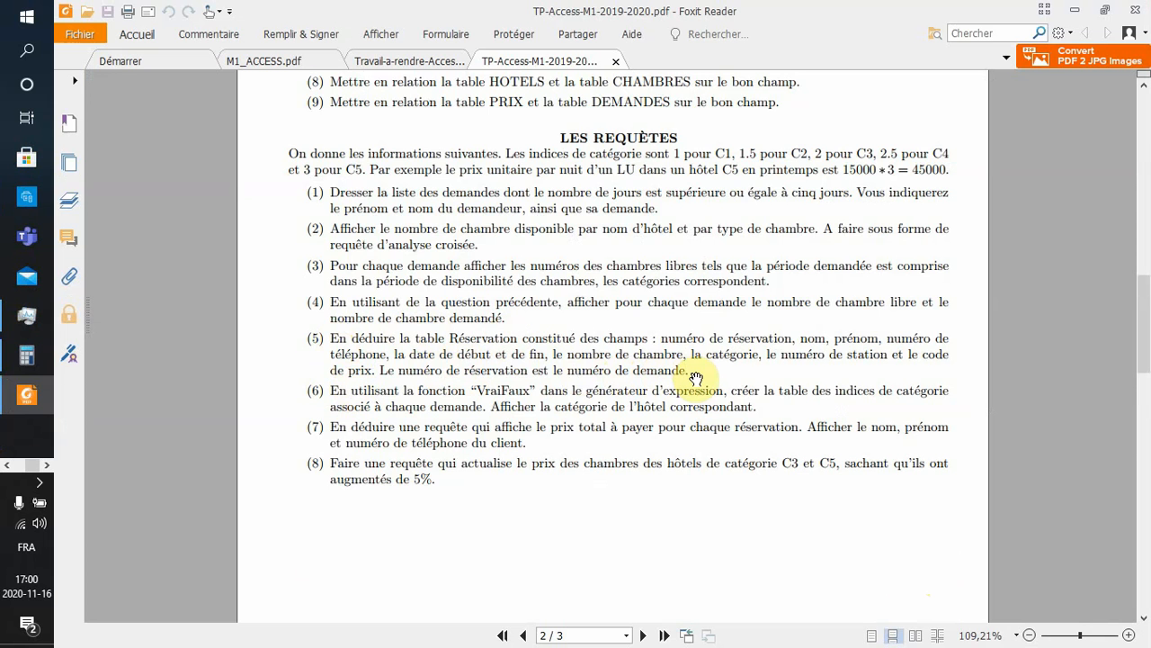
key(alt+Tab)
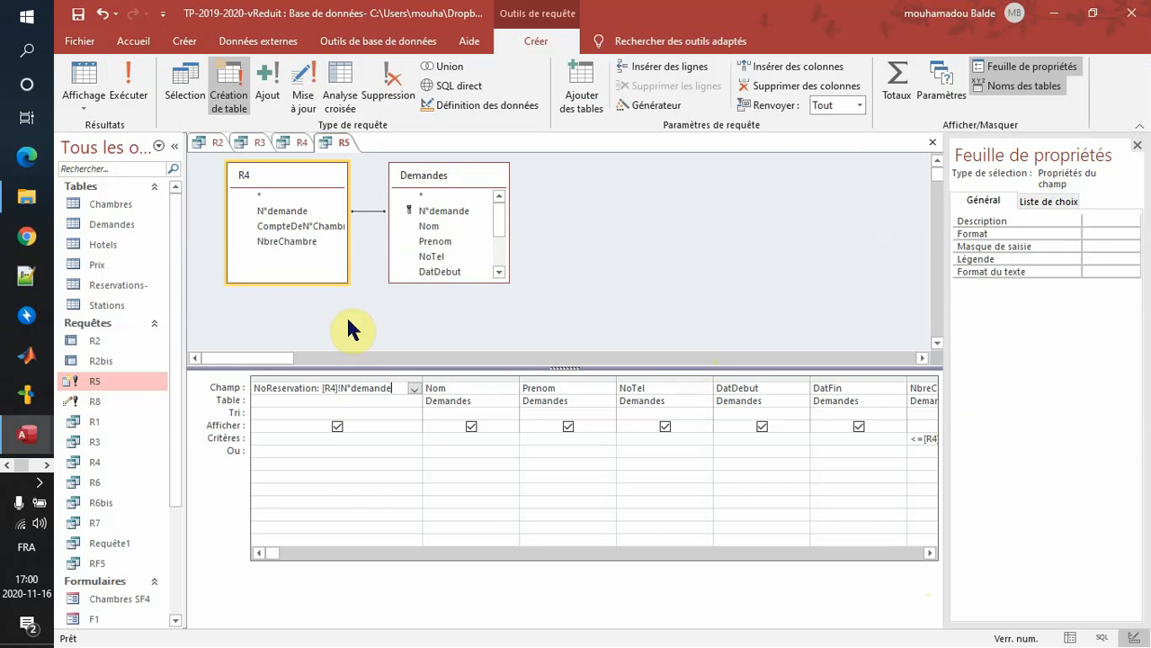
Step: Widen R5's NbreChambre column to fit its full criterion and return to the NoReservation field
click(380, 386)
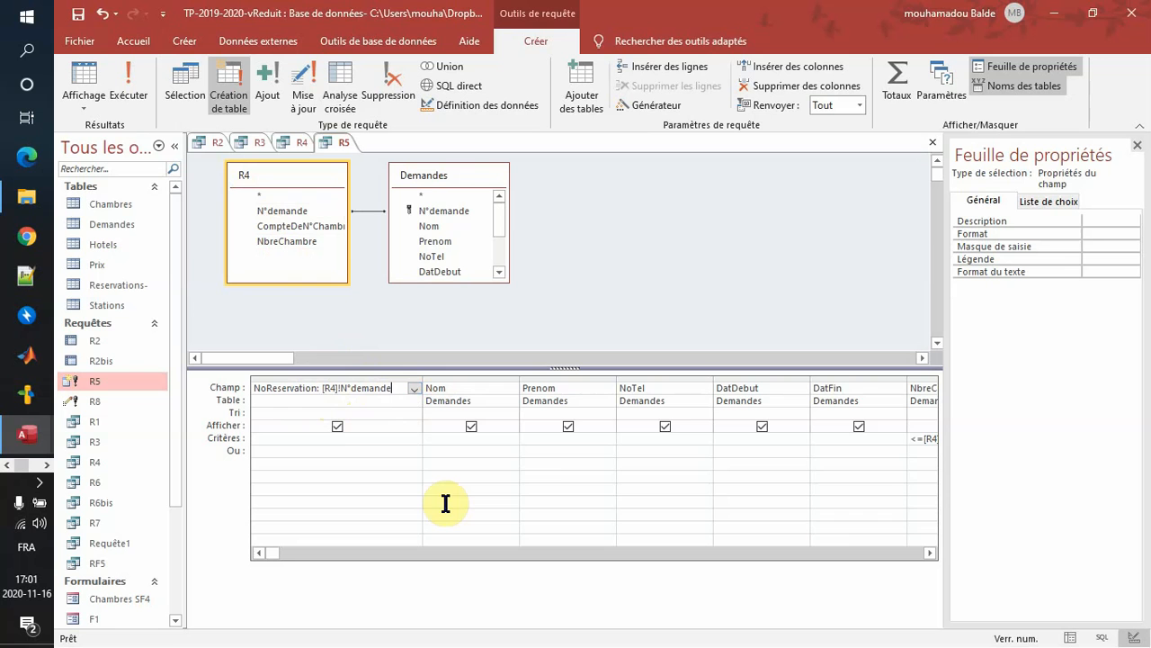
click(930, 552)
click(930, 553)
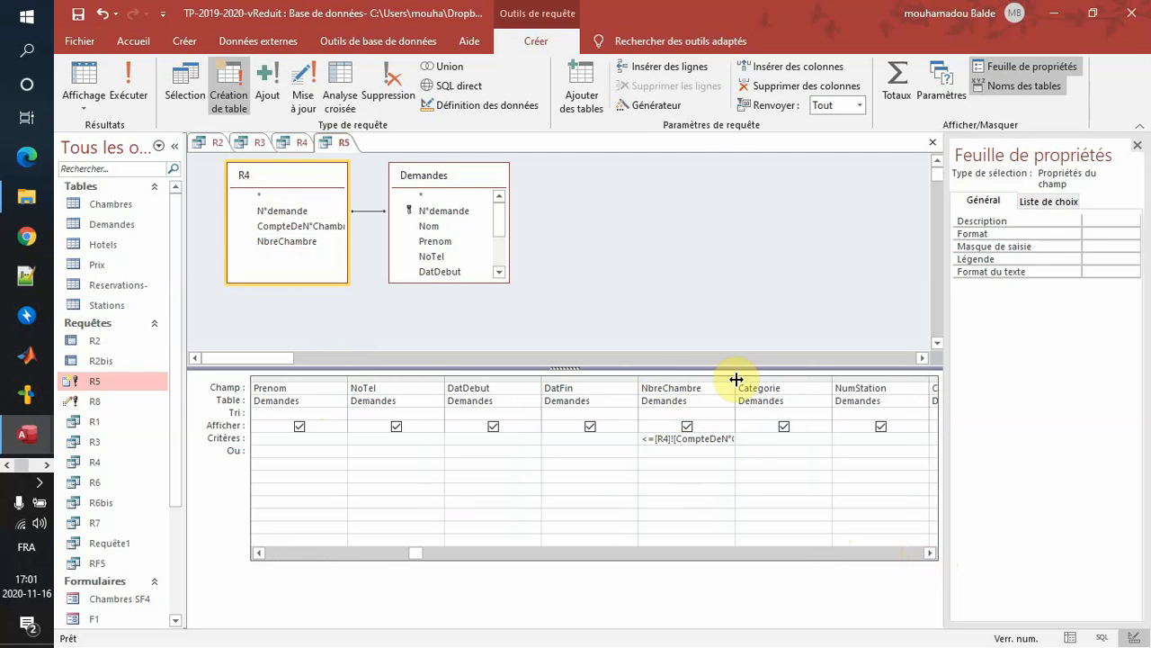
drag(736, 380, 776, 380)
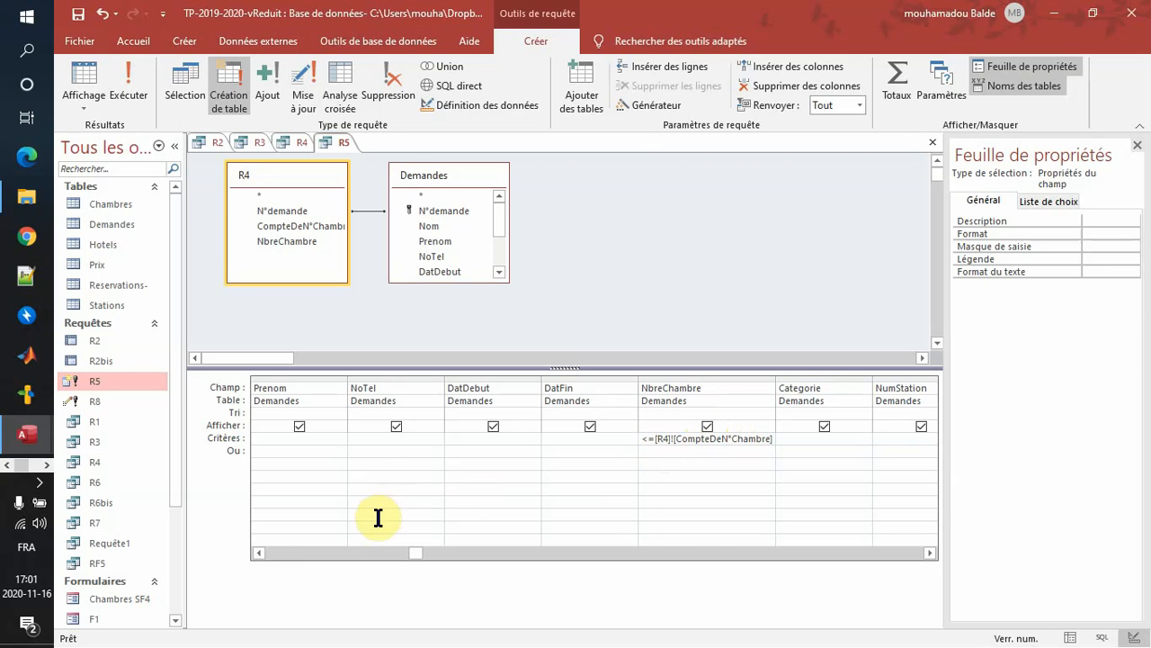
click(257, 553)
click(257, 552)
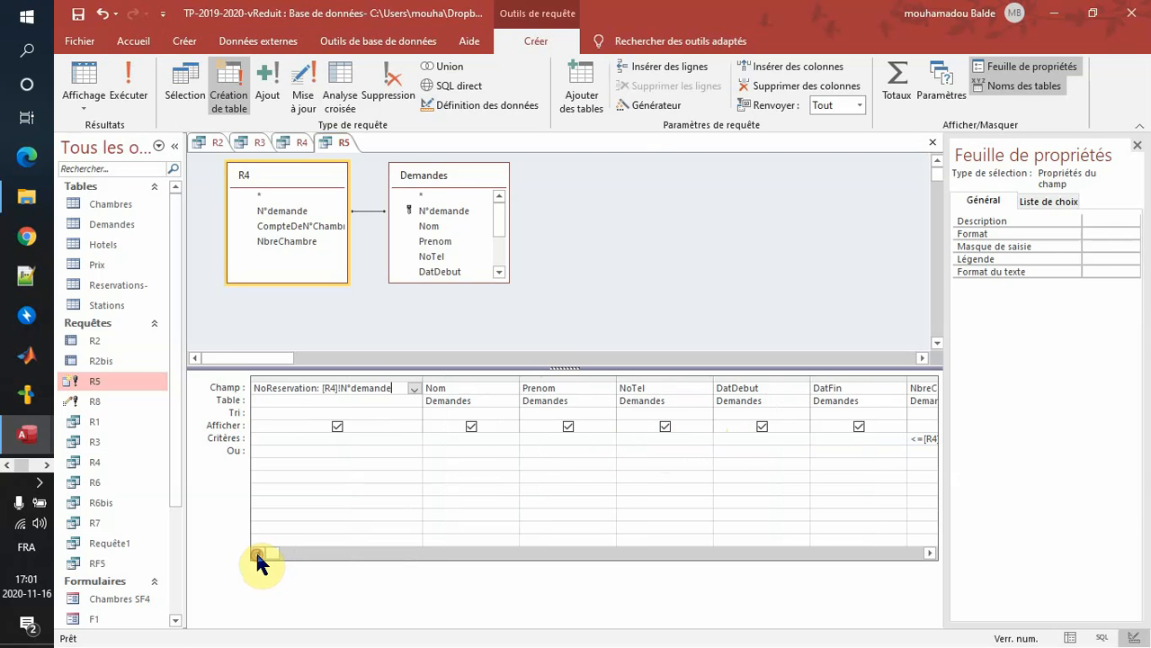
Step: Run R5 but decline creating the table, preview its records as a selection query, and return to design view
click(128, 90)
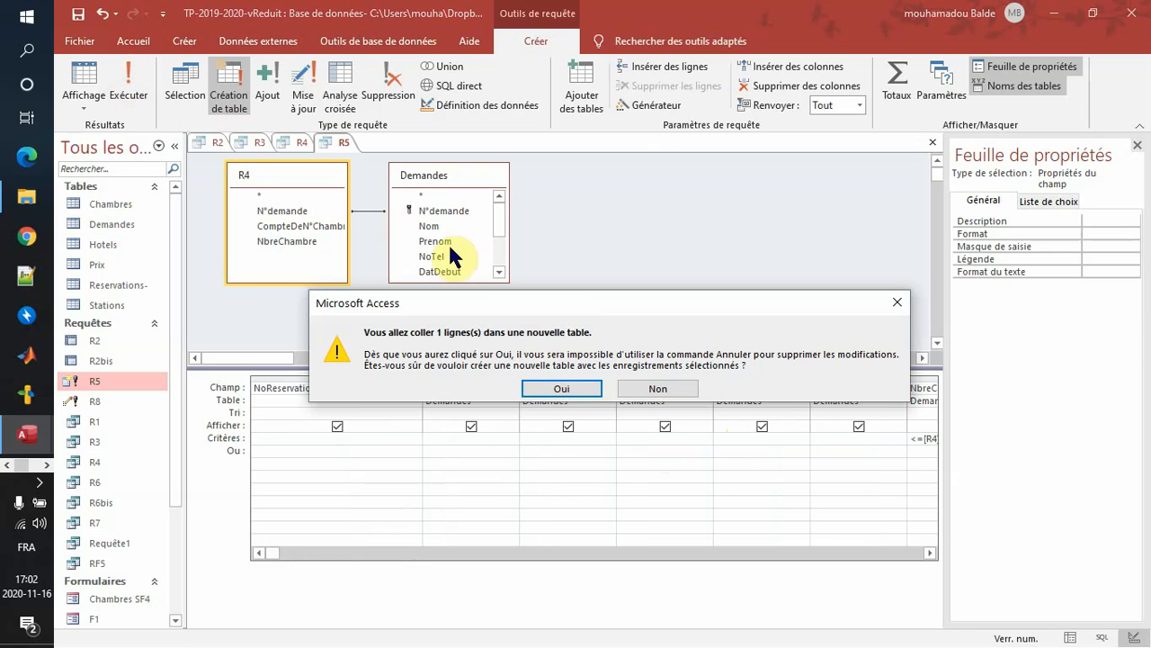
click(675, 393)
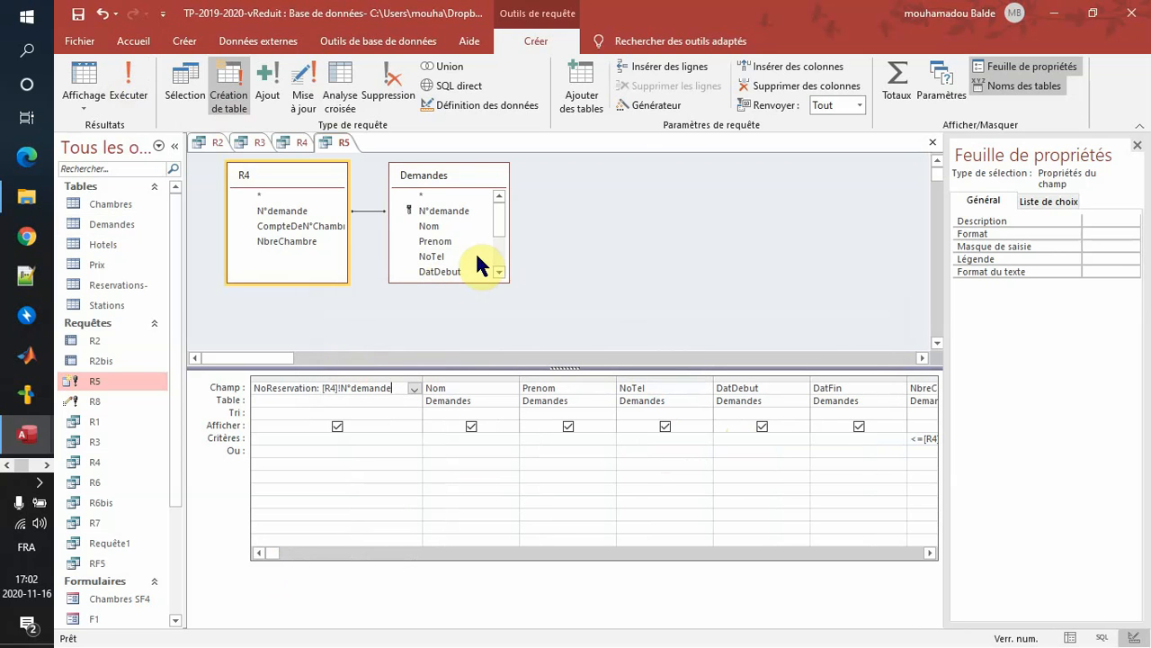
click(186, 89)
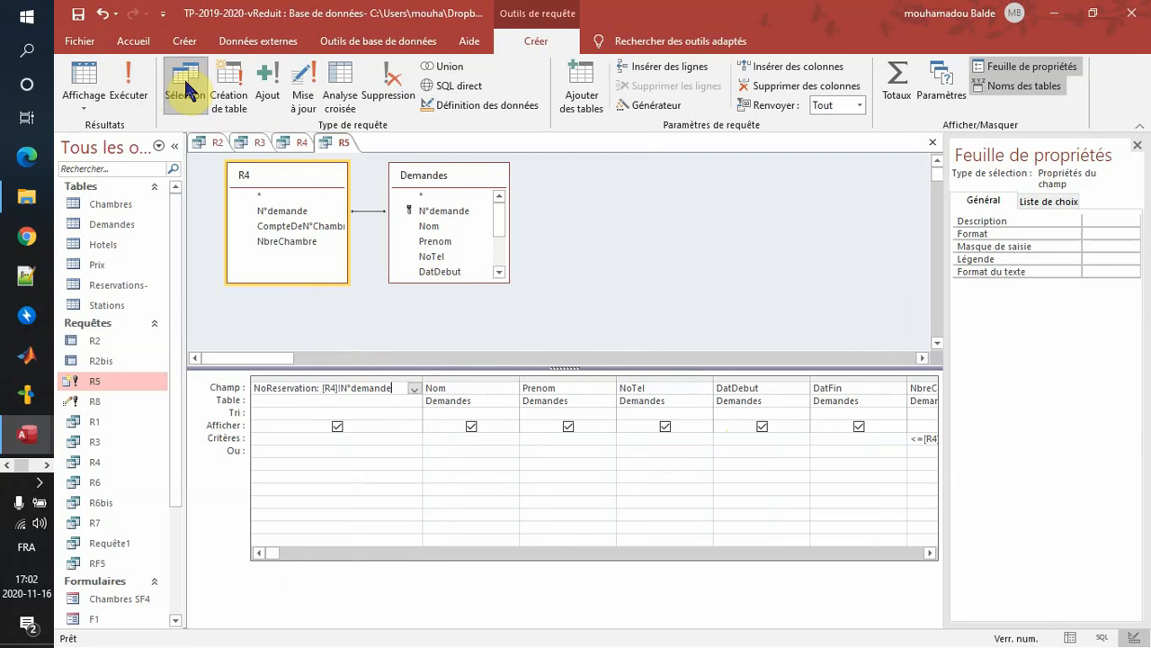
click(135, 77)
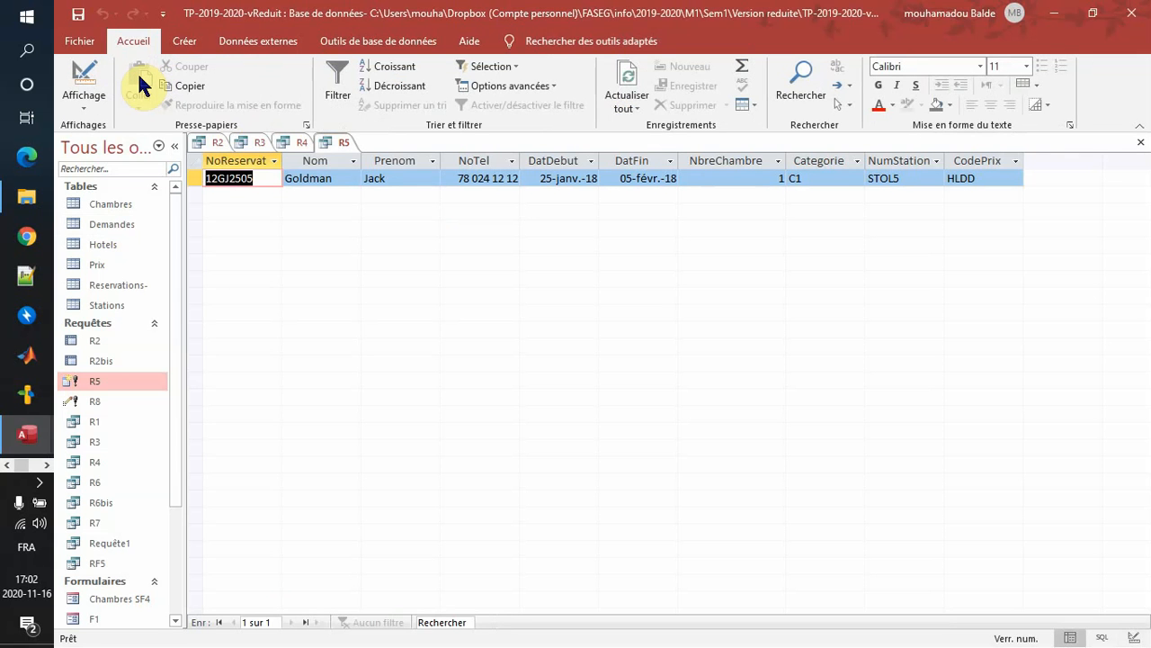
click(87, 74)
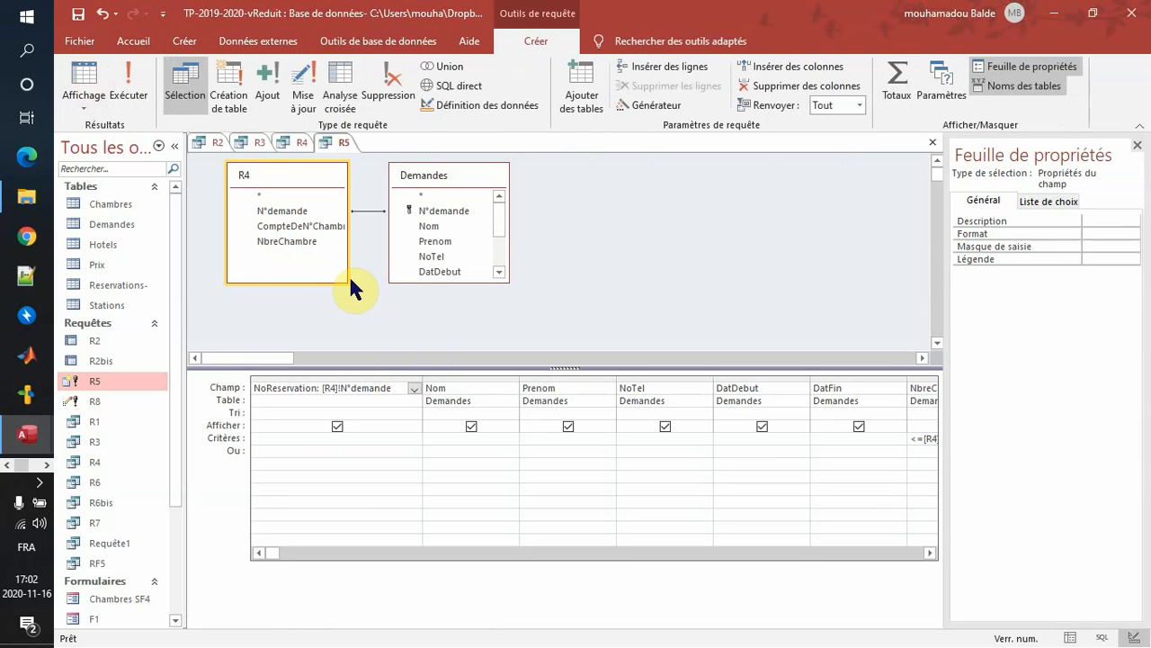
Step: Make R5 create the Reservations table in the current database, run it with confirmation, and check the resulting table before returning to R5
click(239, 106)
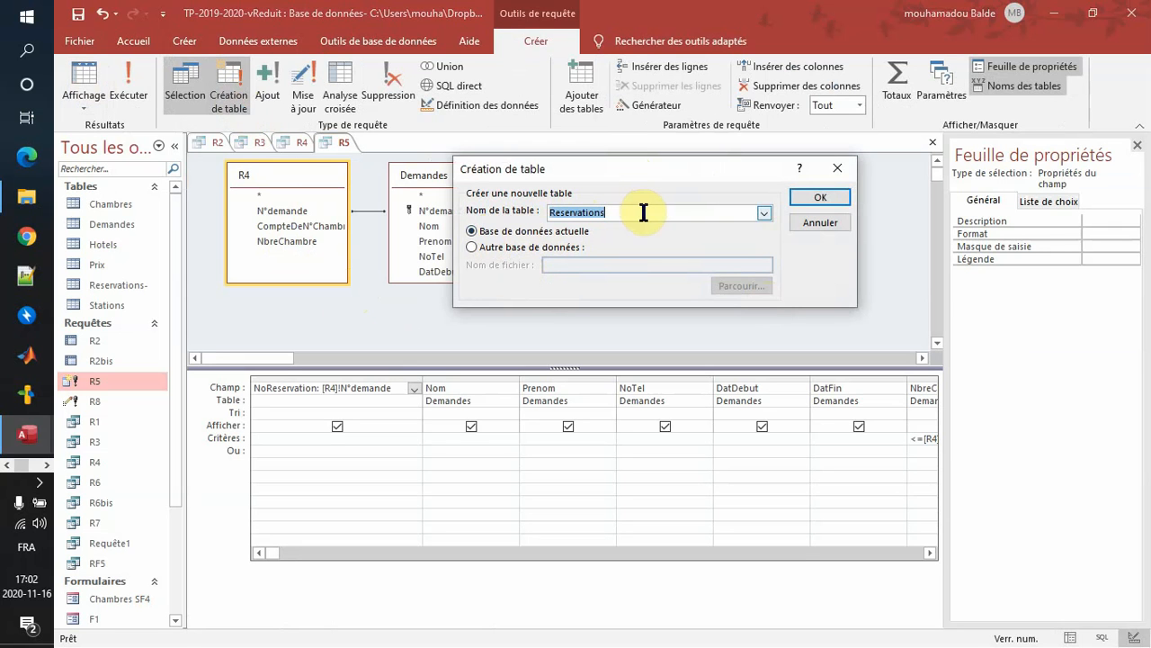
click(803, 198)
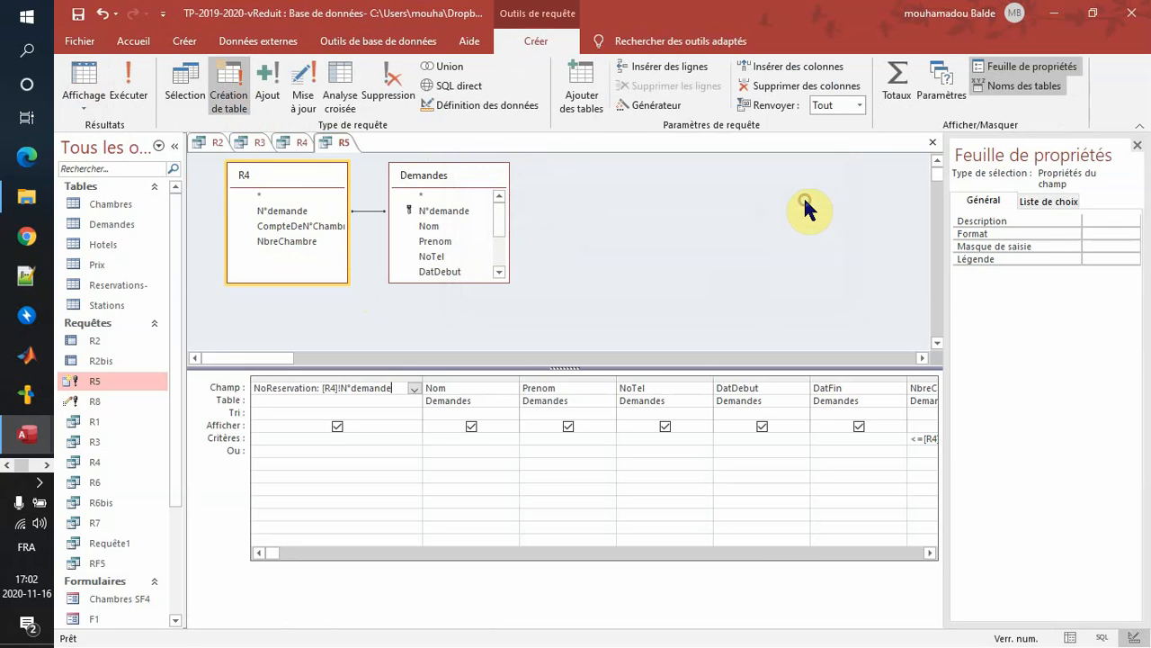
click(133, 90)
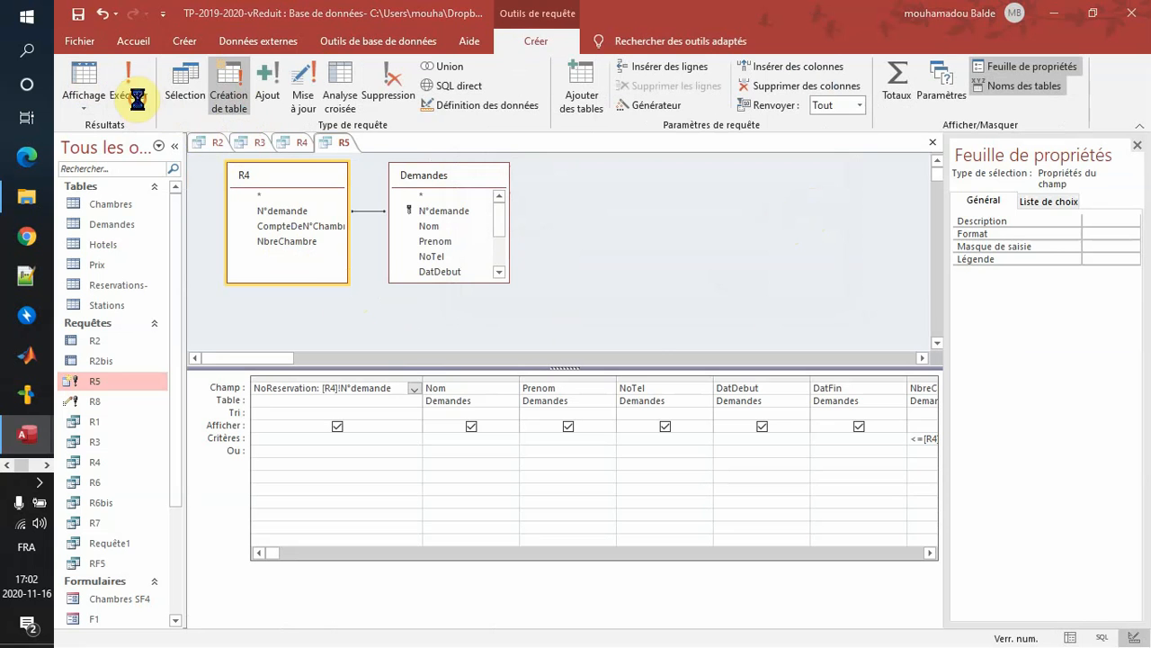
drag(534, 304, 606, 171)
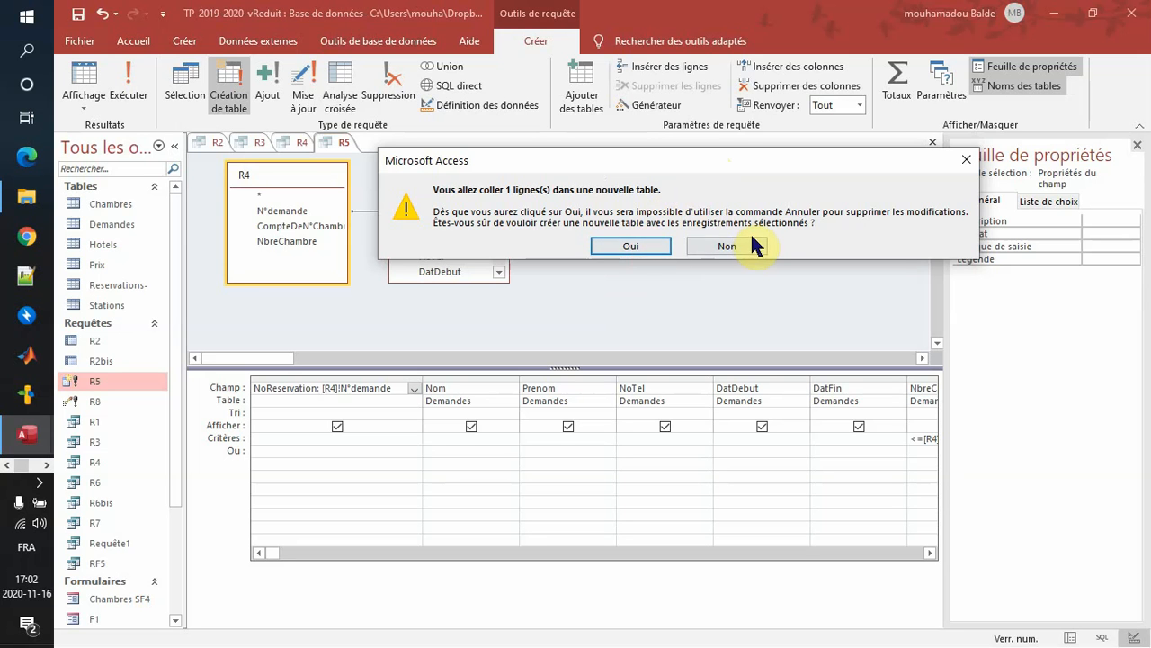
click(632, 246)
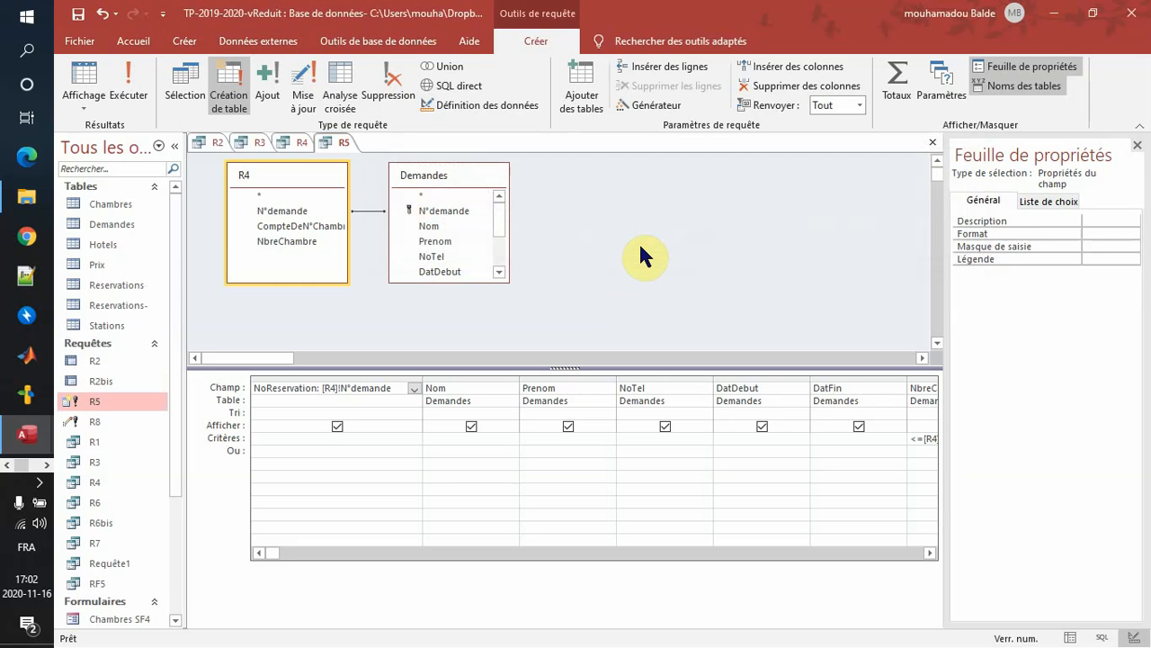
double_click(140, 285)
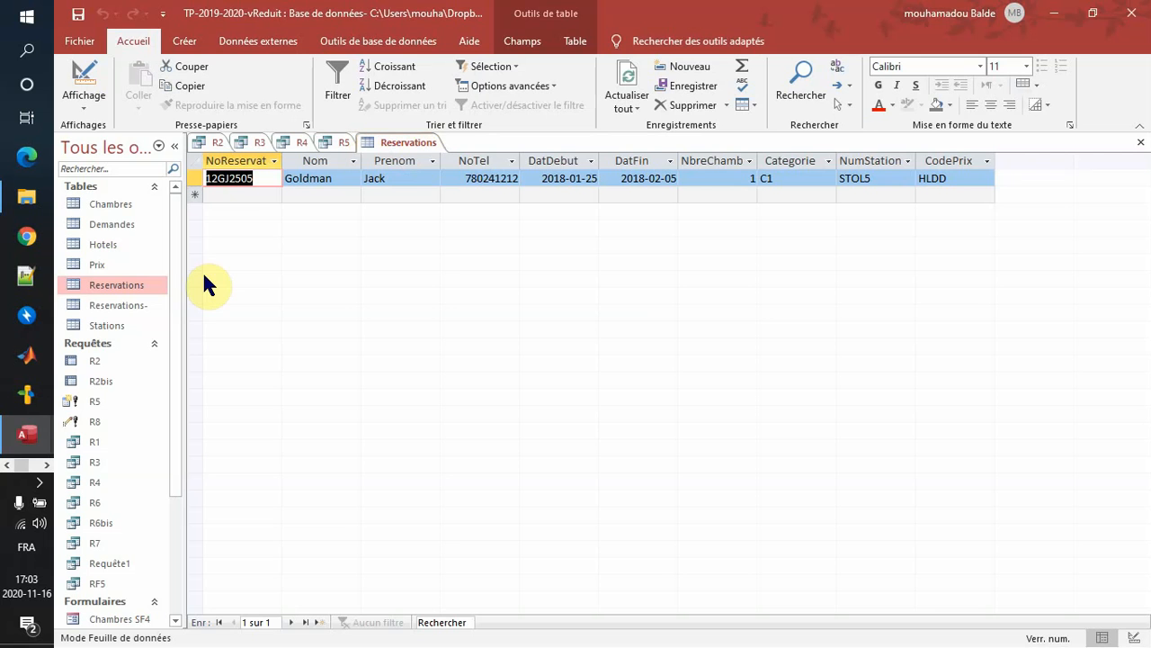
click(340, 142)
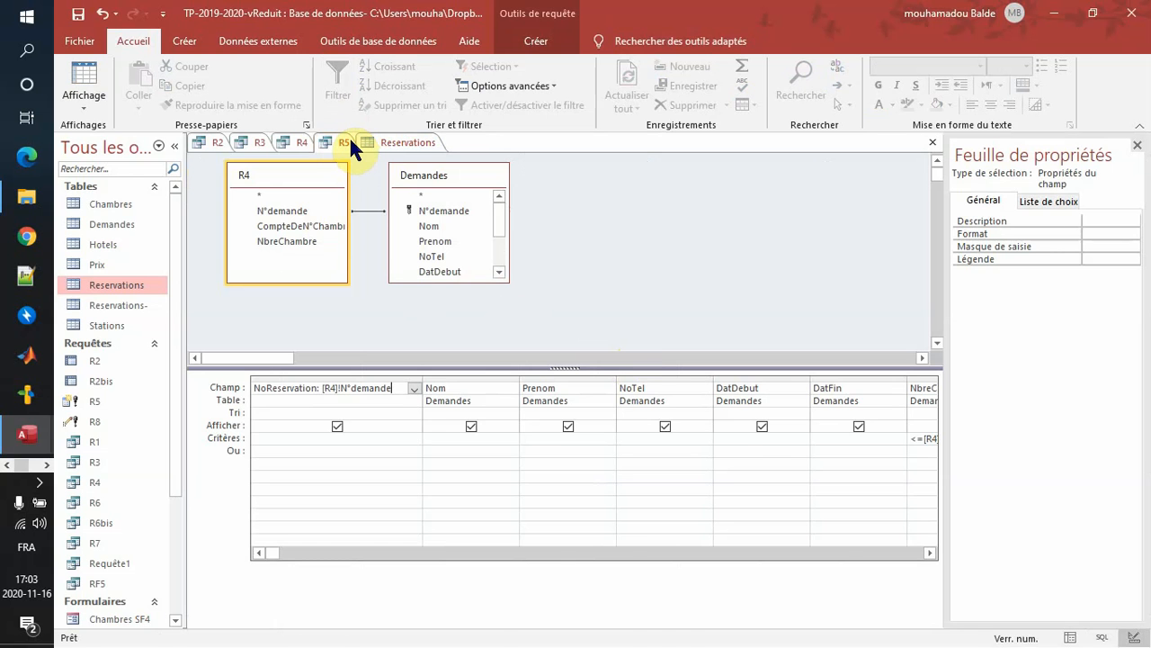
Step: Read request 6 about category indices with VraiFaux in the assignment PDF and return to R5 in the vReduit database
key(alt+Tab)
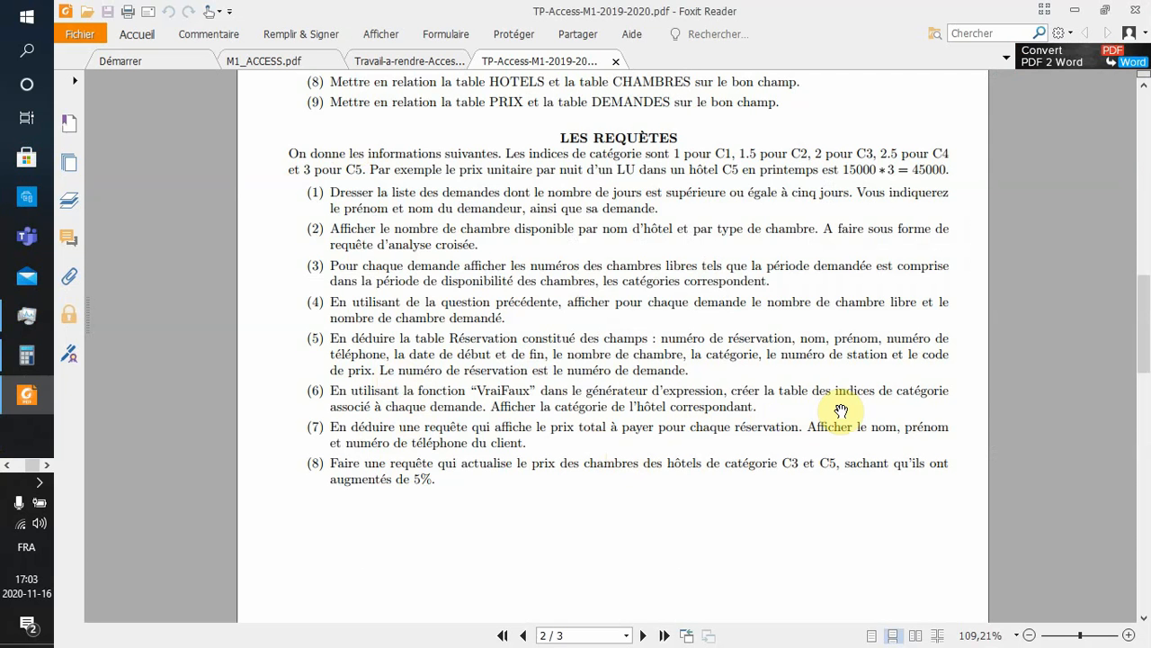
key(alt+Tab)
key(alt+Tab)
key(alt+Tab)
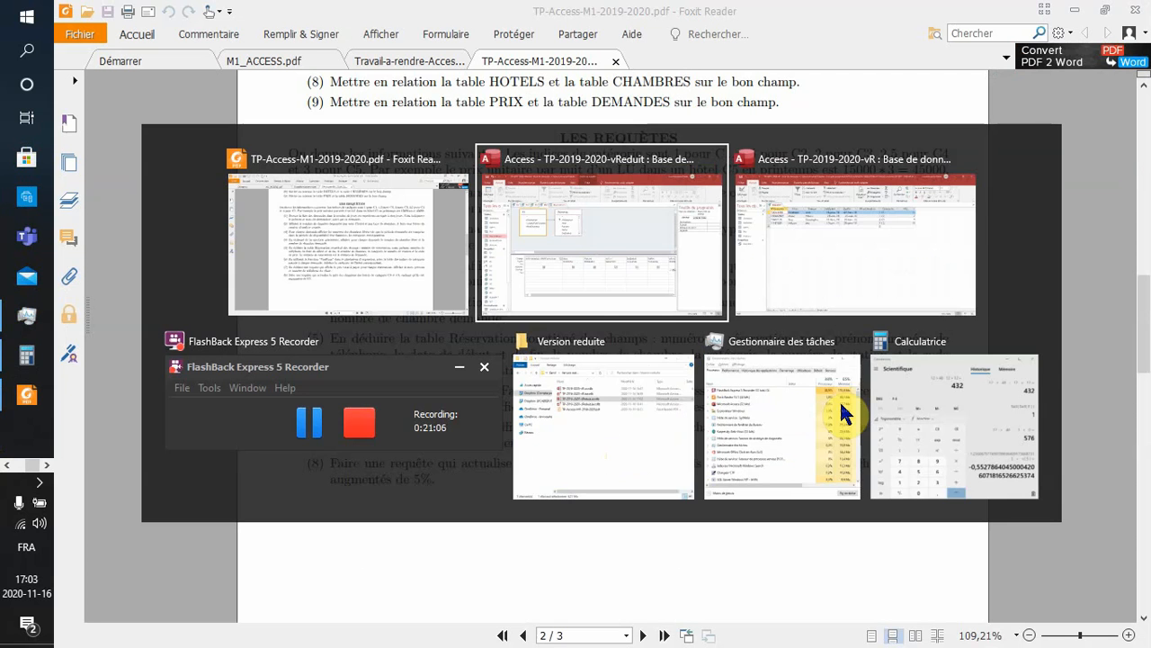
key(alt+Tab)
key(alt+Tab)
key(alt+Tab)
key(alt+Tab)
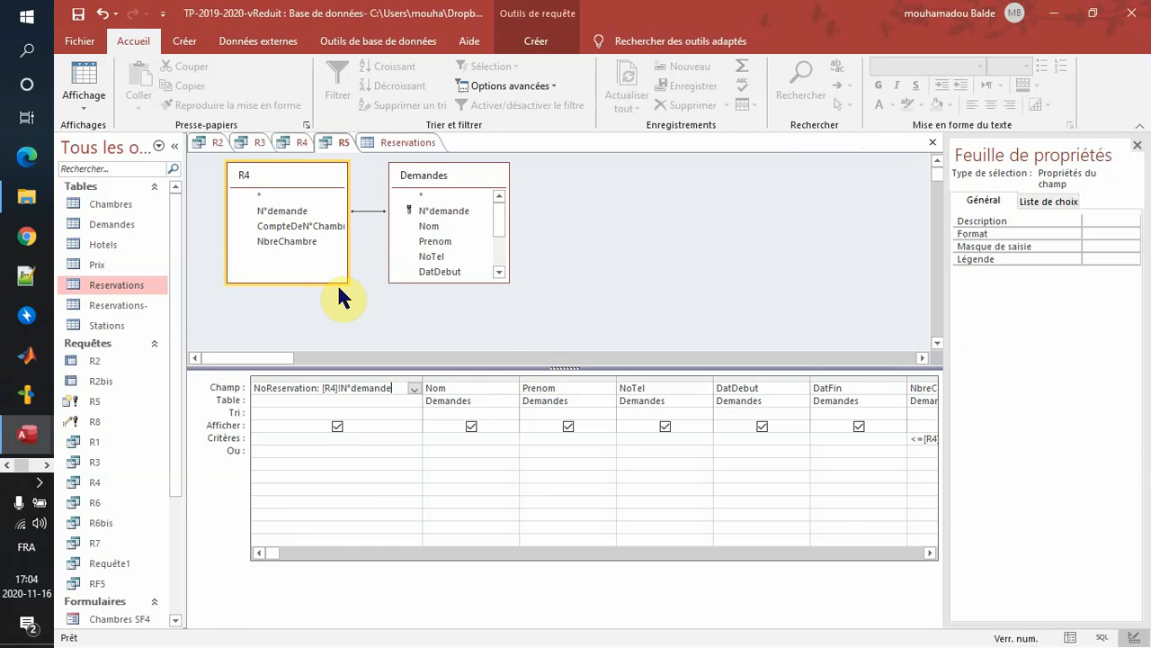
Step: Open query R6 in design view and reread request 6 in the assignment PDF
click(91, 501)
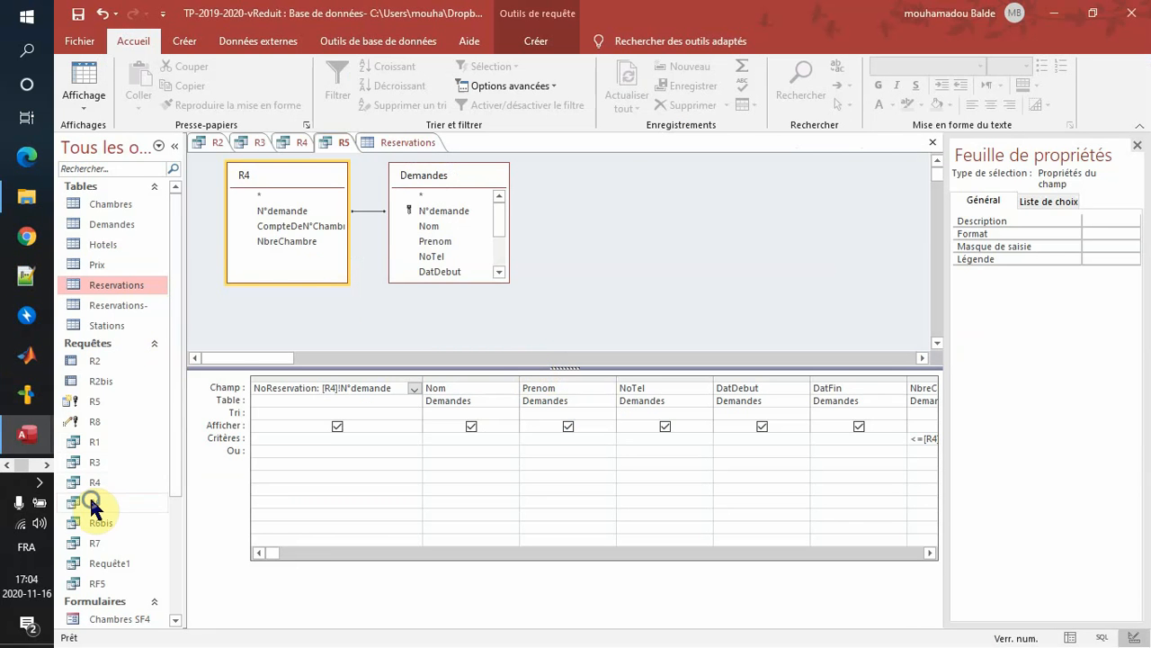
right_click(92, 500)
click(209, 314)
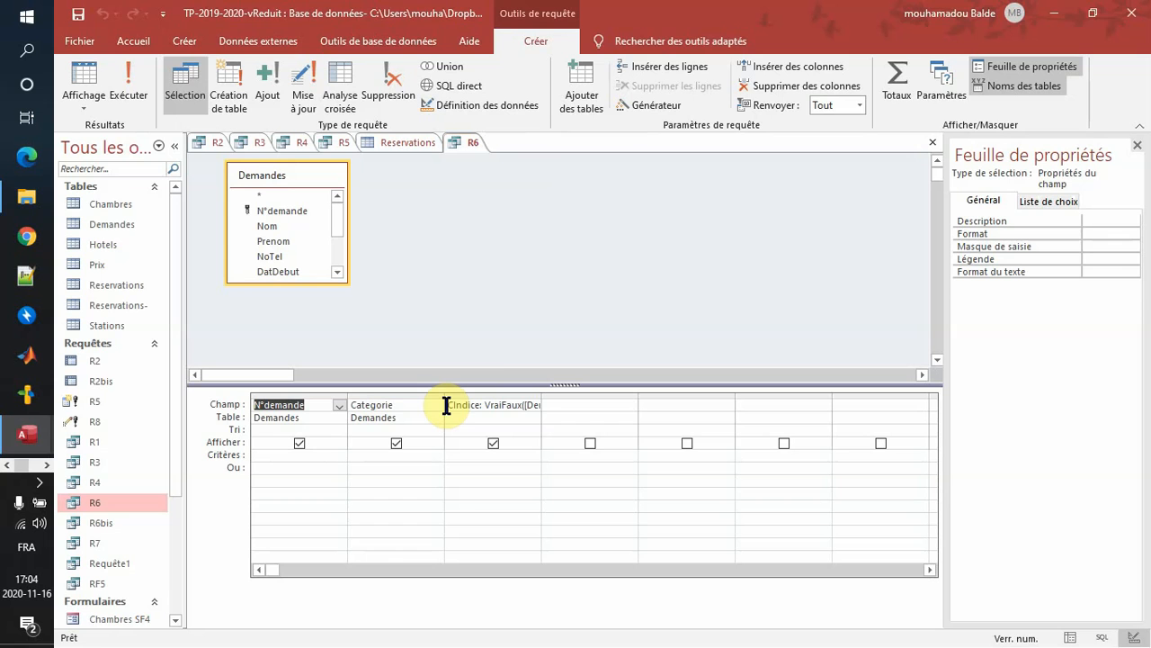
key(alt+Tab)
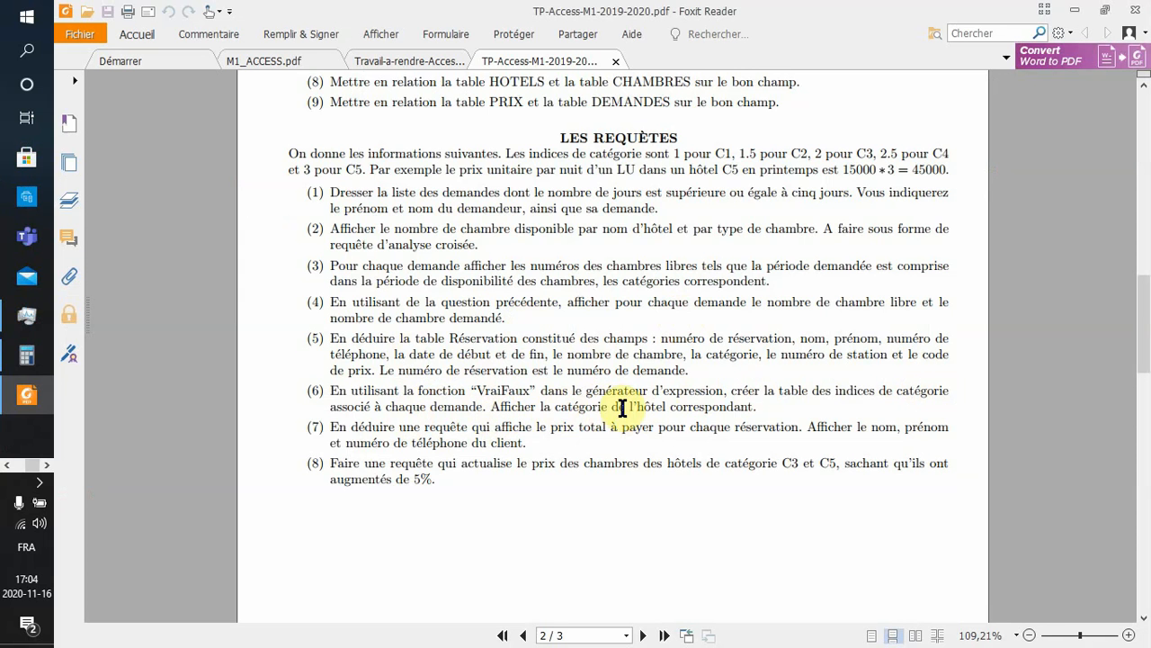
key(alt+Tab)
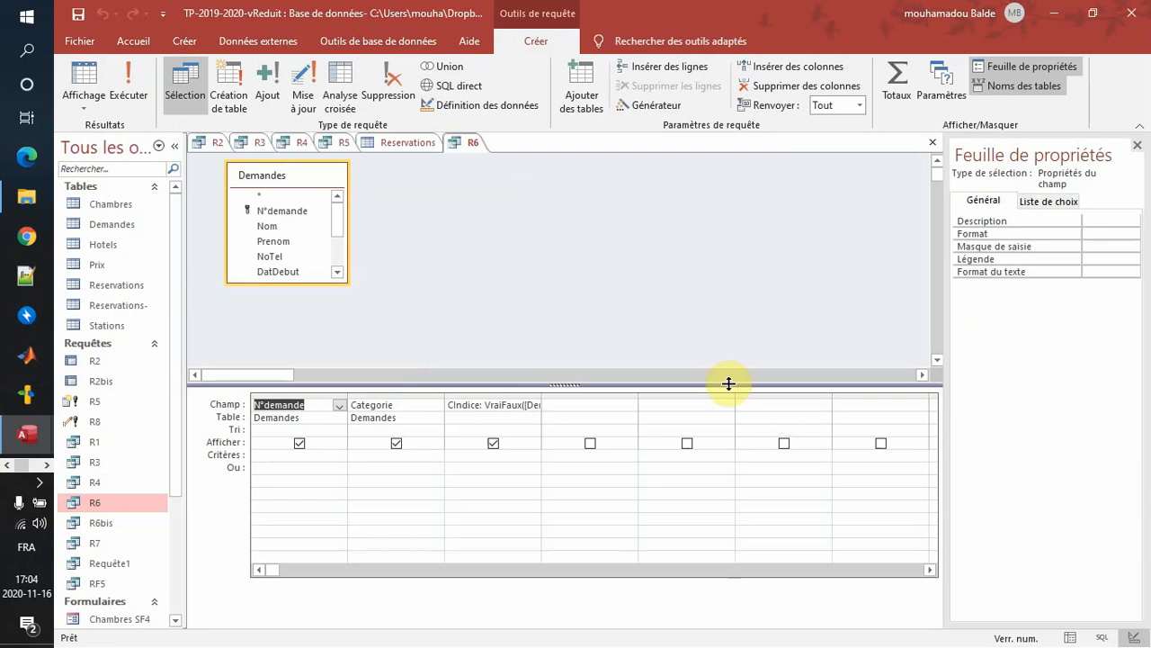
Step: Review R6's N°demande and Categorie fields and open the CIndice field's formula in the expression builder
click(293, 402)
double_click(293, 403)
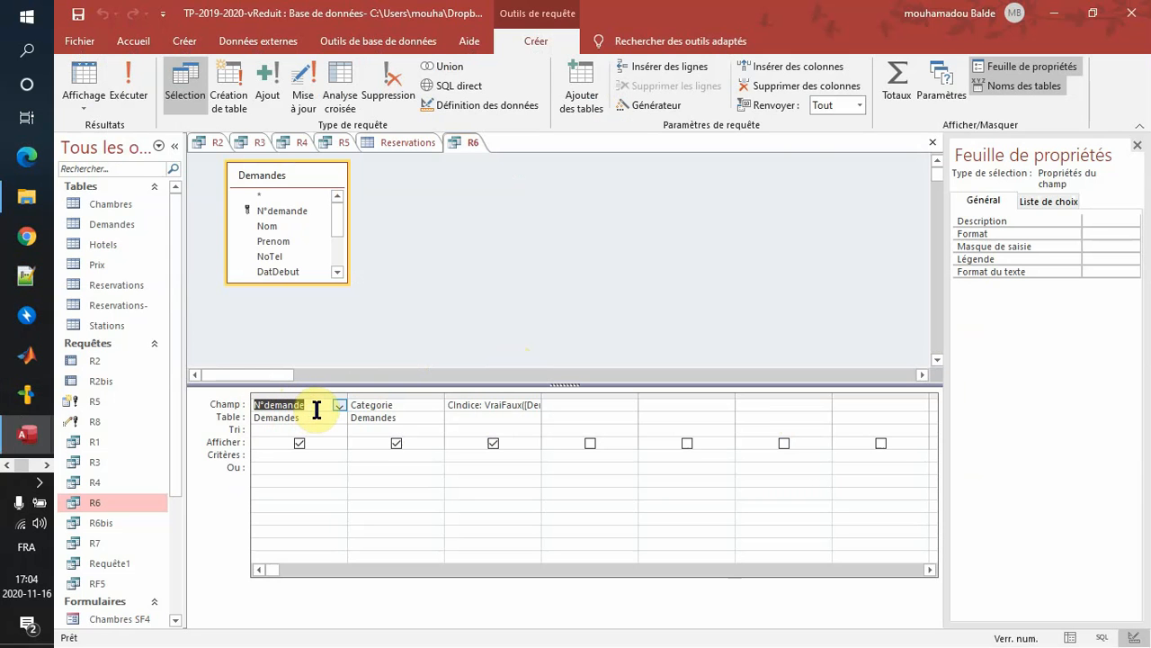
click(420, 405)
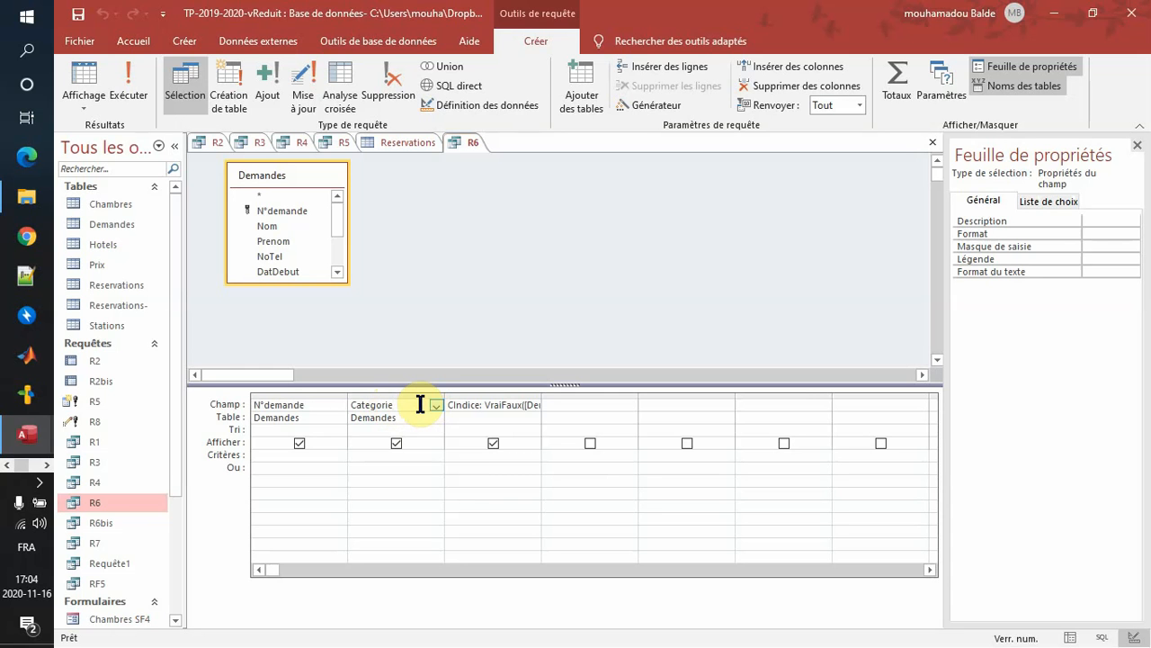
click(474, 405)
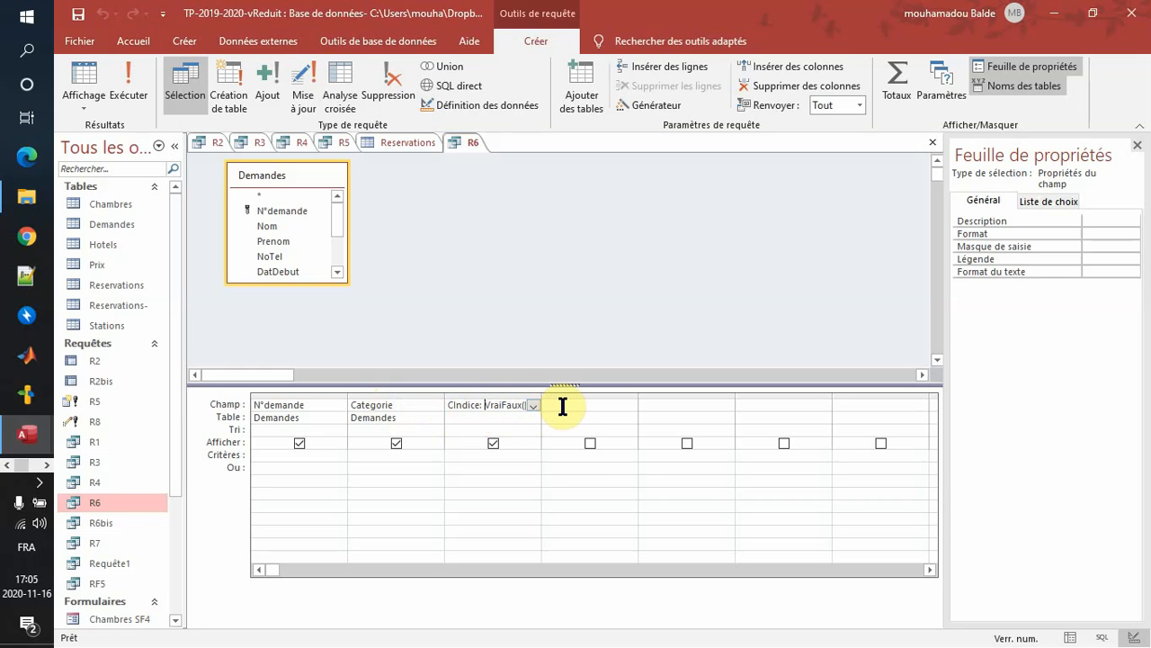
click(652, 106)
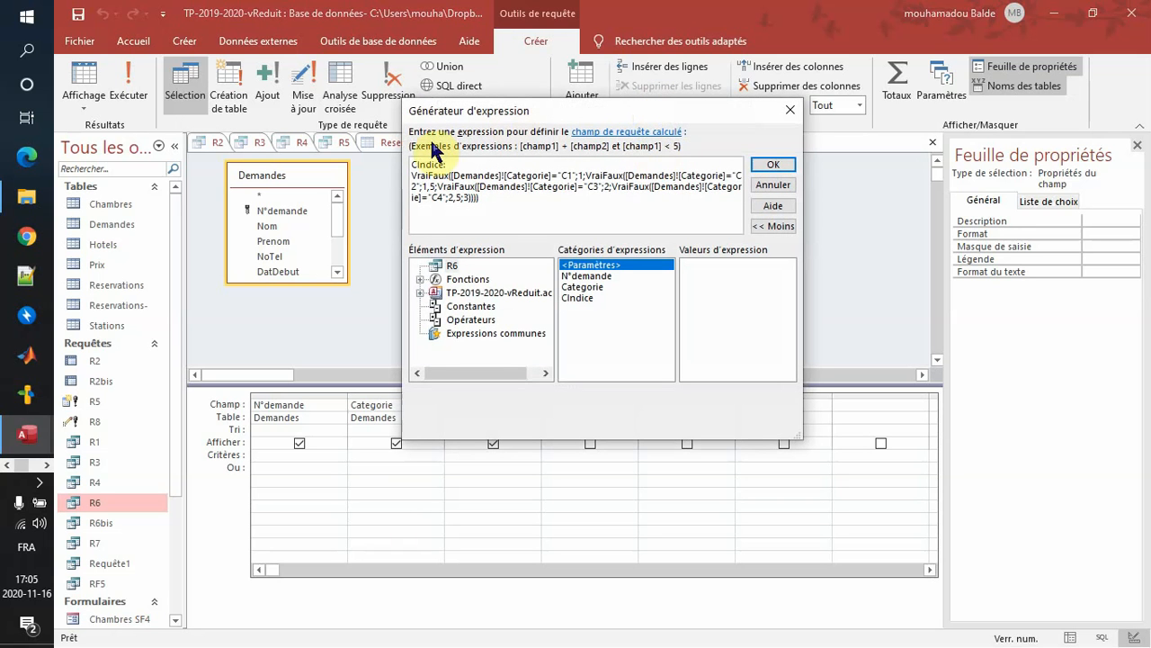
Step: Examine the first VraiFaux condition of CIndice, for category C1, and compare it with the category indices given in the assignment PDF
click(451, 171)
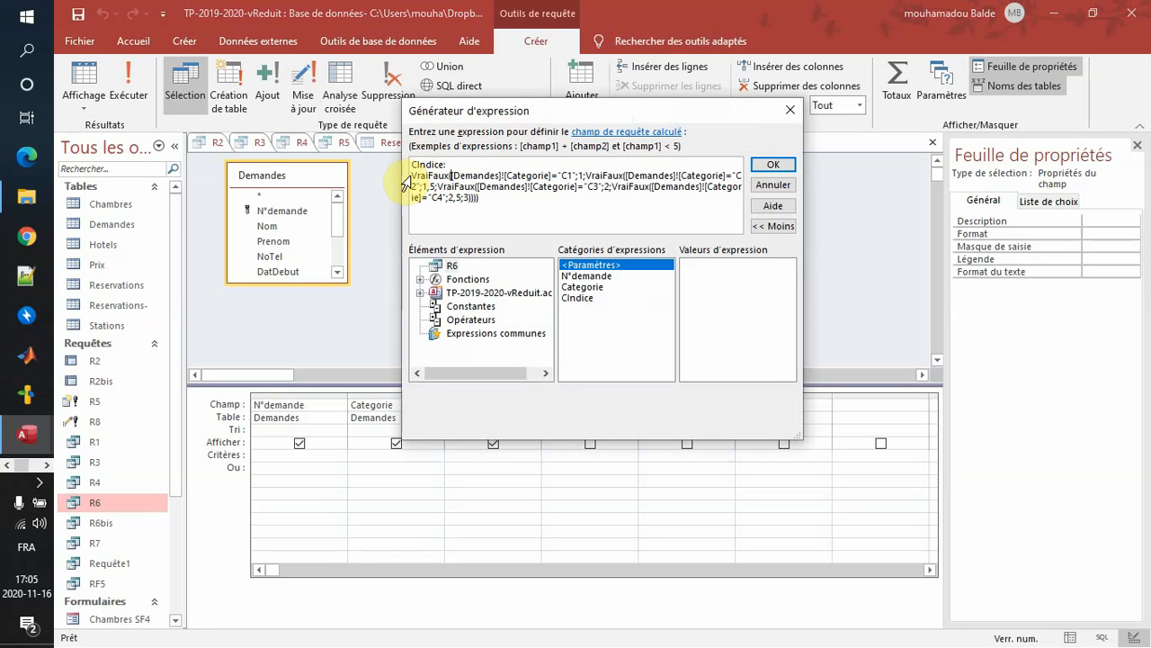
double_click(409, 178)
click(450, 184)
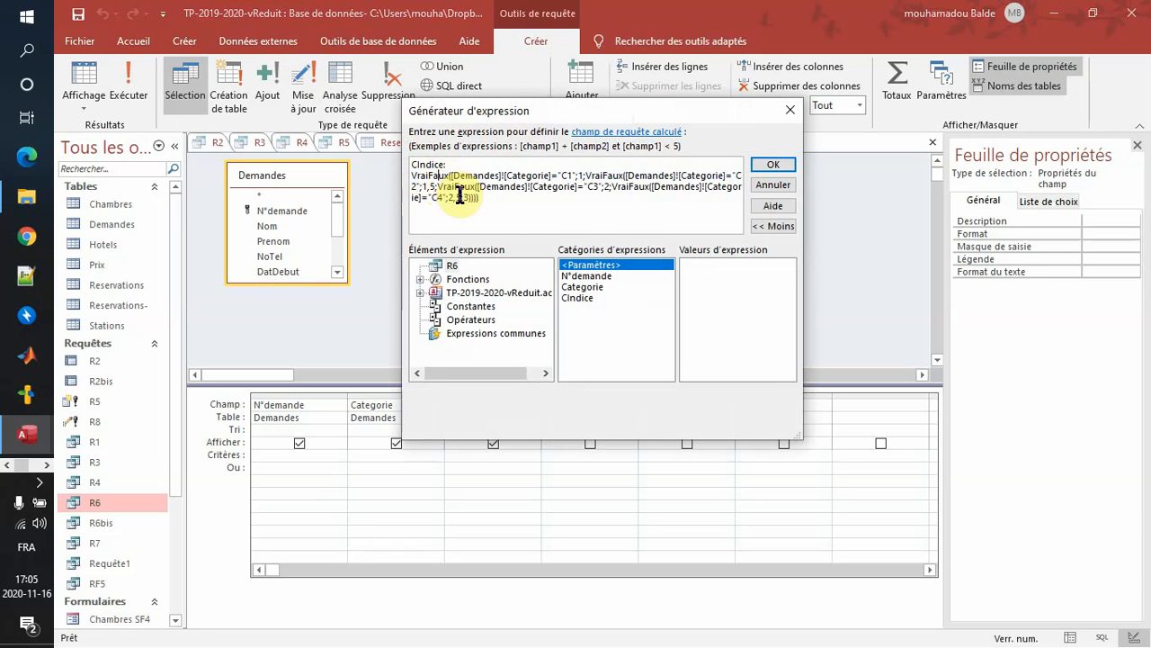
key(Right)
key(Right)
key(Right)
key(Right)
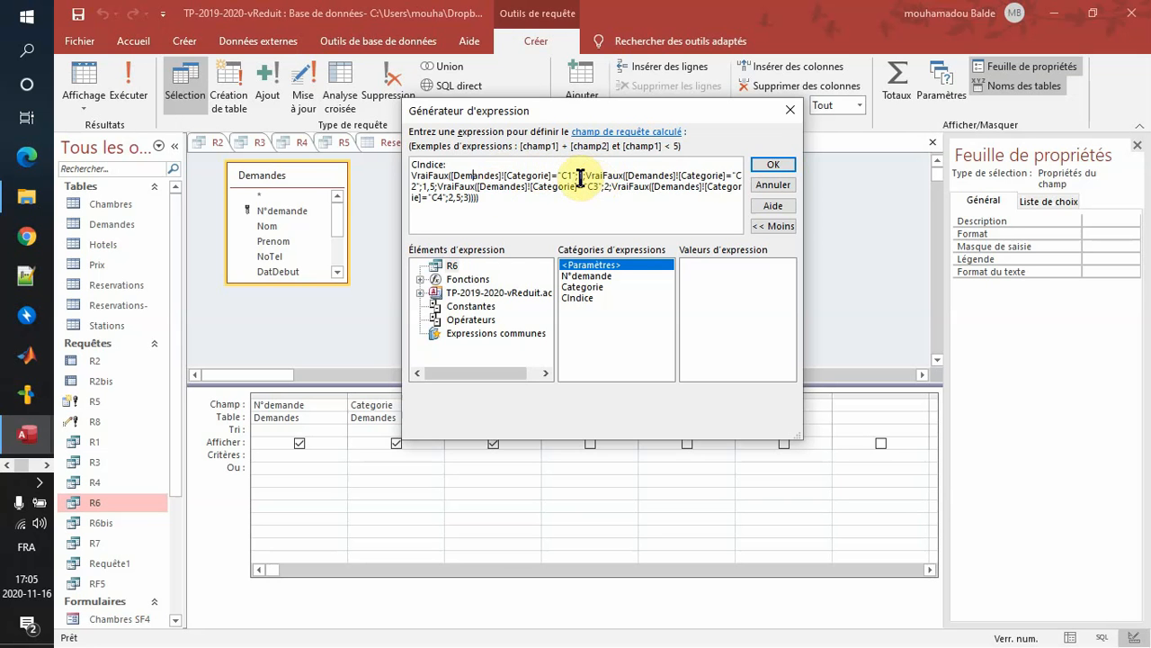
key(alt+Tab)
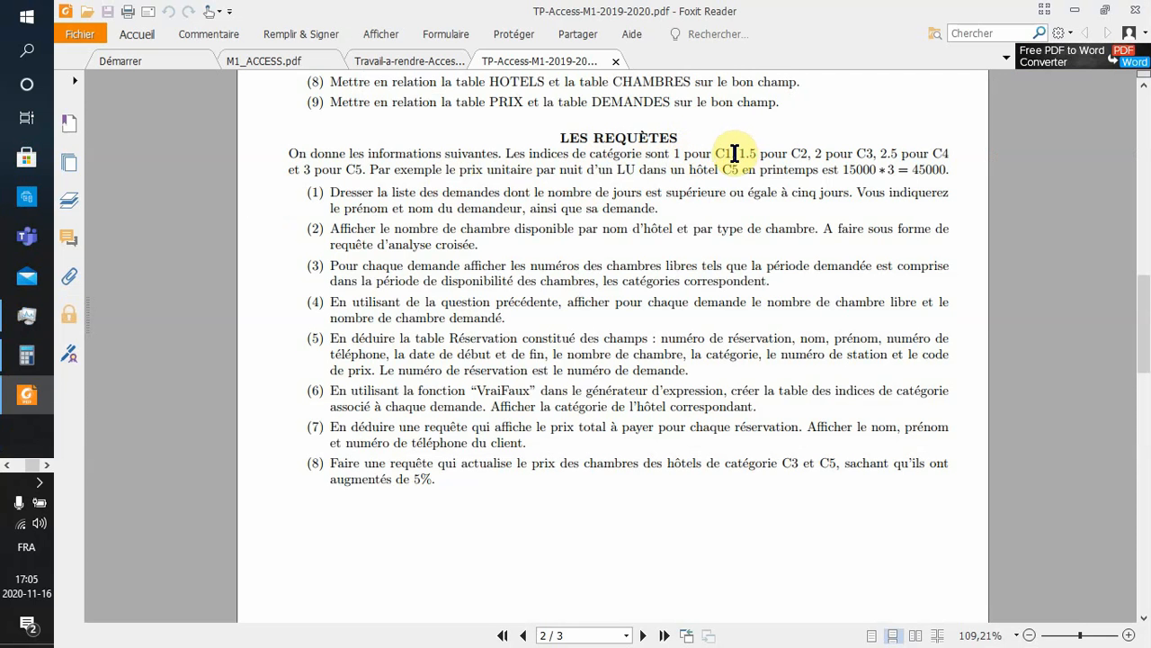
key(alt+Tab)
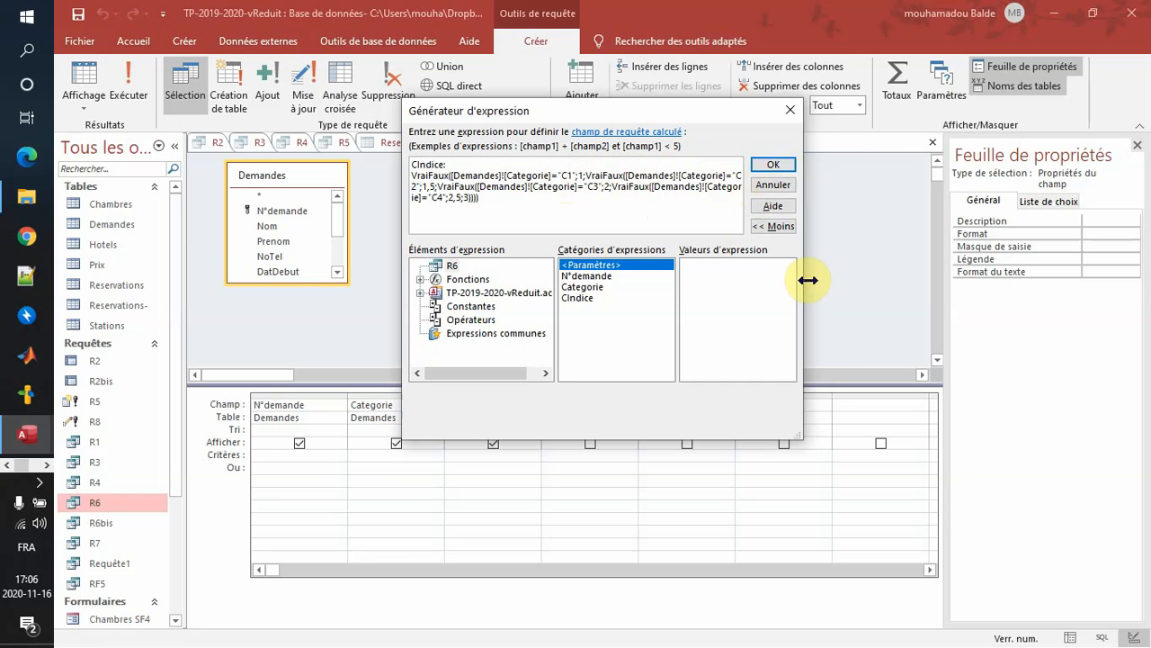
Step: Widen the expression builder, trace the nested VraiFaux conditions from C2 through C4 to the end, and accept the CIndice expression
drag(808, 280, 862, 280)
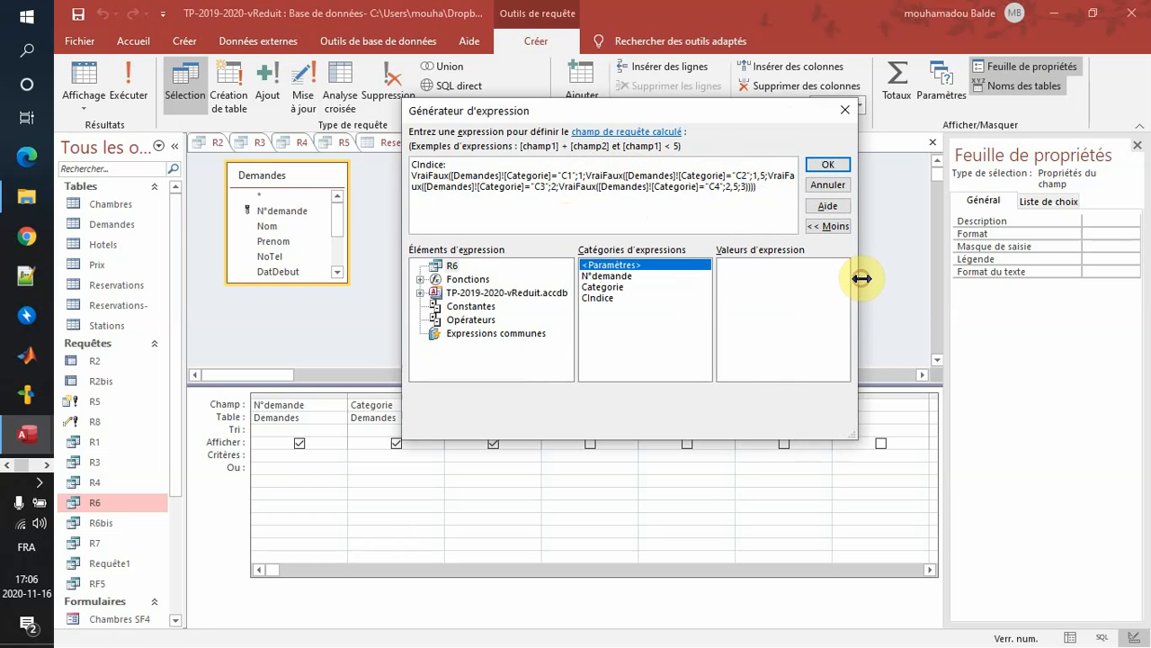
key(Right)
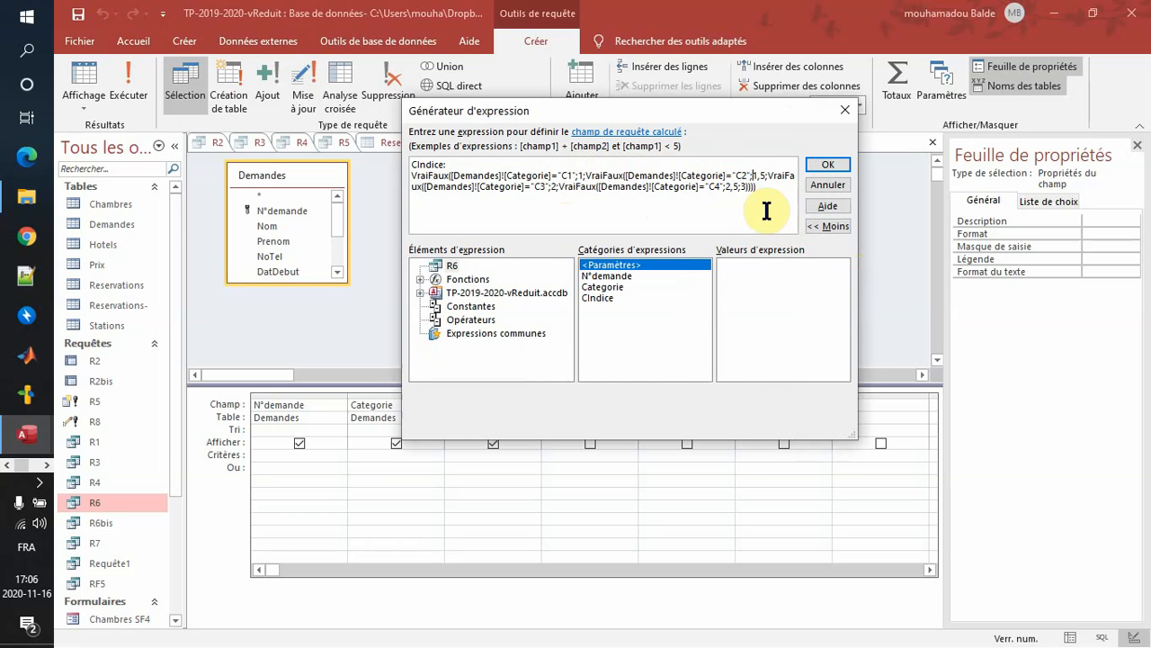
key(Right)
key(Right)
key(Right)
key(Right)
key(Right)
key(Right)
key(Right)
key(Right)
key(Right)
key(Right)
key(Right)
key(Right)
key(Right)
key(Right)
key(Right)
key(Right)
key(Right)
key(Right)
key(Right)
key(Right)
key(Right)
key(Right)
key(Right)
key(Right)
key(Right)
key(Right)
key(Right)
key(Right)
key(Right)
key(Right)
key(Right)
key(Right)
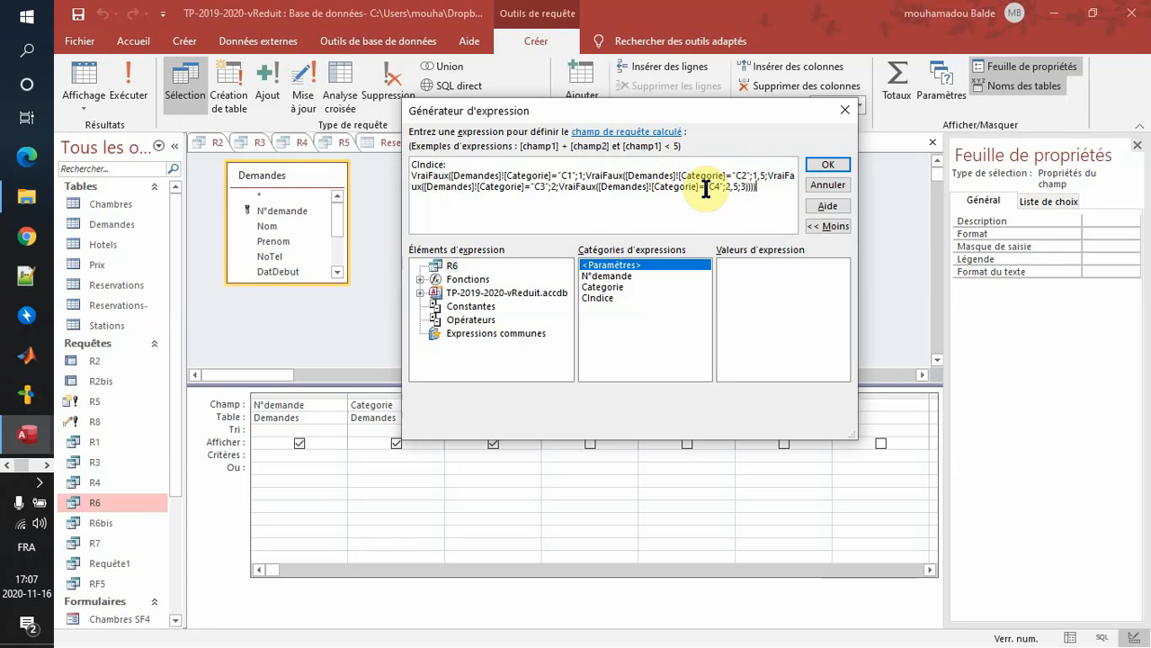
click(829, 165)
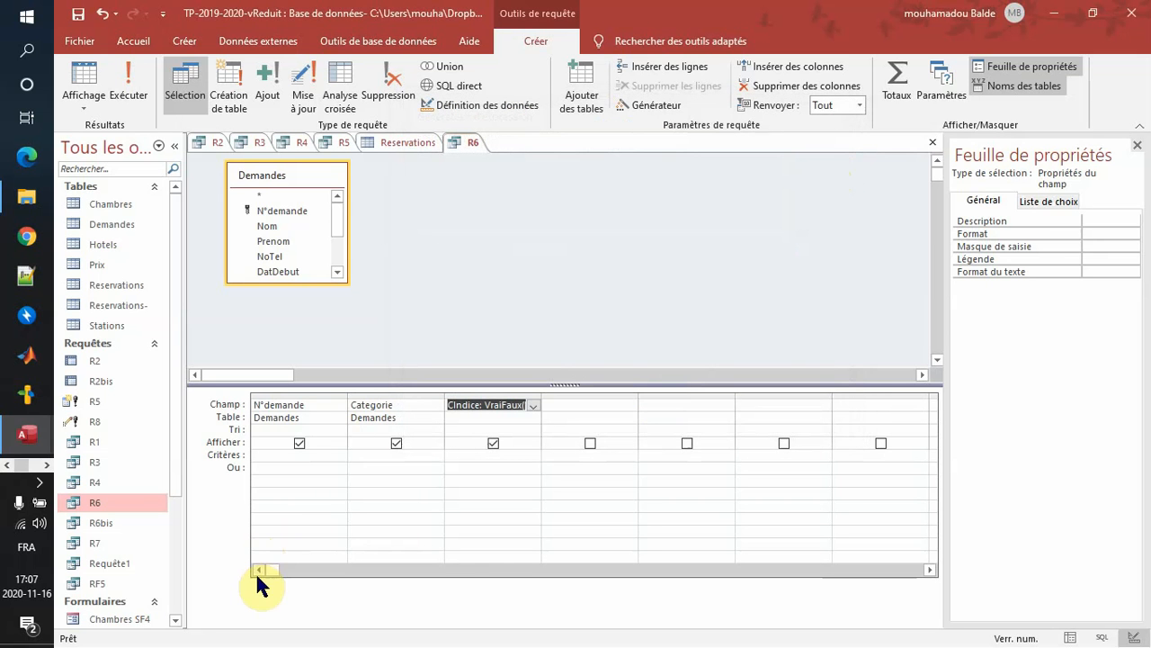
Step: Run R6 and check each request's Categorie against its CIndice value, including the C5 and C3 rows
click(143, 101)
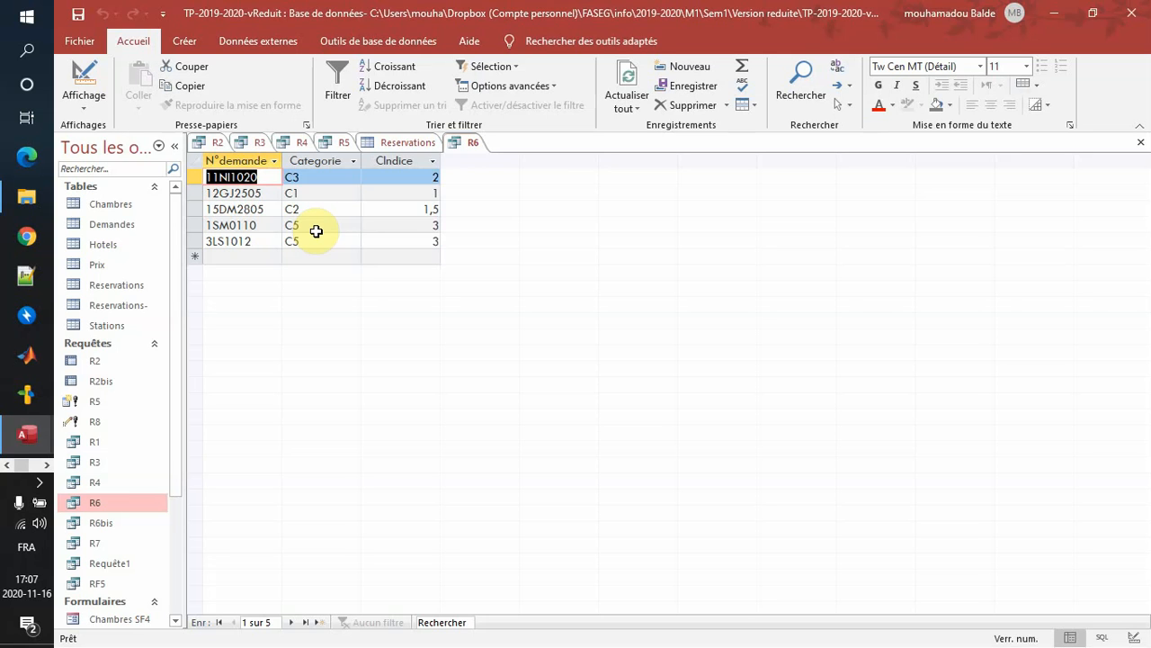
click(316, 231)
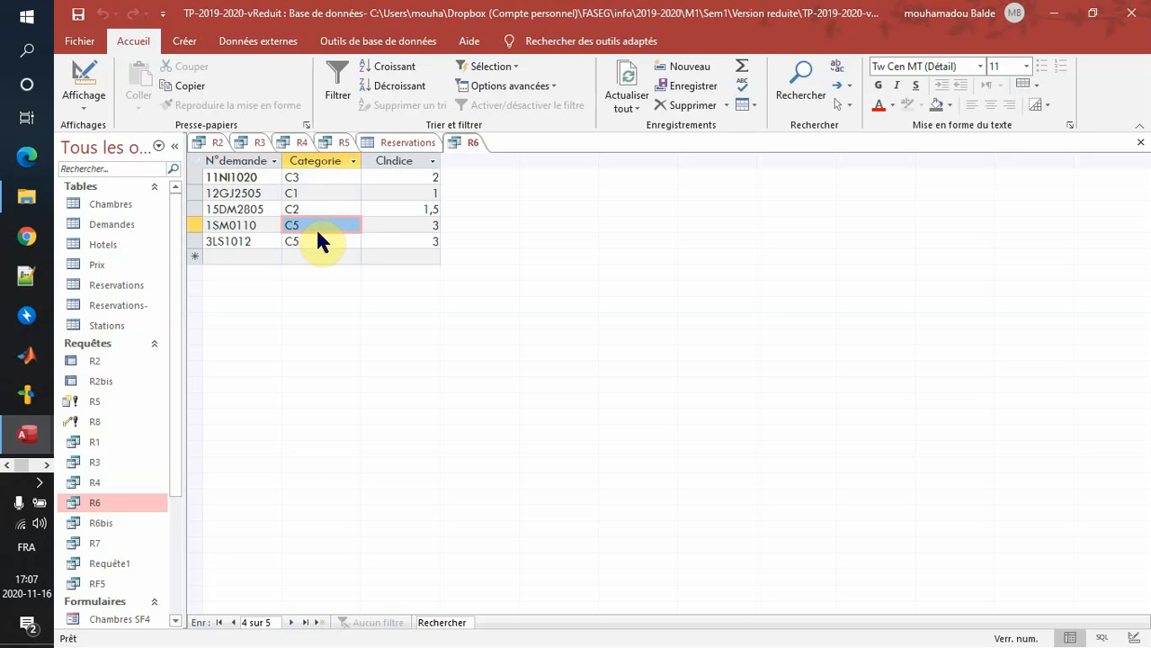
click(312, 179)
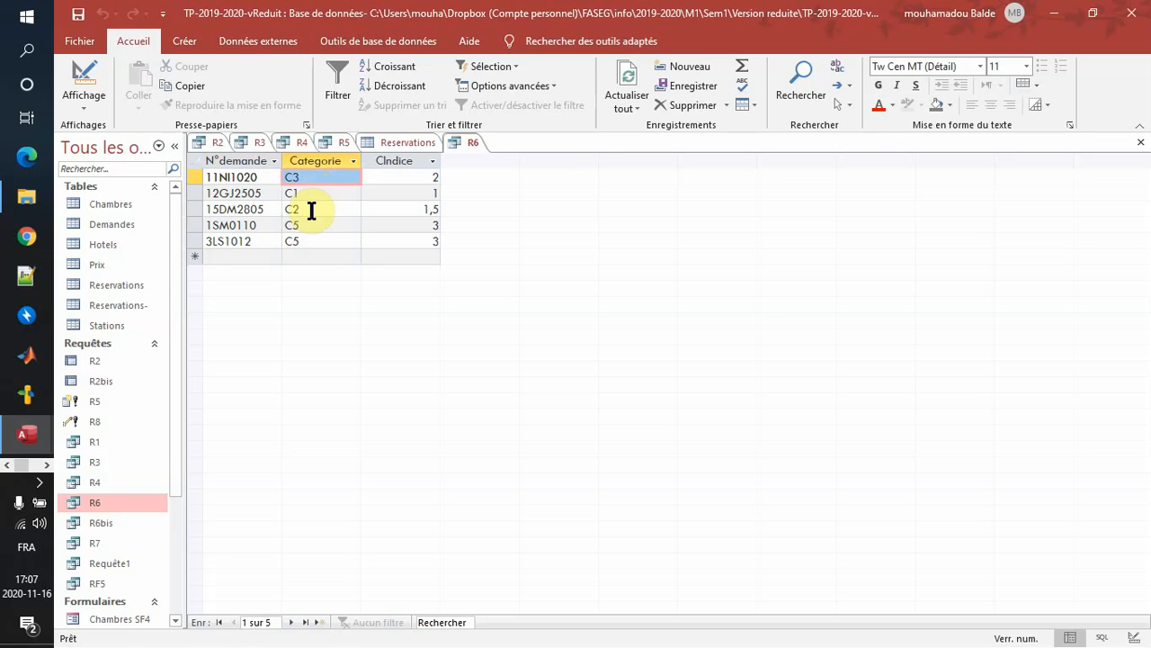
Step: Check the C2 row's index in R6 and read question (7) in the assignment PDF
click(311, 210)
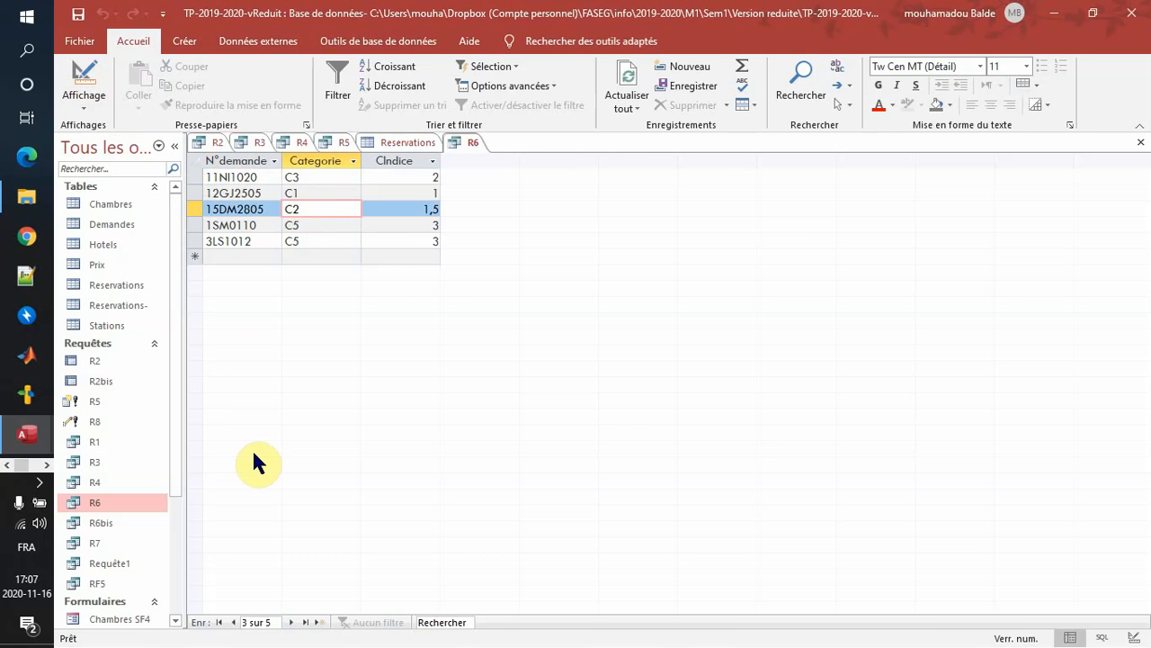
key(alt+Tab)
scroll(253, 460, down, 1)
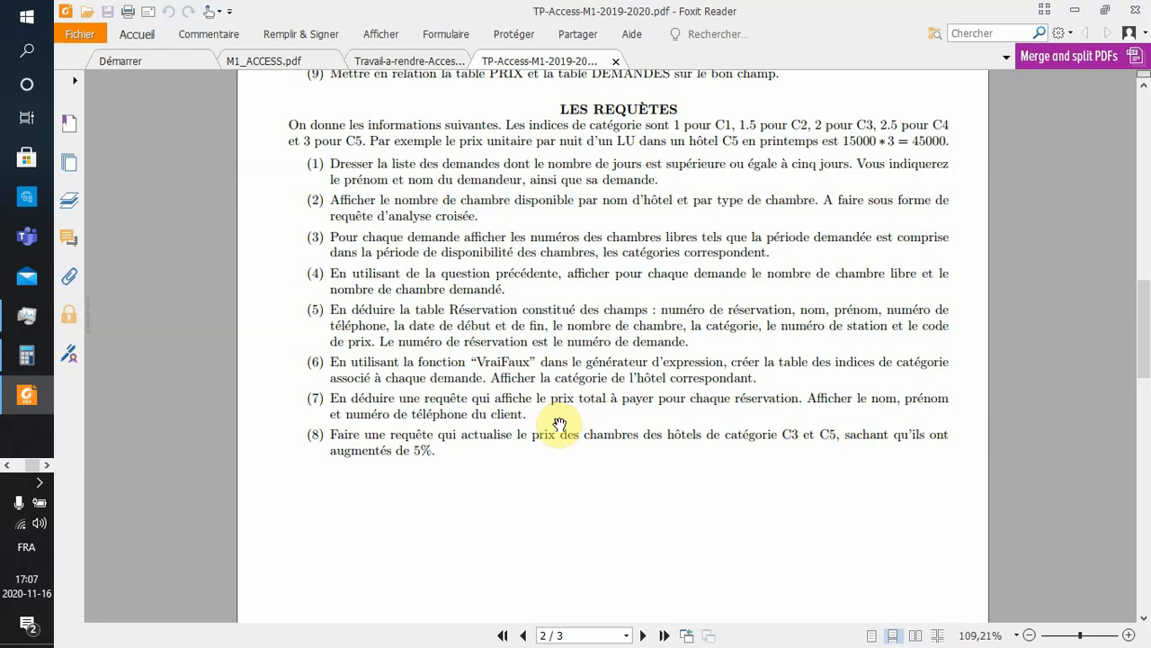
Step: Open query R7 in design view and move the Reservations- table farther away from the Prix table
key(alt+Tab)
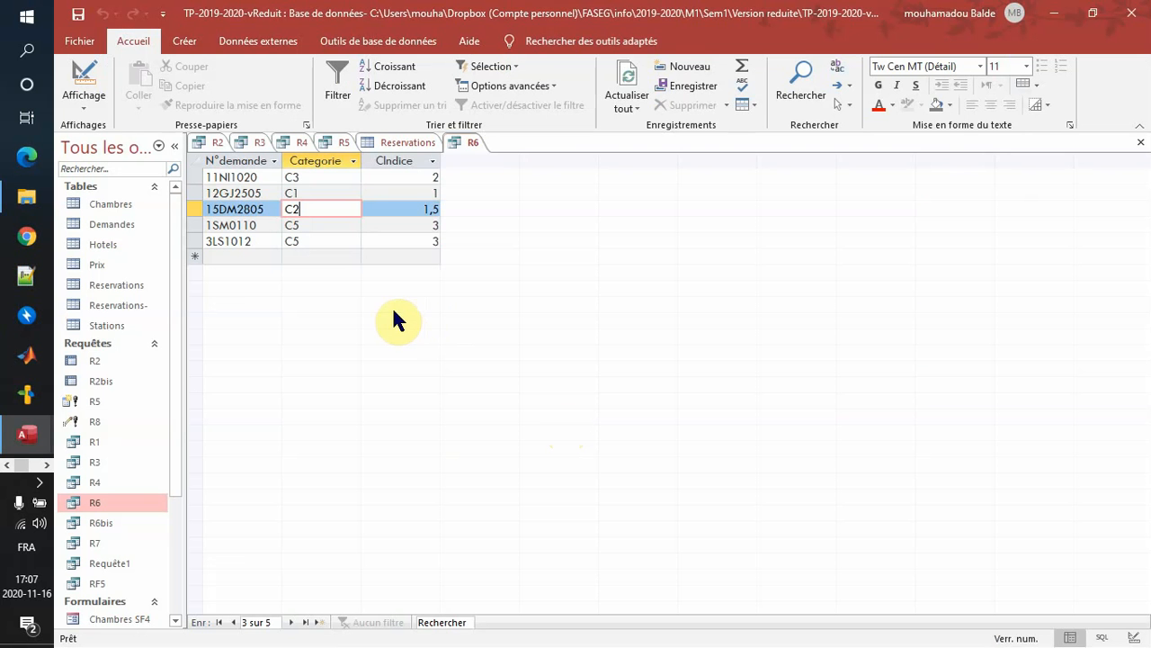
right_click(96, 542)
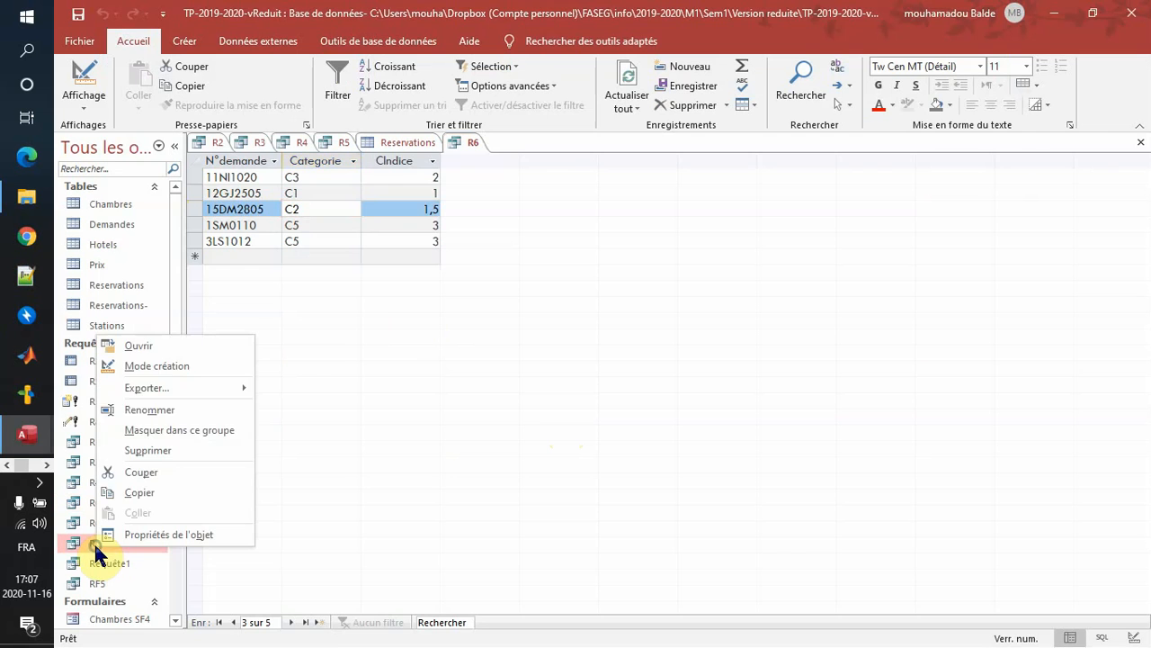
click(167, 364)
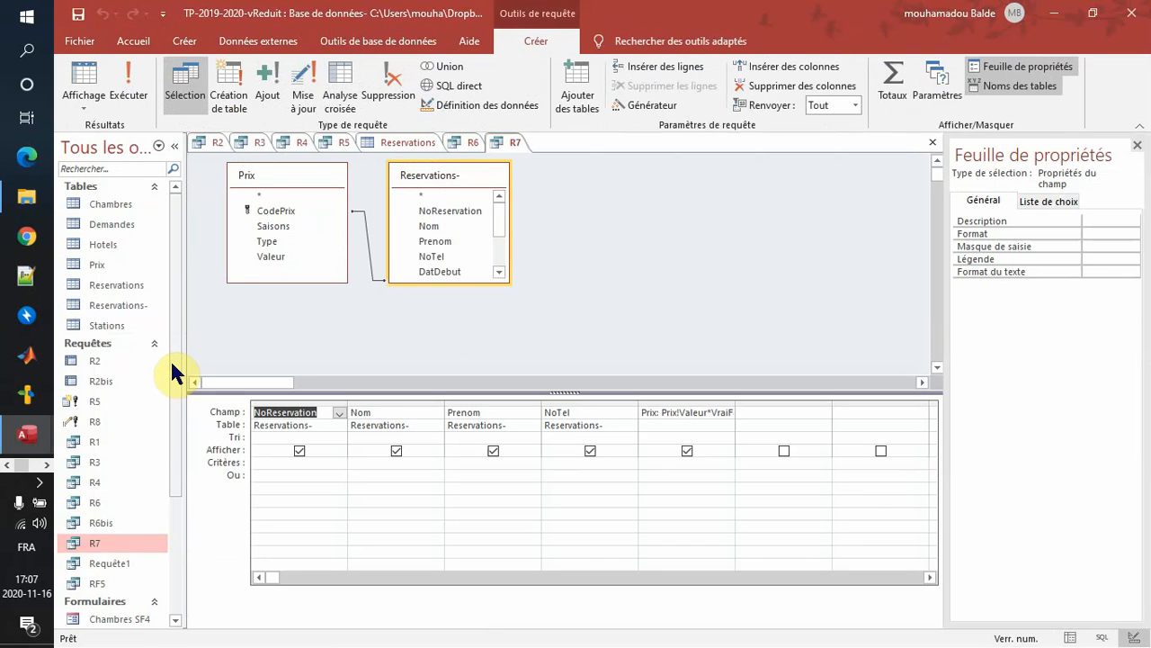
click(435, 176)
drag(441, 182, 482, 189)
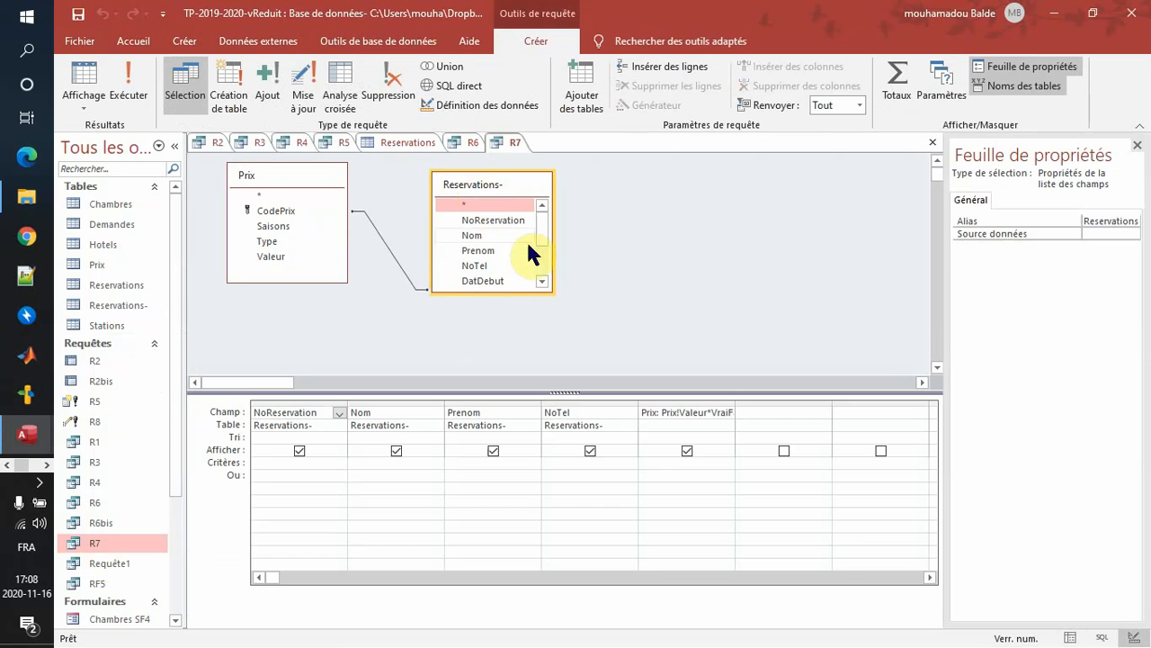
Step: Examine R7's Reservations- field list down to CodePrix and compare it with what question (7) of the assignment PDF asks for
click(542, 281)
click(543, 282)
click(543, 281)
click(543, 281)
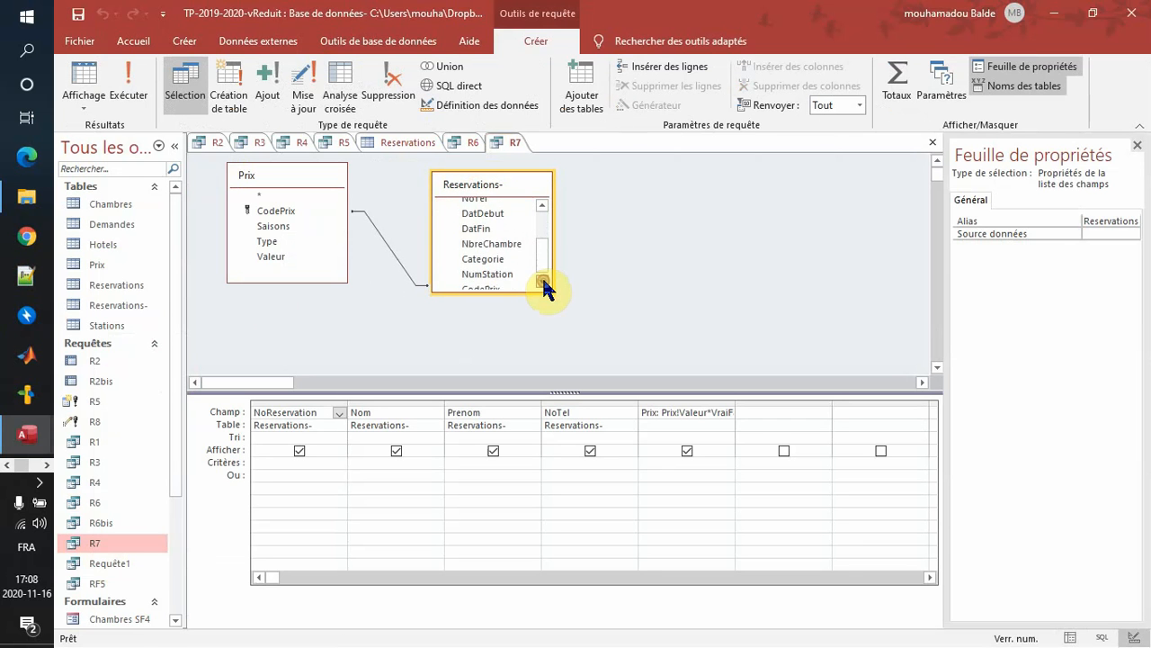
click(543, 282)
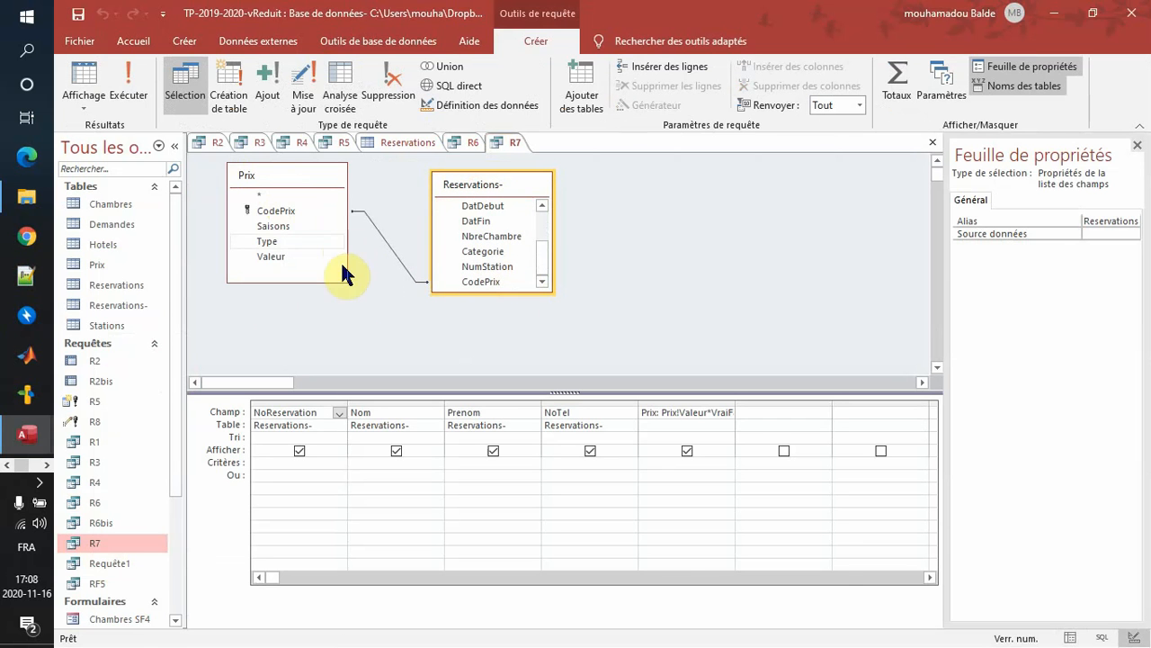
key(alt+Tab)
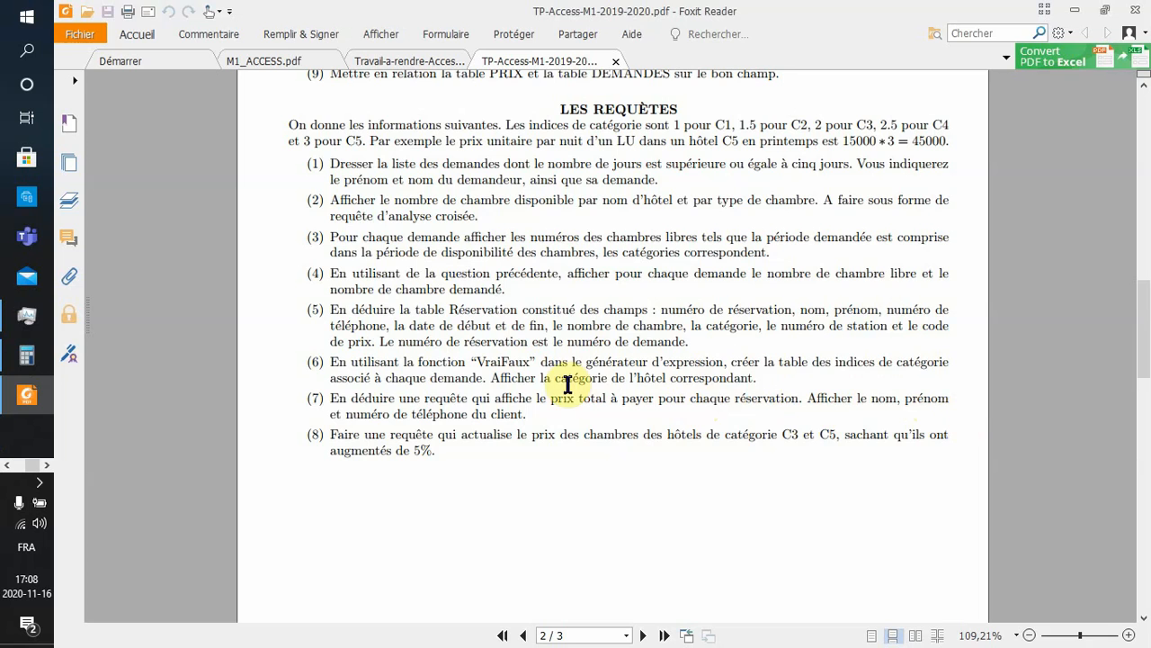
key(alt+Tab)
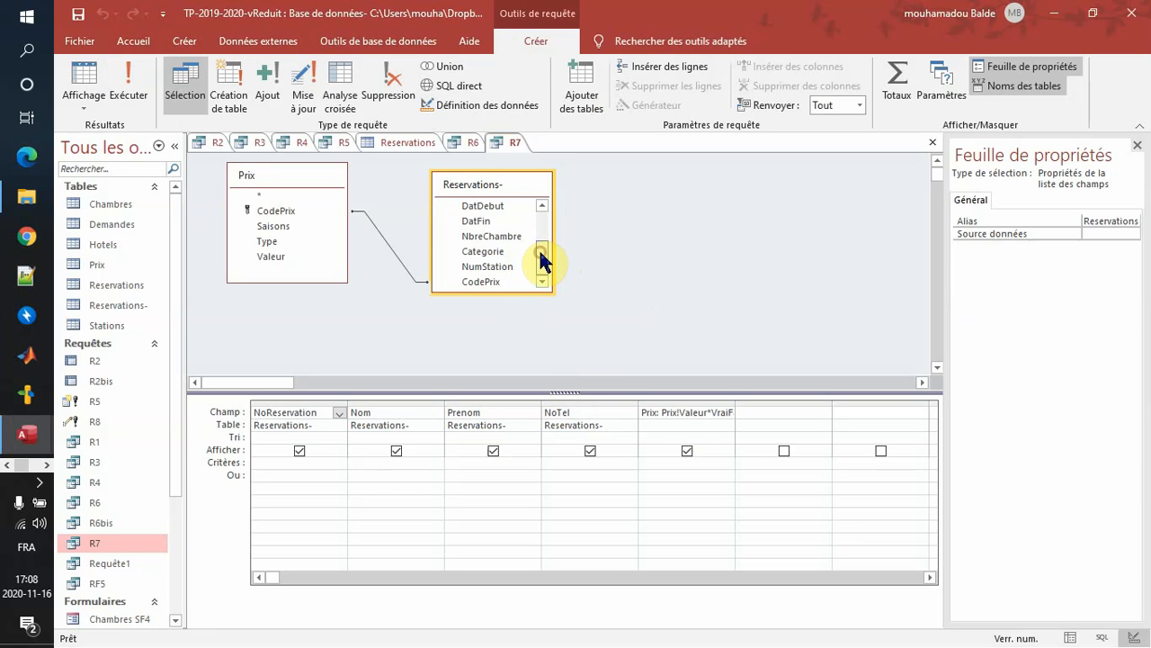
Step: Review the Reservations- field list back to its first fields and recheck the client details requested in question (7)
mouse_move(539, 258)
mouse_down()
mouse_move(547, 226)
mouse_move(547, 264)
mouse_up()
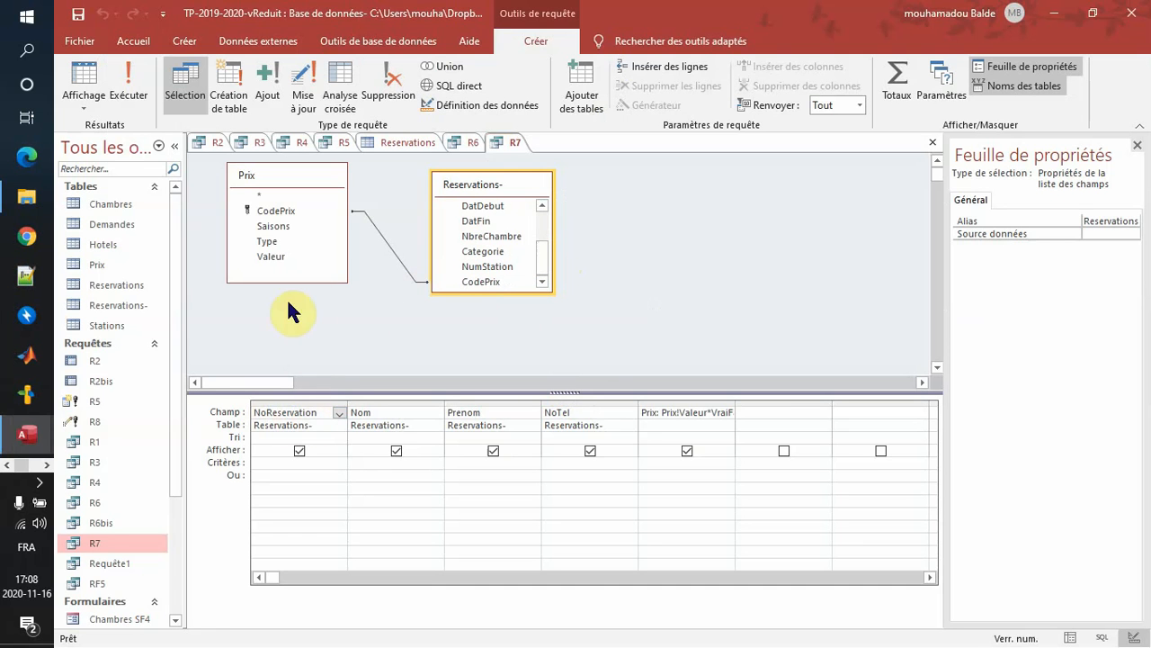
click(538, 214)
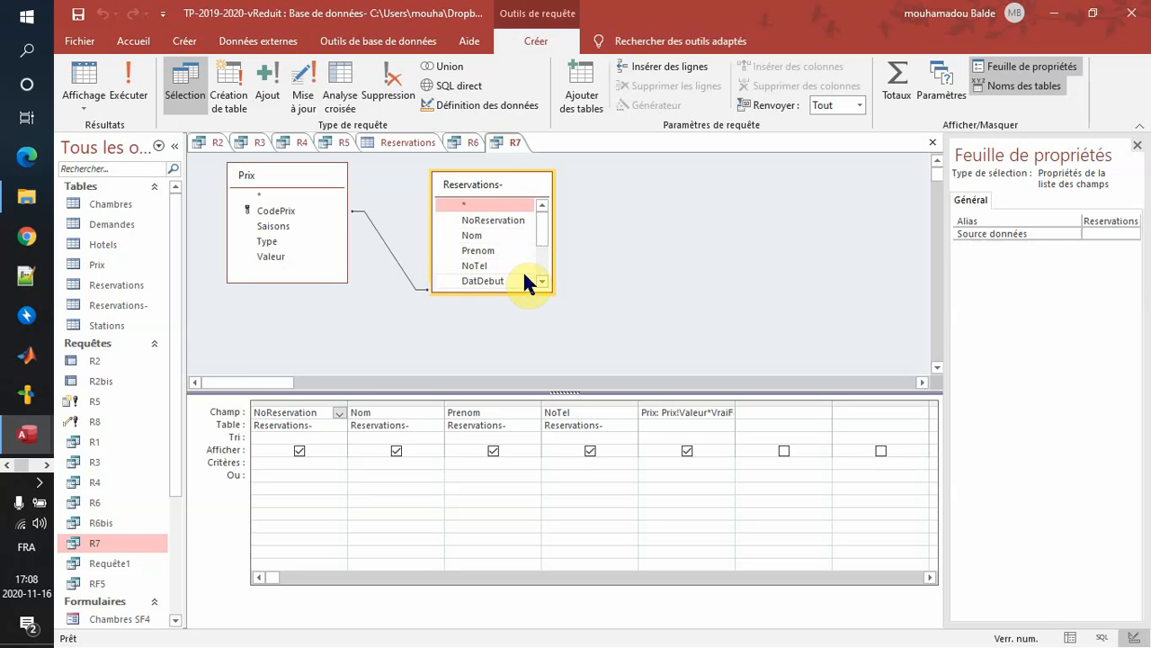
key(alt+Tab)
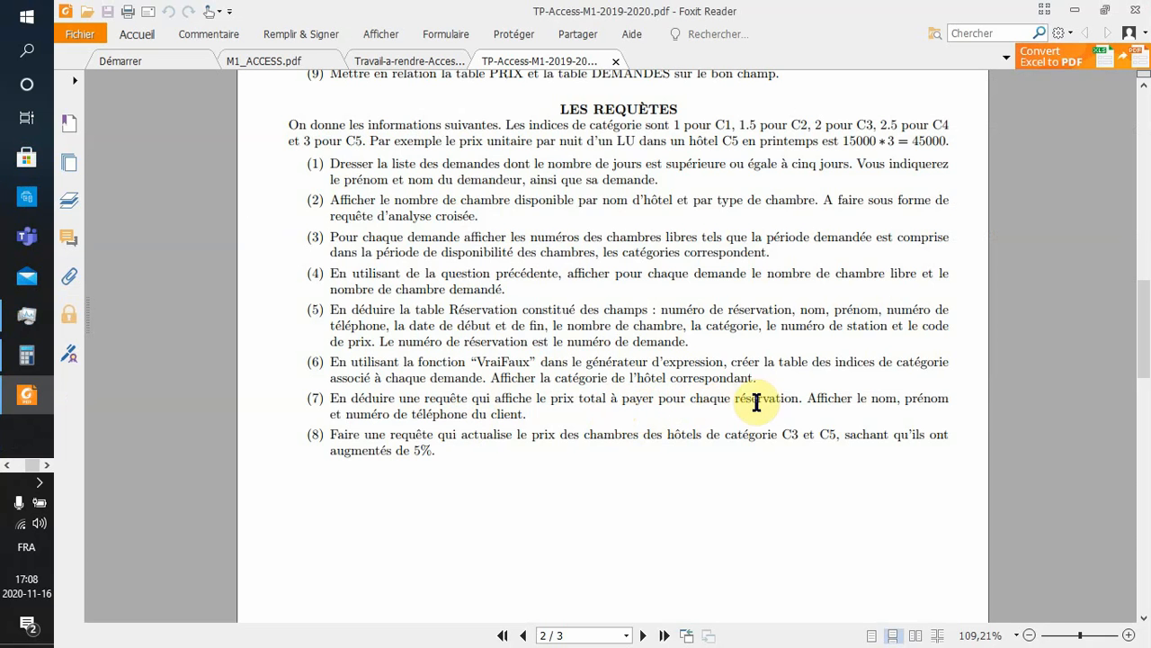
key(alt+Tab)
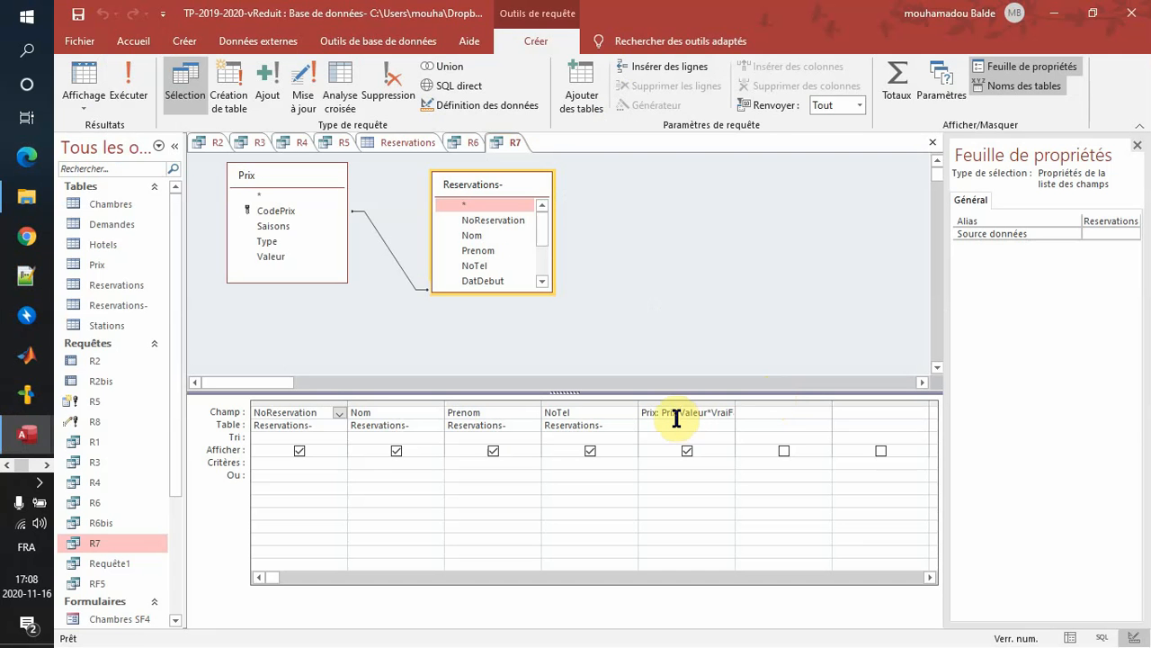
Step: Inspect R7's calculated Prix field alongside the Prix table's Valeur field, and open its full formula in the expression builder
click(657, 412)
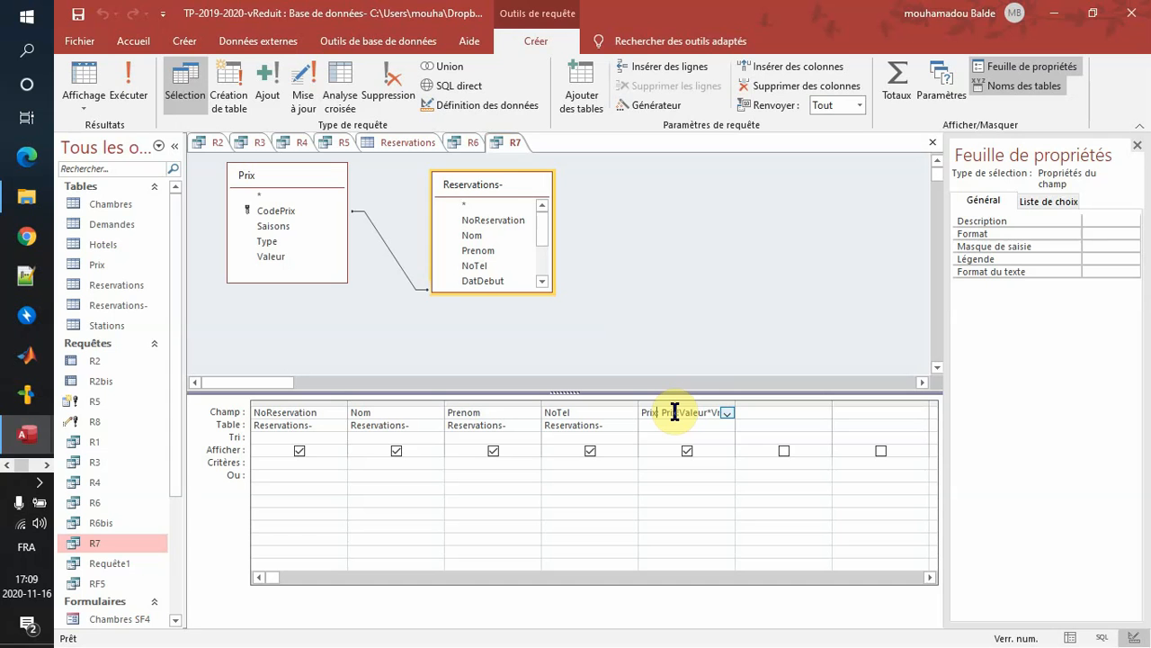
text(:)
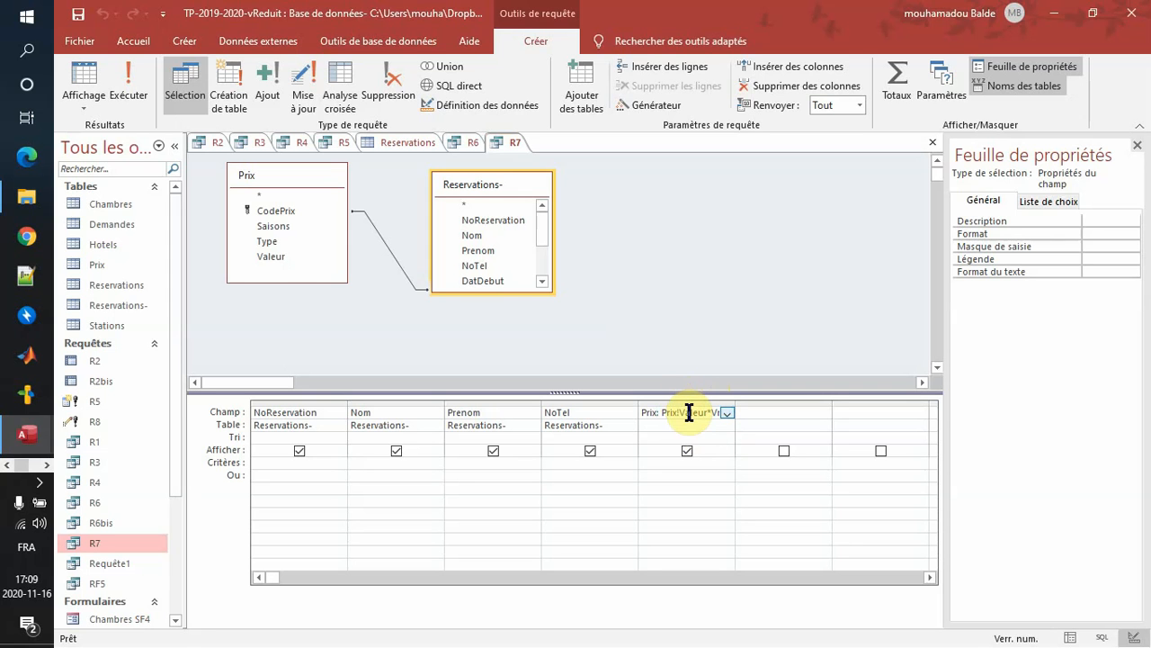
click(273, 258)
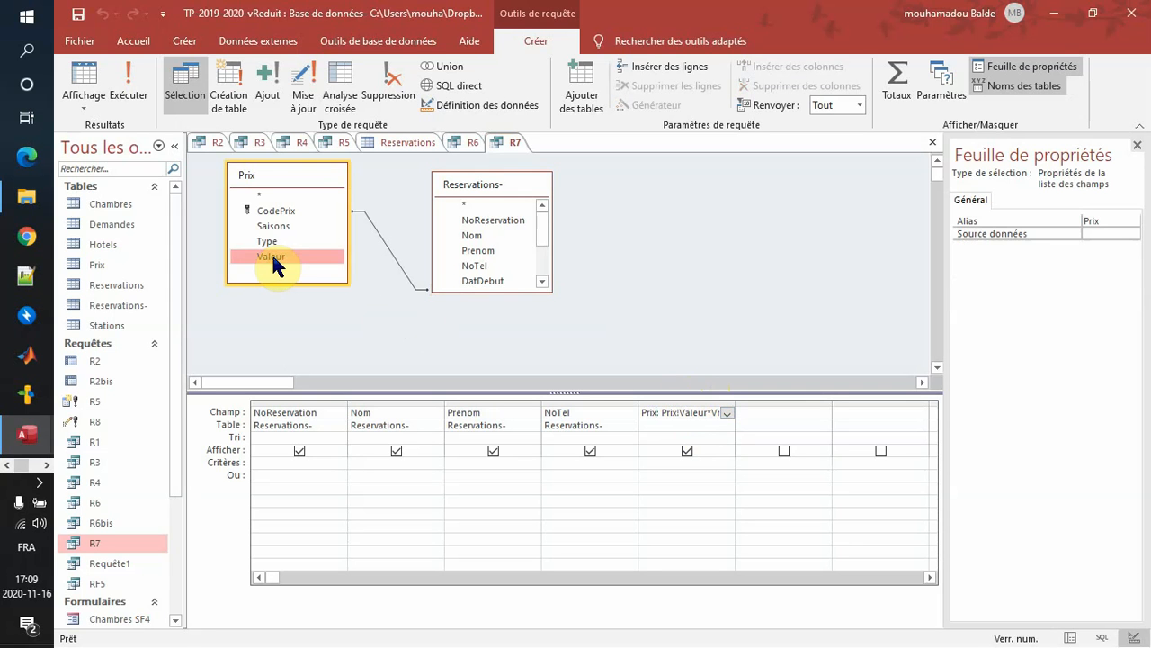
click(708, 414)
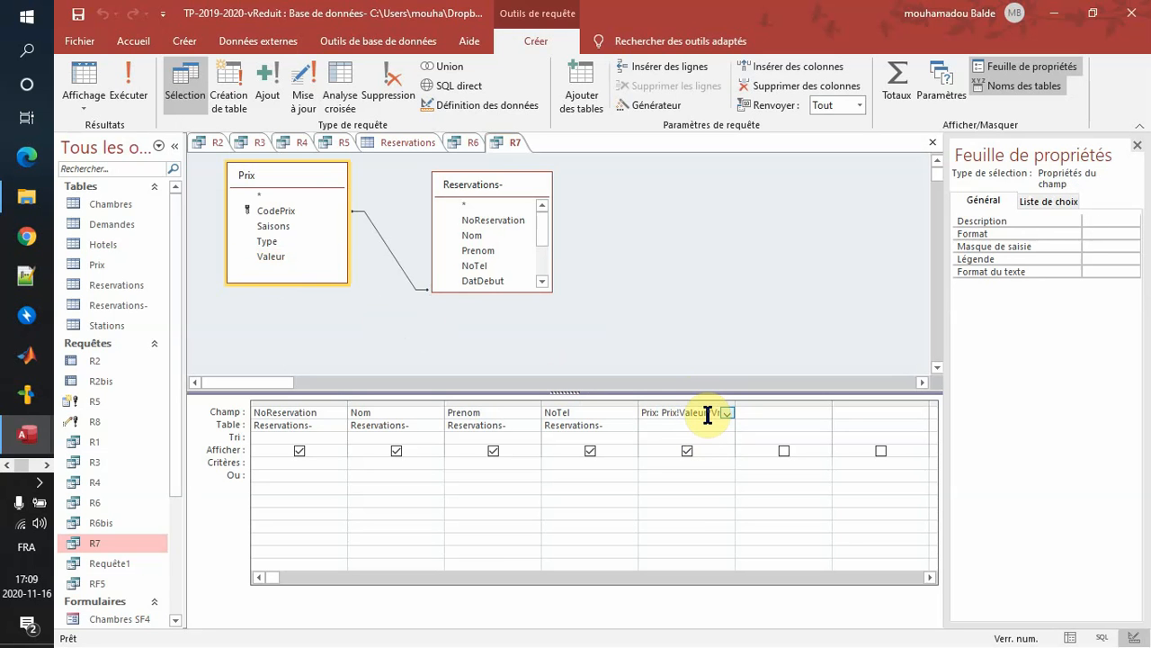
click(649, 108)
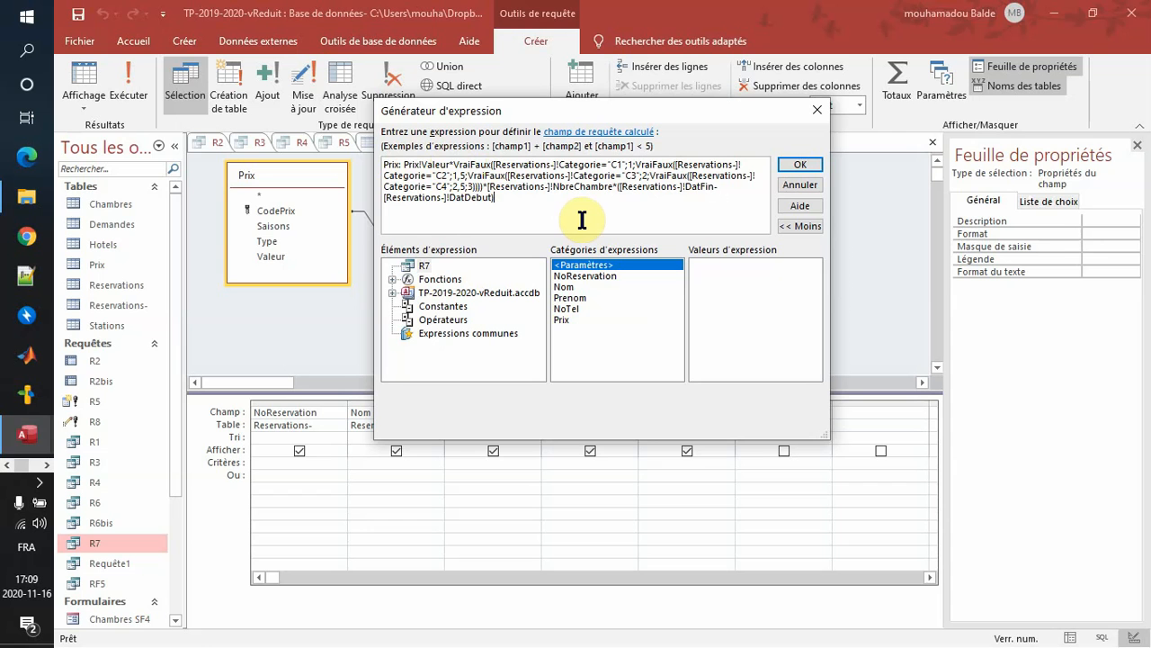
Step: Switch to the assignment PDF and find the page 1 description of the unit price per night and category for PRIX
key(alt+Tab)
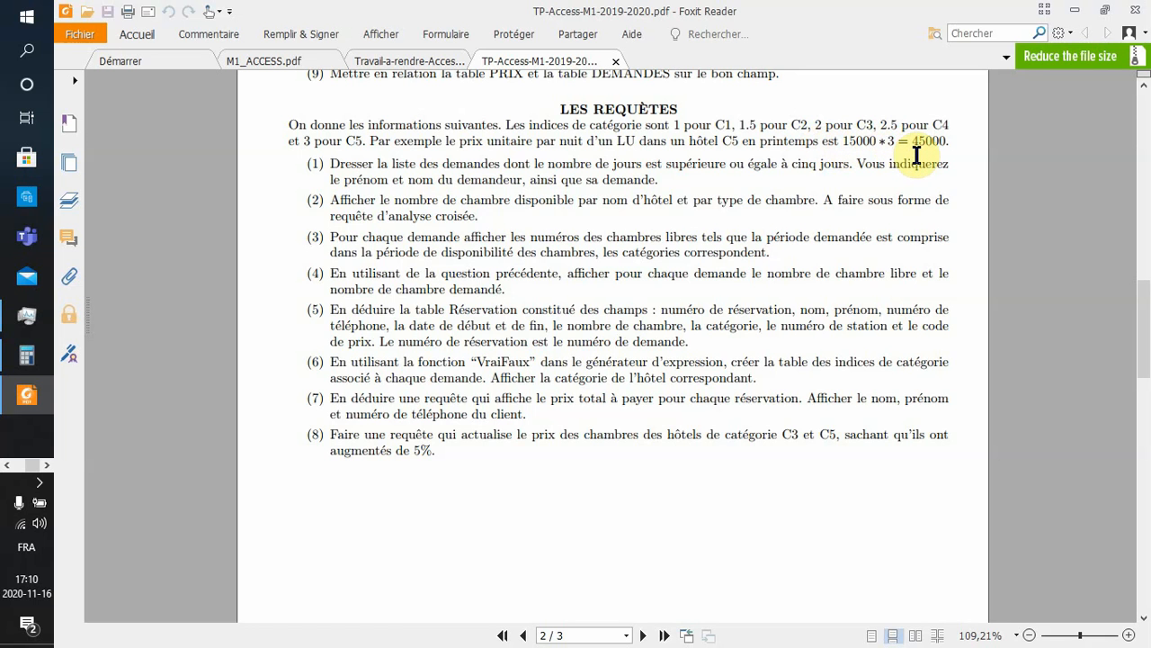
scroll(917, 158, up, 3)
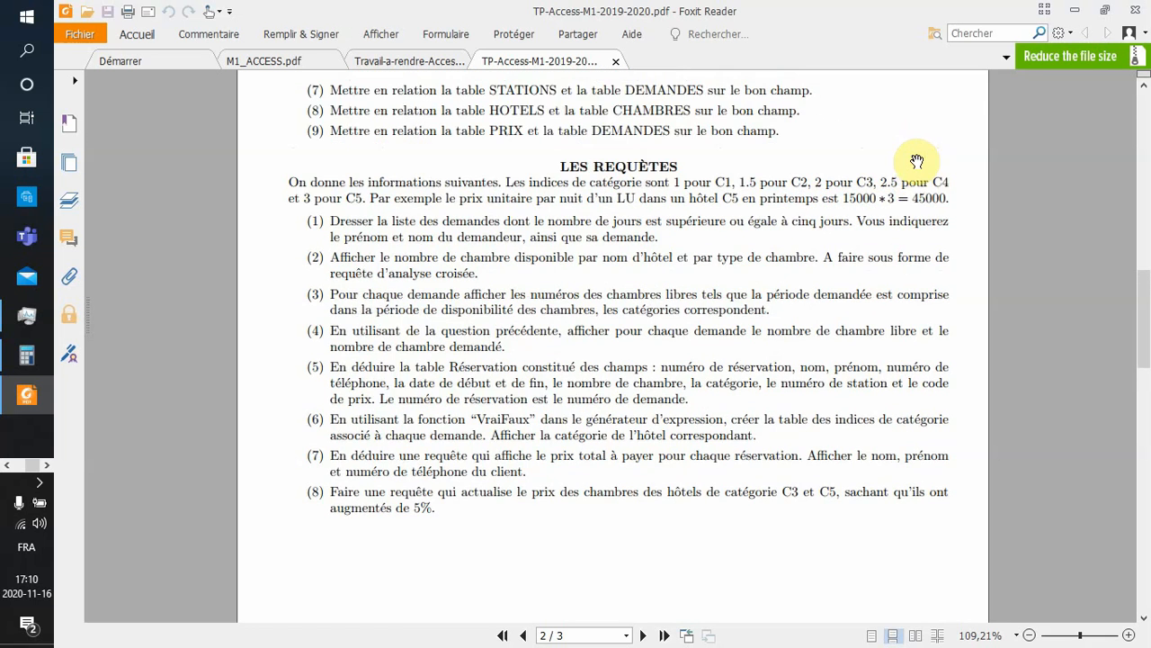
scroll(917, 161, up, 11)
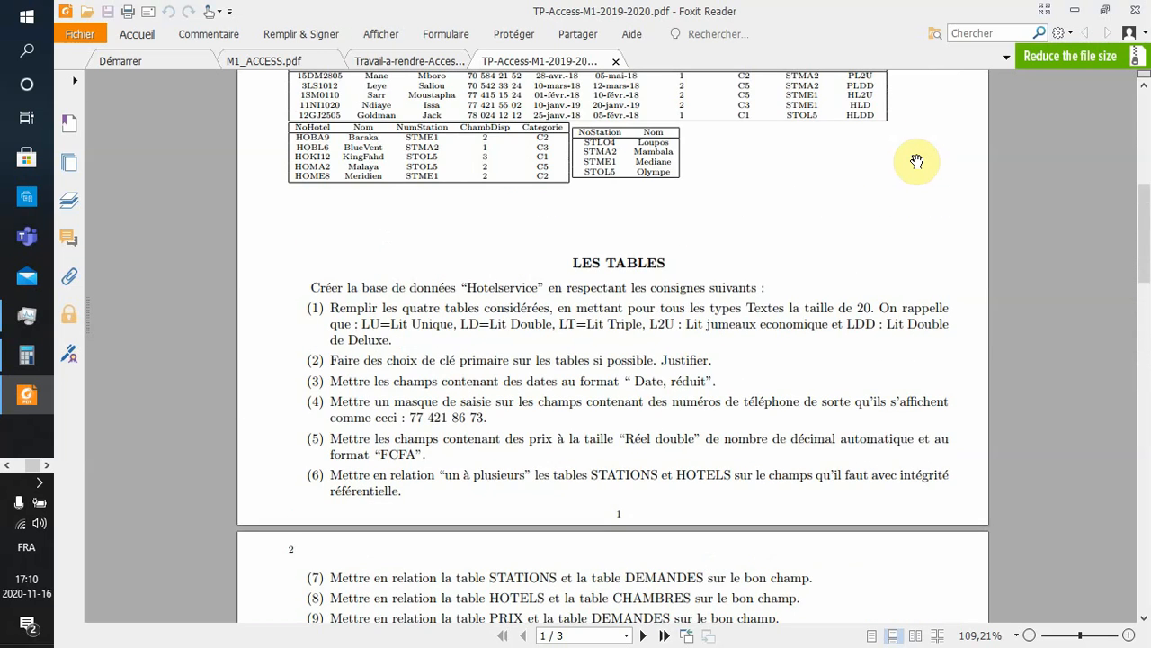
scroll(917, 161, up, 7)
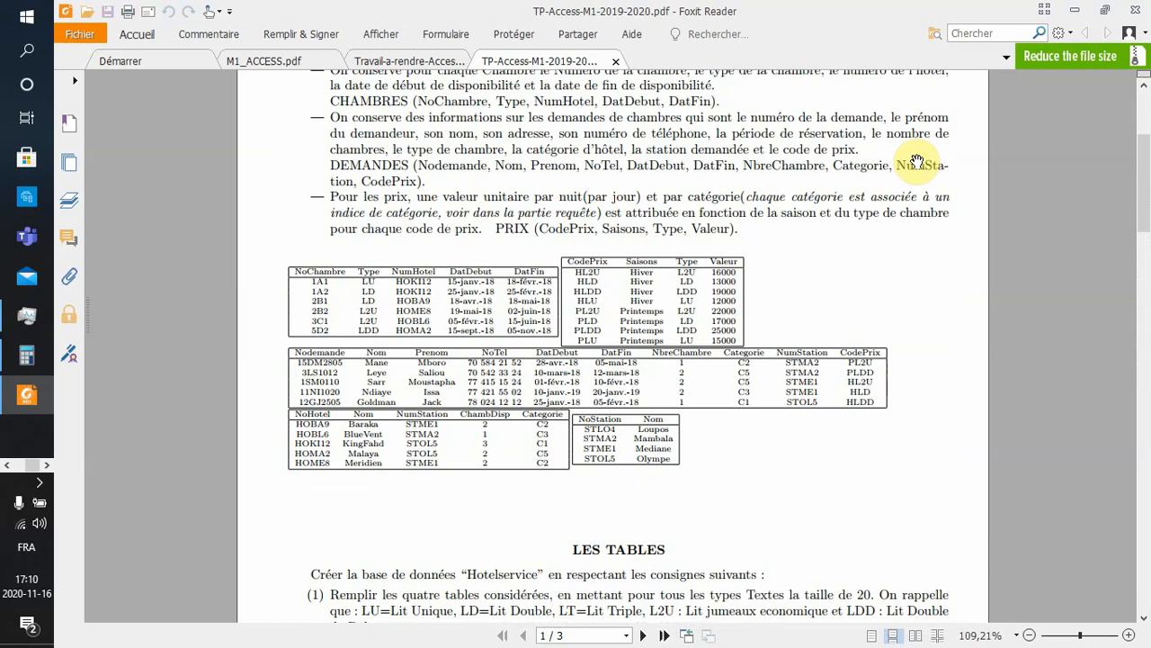
scroll(917, 161, up, 3)
scroll(917, 161, up, 2)
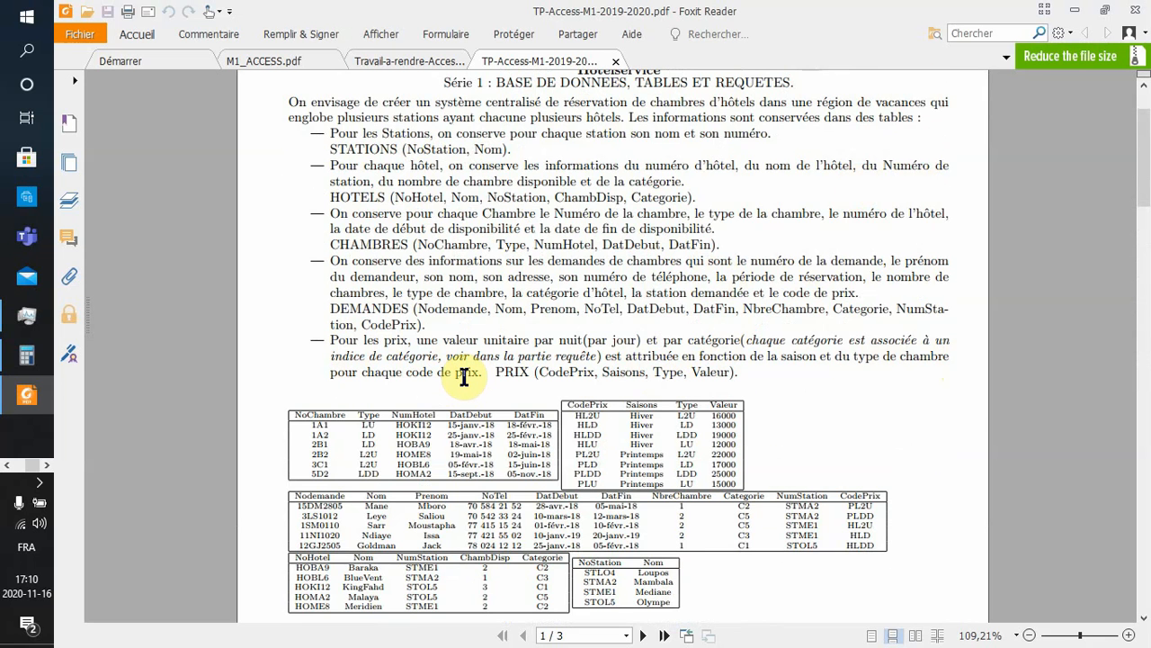
Step: Read through the PDF from the sample tables to the category indices and the C5 price example under LES REQUÊTES
scroll(464, 376, down, 3)
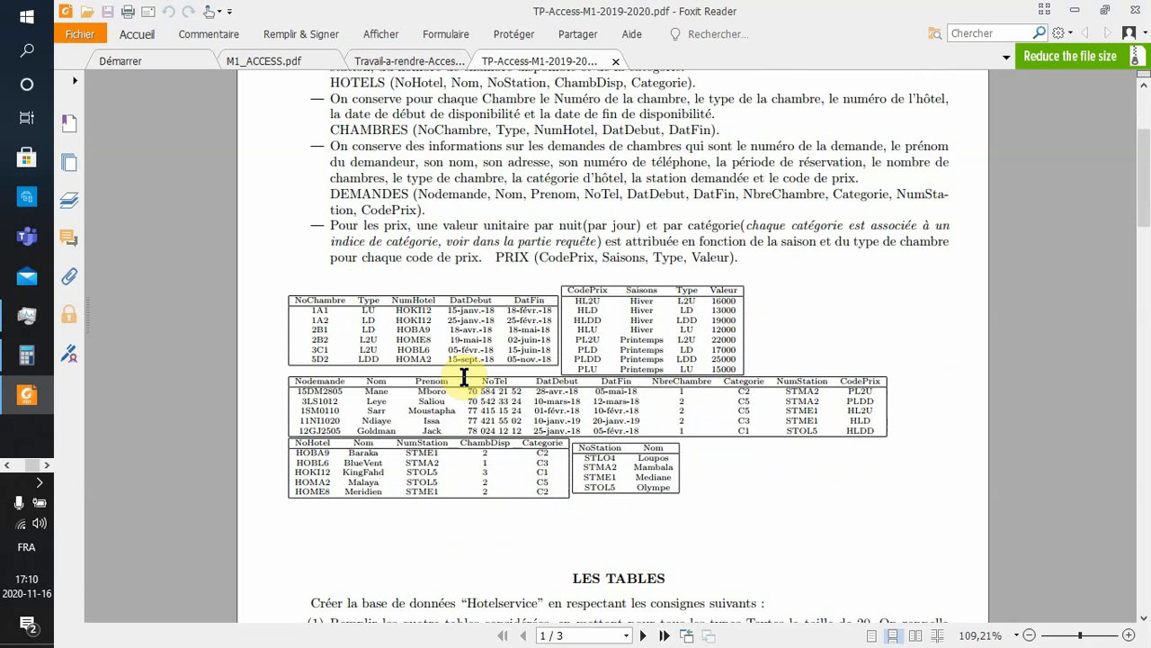
scroll(464, 376, down, 5)
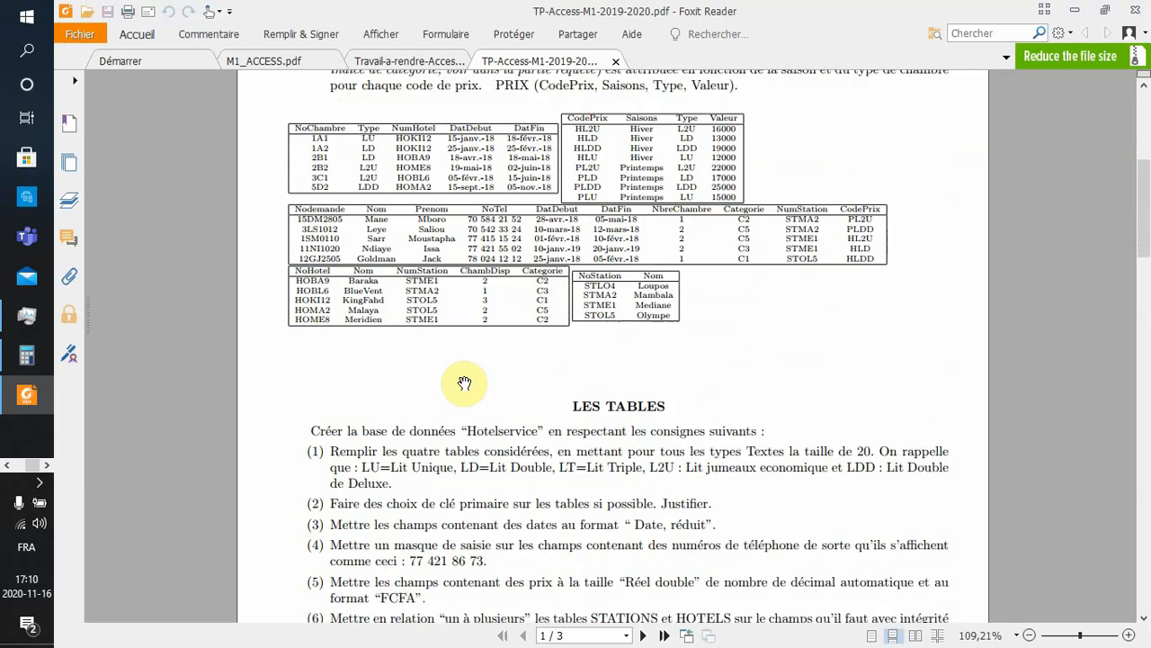
scroll(464, 379, down, 2)
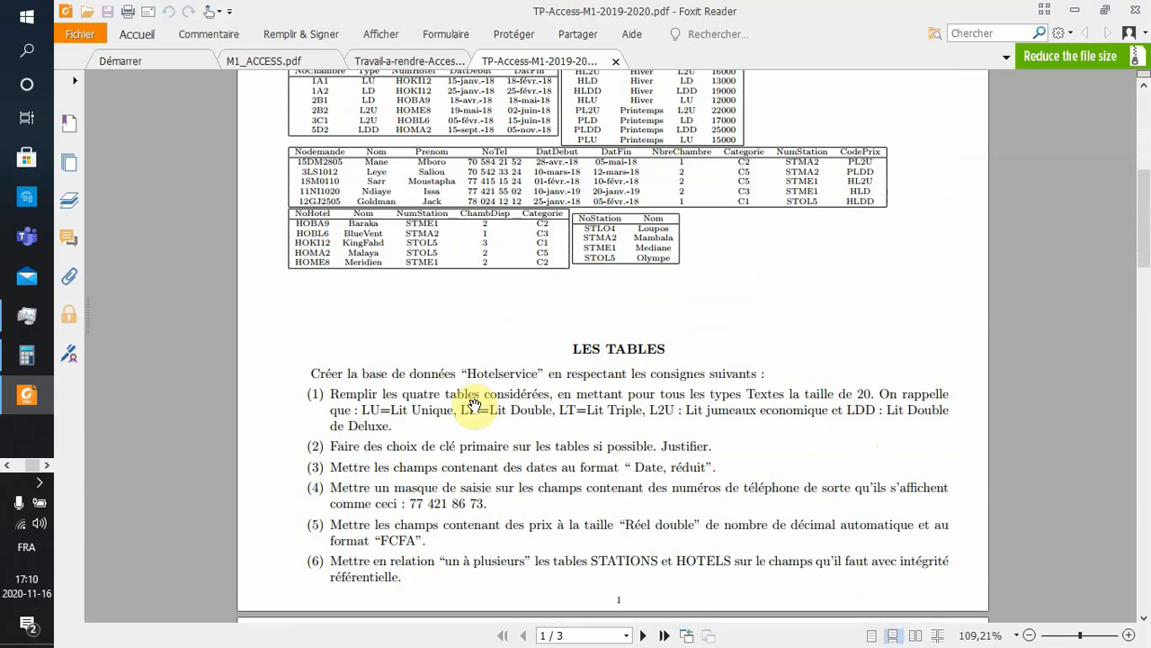
scroll(455, 431, down, 1)
scroll(455, 432, down, 1)
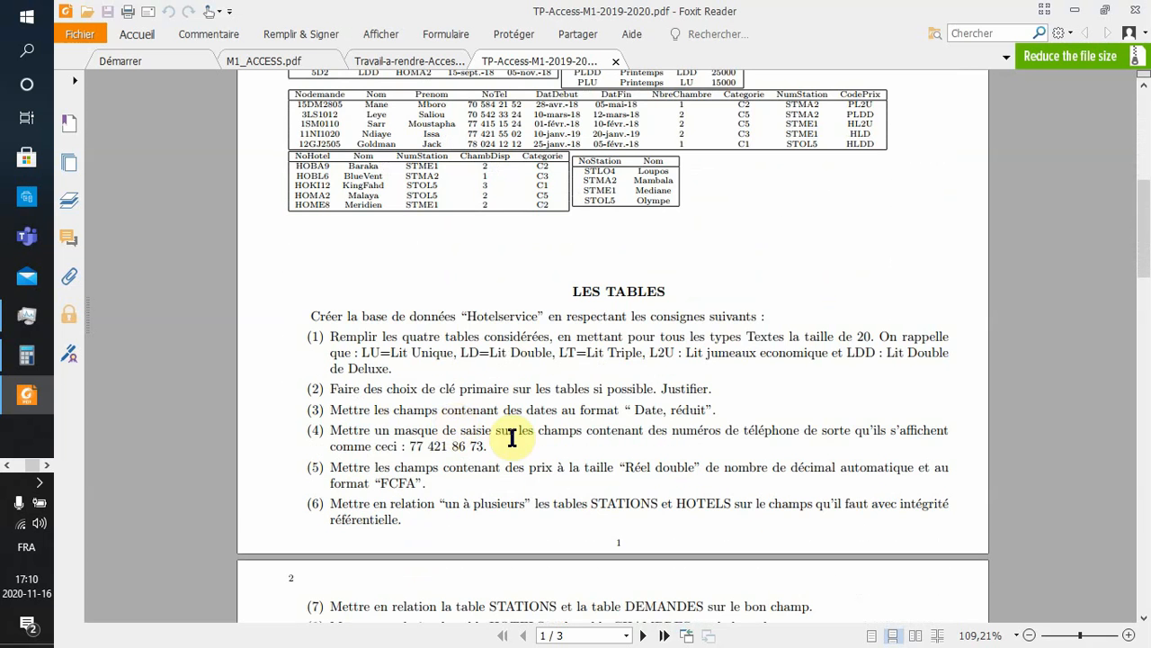
scroll(386, 444, down, 8)
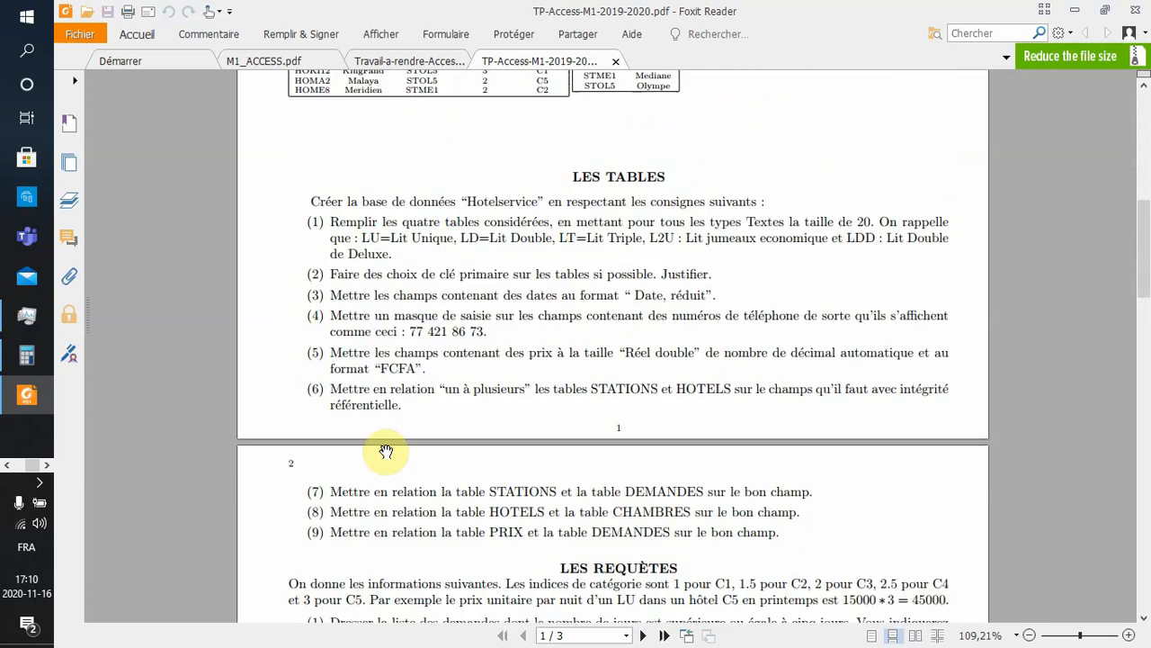
scroll(386, 450, down, 3)
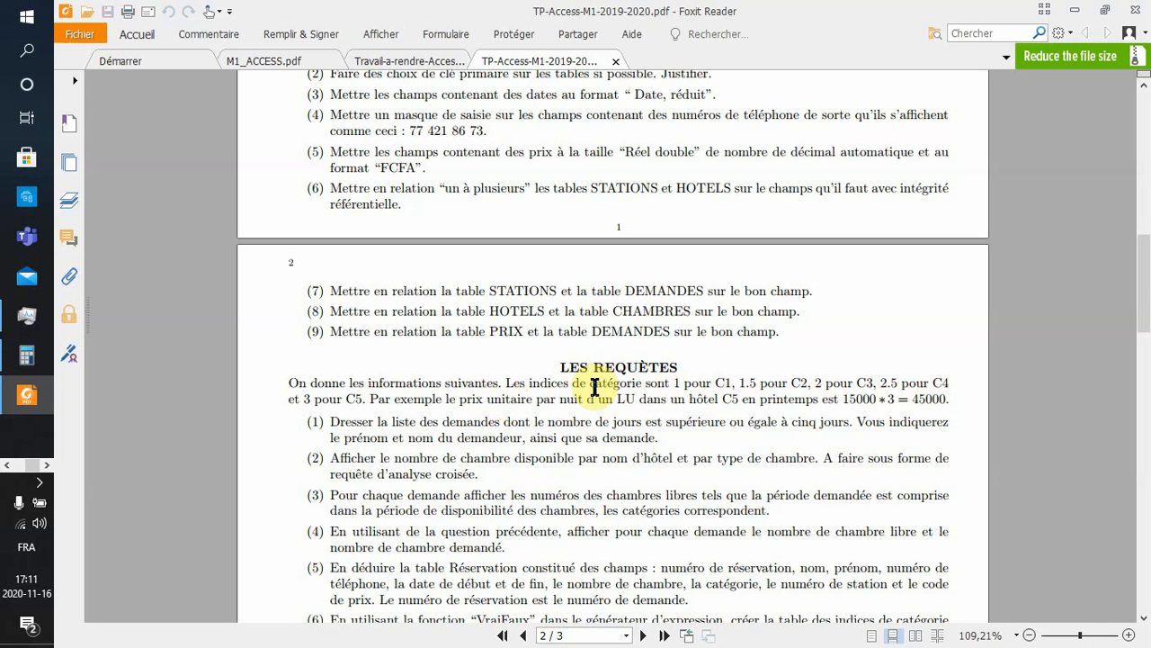
scroll(594, 387, down, 1)
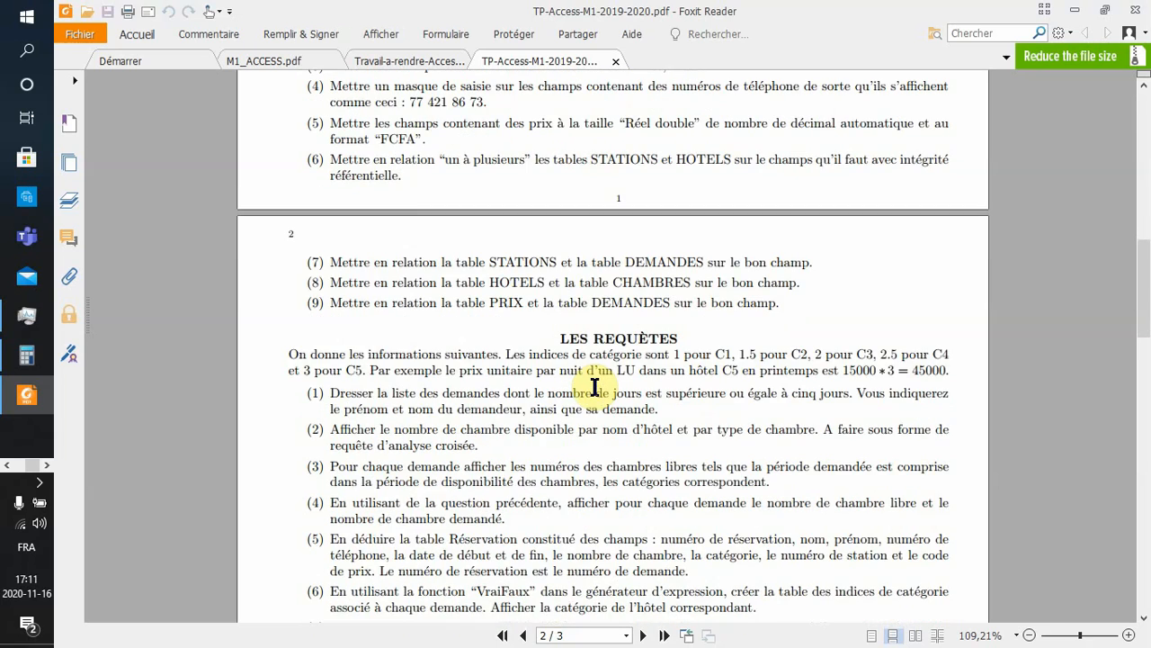
Step: Glance back at R7's formula and examine the PDF's PRIX values together with the DEMANDES dates, room counts and categories
key(alt+Tab)
key(alt+Tab)
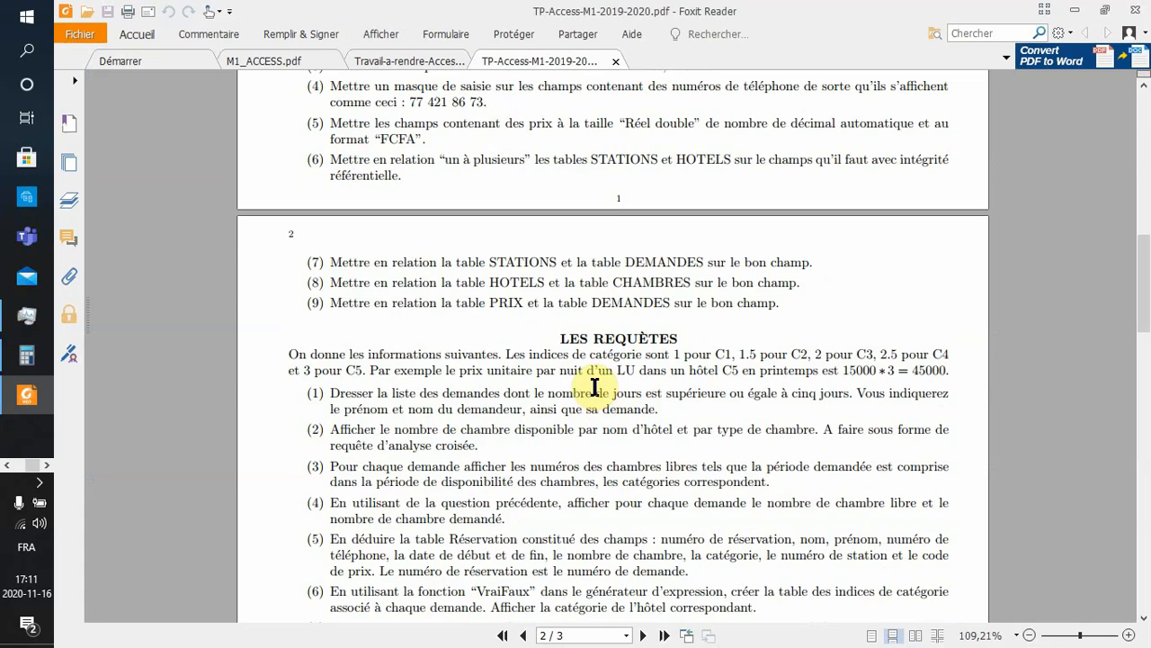
scroll(595, 391, up, 10)
scroll(595, 393, up, 10)
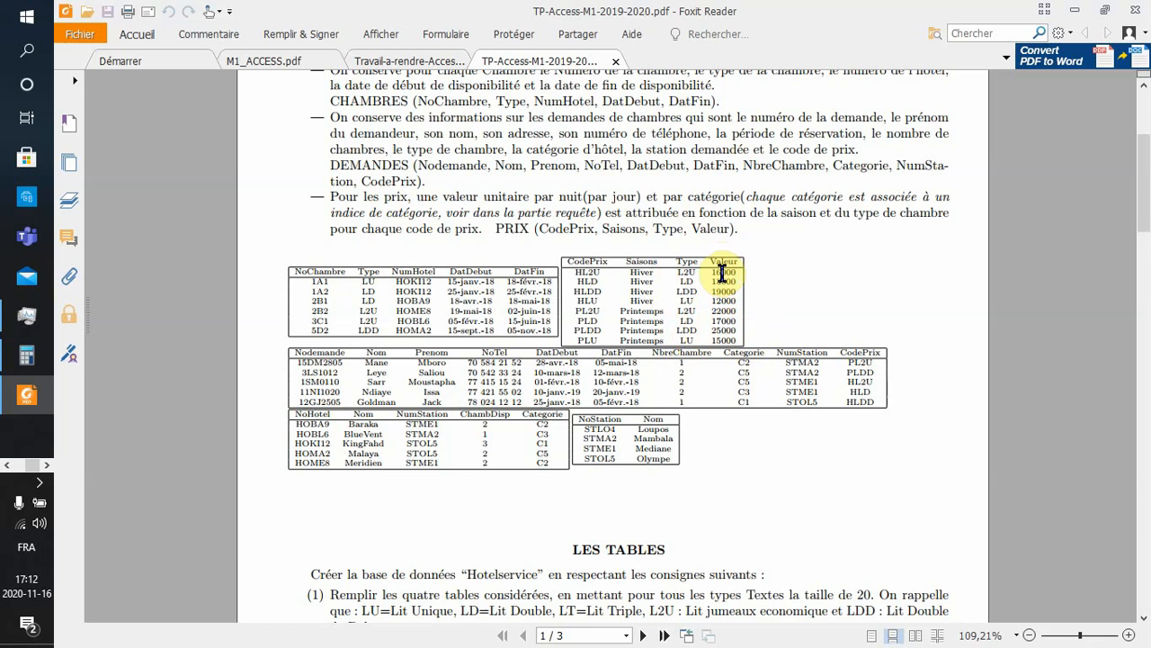
scroll(722, 273, down, 1)
scroll(722, 273, down, 1)
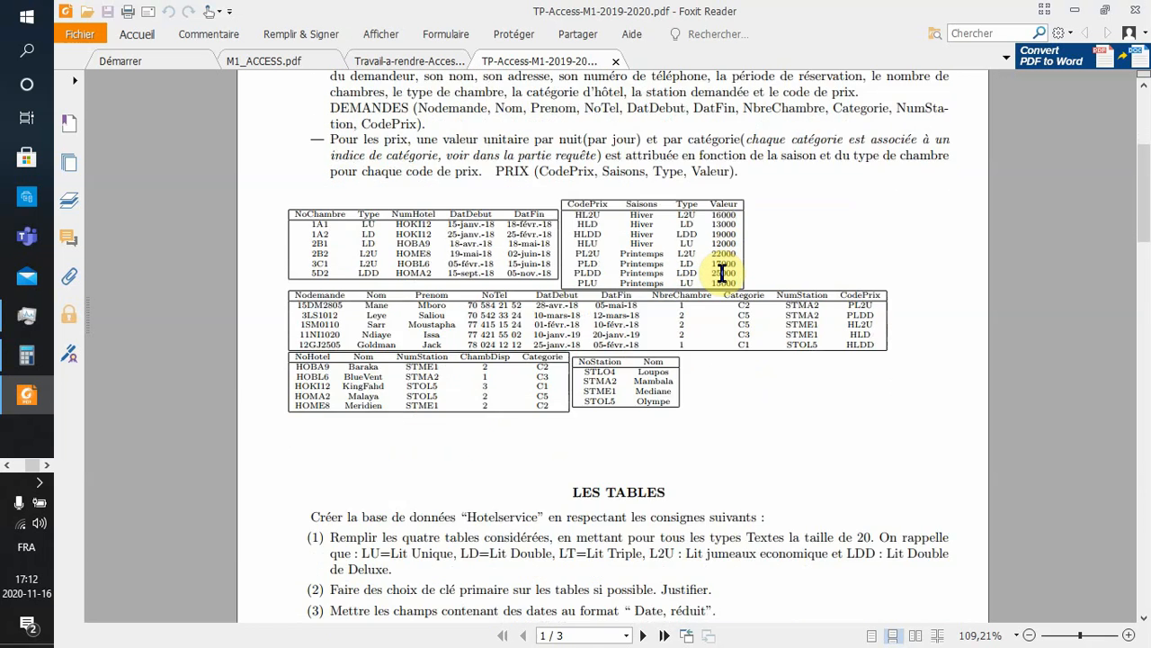
scroll(722, 272, down, 1)
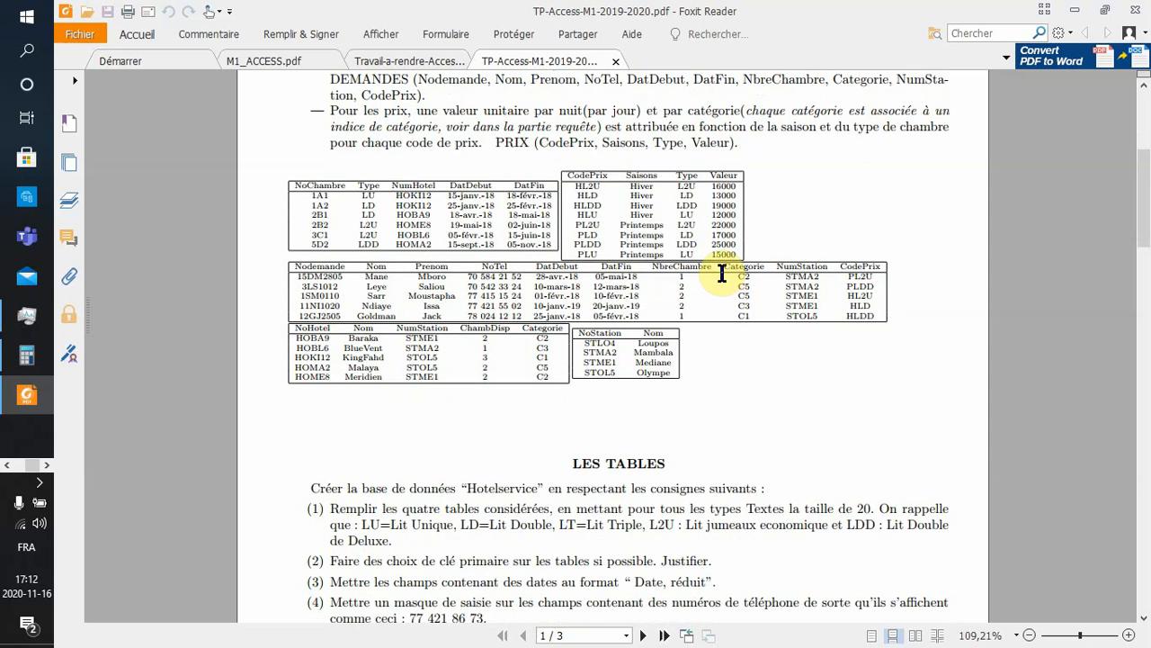
Step: Read on in the PDF from the sample tables to the LES TABLES instructions, and return to R7's expression in Access
scroll(722, 273, down, 1)
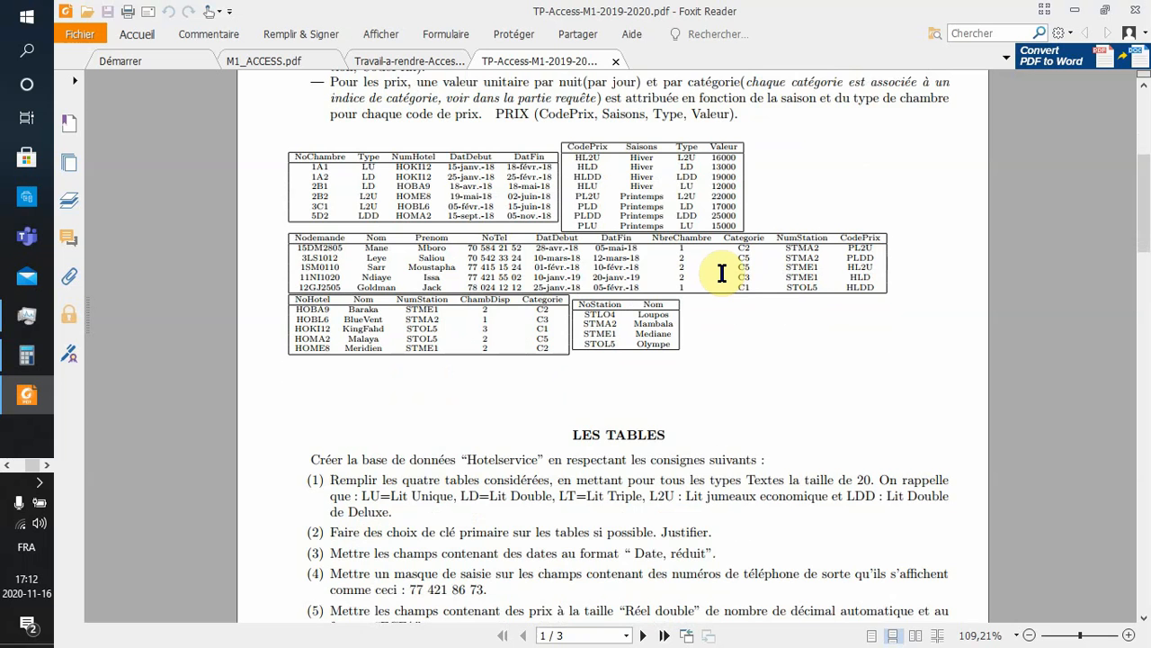
scroll(722, 272, down, 1)
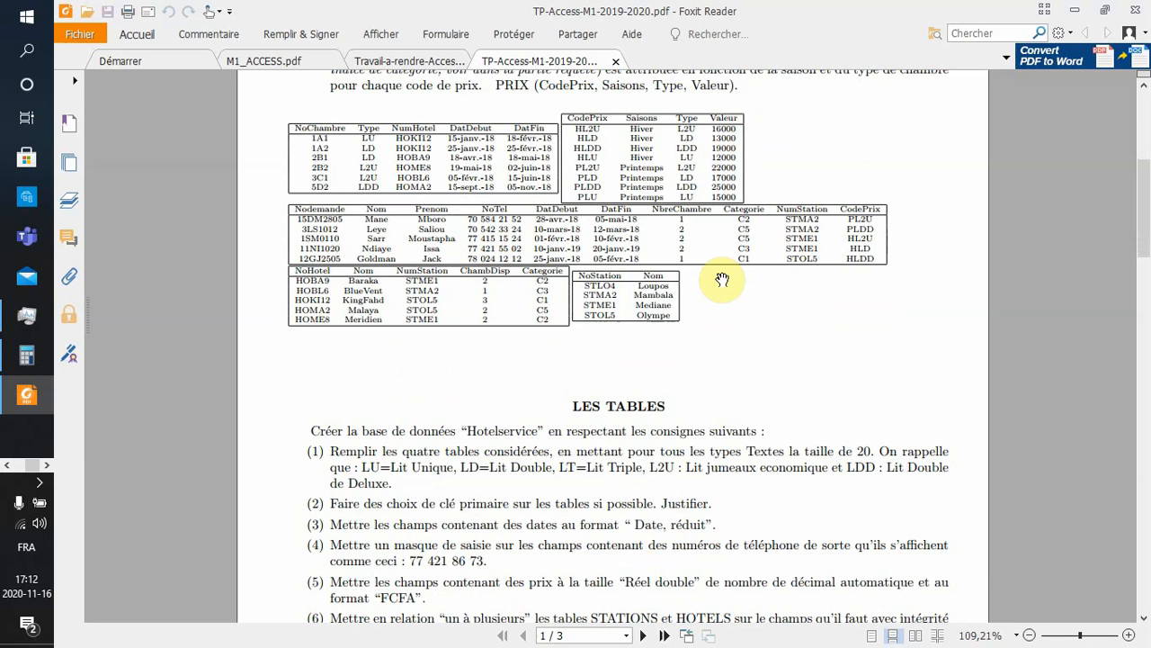
scroll(722, 280, down, 3)
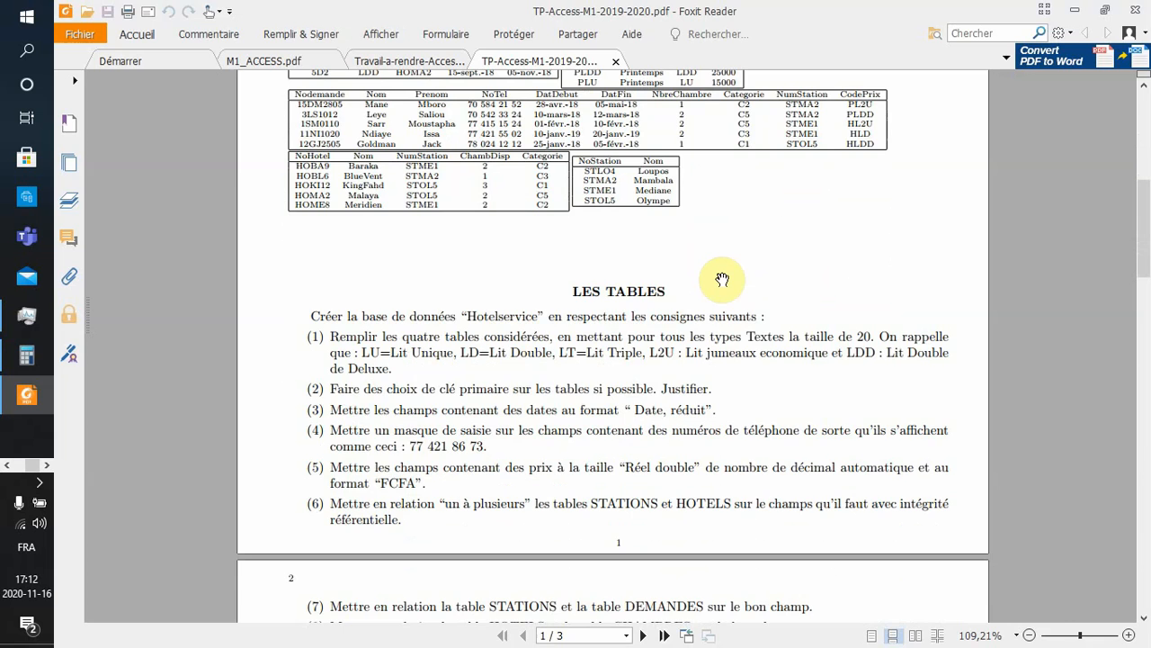
key(alt+Tab)
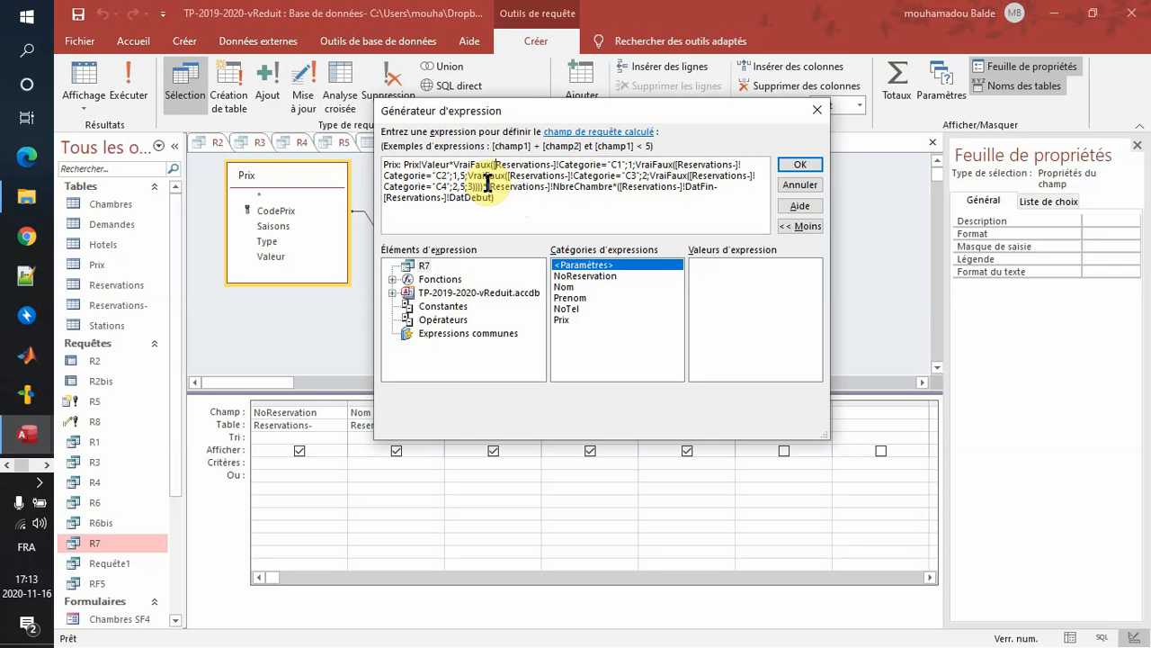
Step: Check the closing parentheses and the NbreChambre and DatFin-DatDebut factors in R7's Prix formula, and accept the expression
text(*)
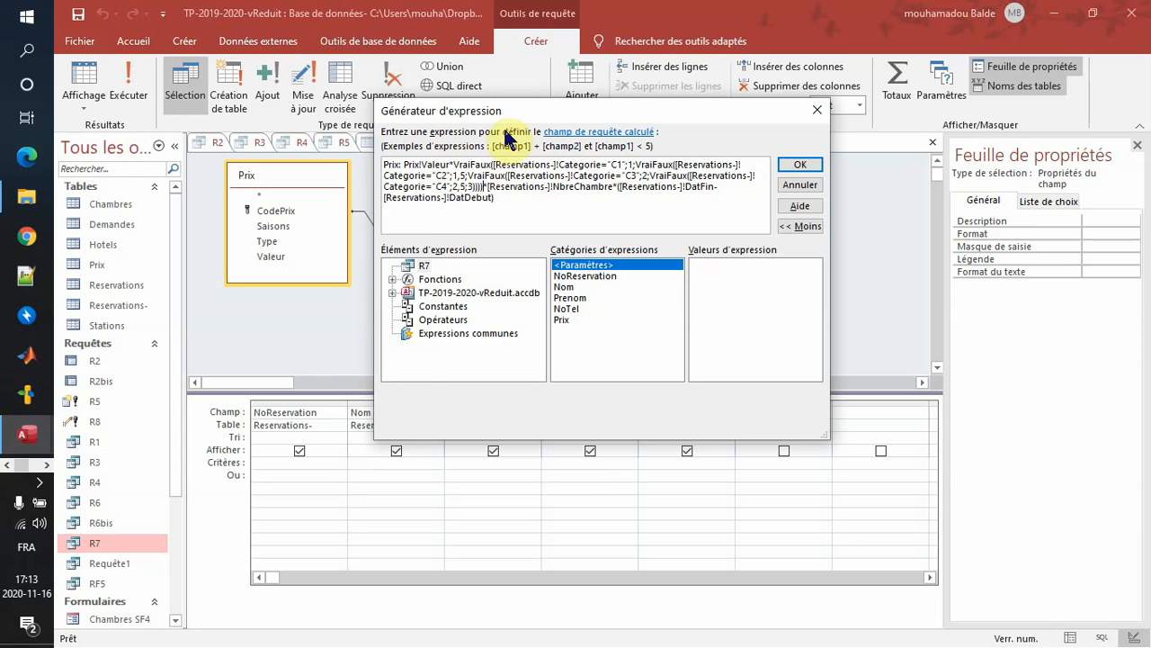
drag(659, 148, 572, 111)
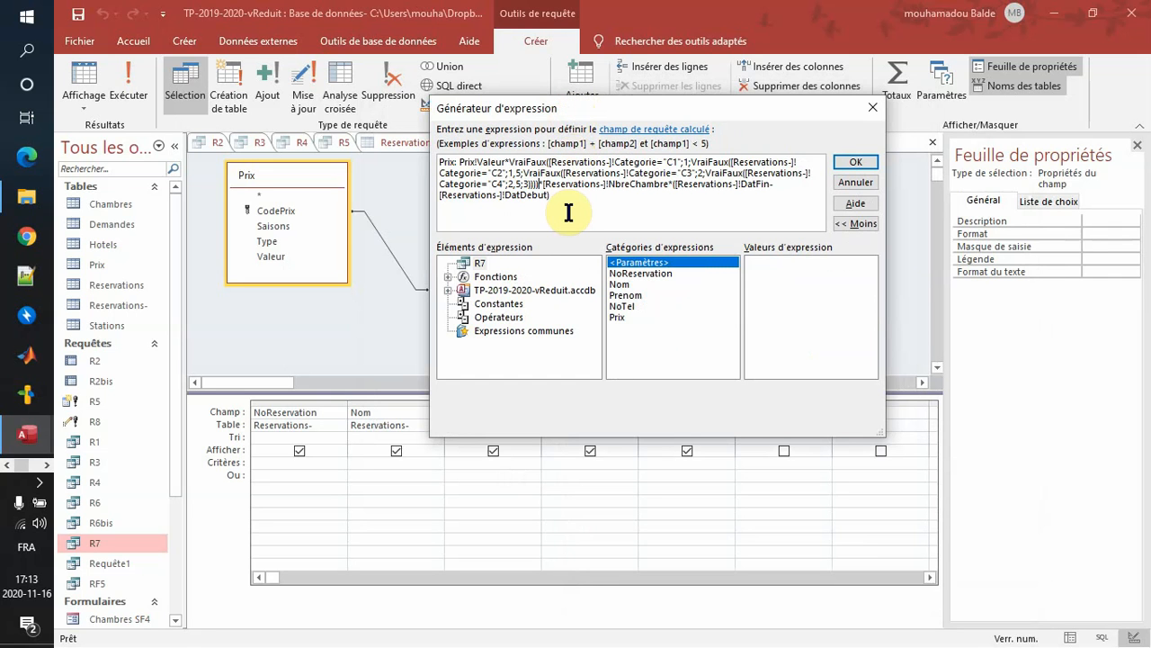
click(540, 184)
text())
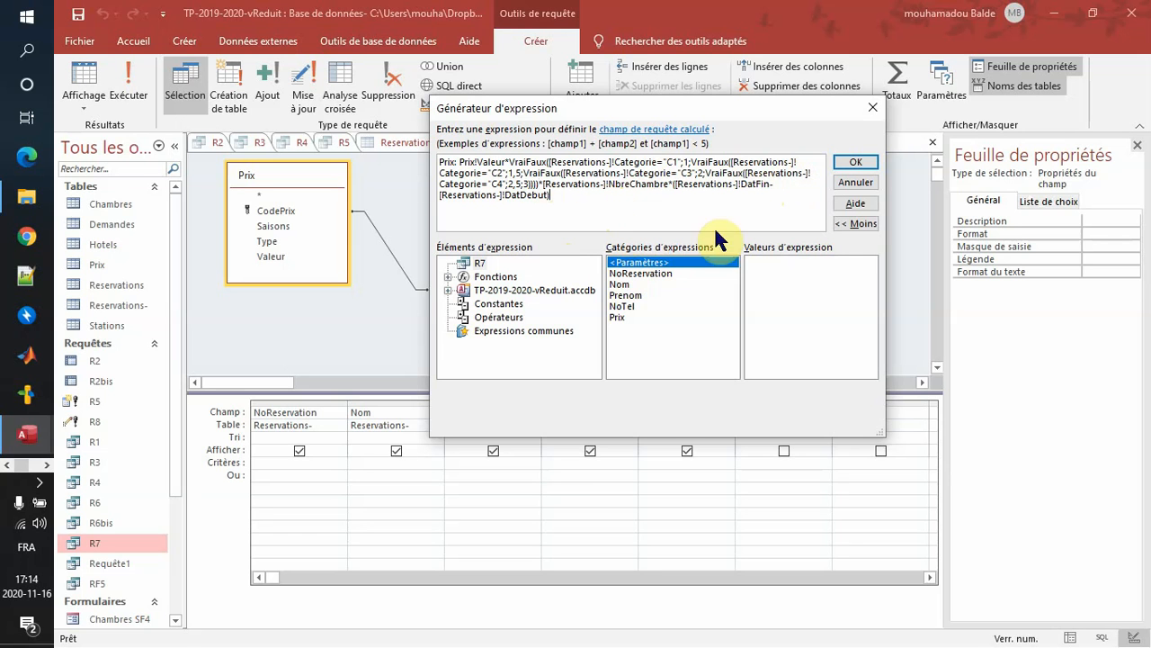
click(856, 163)
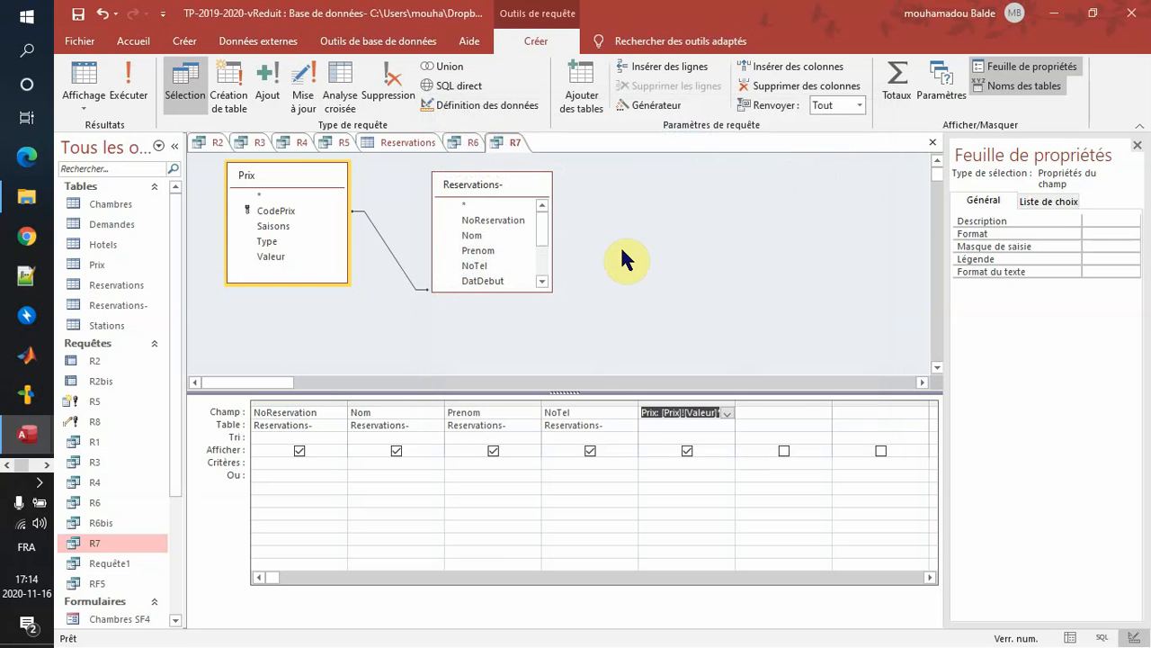
Step: Run R7 to check the calculated Prix, and return to its design with the Reservations- table moved slightly lower
click(139, 99)
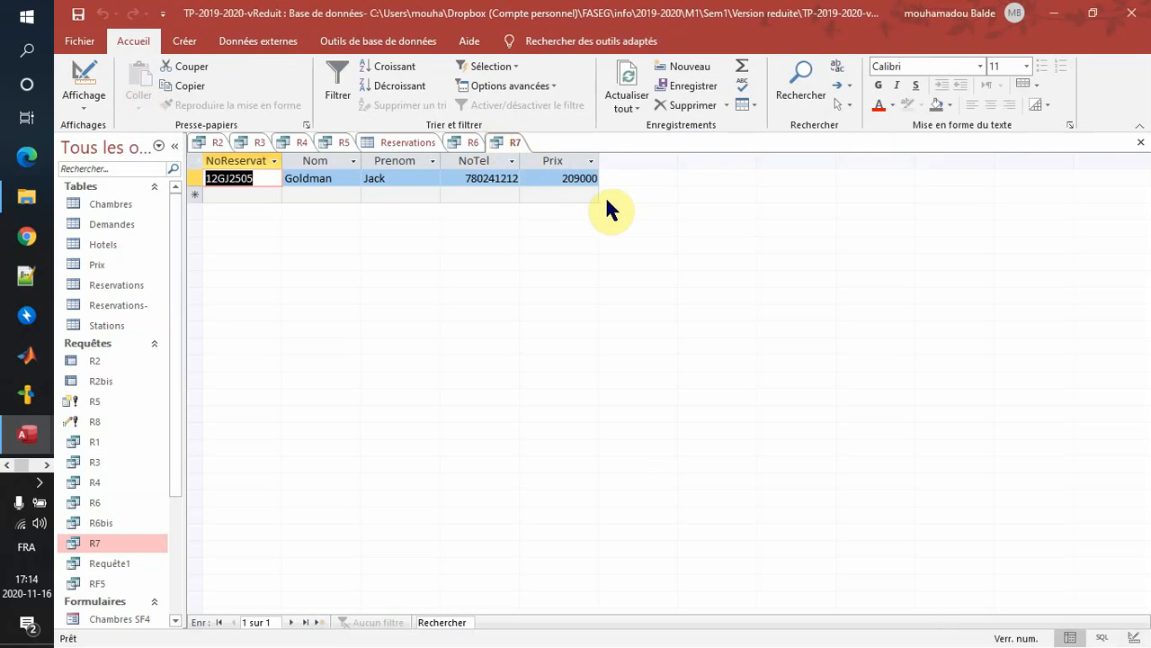
double_click(217, 179)
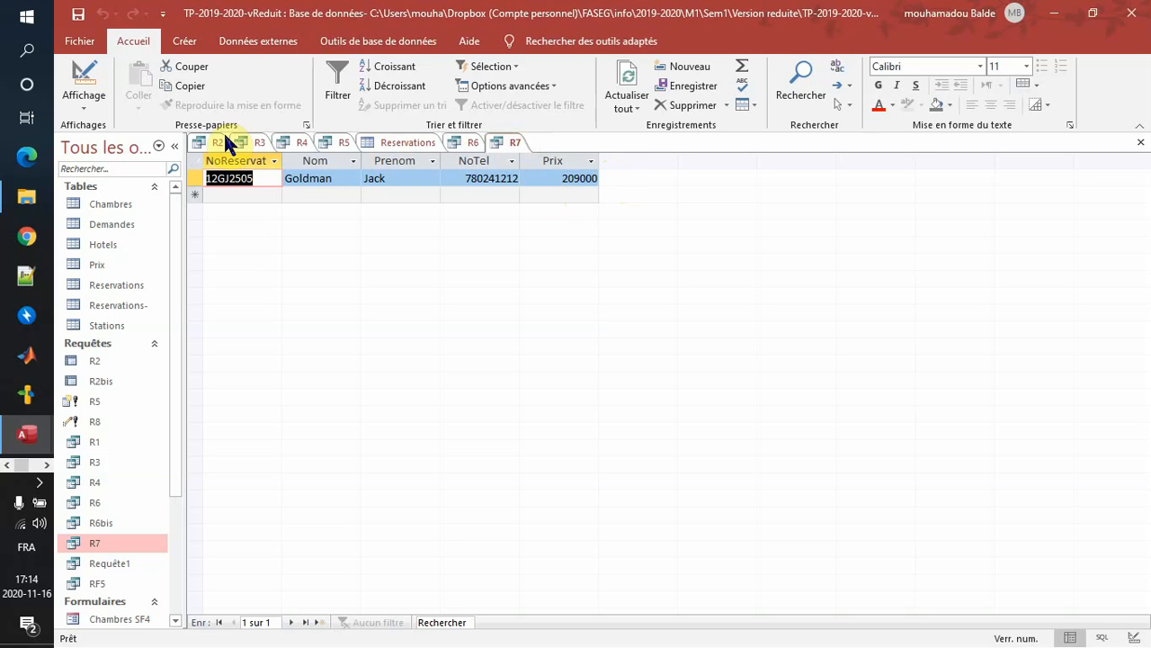
click(79, 79)
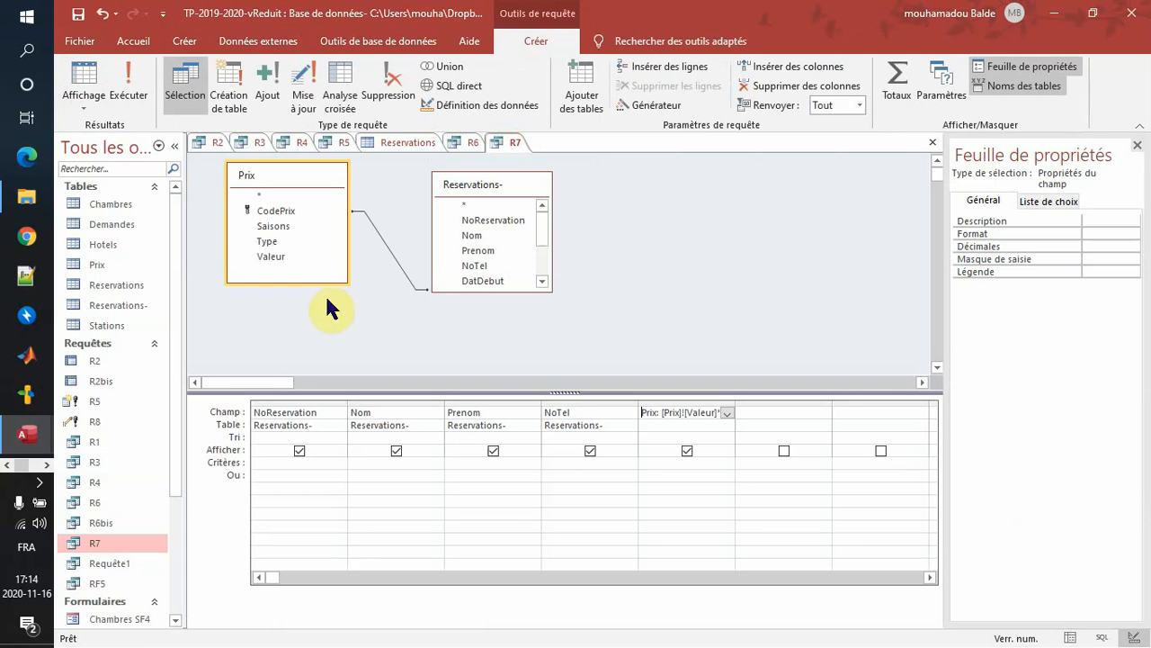
click(492, 190)
drag(492, 184, 491, 217)
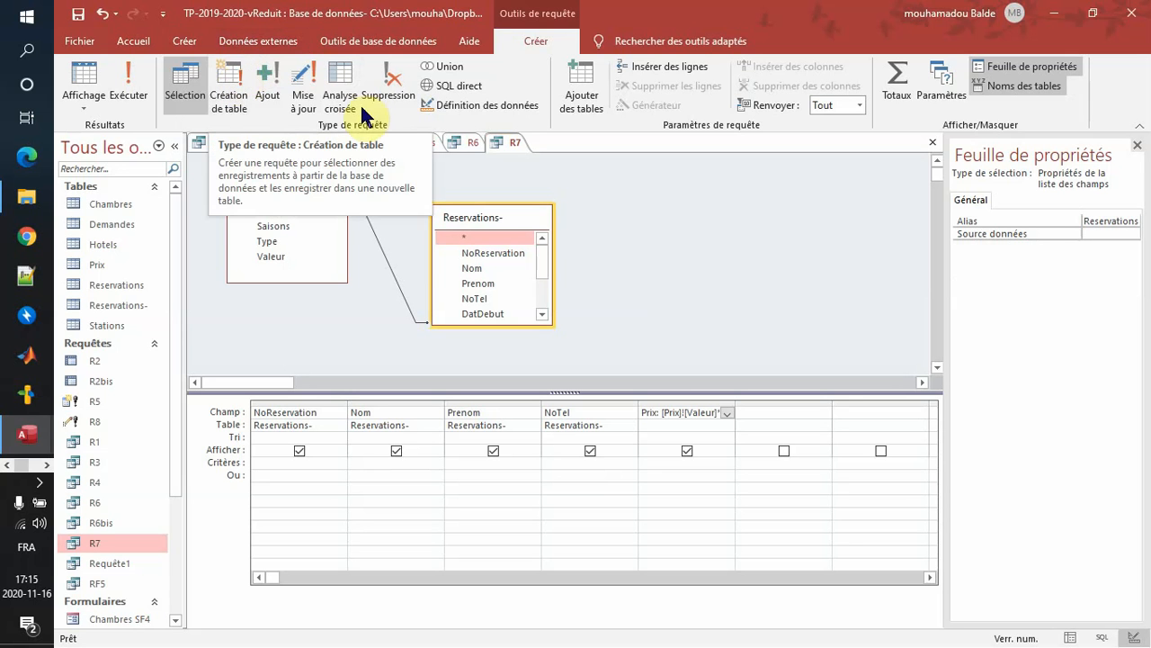
Step: Create a new query in design view and add the Prix and Reservations tables to it
click(186, 42)
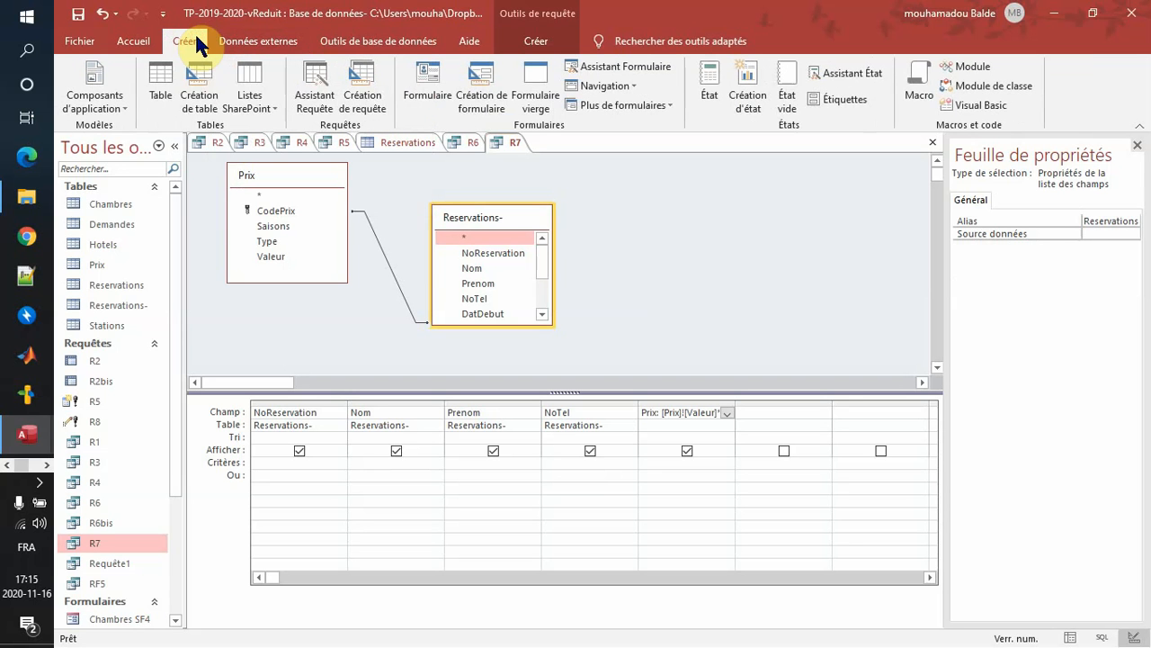
click(376, 93)
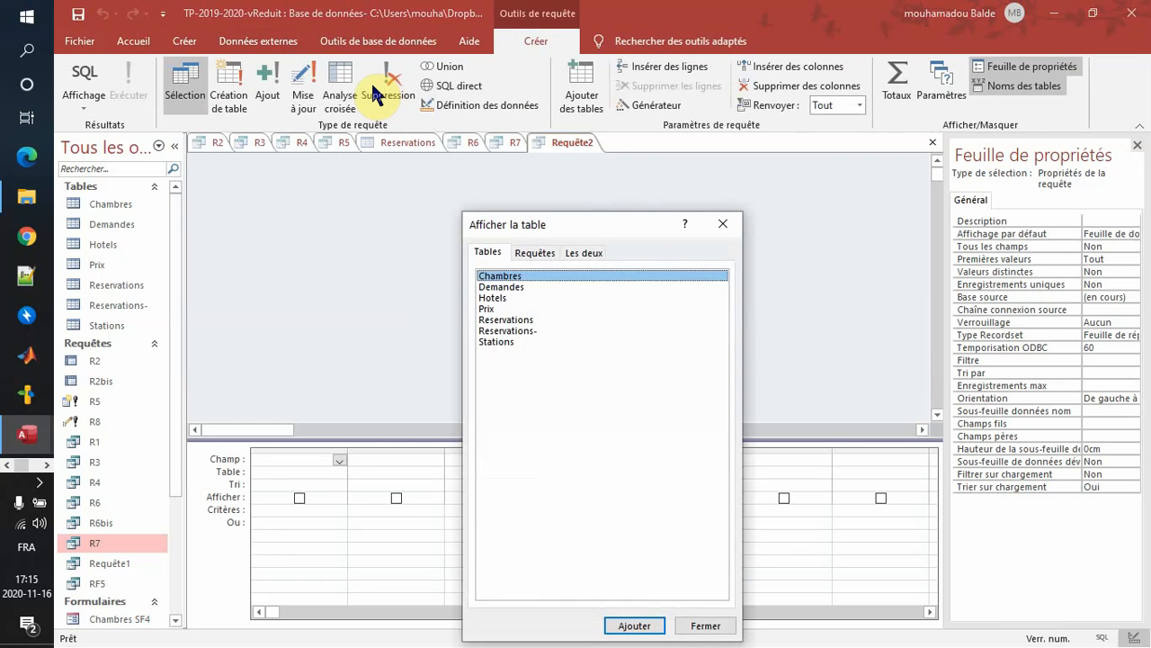
drag(581, 232, 673, 81)
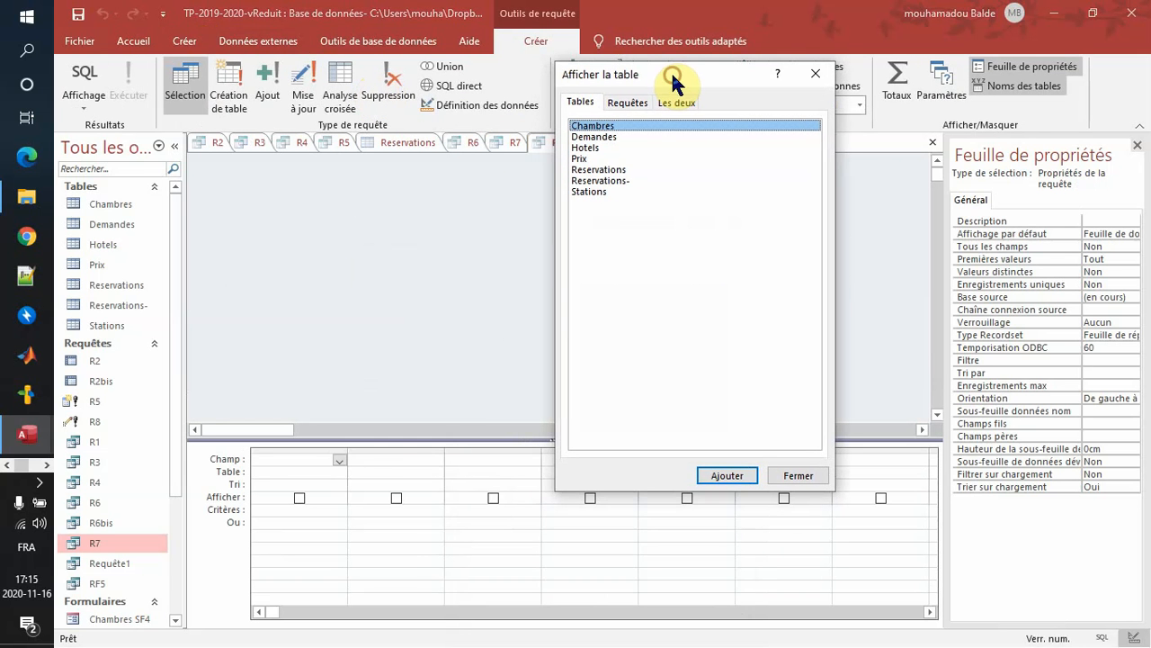
click(610, 138)
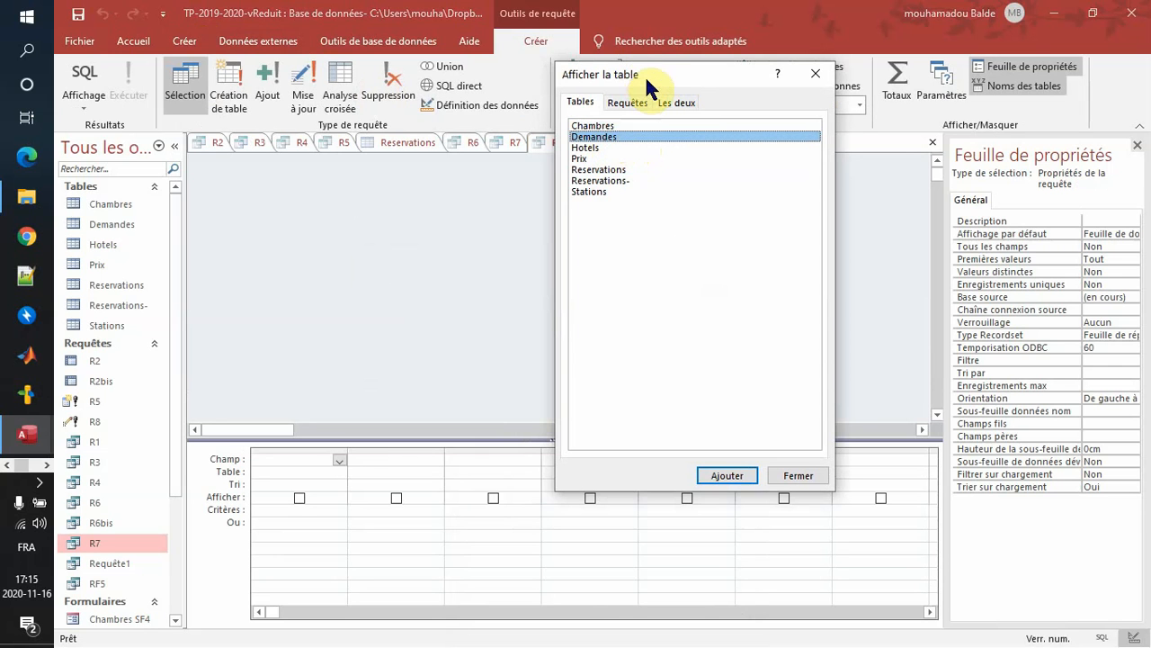
drag(660, 82, 786, 117)
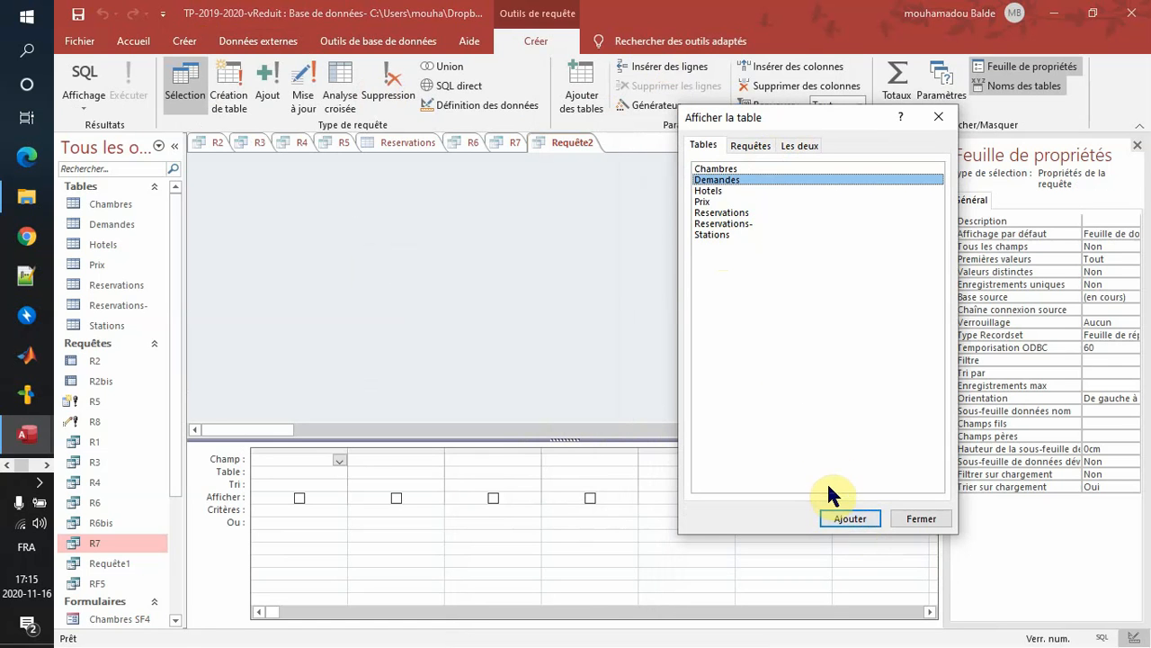
click(704, 201)
click(867, 522)
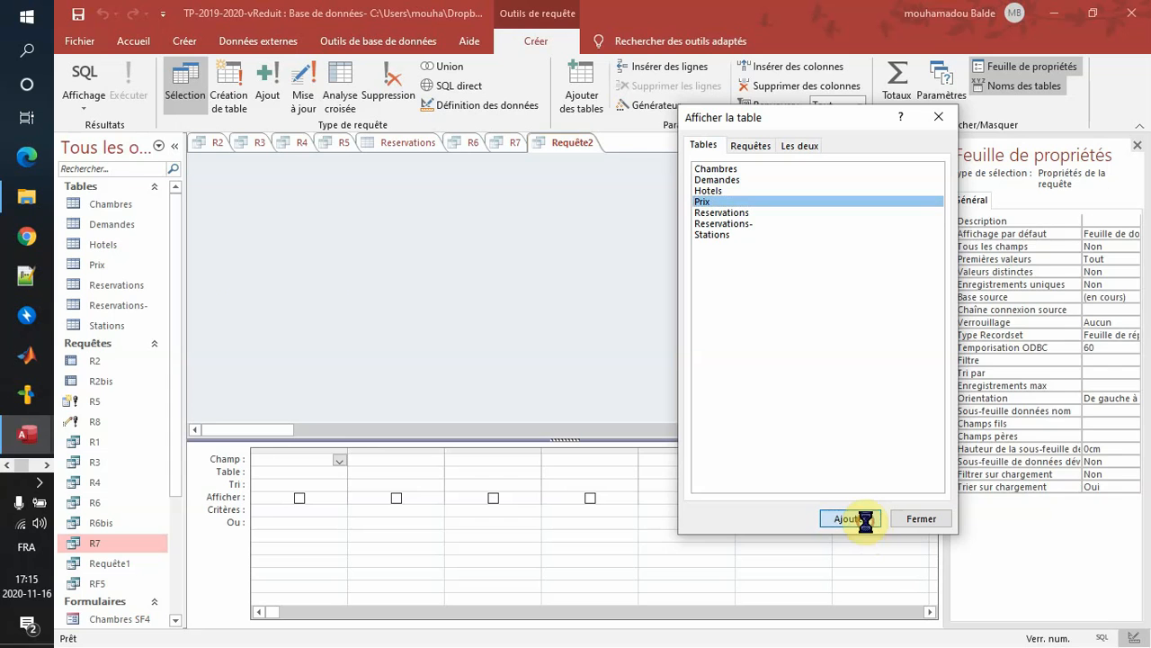
click(735, 214)
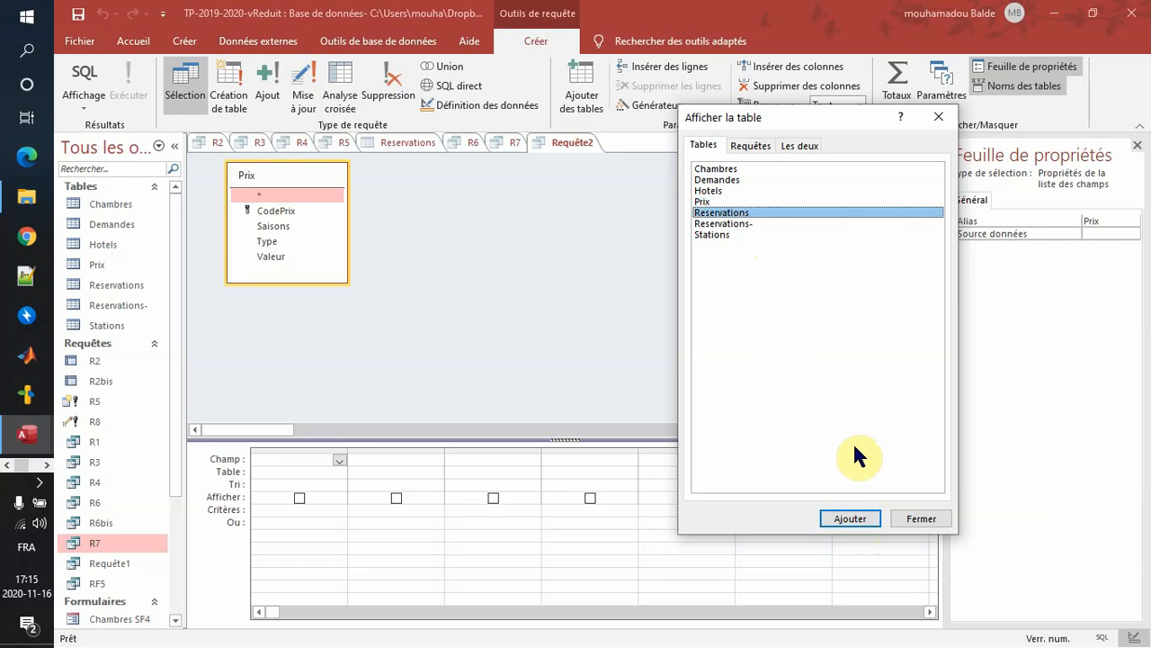
click(864, 520)
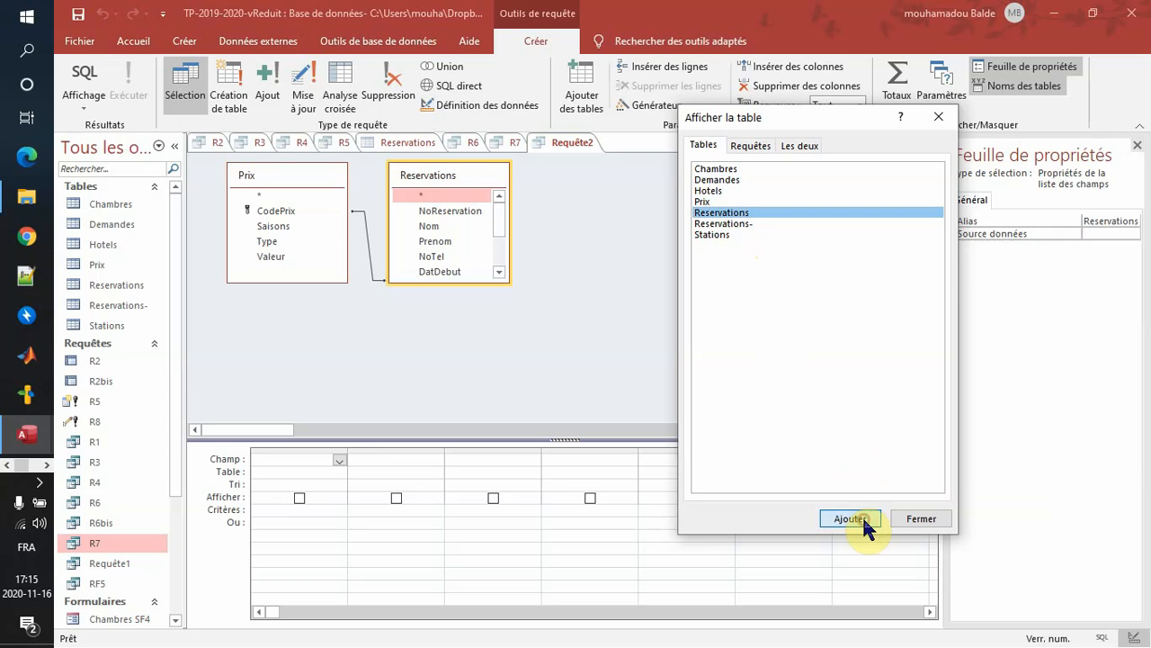
Step: Add the R6 query to the design and join NoReservation in Reservations to R6's N°demande
click(754, 145)
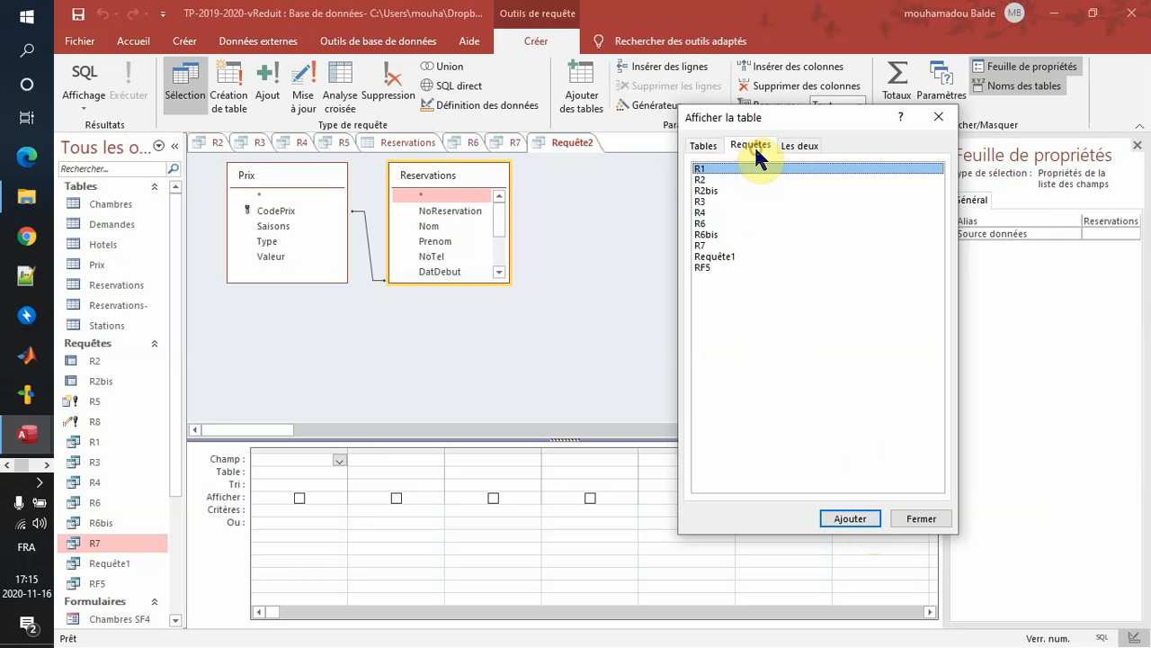
click(703, 224)
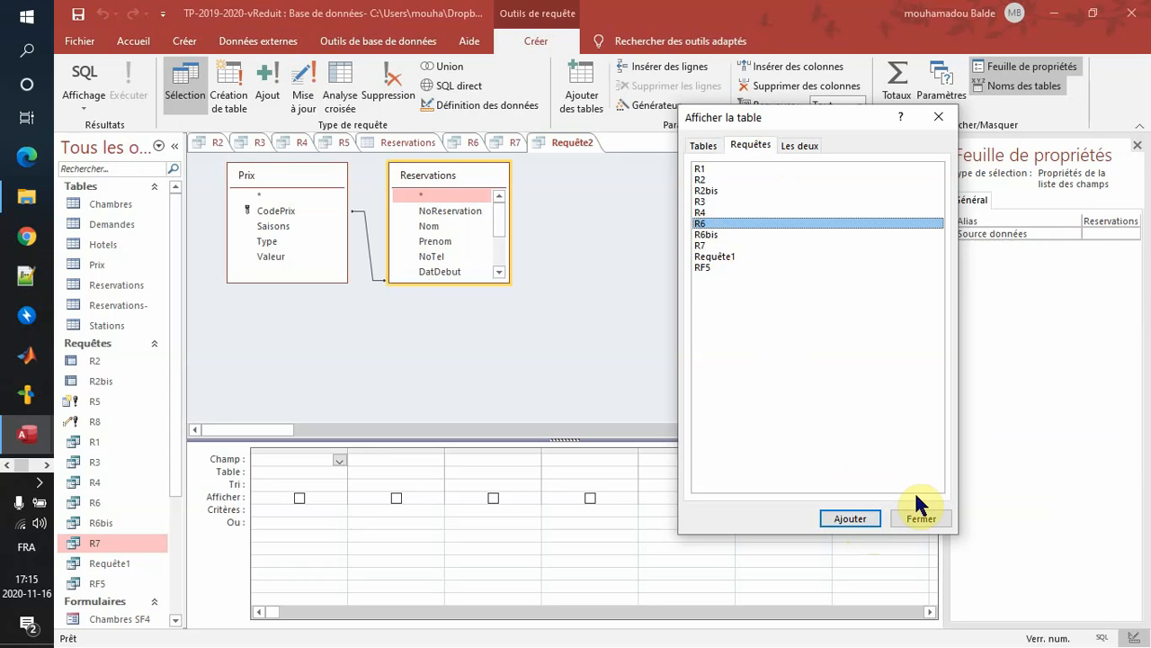
click(861, 525)
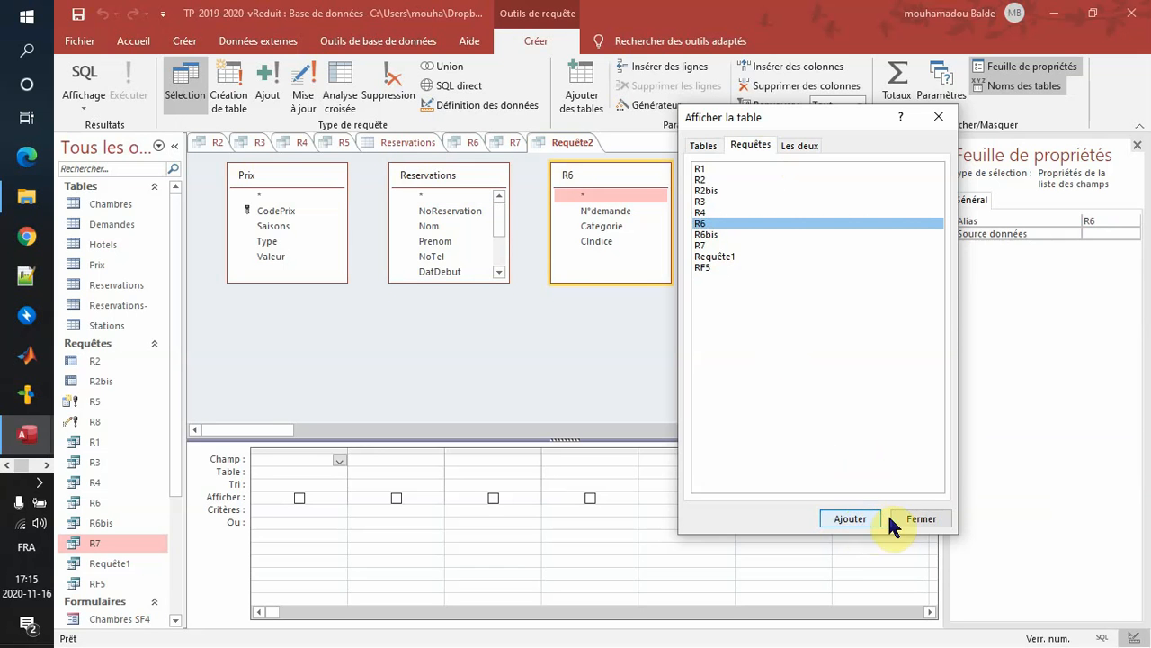
click(935, 521)
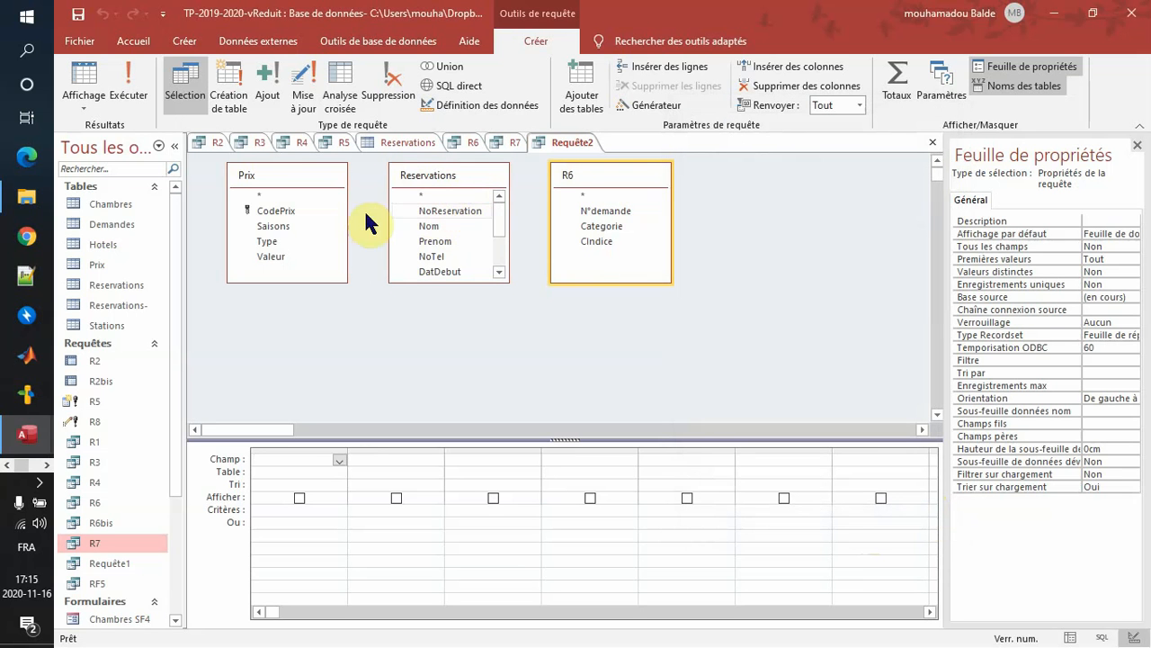
drag(281, 214, 500, 270)
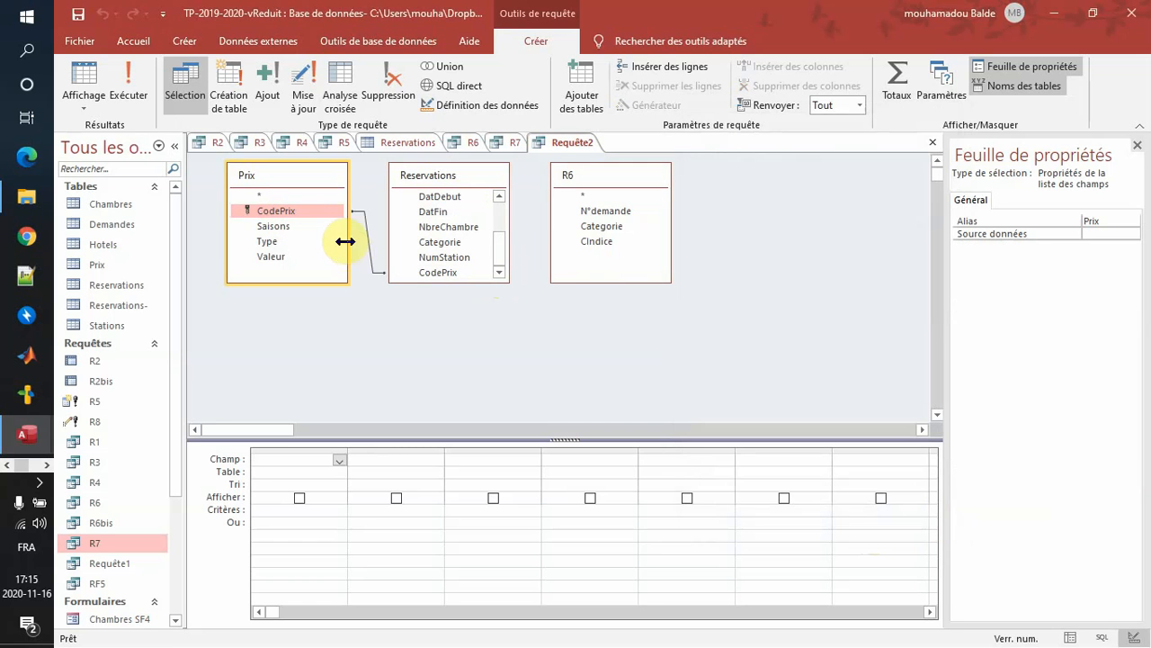
scroll(504, 218, up, 2)
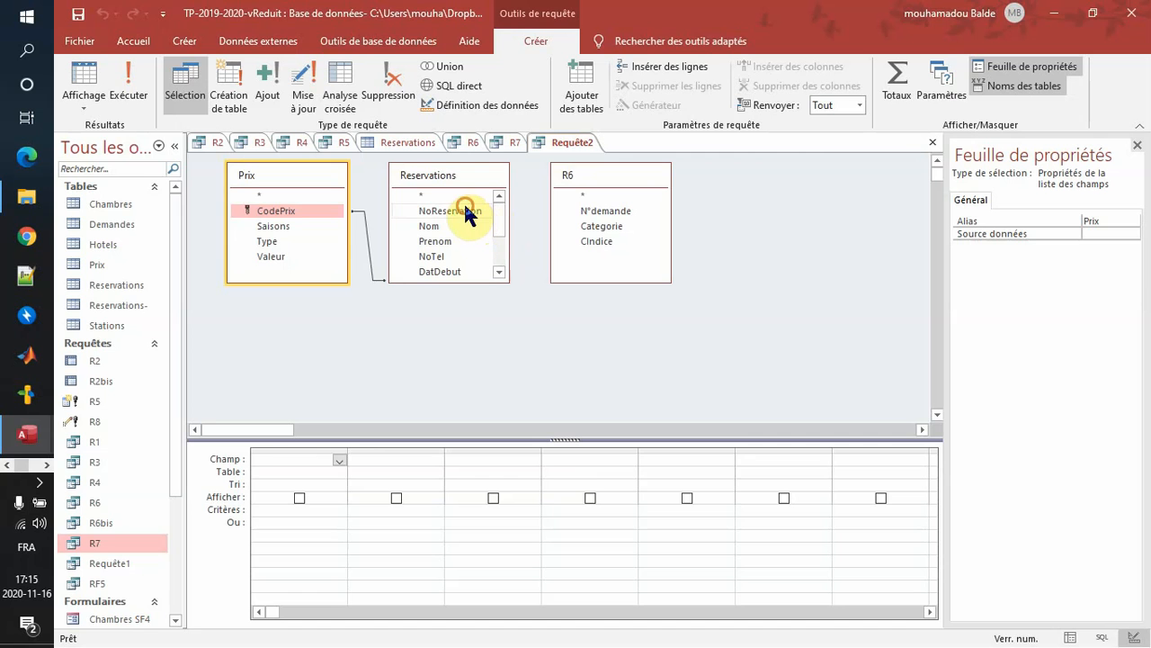
drag(467, 214, 587, 216)
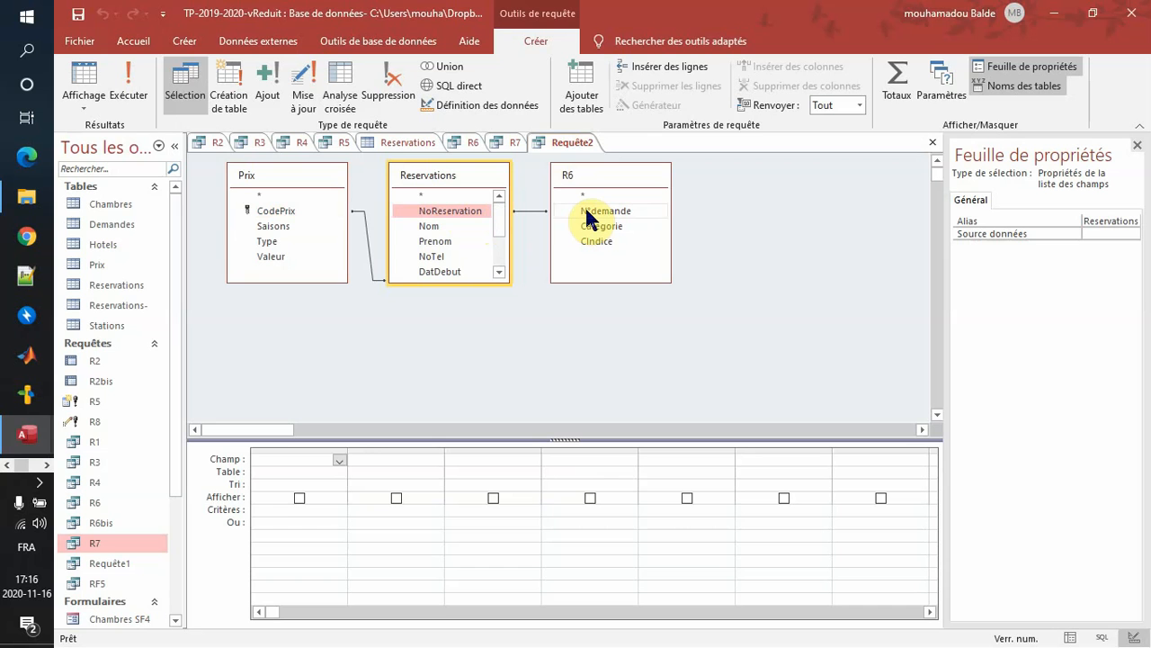
Step: Compare with R7's design and read question (7) in the assignment PDF on the total price and client details per reservation
click(340, 460)
click(341, 458)
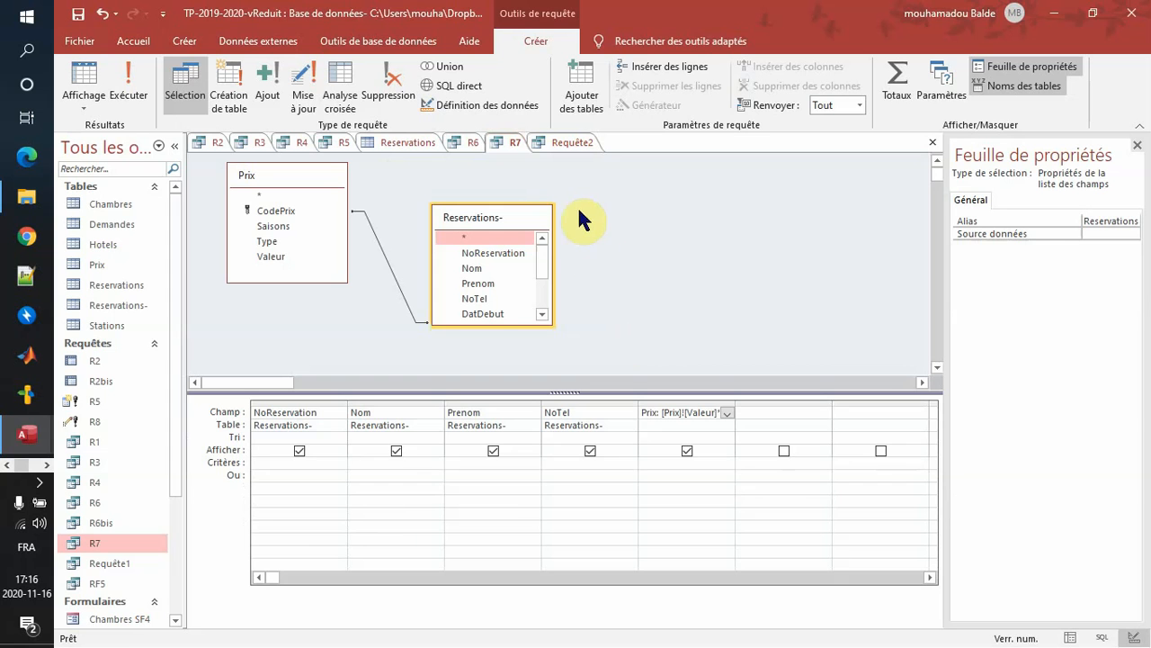
click(575, 143)
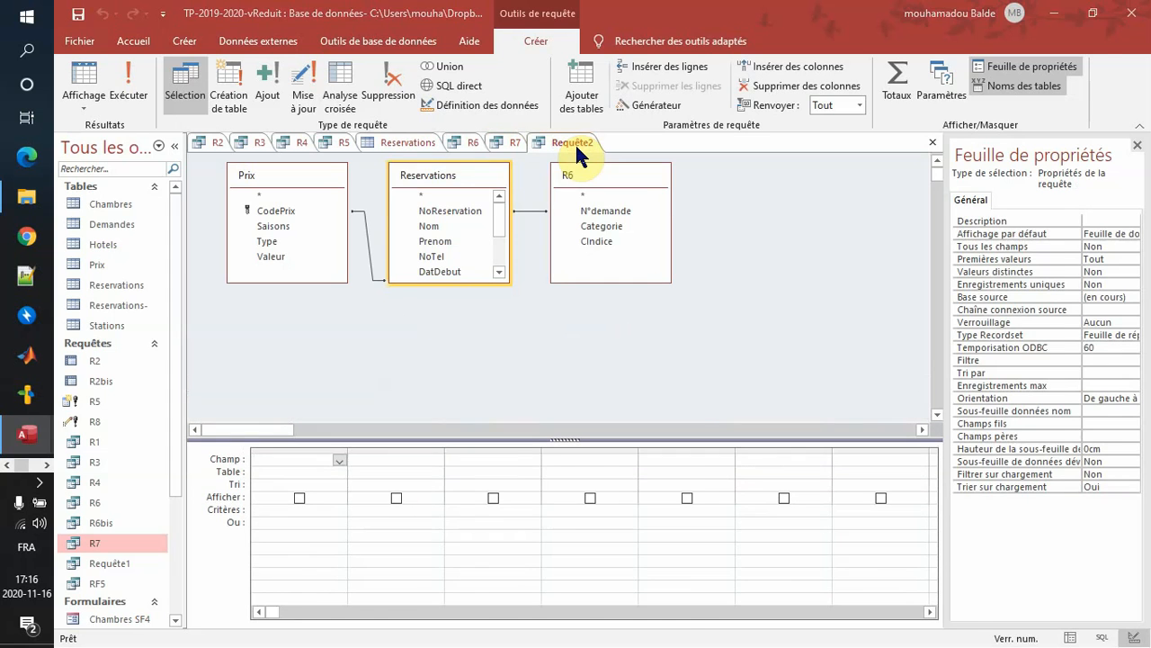
key(alt+Tab)
scroll(575, 153, down, 1)
scroll(576, 153, down, 10)
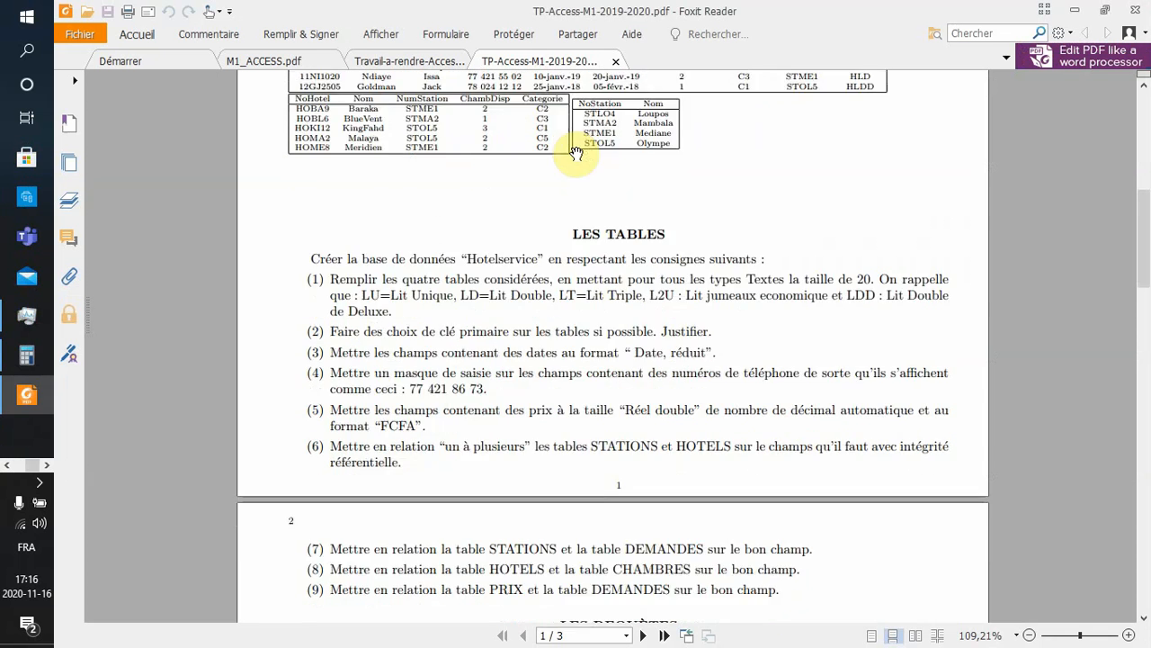
scroll(576, 147, up, 1)
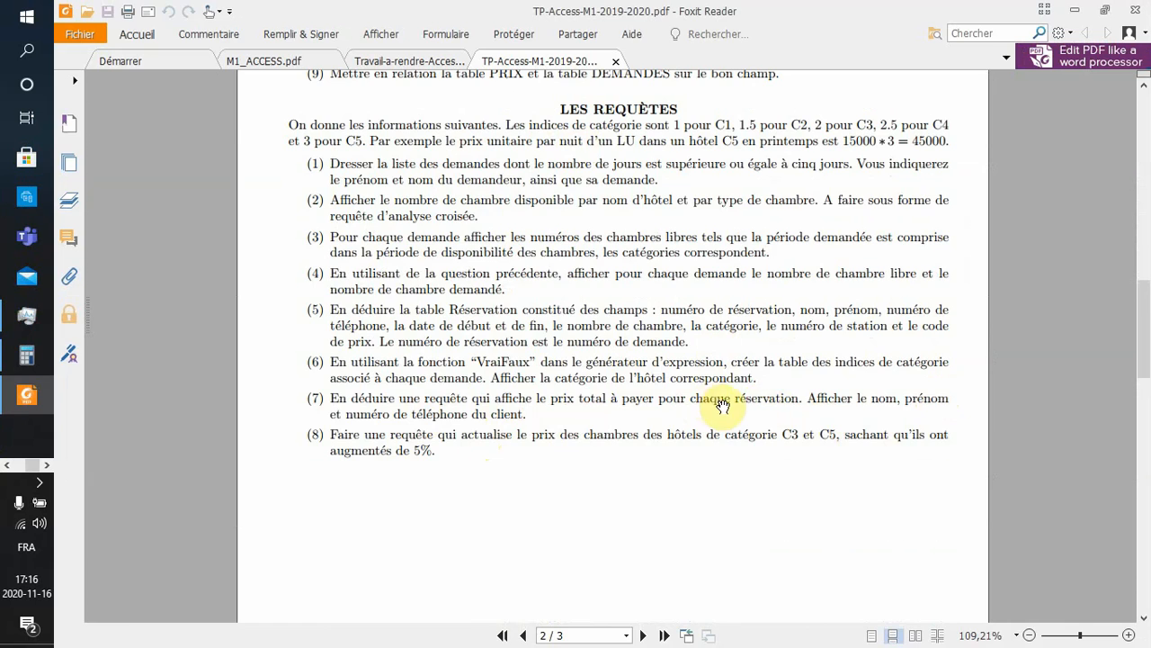
key(alt+Tab)
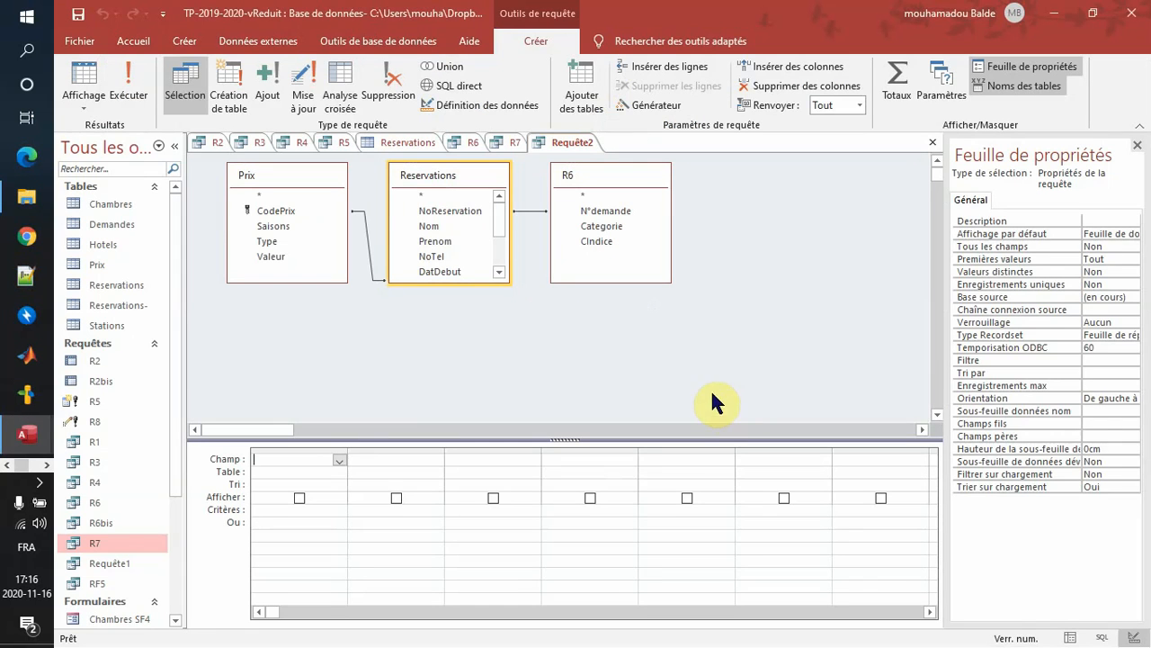
Step: Add the NoReservation, Nom, Prenom and NoTel fields from Reservations to the new query's grid
double_click(440, 211)
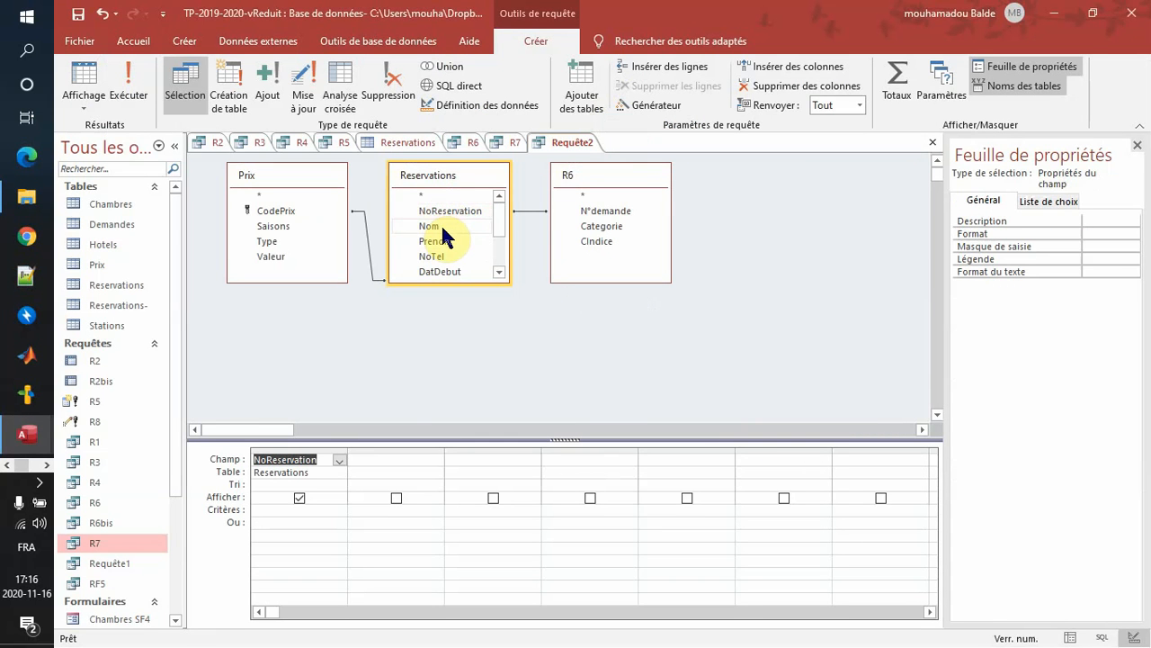
double_click(432, 227)
double_click(445, 242)
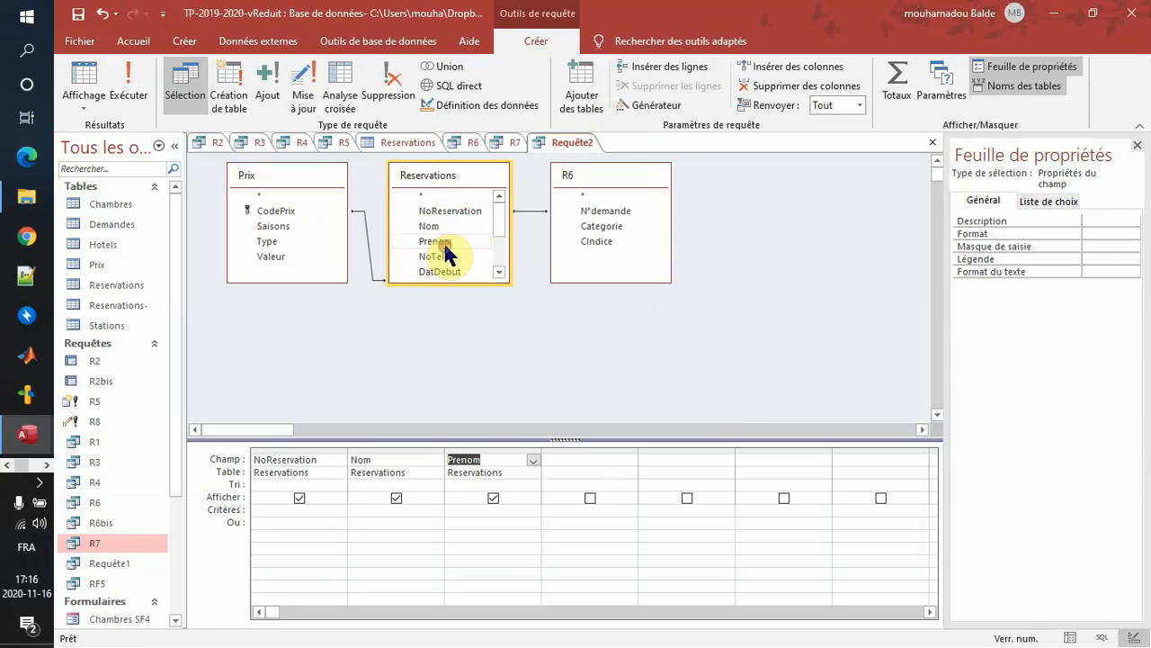
double_click(444, 255)
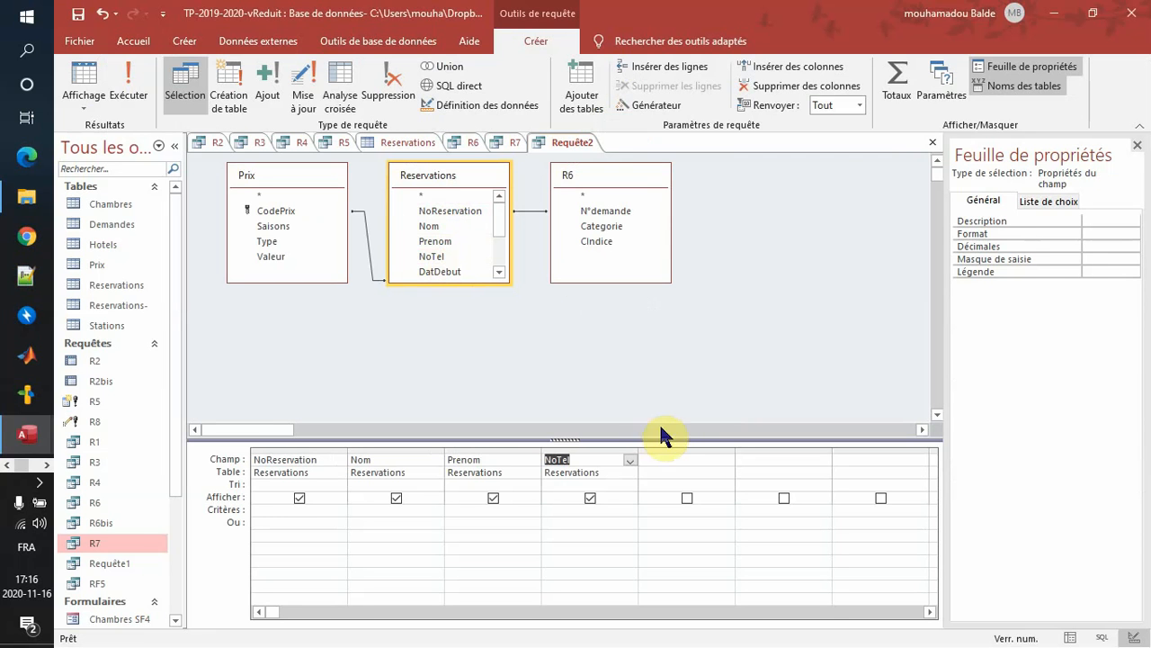
Step: Start a calculated field named Prix in the next empty column and insert the Prix table's Valeur field through the expression builder
click(675, 460)
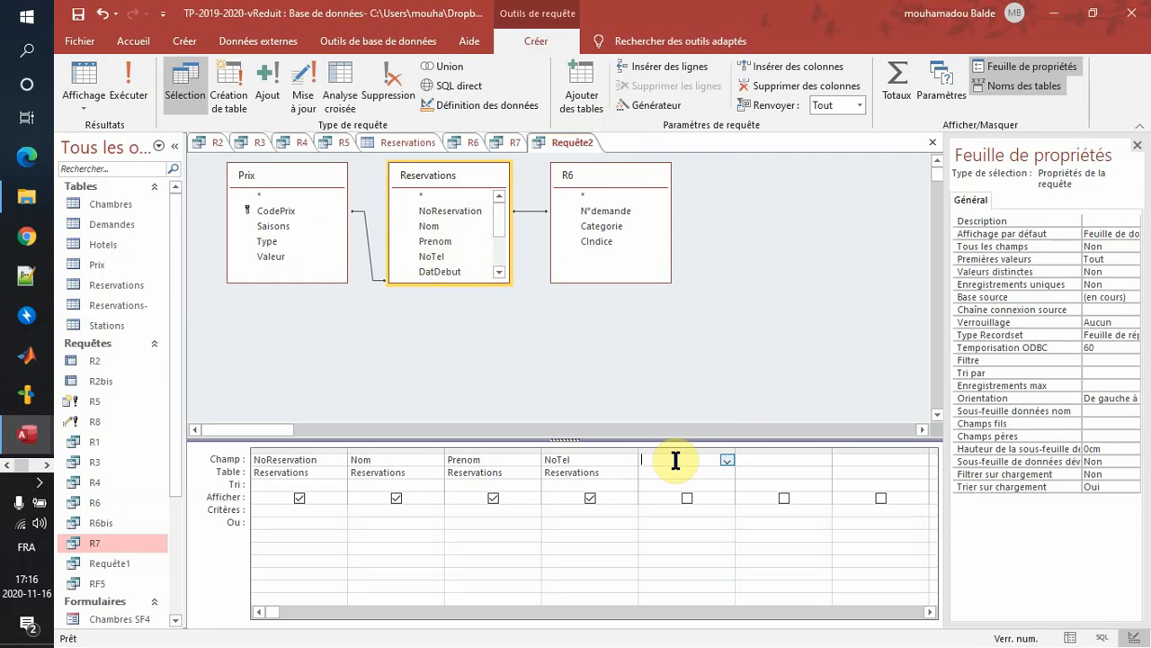
text(Prix:)
click(652, 106)
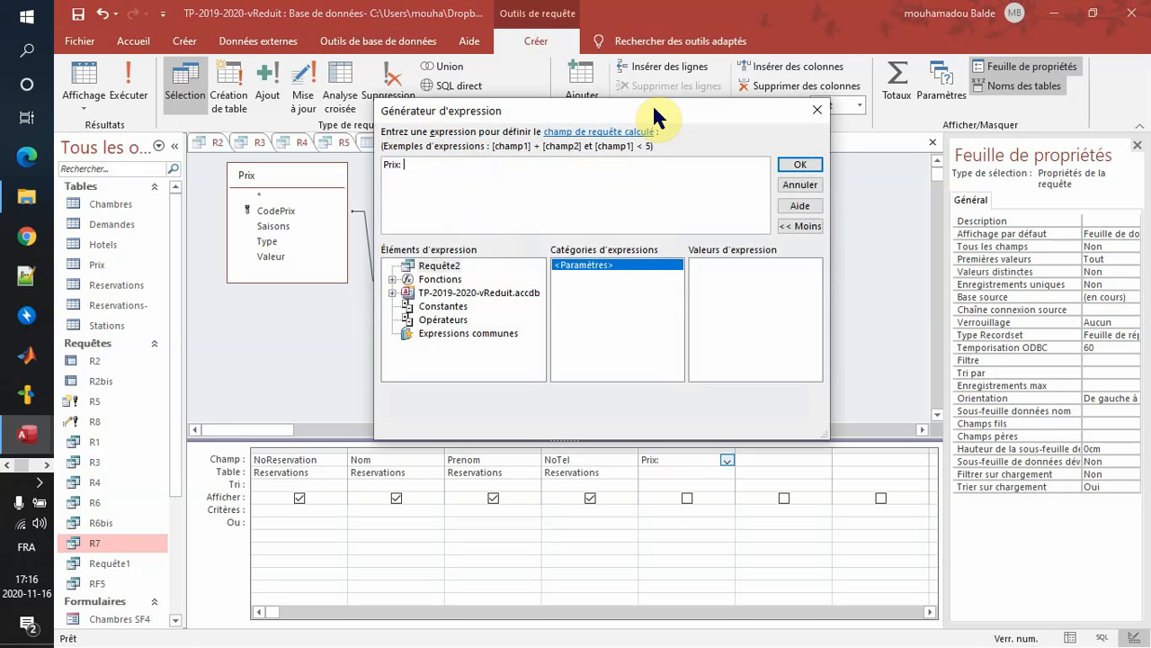
click(392, 293)
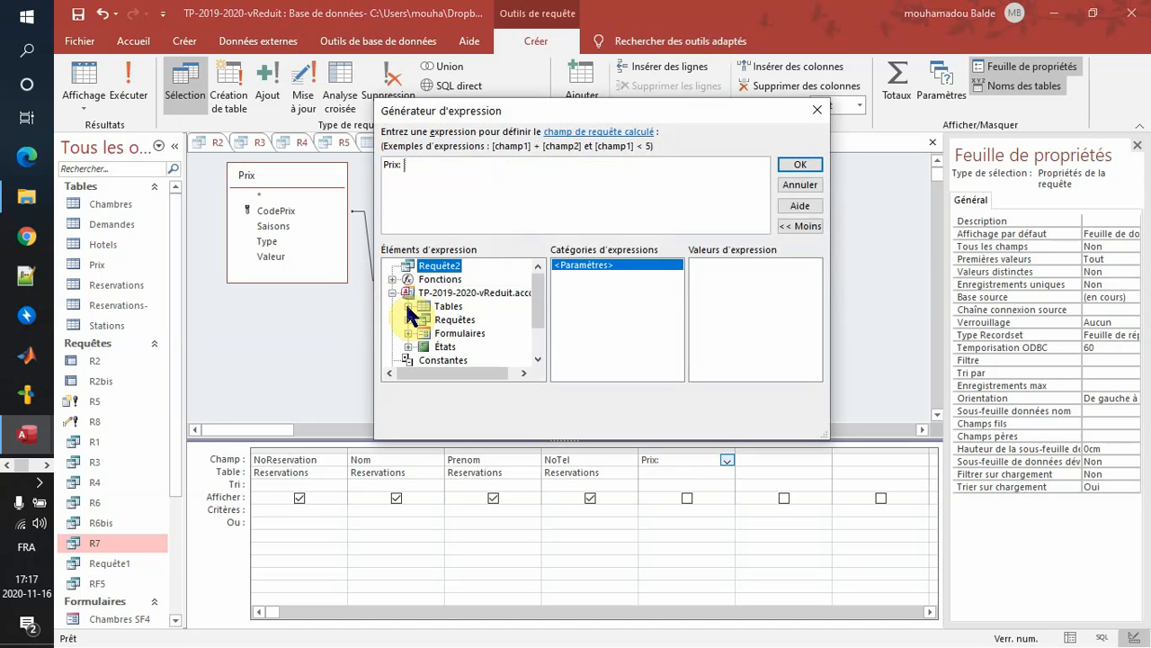
click(409, 309)
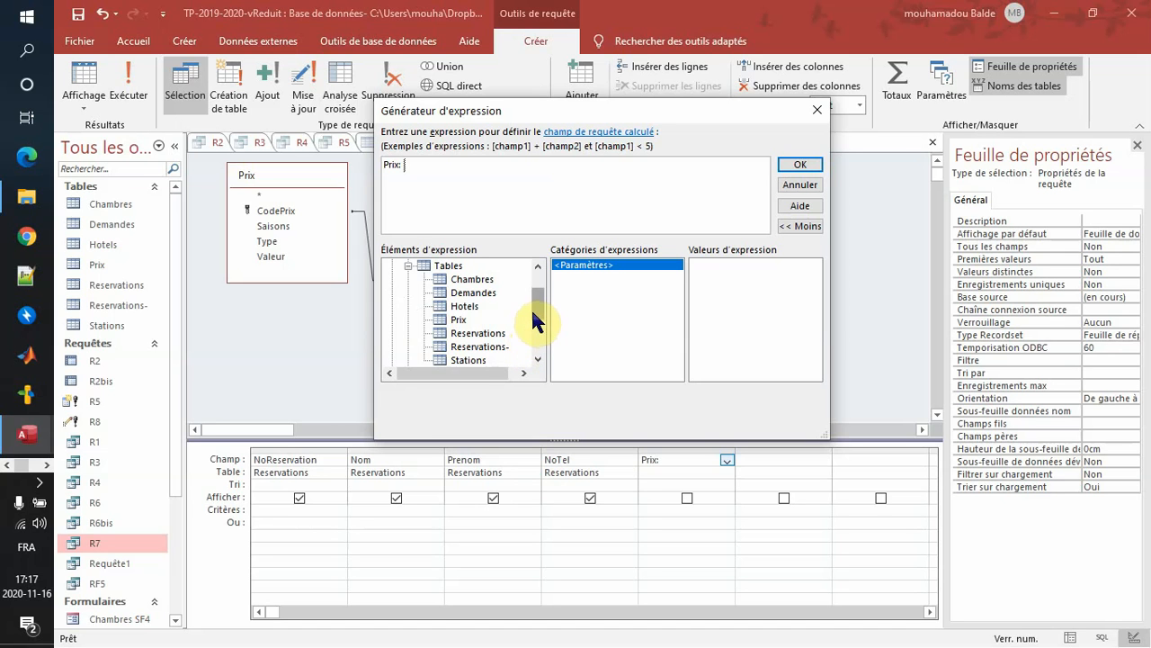
click(459, 324)
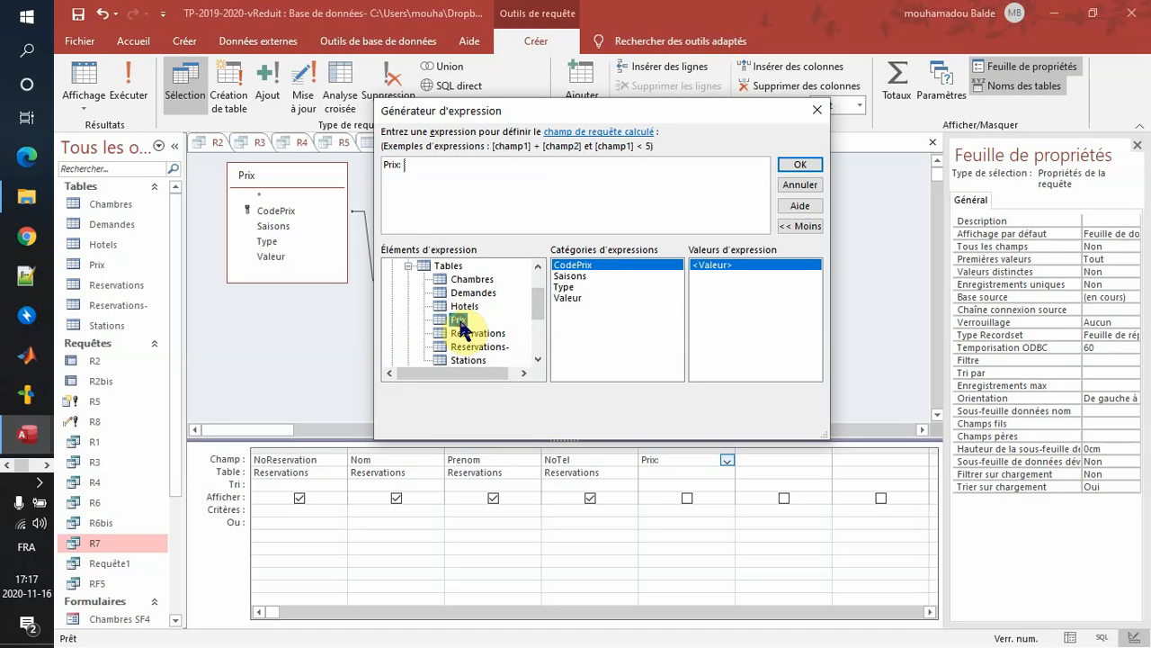
double_click(575, 298)
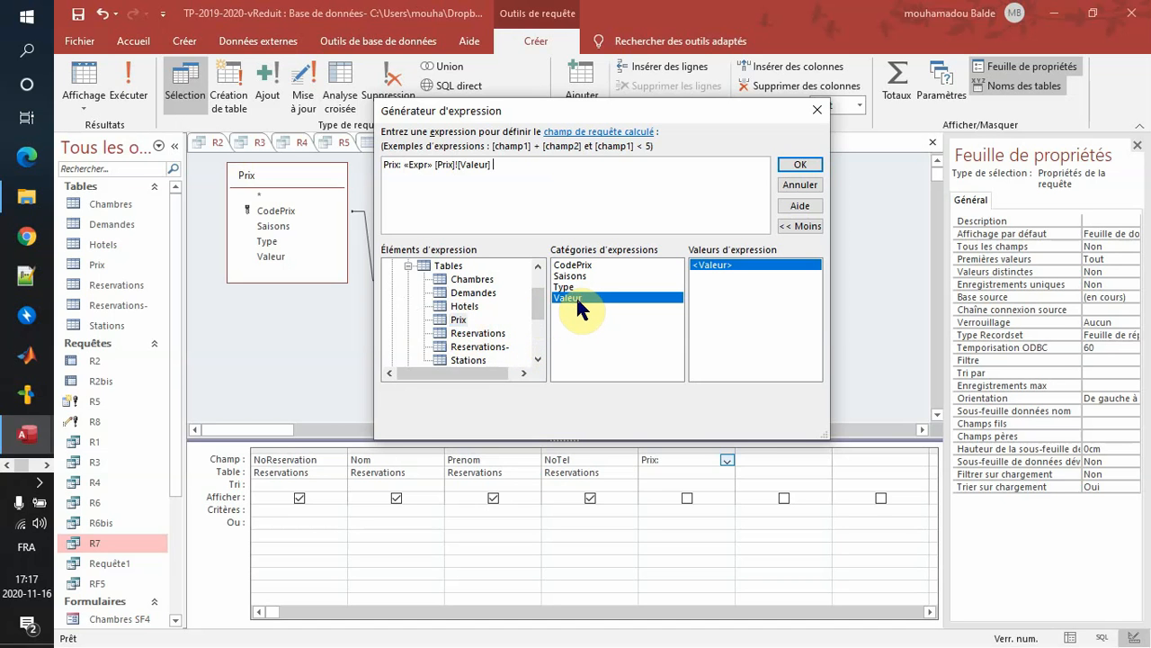
Step: Remove the «Expr» placeholder from the Prix expression and append a multiplication sign after [Prix]![Valeur]
key(Left)
key(Left)
key(Left)
key(Left)
key(Left)
key(Left)
key(Left)
key(Left)
key(Left)
key(Left)
key(Left)
key(Left)
key(Left)
key(Left)
key(Left)
key(Left)
key(BackSpace)
key(BackSpace)
key(BackSpace)
key(BackSpace)
key(BackSpace)
key(BackSpace)
key(BackSpace)
key(Right)
key(Right)
key(Right)
key(Right)
key(Right)
key(Right)
key(Right)
key(Right)
text(*)
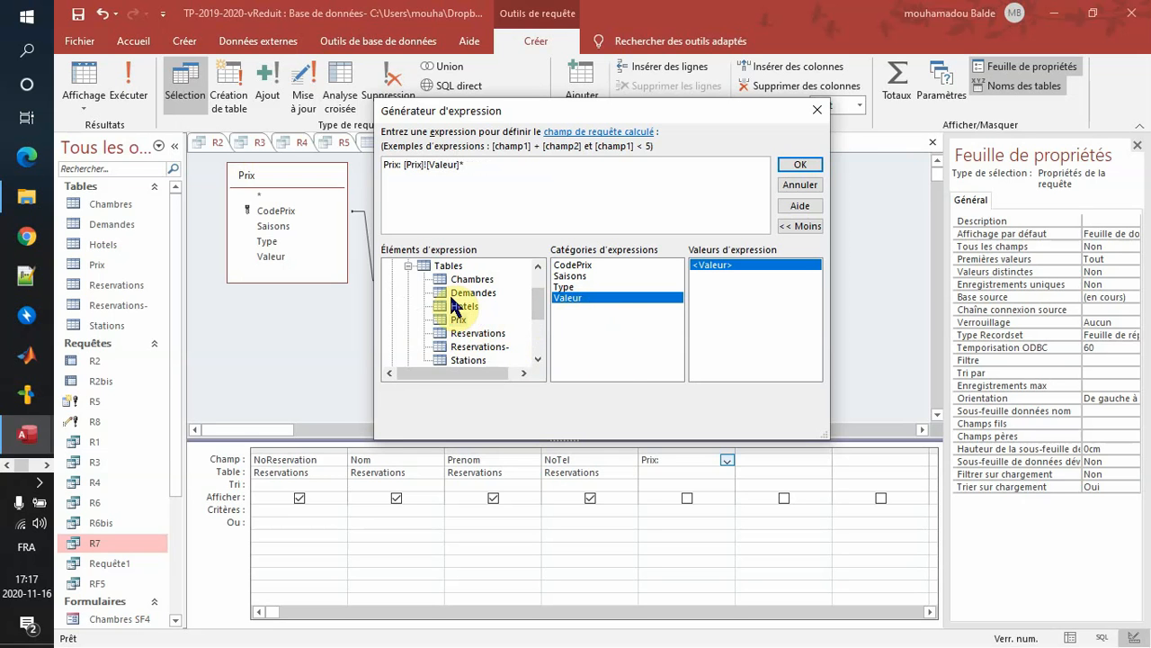
Step: Add the CIndice field from the R6 query as the second factor, followed by another multiplication sign
click(482, 334)
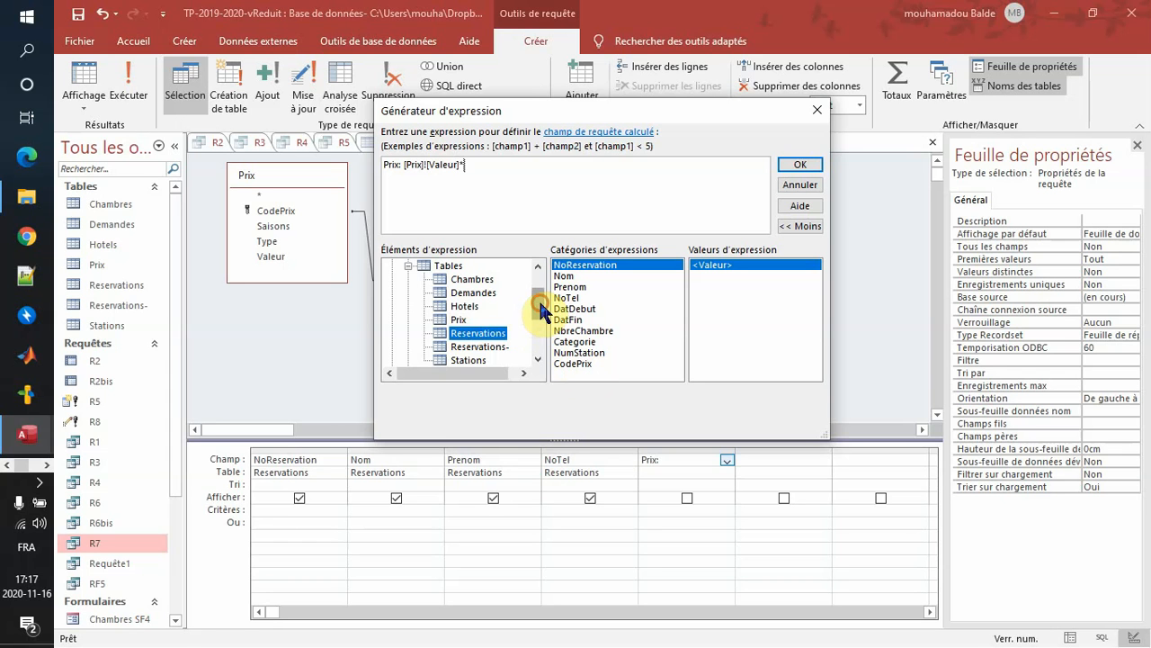
scroll(543, 310, down, 3)
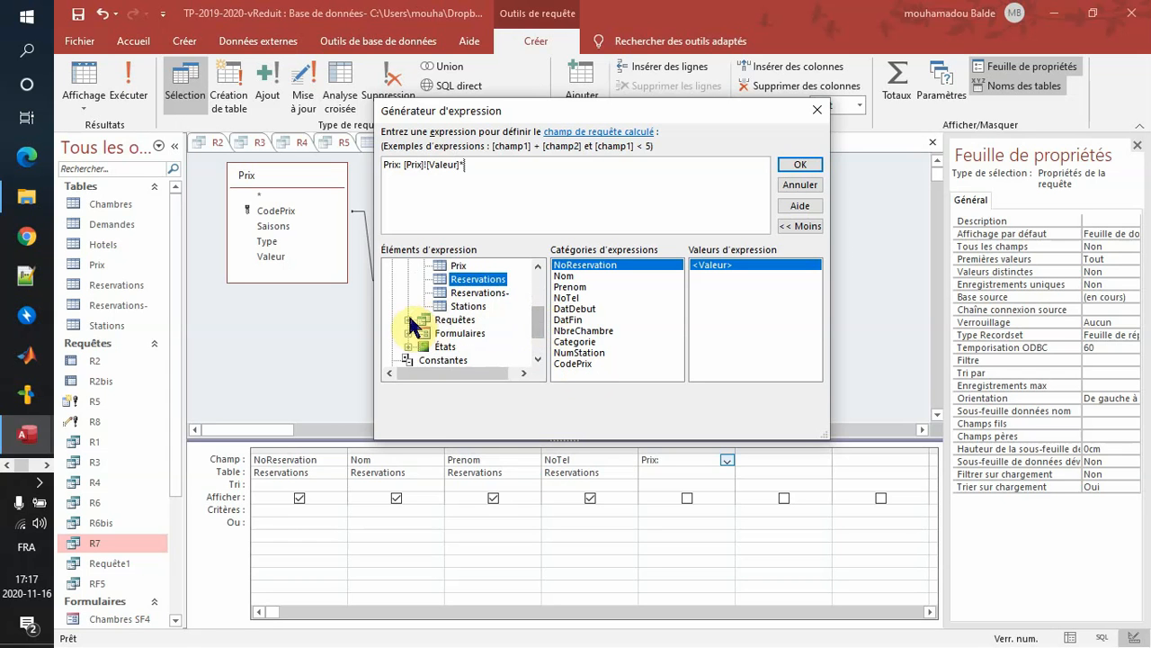
click(406, 319)
click(453, 346)
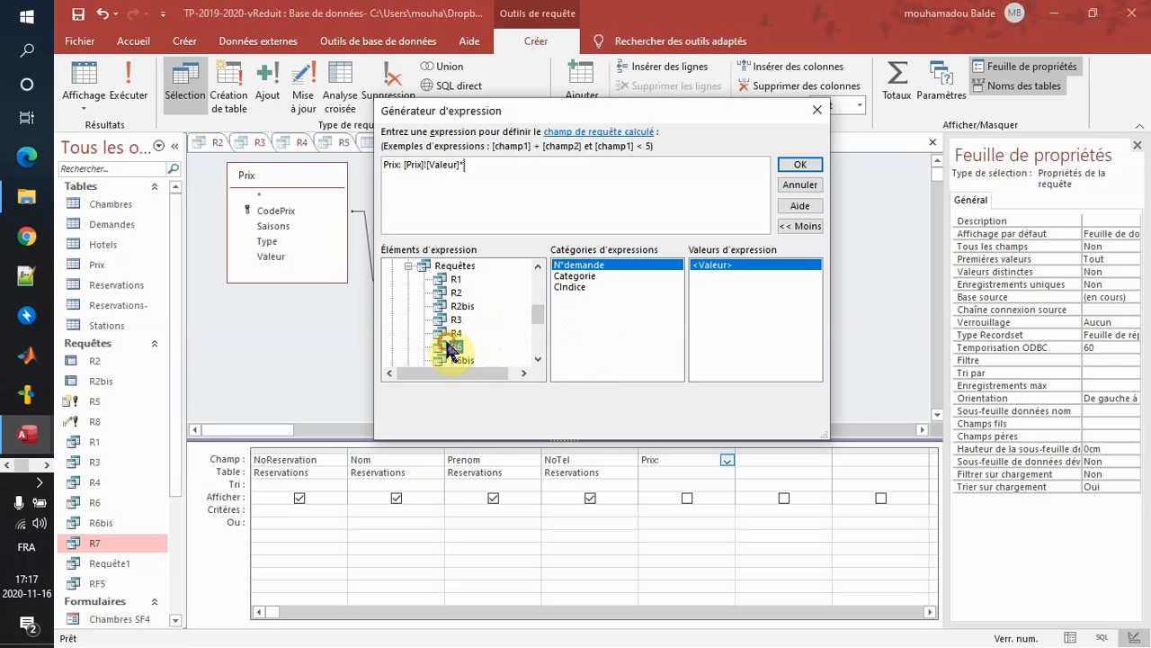
click(576, 287)
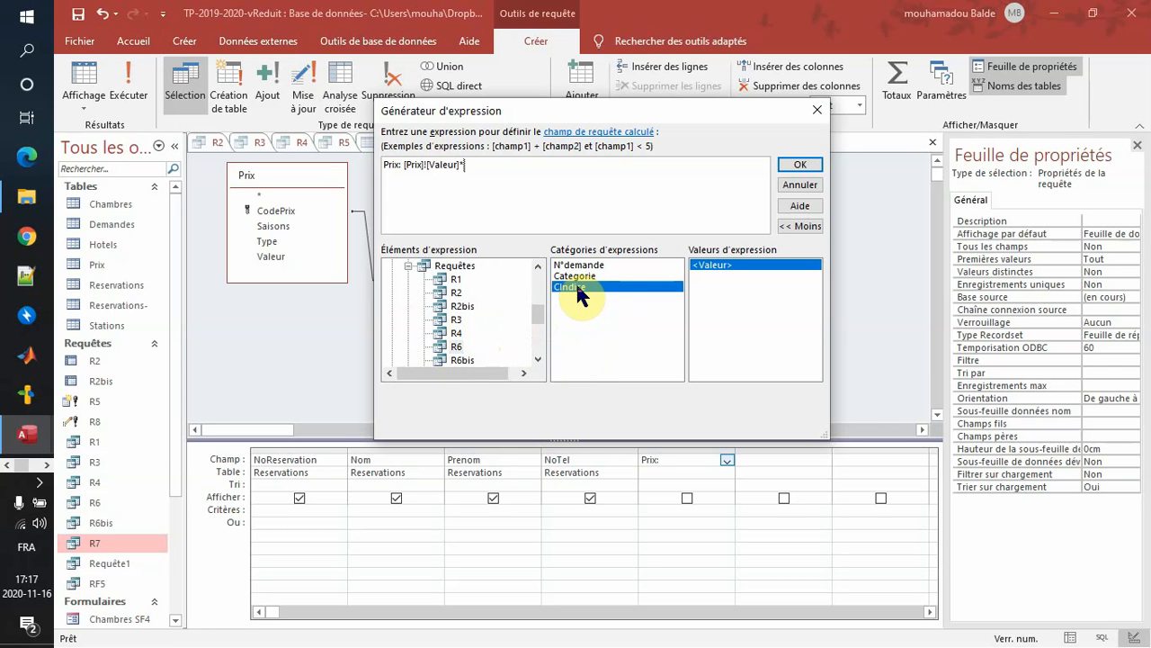
double_click(576, 287)
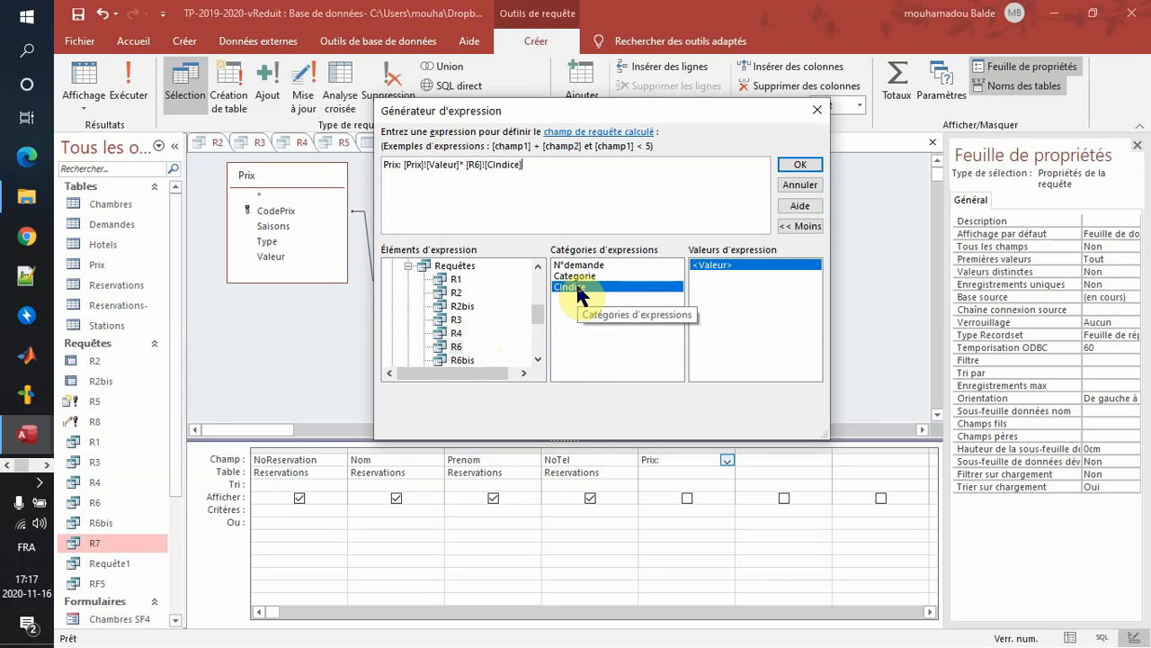
text(*)
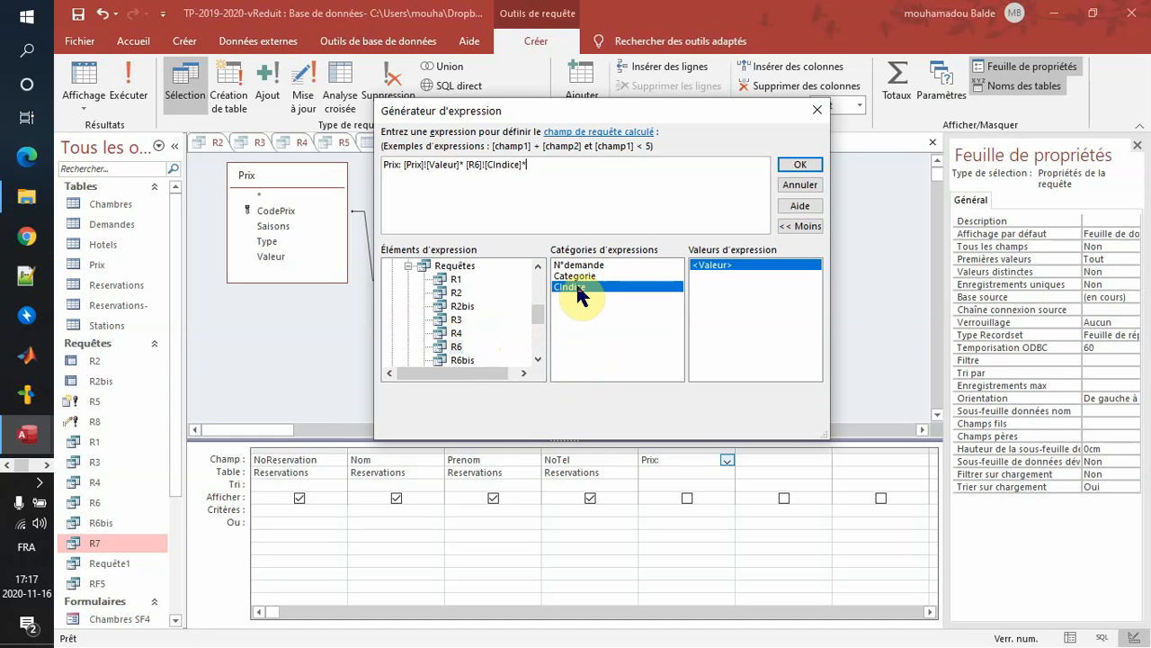
Step: Add NbreChambre from the Reservations table as the third factor, followed by another multiplication sign
click(538, 358)
click(538, 358)
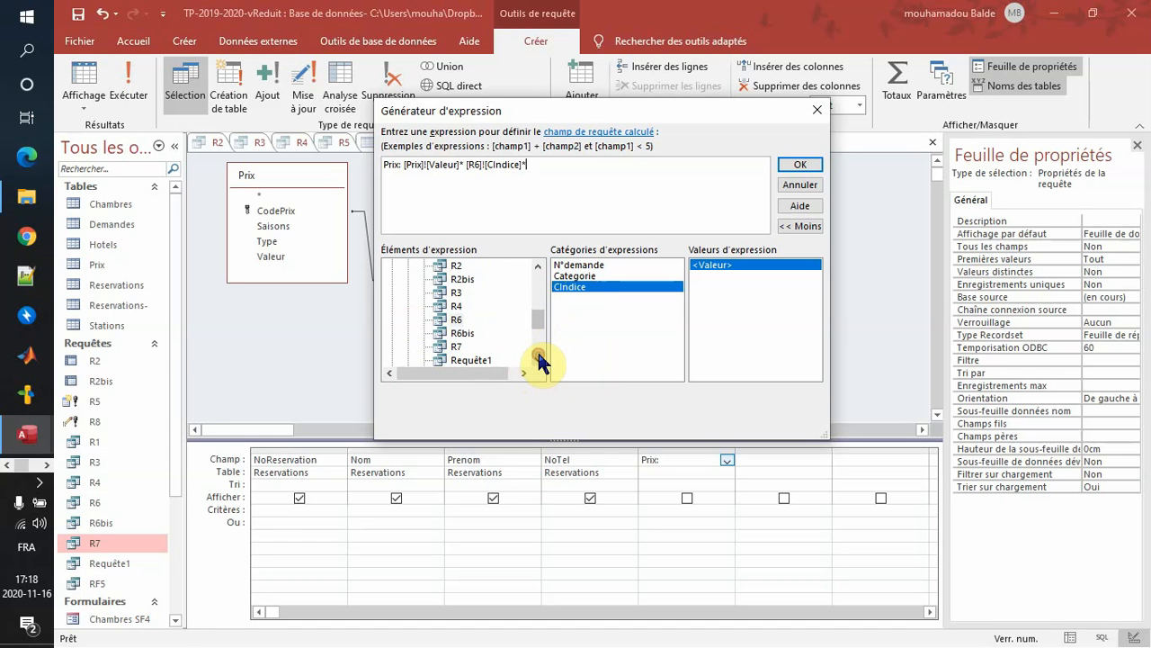
drag(538, 322, 542, 295)
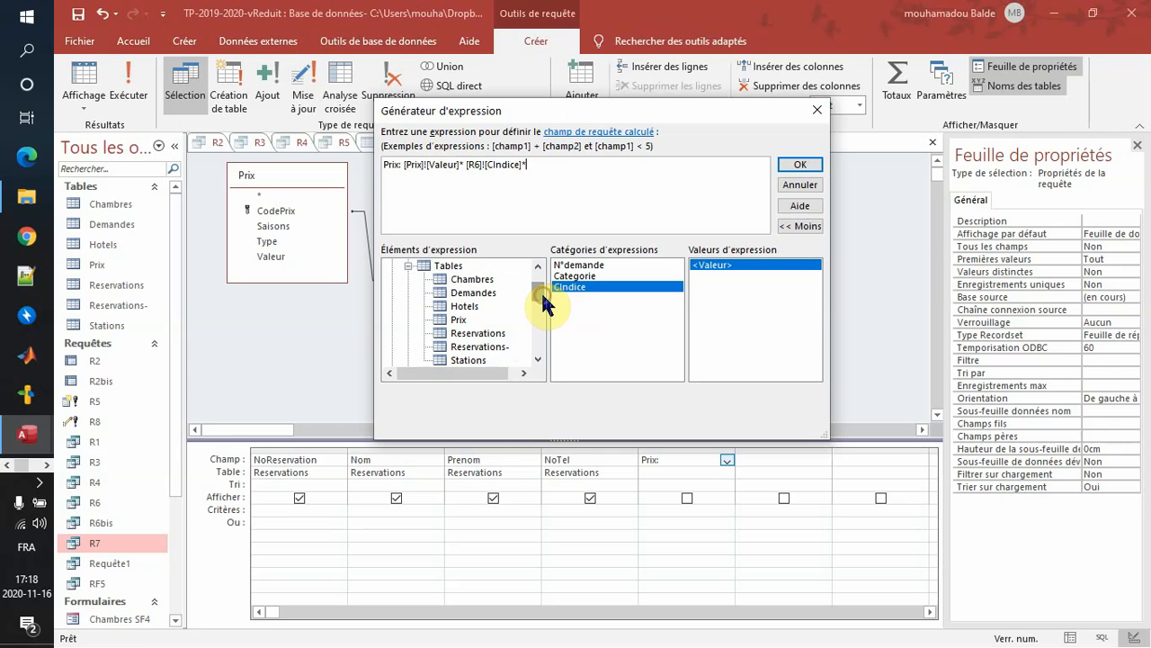
click(495, 333)
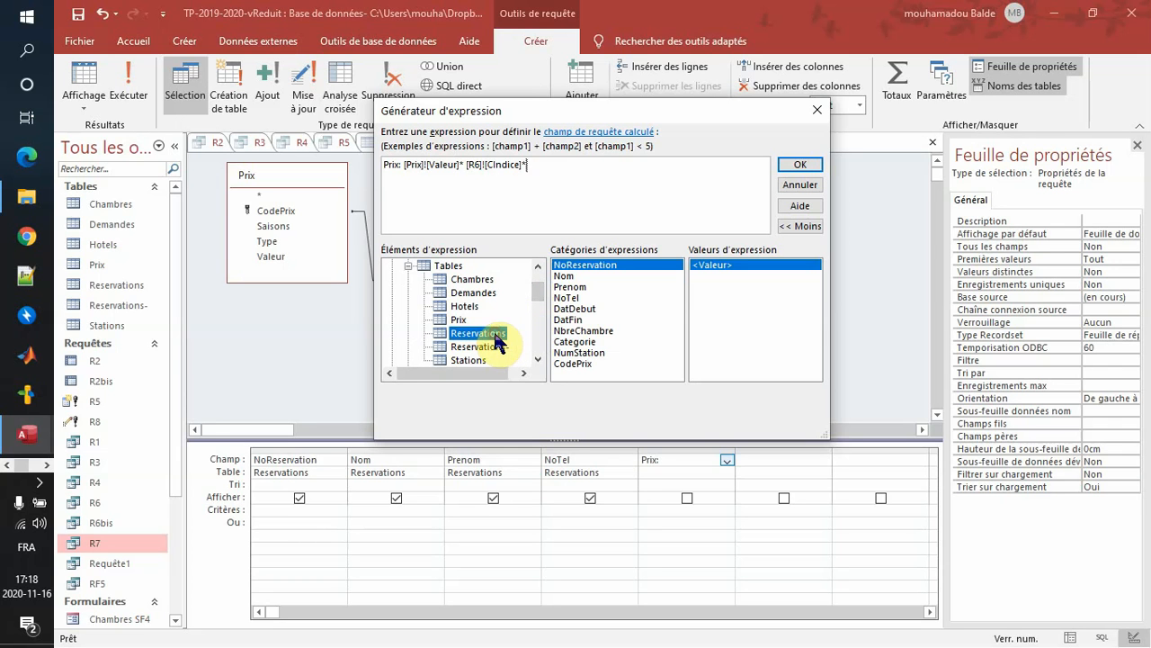
double_click(599, 333)
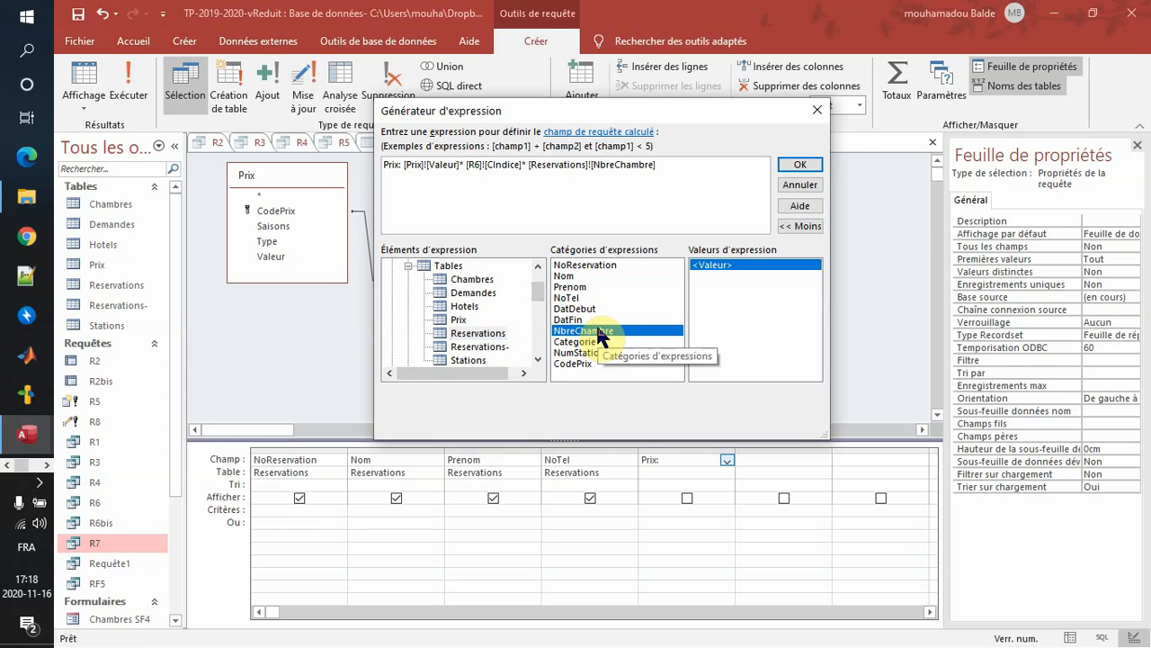
text(*)
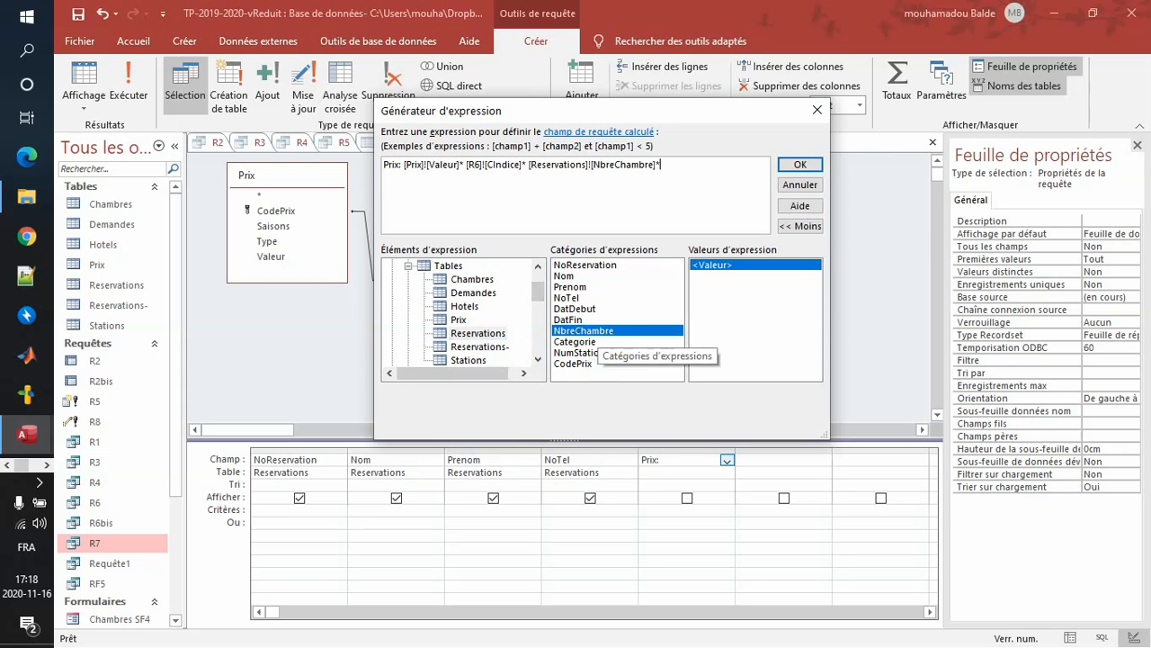
Step: Complete the Prix expression with the stay length in parentheses, Reservations' DatFin minus DatDebut, and accept it
click(579, 320)
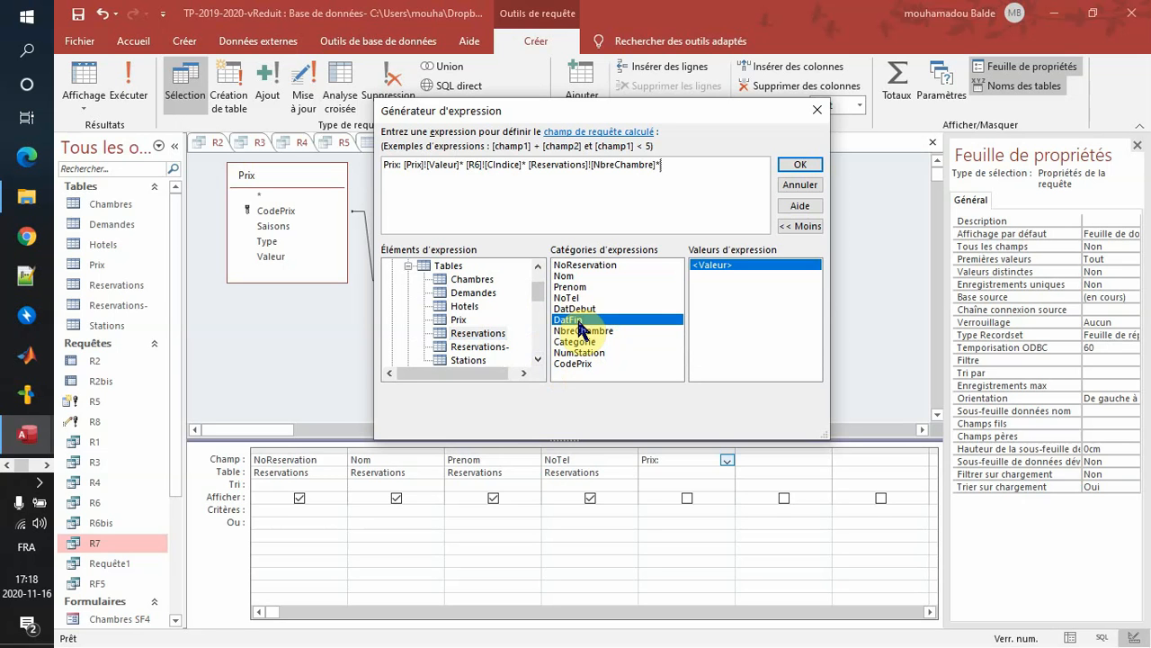
click(694, 168)
text(()
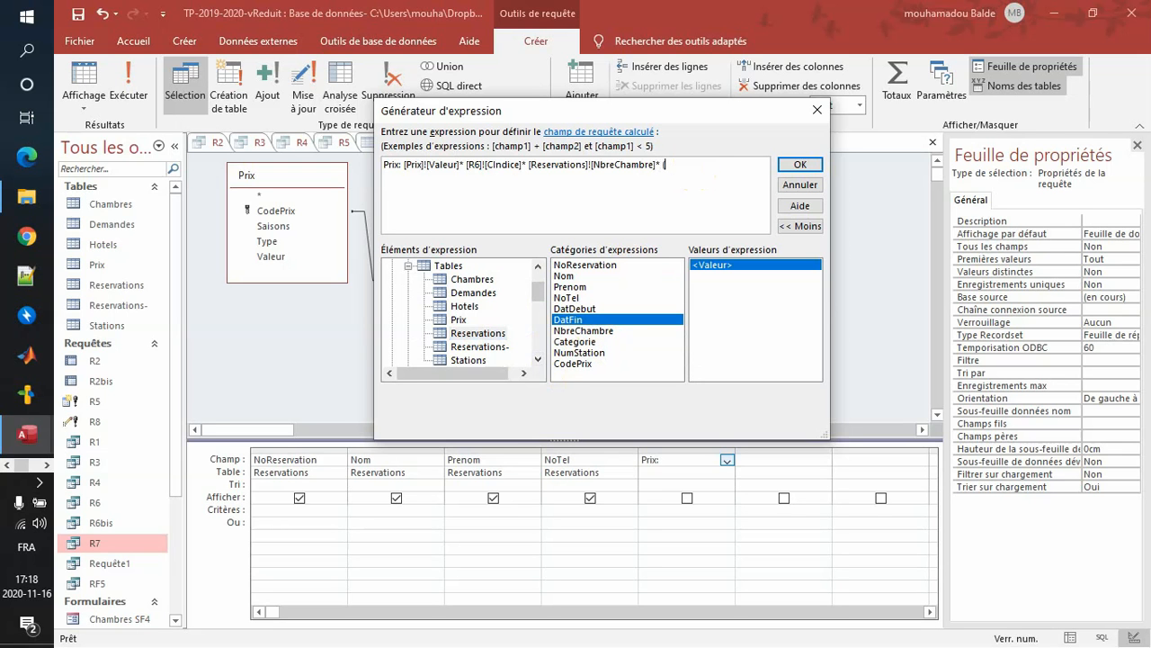
key(BackSpace)
key(BackSpace)
text(())
double_click(590, 320)
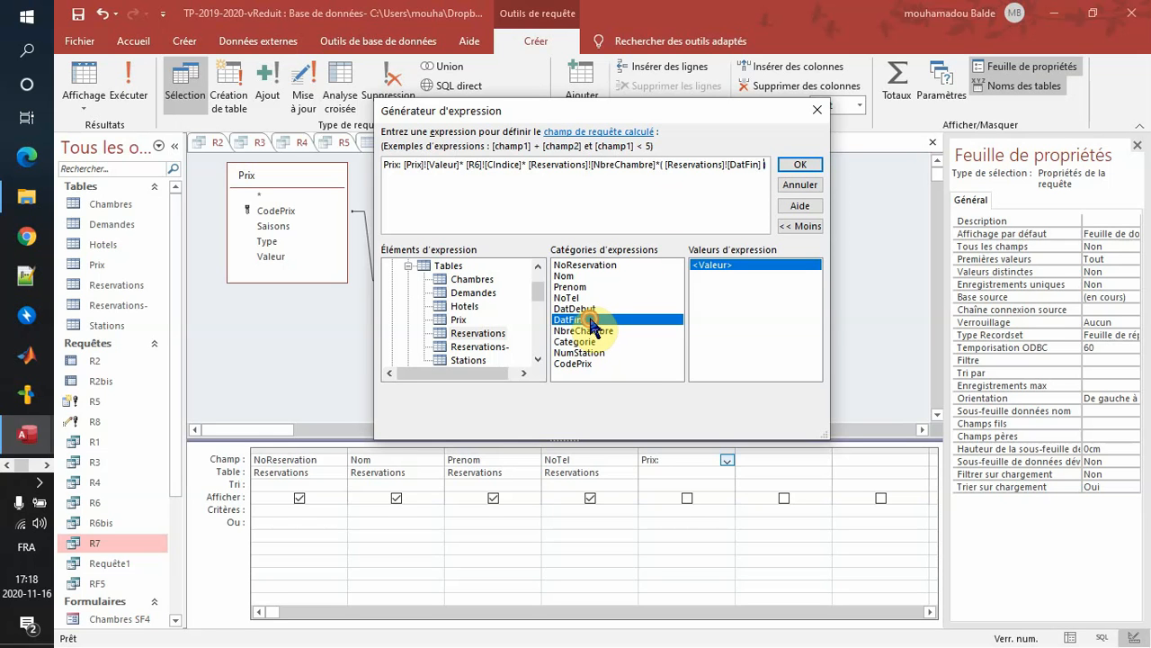
text(-)
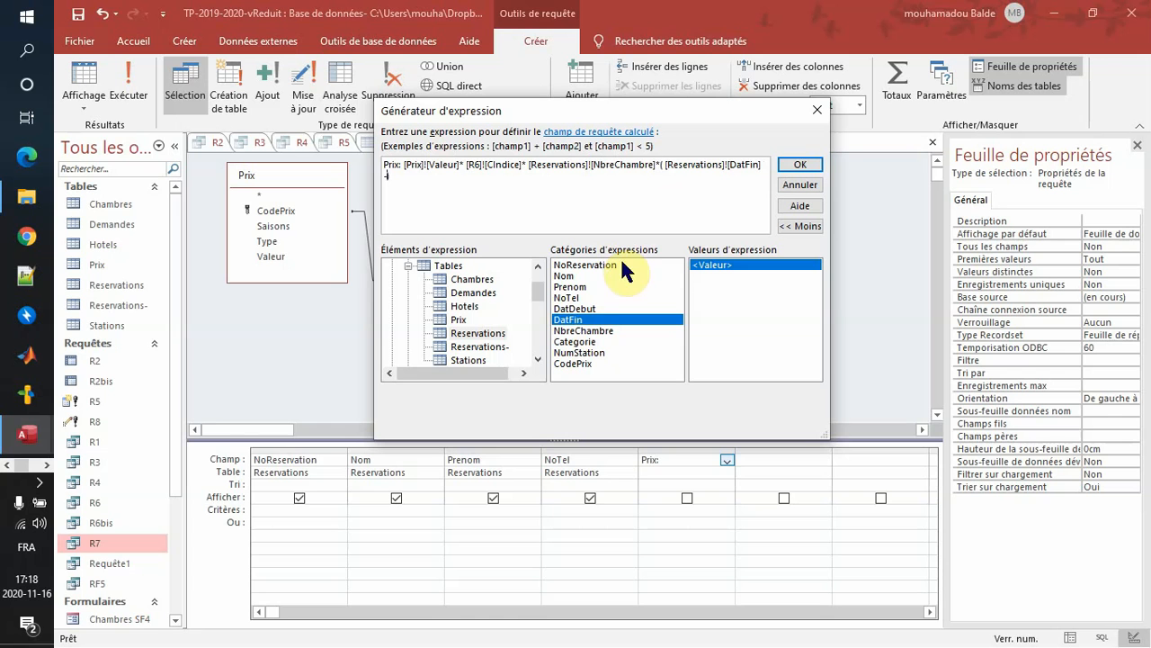
double_click(592, 310)
text())
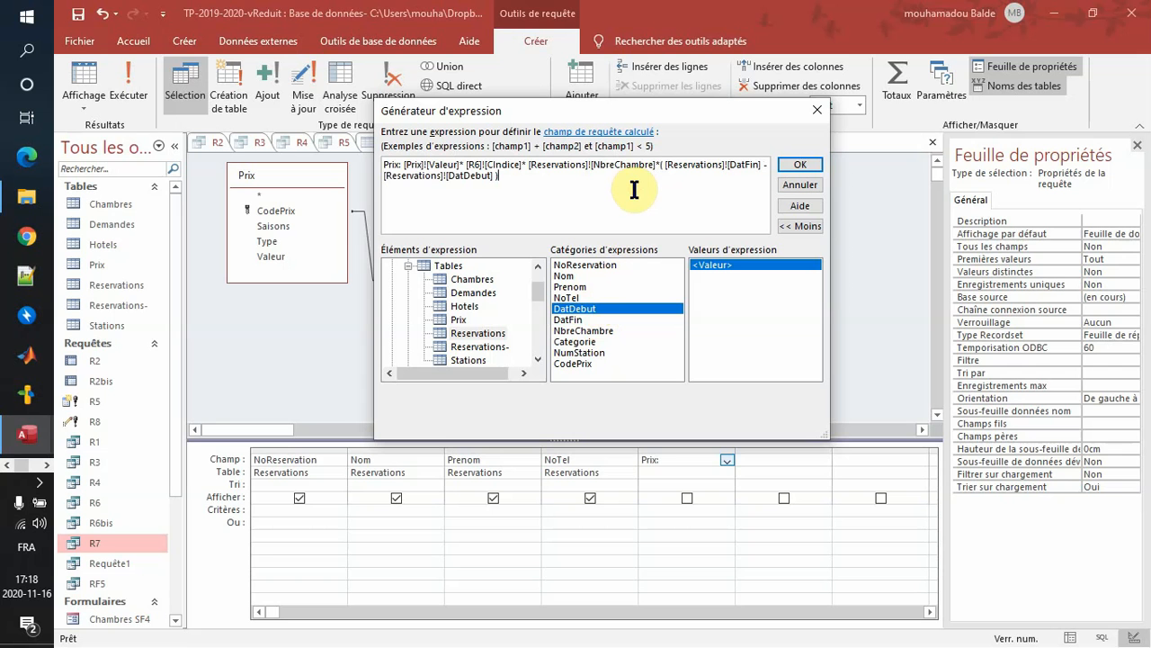
click(799, 166)
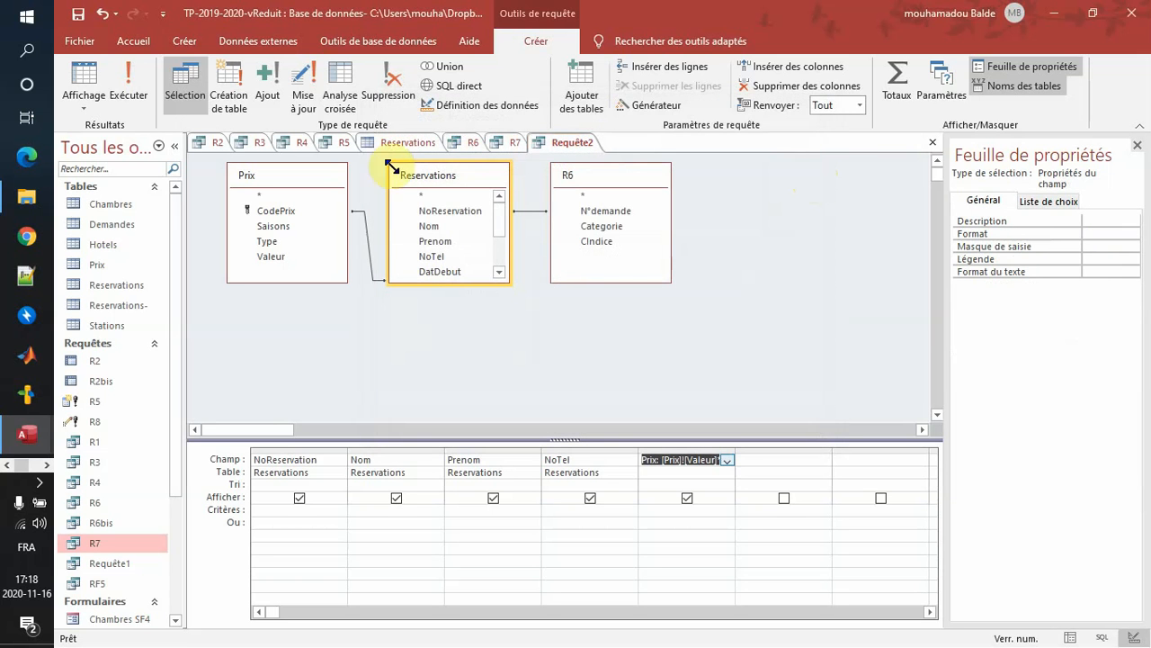
Step: Run the query to check the calculated Prix, return to its design and move the R6 box away from Reservations
click(142, 63)
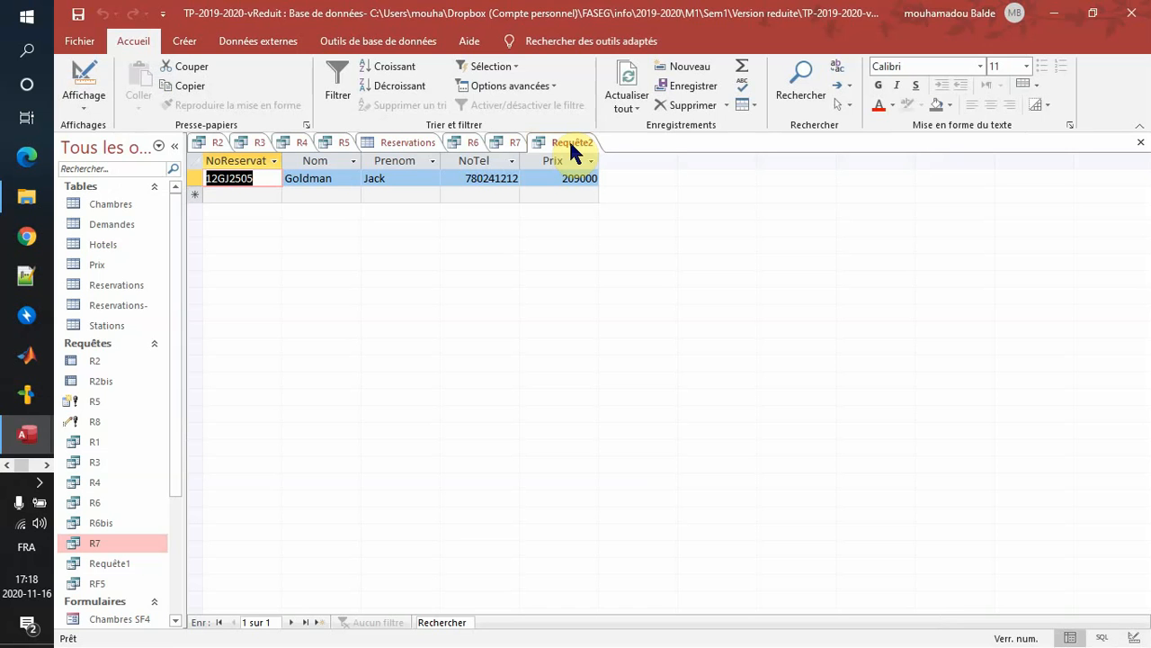
click(84, 77)
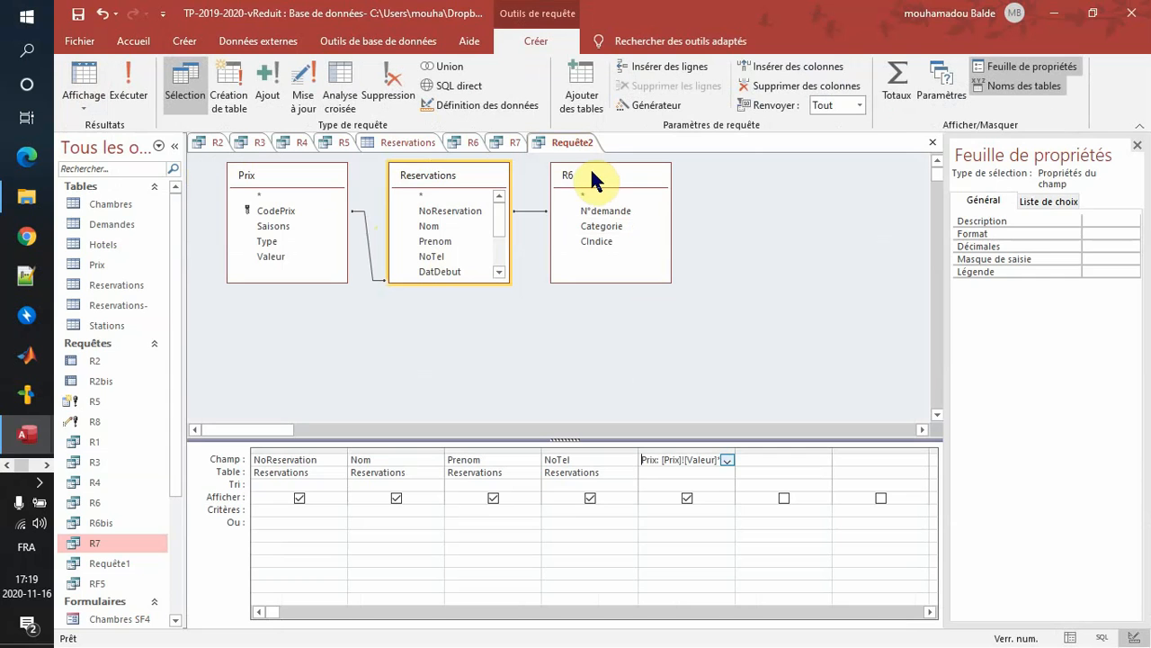
drag(590, 168, 635, 191)
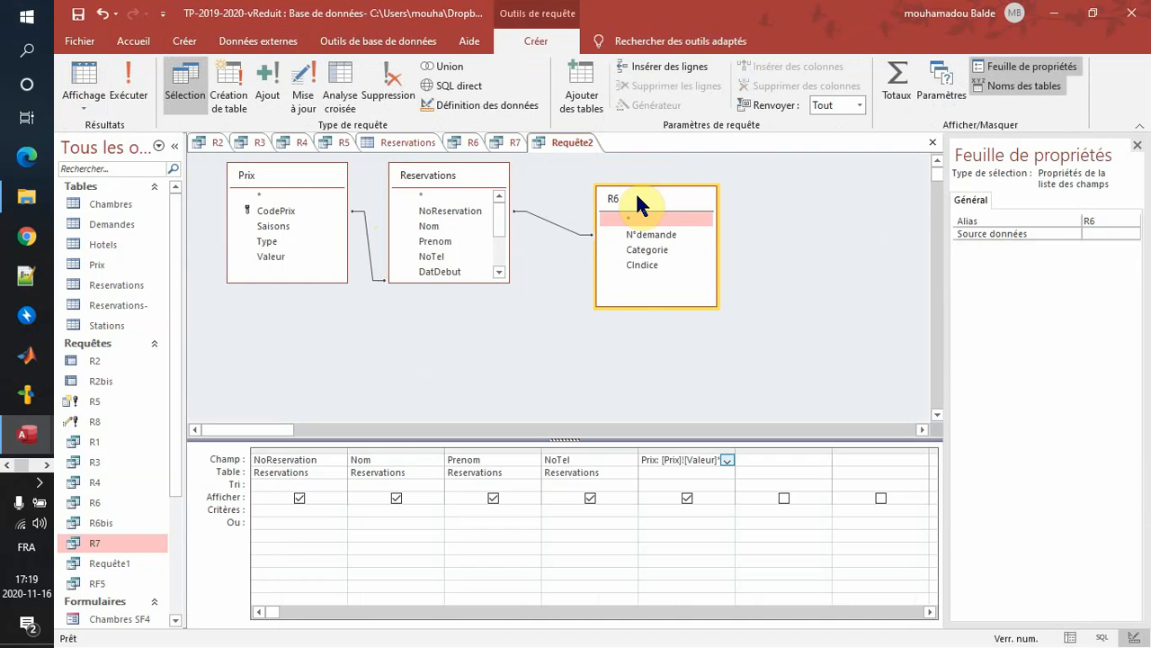
Step: Compare the new query with R7's design and inspect the expression behind R6's CIndice field
click(514, 142)
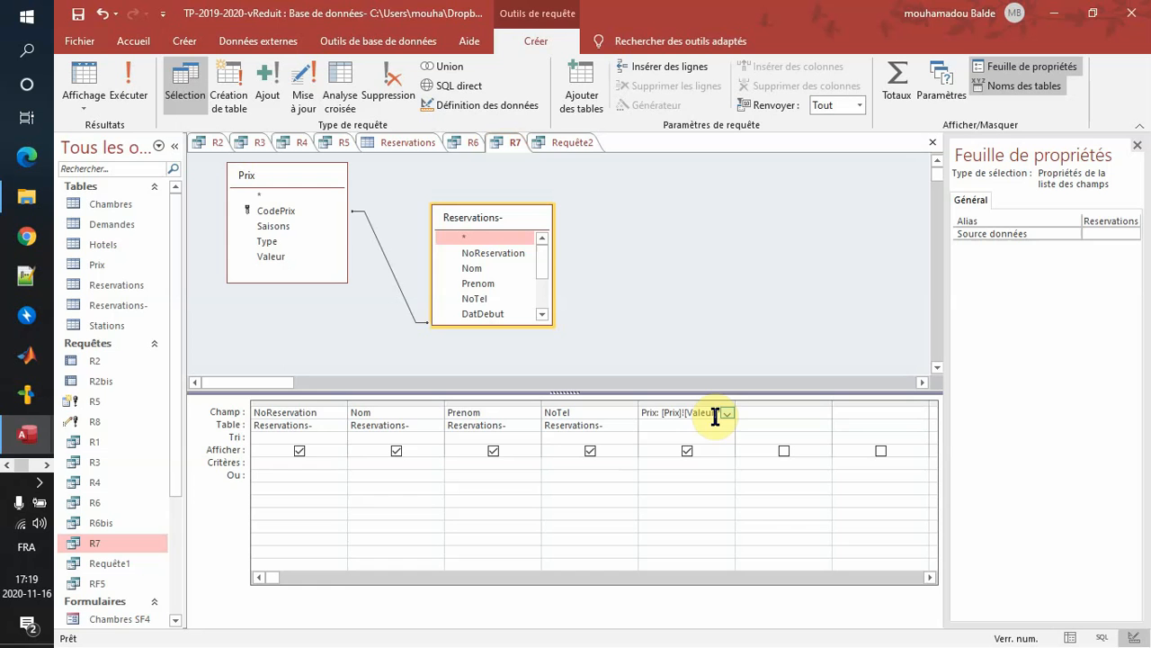
click(558, 141)
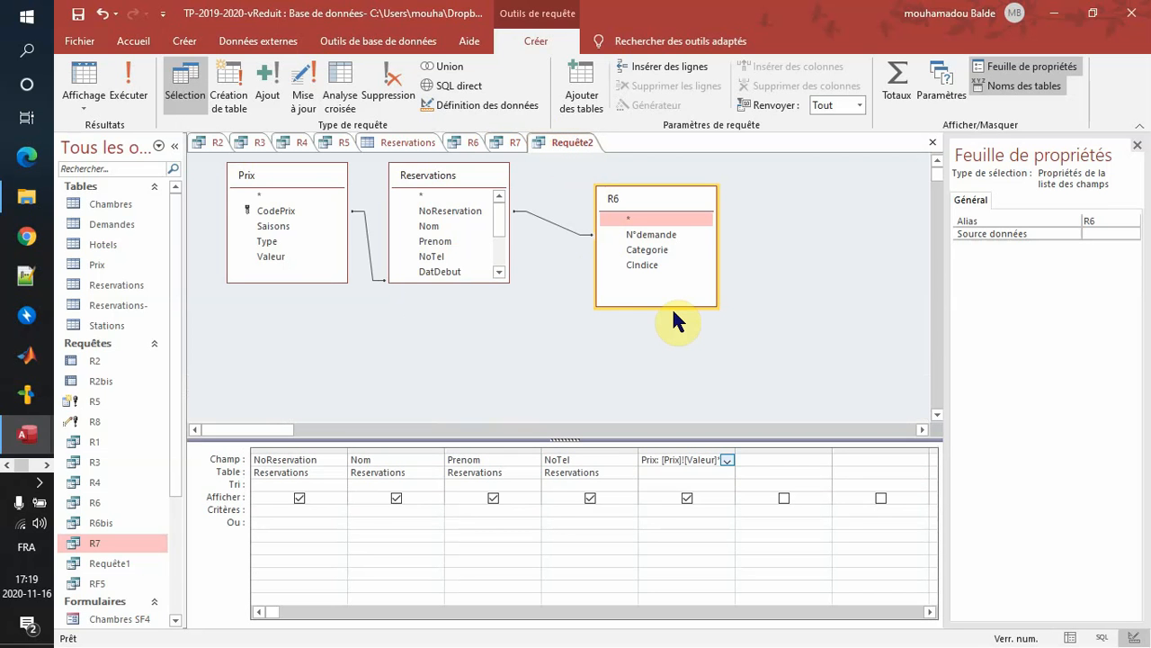
mouse_move(656, 266)
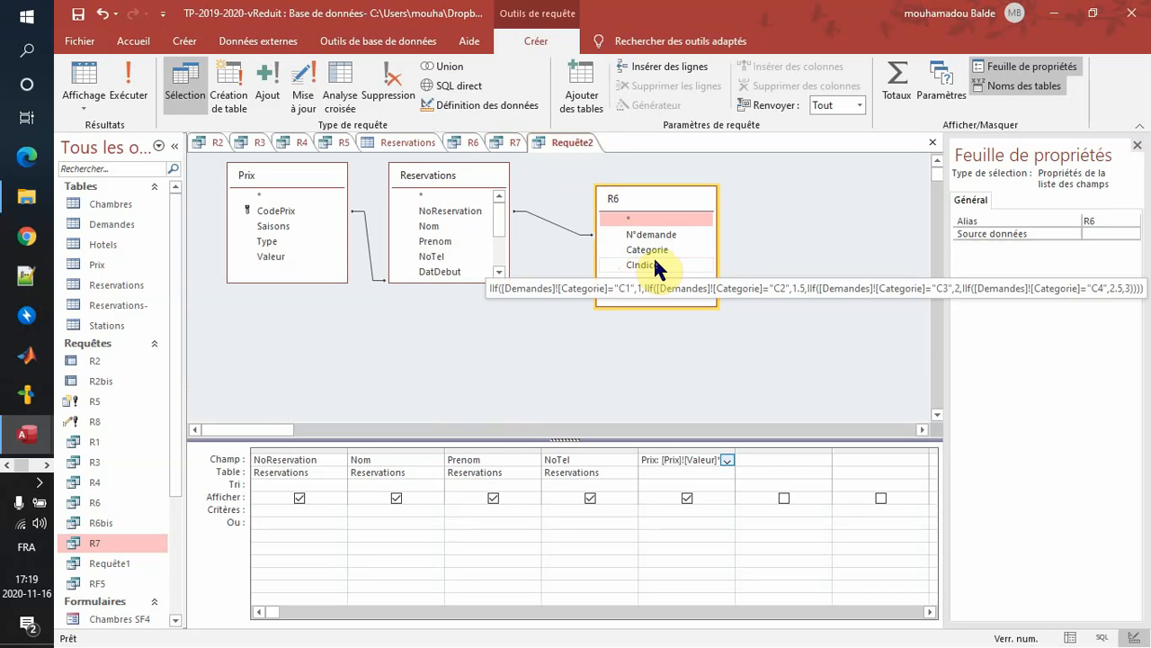
Step: Save the new query under the name R7bis
right_click(542, 144)
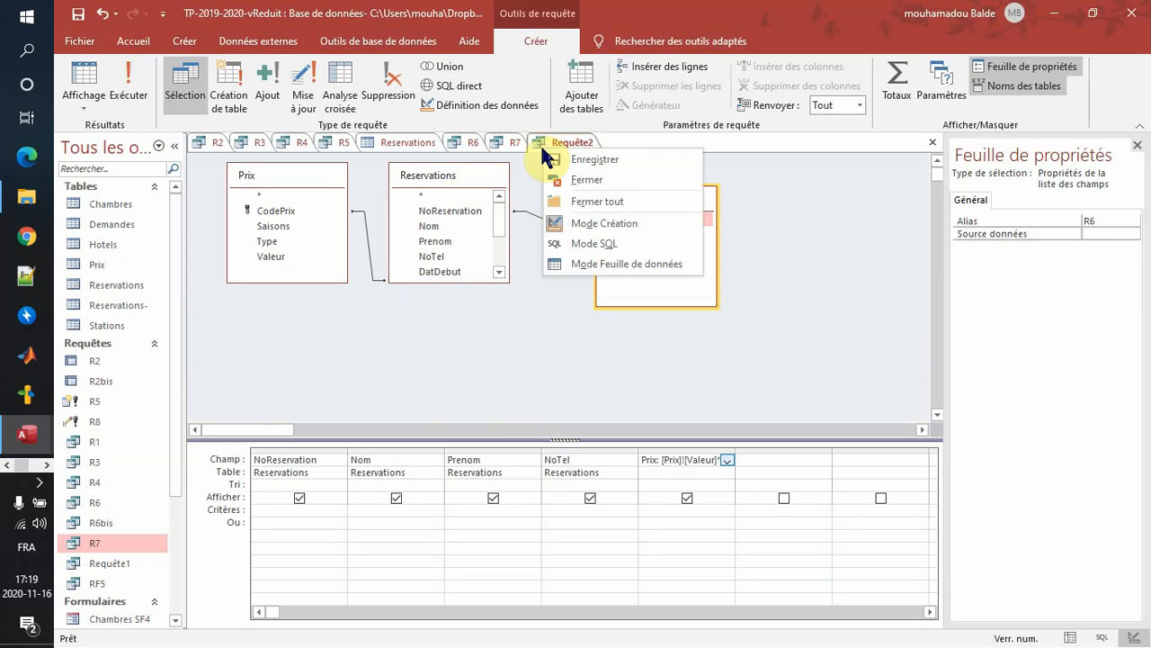
click(591, 163)
click(570, 231)
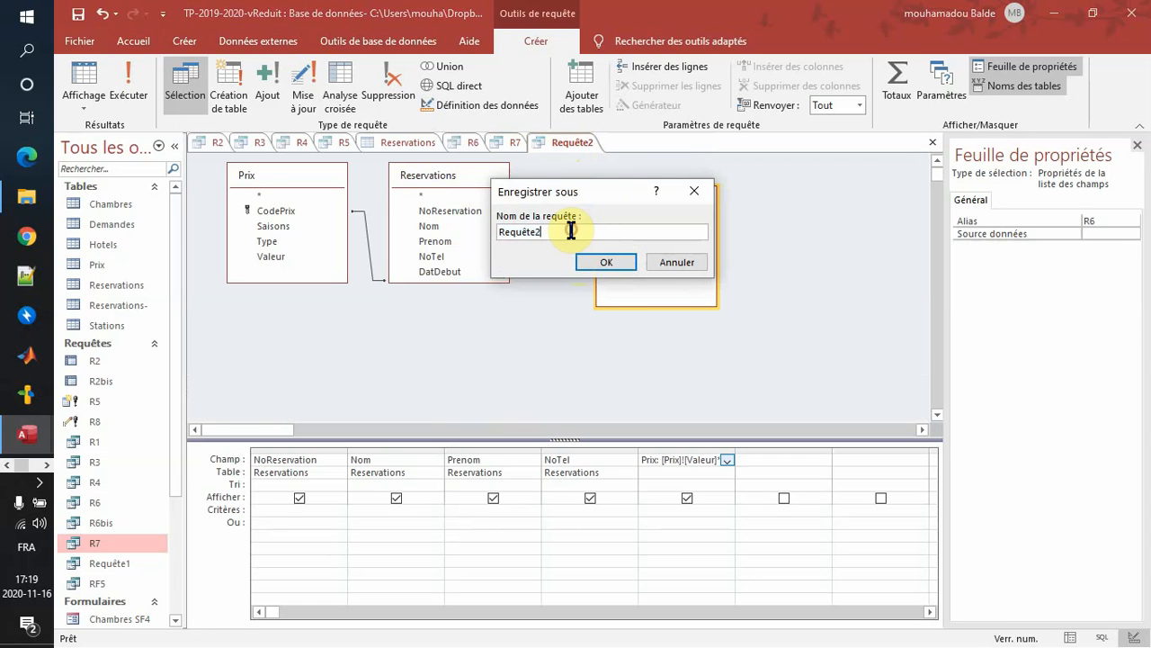
key(BackSpace)
key(BackSpace)
key(BackSpace)
key(BackSpace)
key(BackSpace)
key(BackSpace)
key(BackSpace)
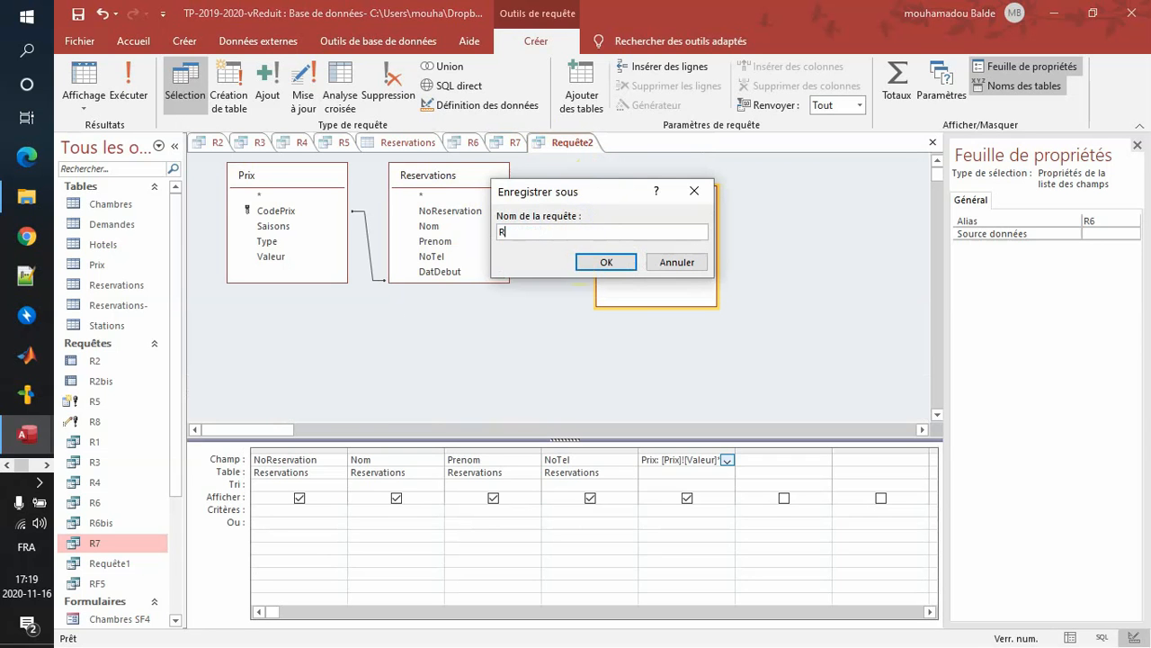
text(7bis)
click(611, 265)
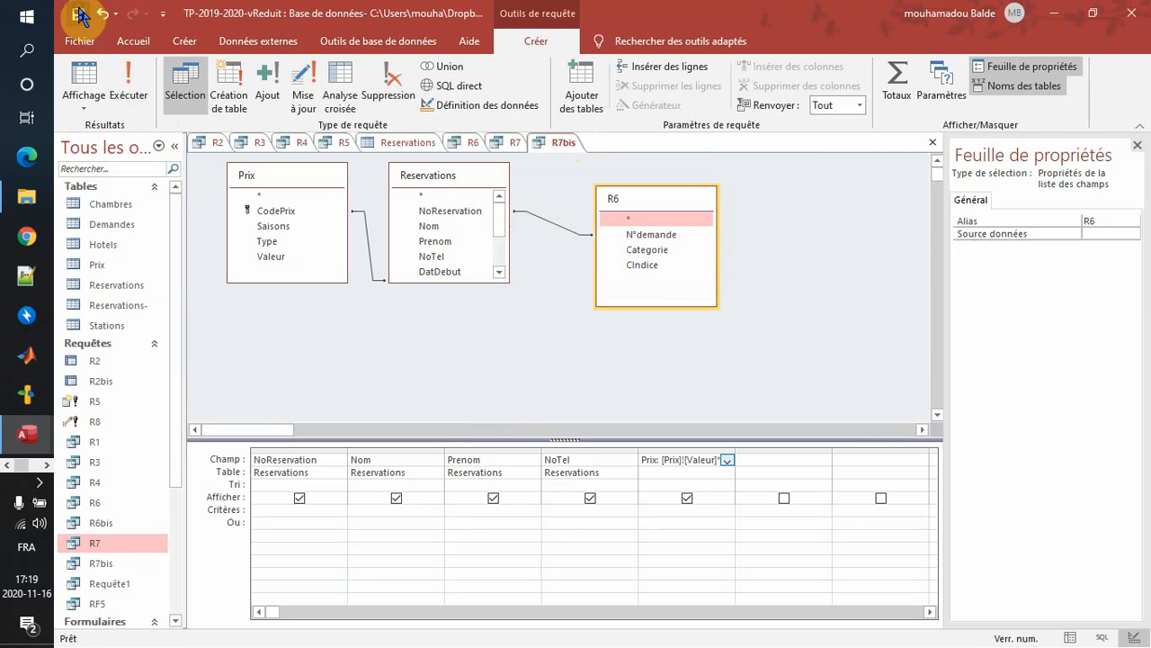
Step: Read question 8 in the assignment PDF, return to Access and open query R8 in design view, displaying Demandes' remaining fields
key(alt+Tab)
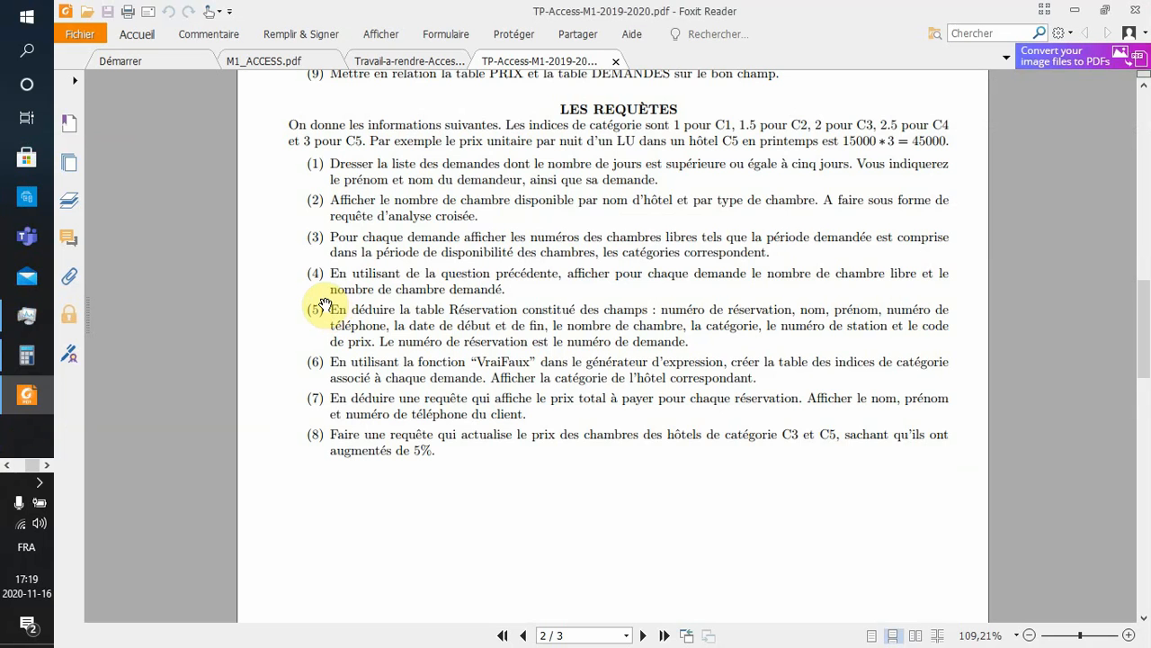
scroll(325, 304, down, 1)
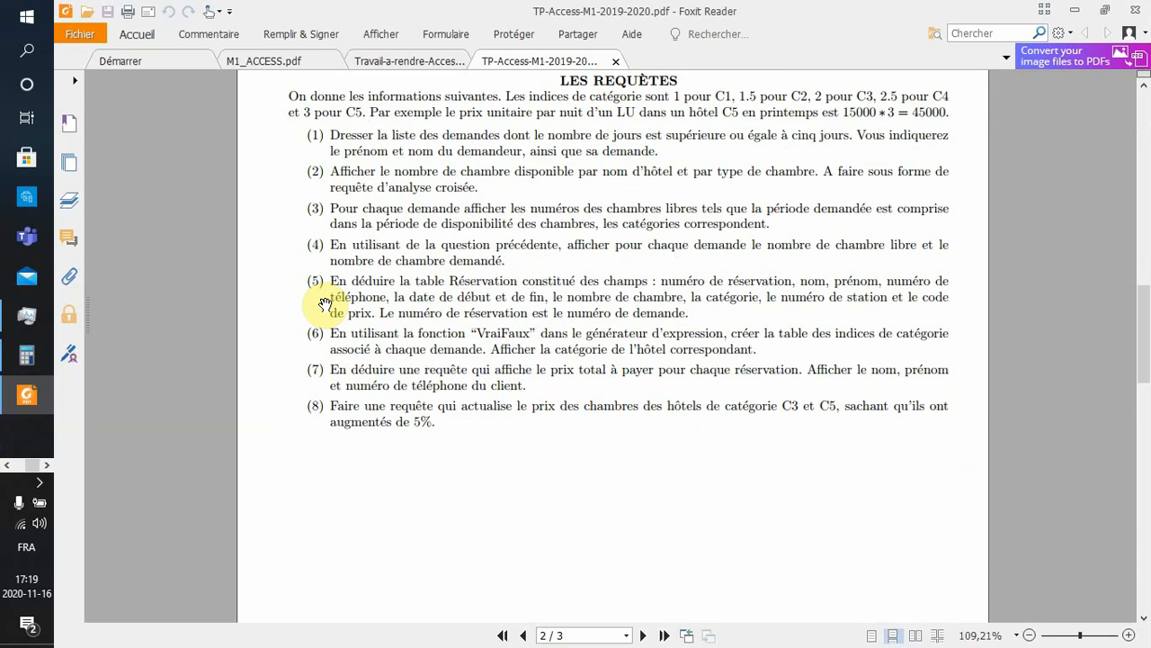
key(alt+Tab)
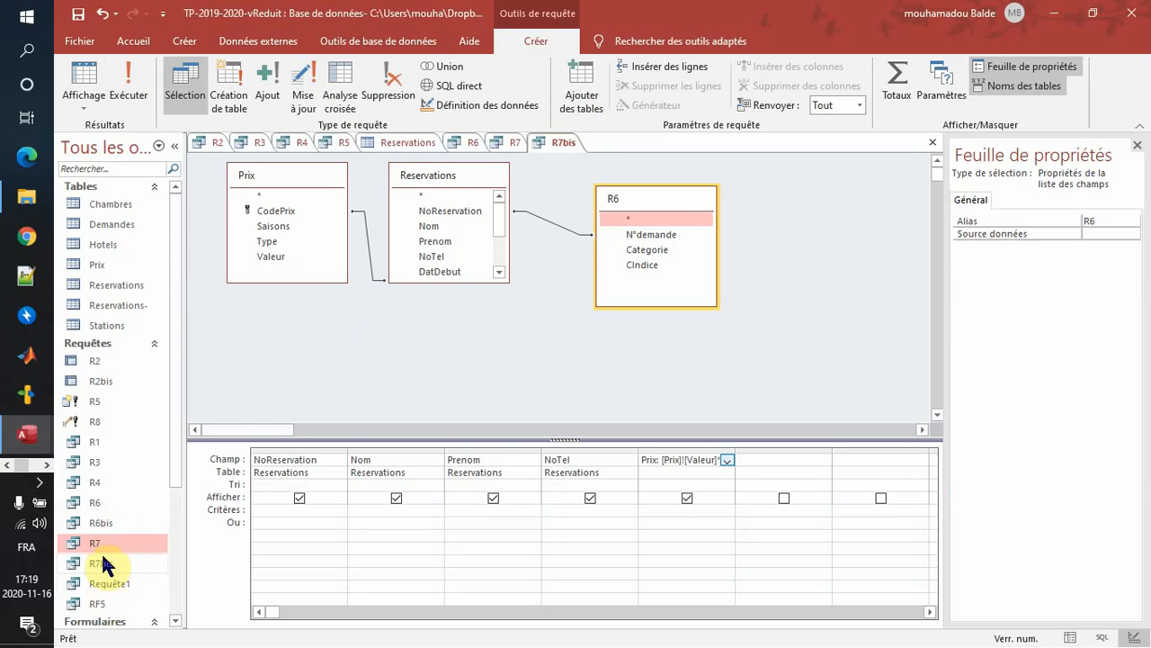
click(99, 421)
right_click(99, 421)
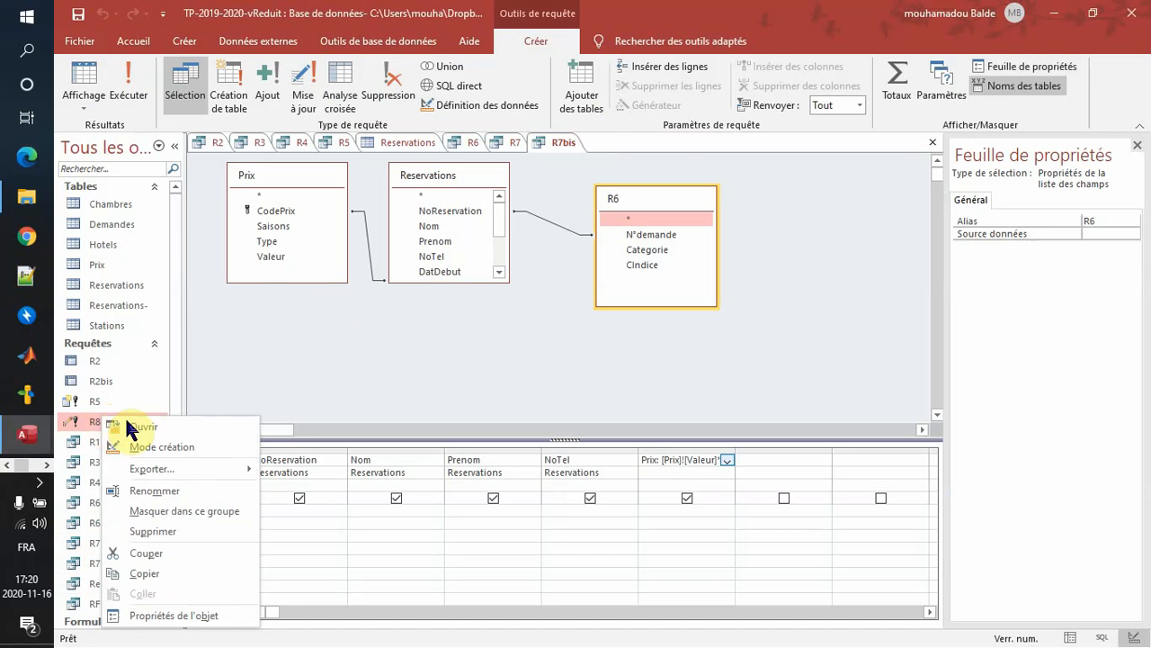
click(148, 448)
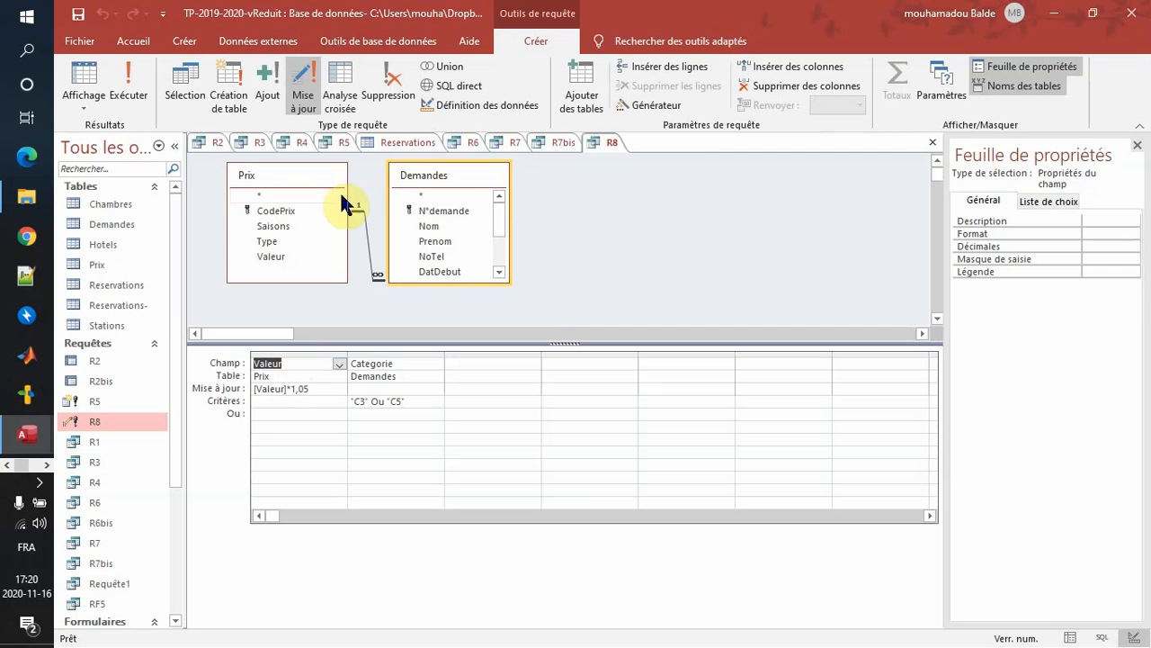
click(500, 260)
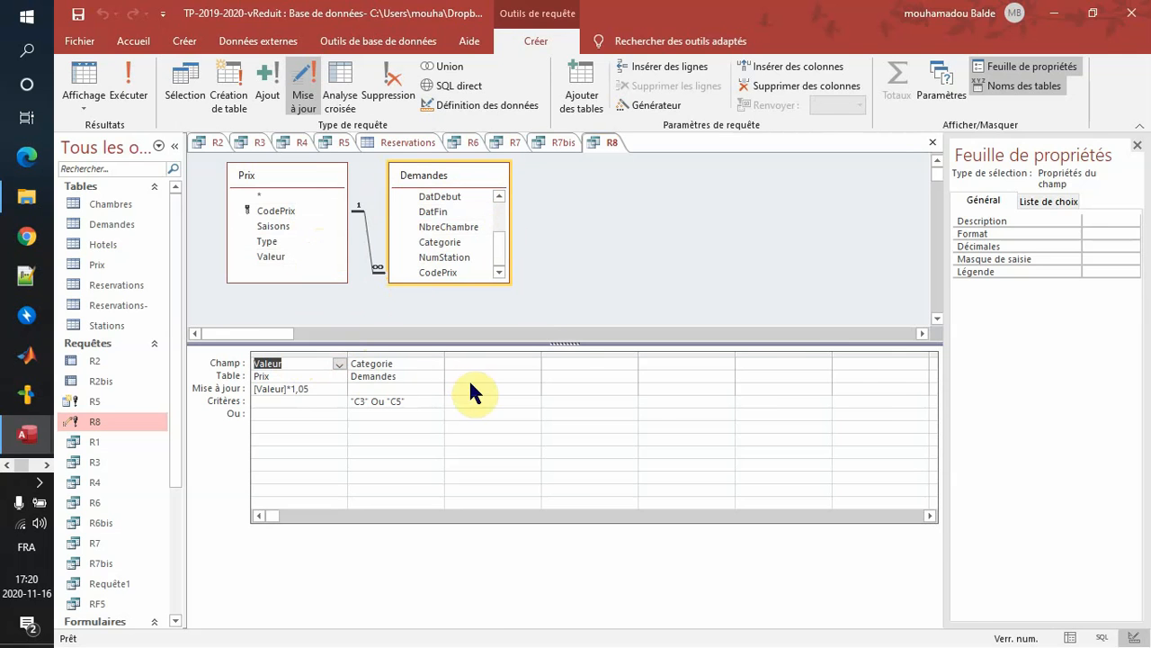
Step: Compare R8's update design on the Prix and Demandes tables with question 8 in the assignment PDF
key(alt+Tab)
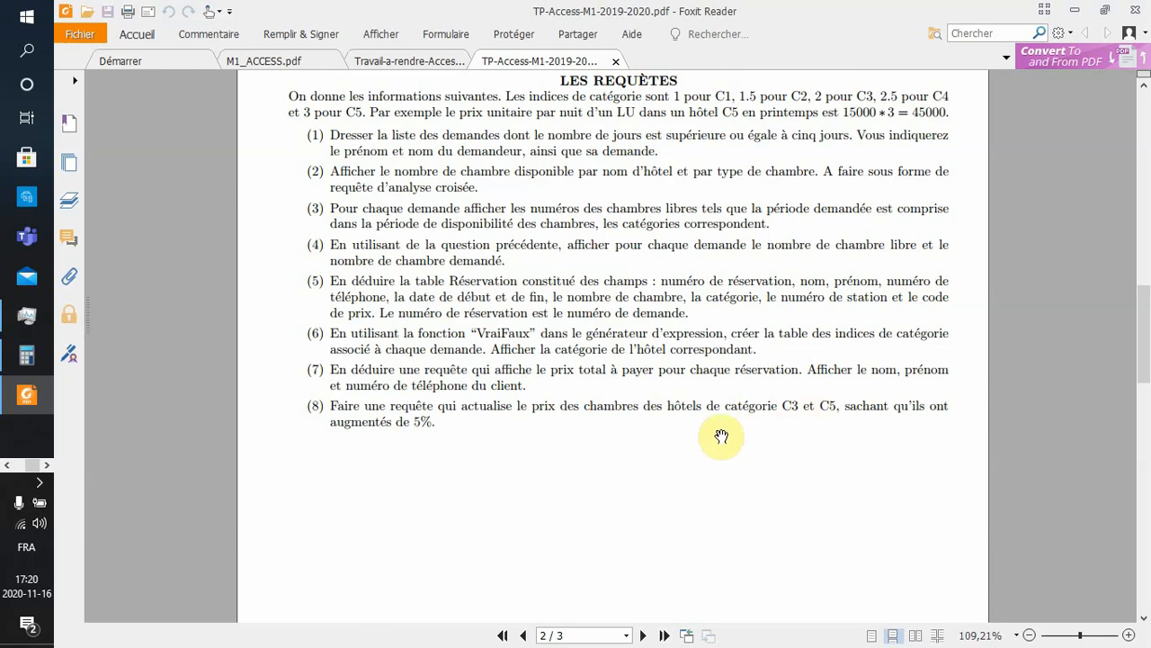
key(alt+Tab)
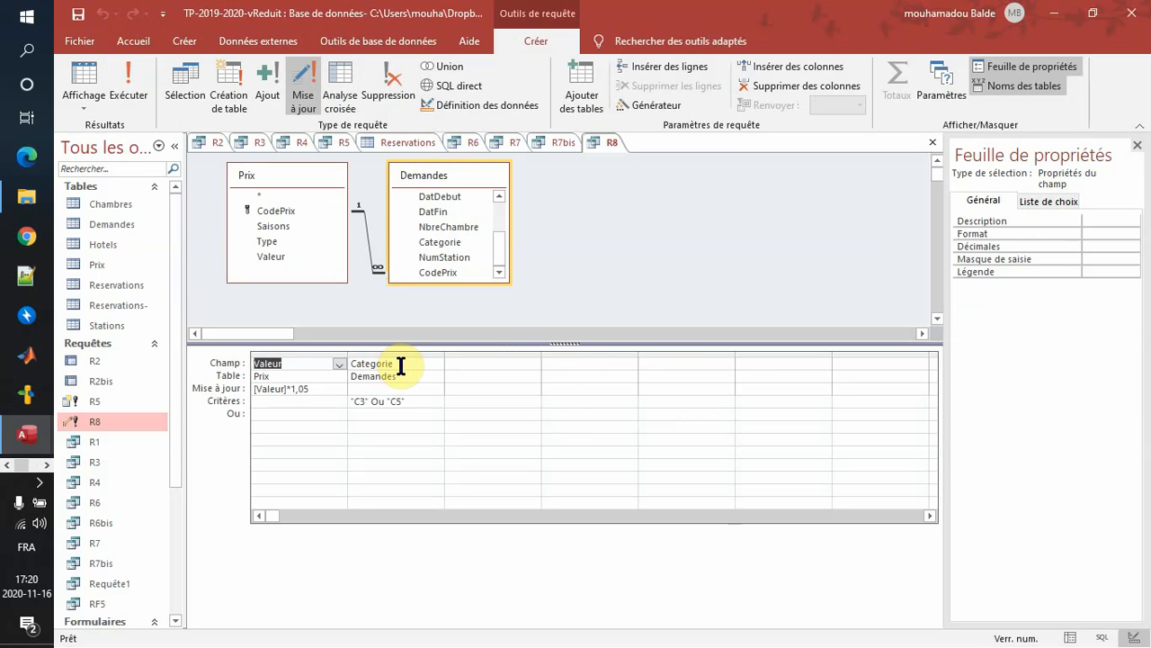
key(alt+Tab)
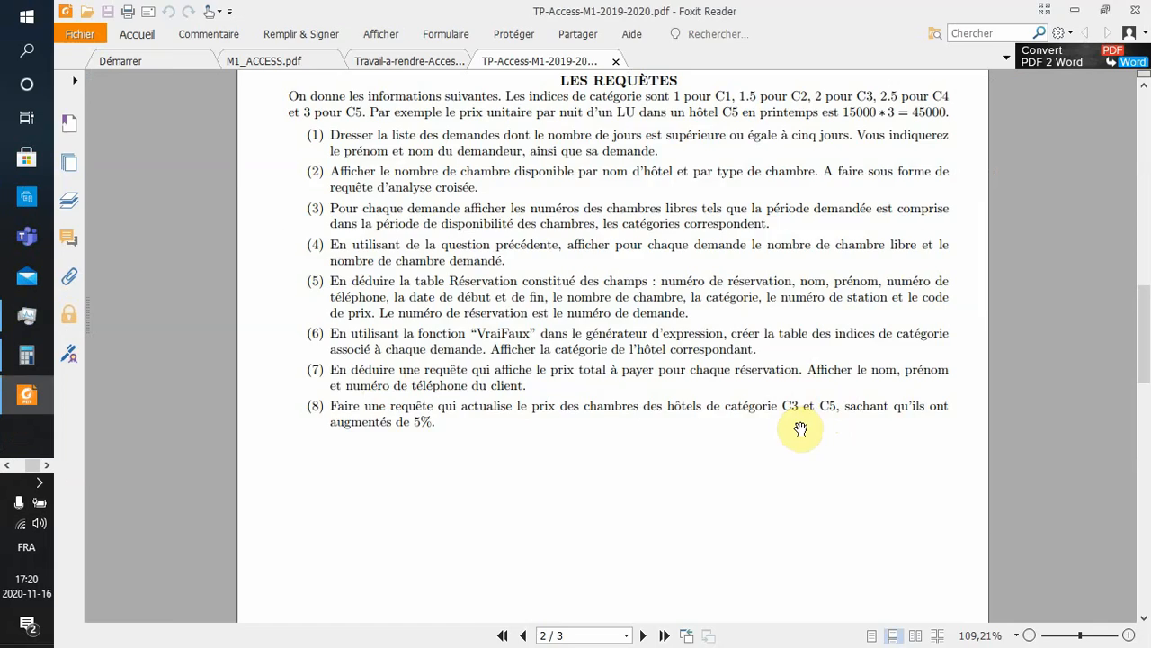
key(alt+Tab)
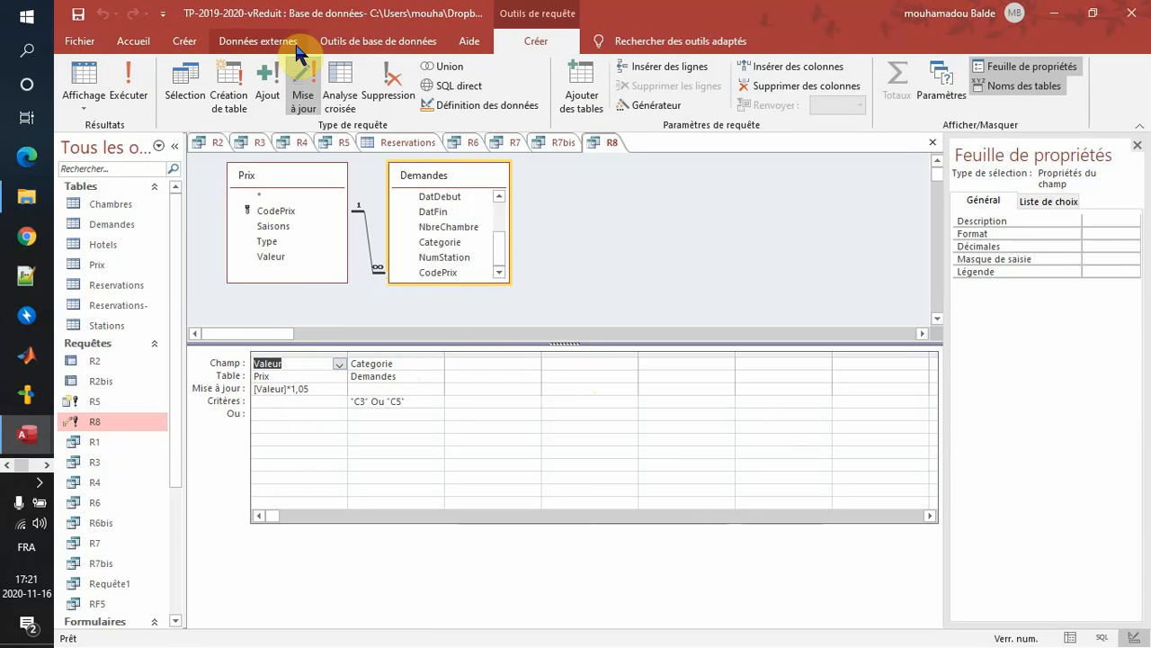
Step: Turn R8 into a select query, check its Categorie criteria against question 8's C3 and C5 wording, and restore the update type
click(184, 90)
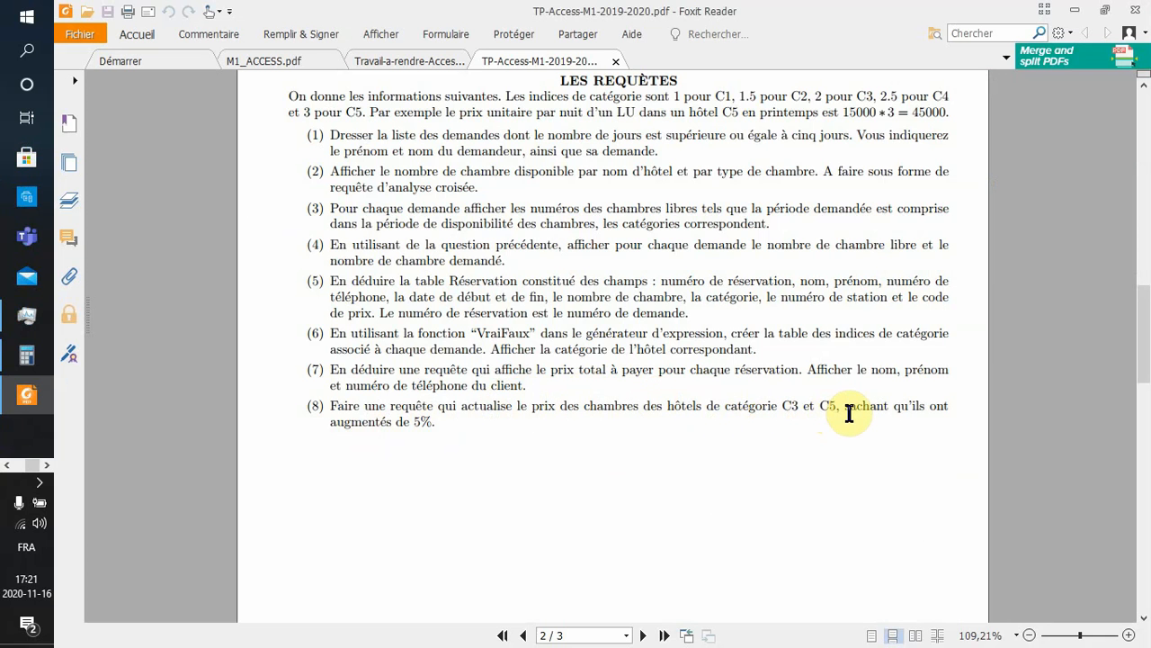
key(alt+Tab)
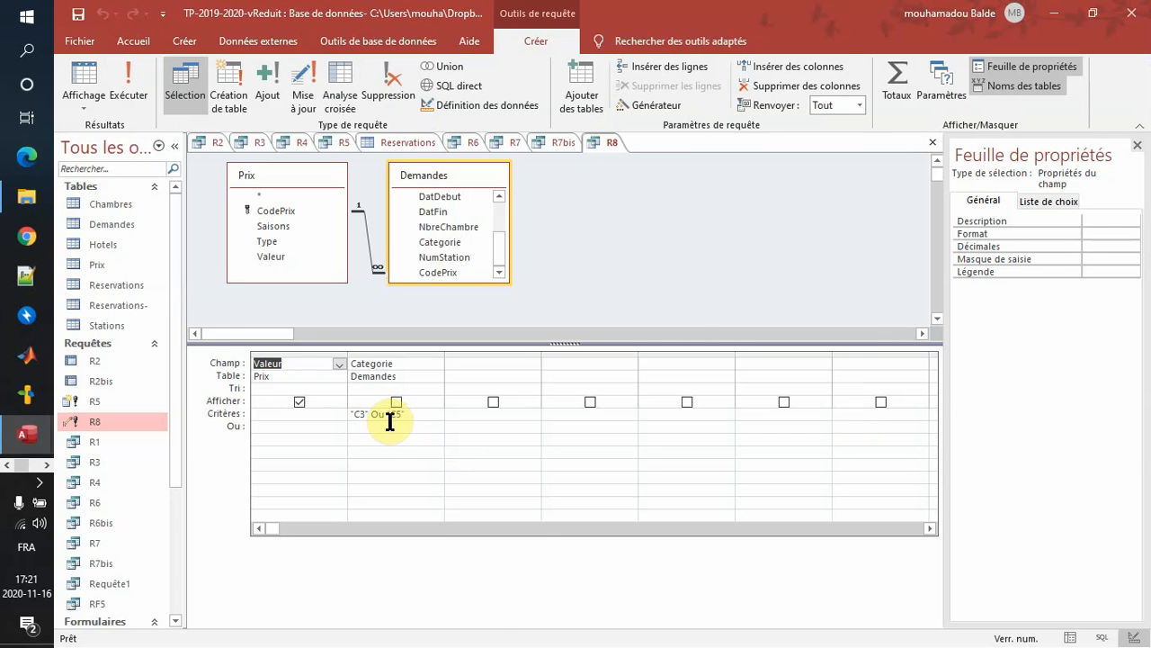
key(alt+Tab)
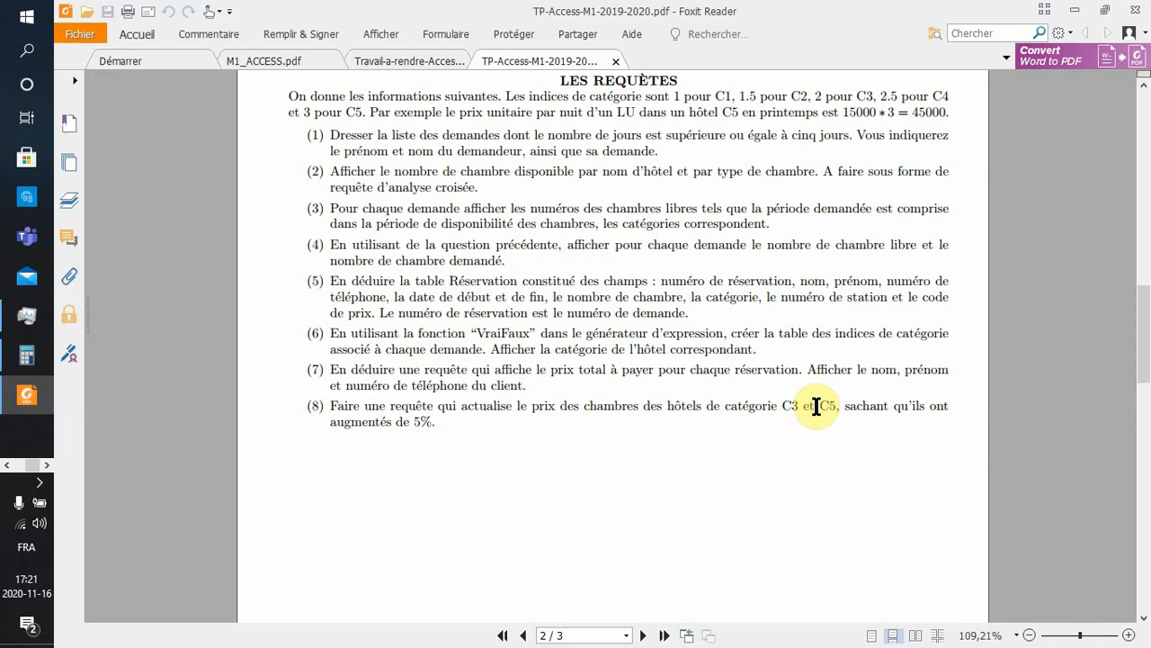
key(alt+Tab)
key(alt+Tab)
key(alt+Tab)
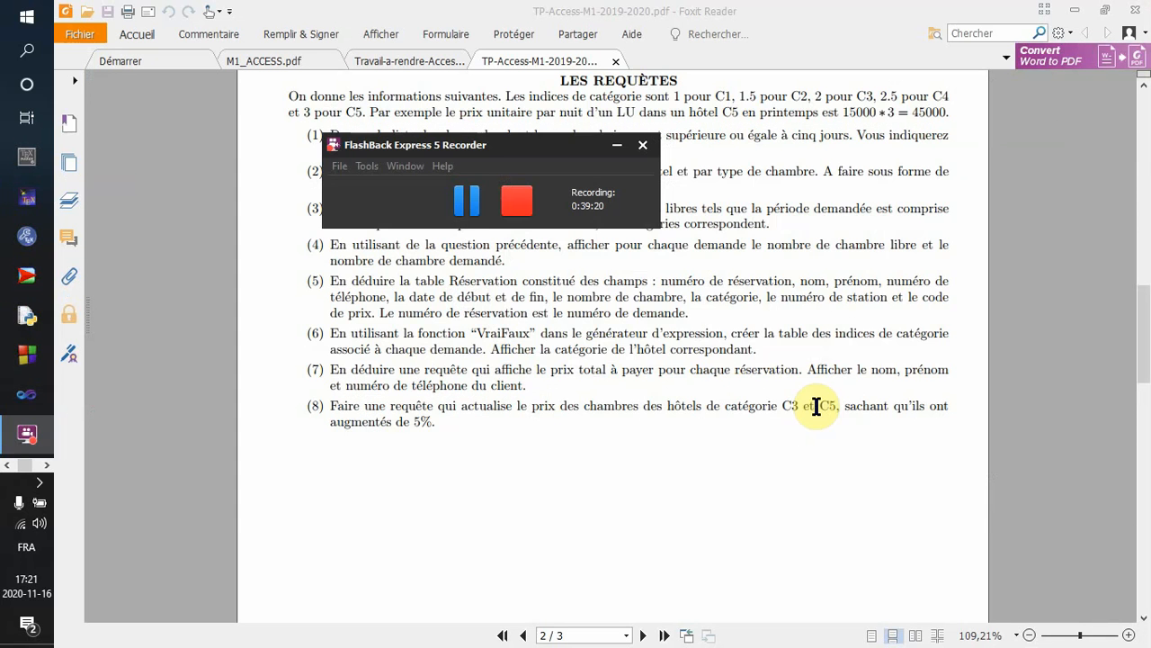
key(alt+Tab)
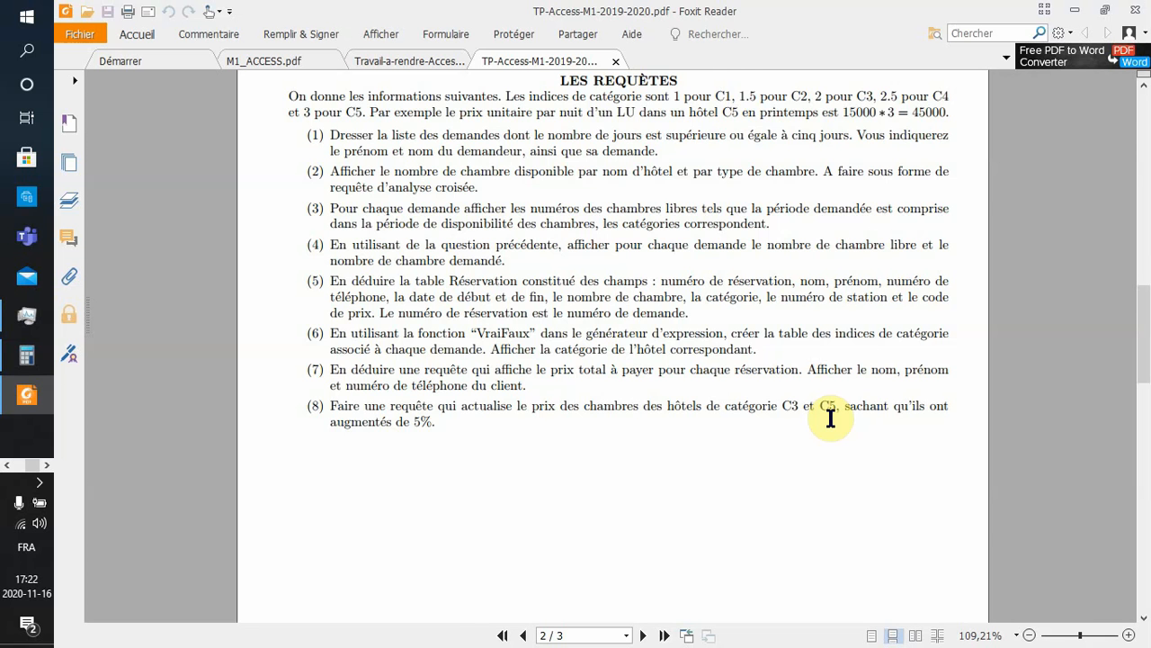
key(alt+Tab)
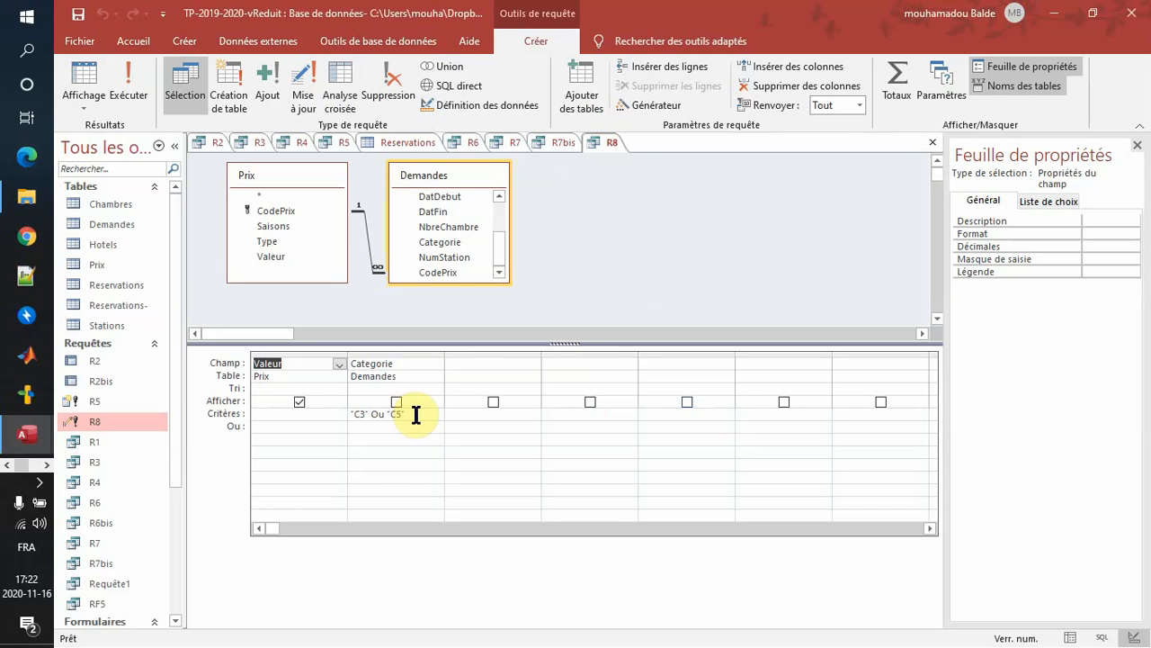
click(416, 414)
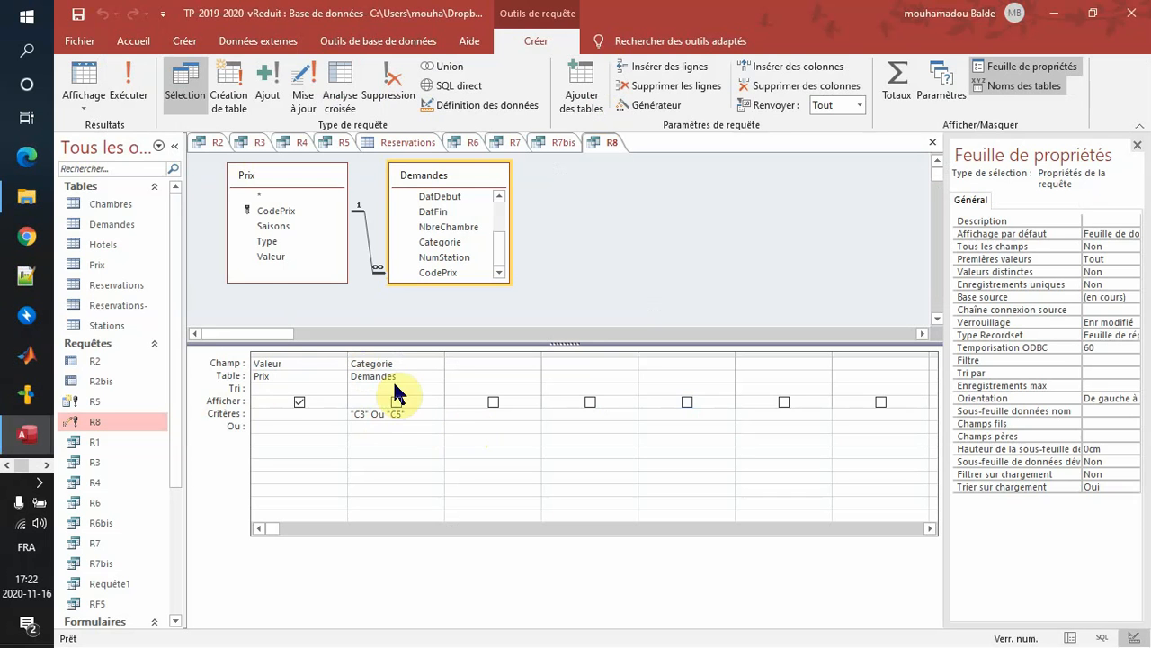
click(303, 97)
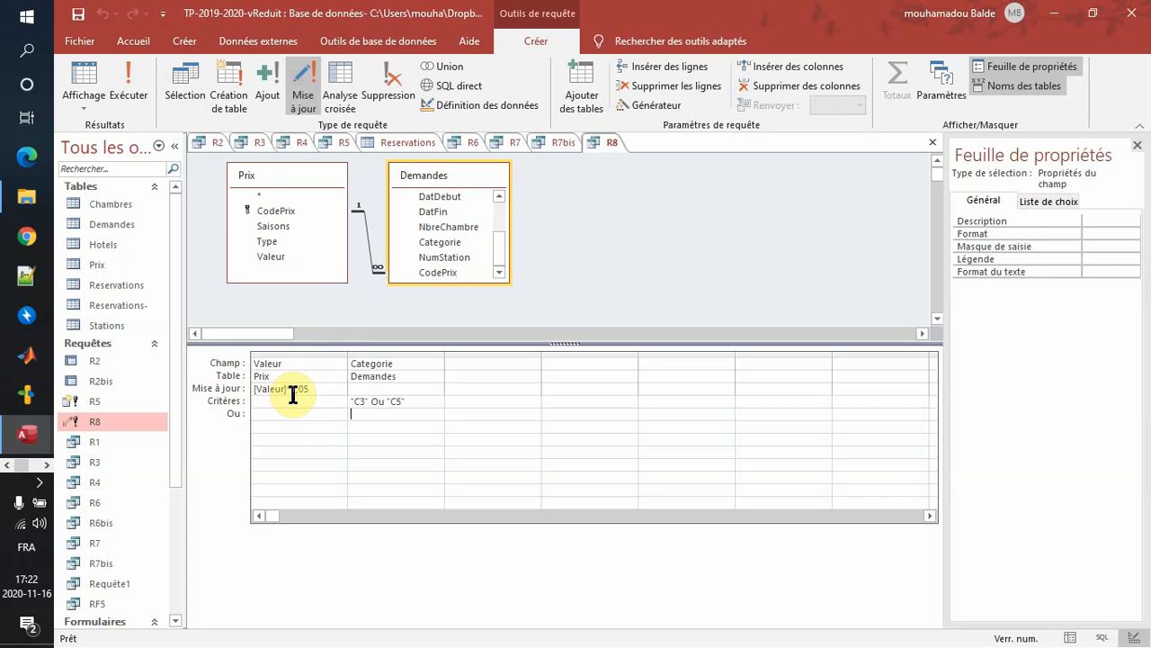
Step: Review R8's Valeur update expression, run the query, move the confirmation dialog clear of the design and decline updating the records
click(326, 392)
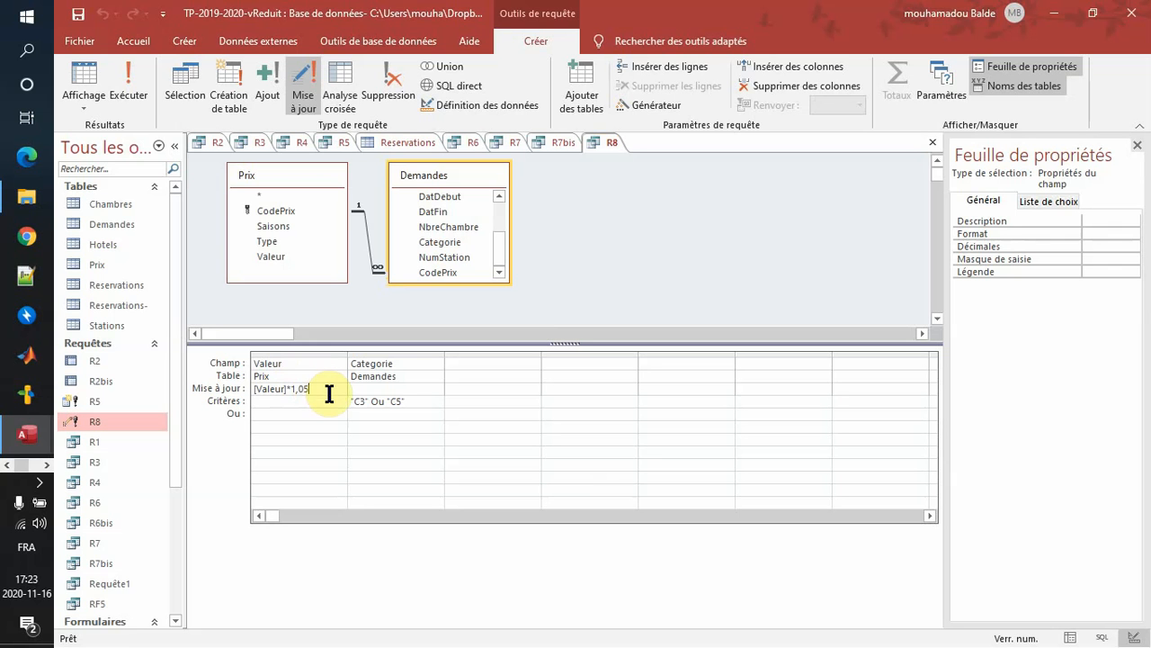
click(135, 112)
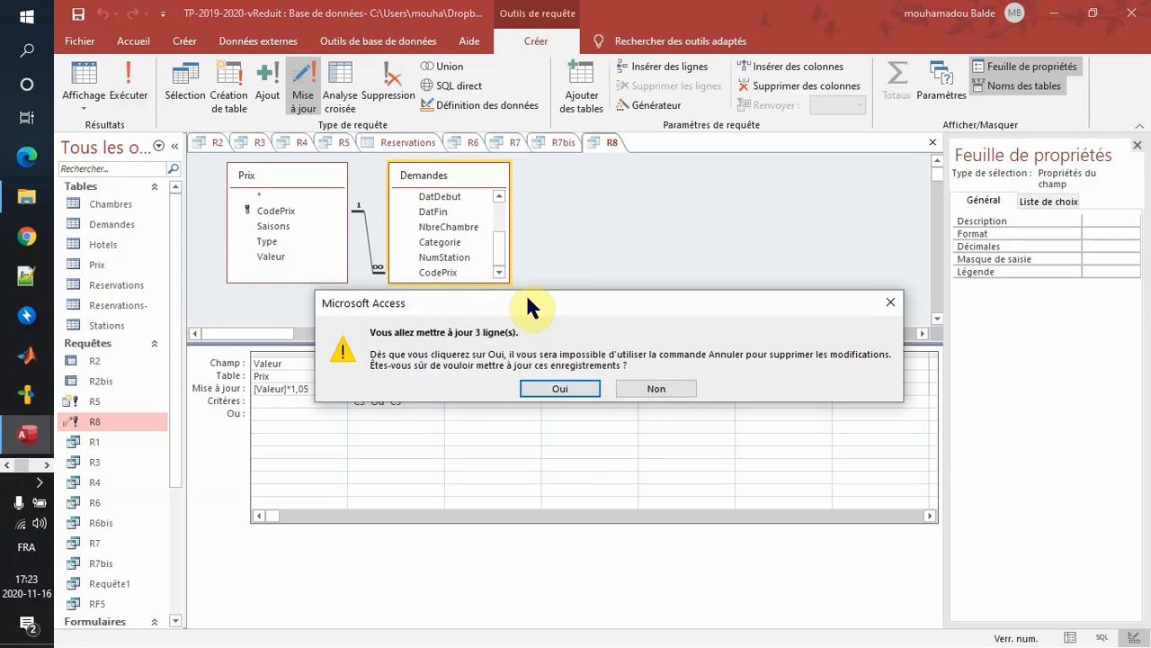
drag(526, 293, 573, 233)
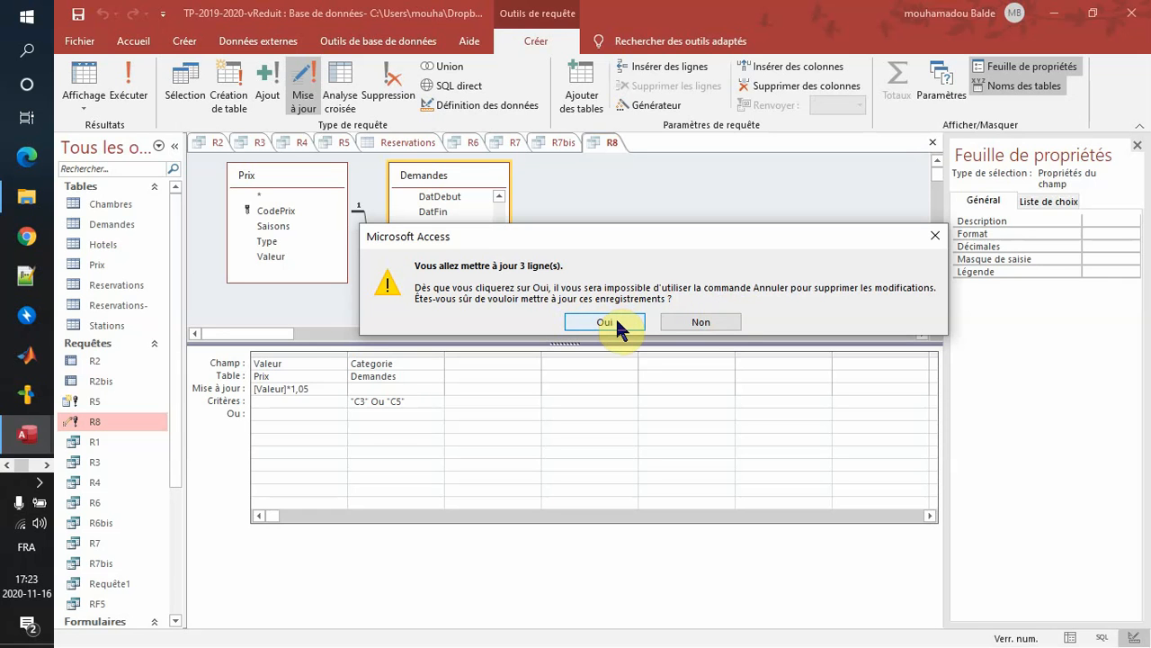
click(710, 322)
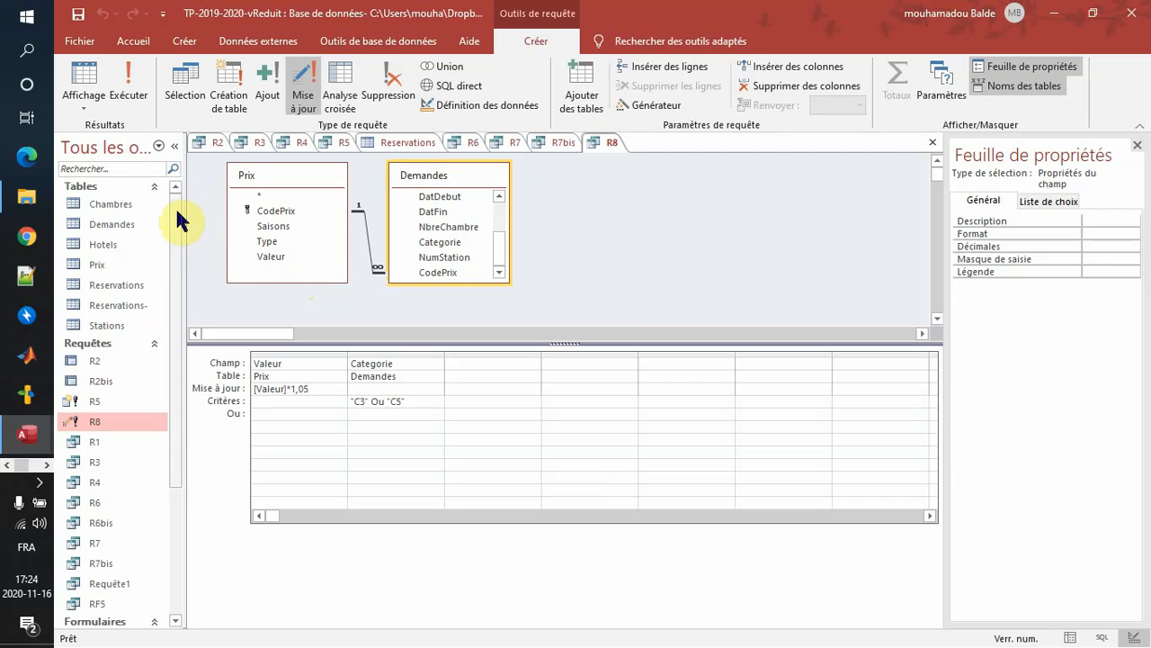
Step: Open the Prix table and examine the room prices in its Valeur column
double_click(118, 264)
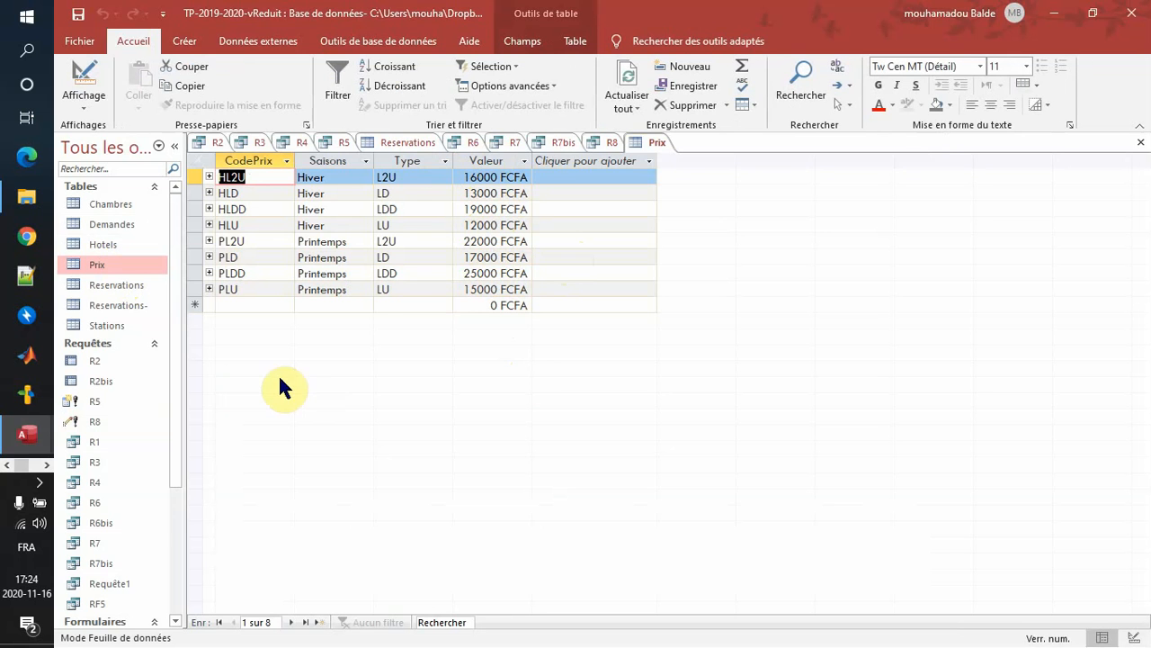
key(alt+Tab)
click(235, 372)
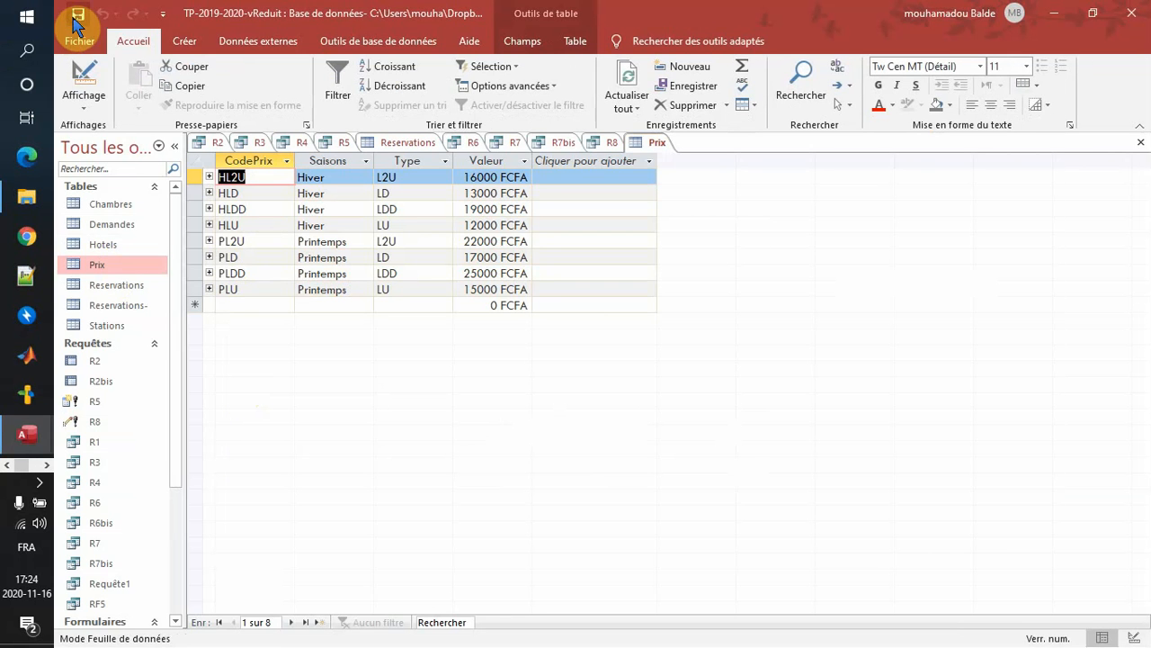
key(alt+Tab)
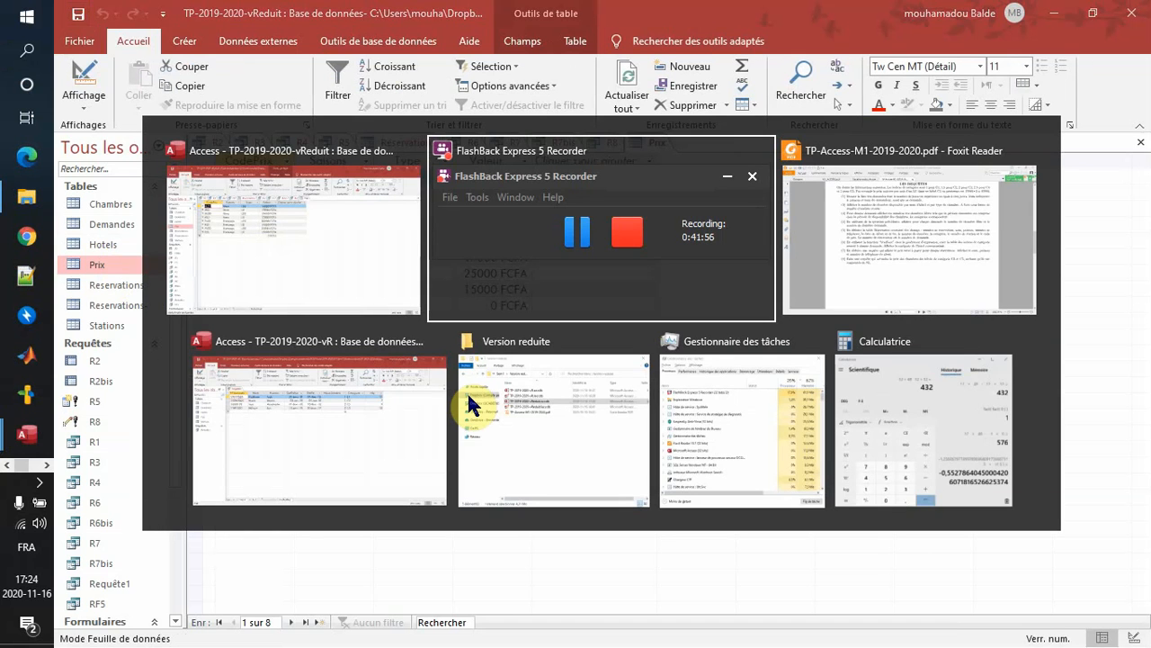